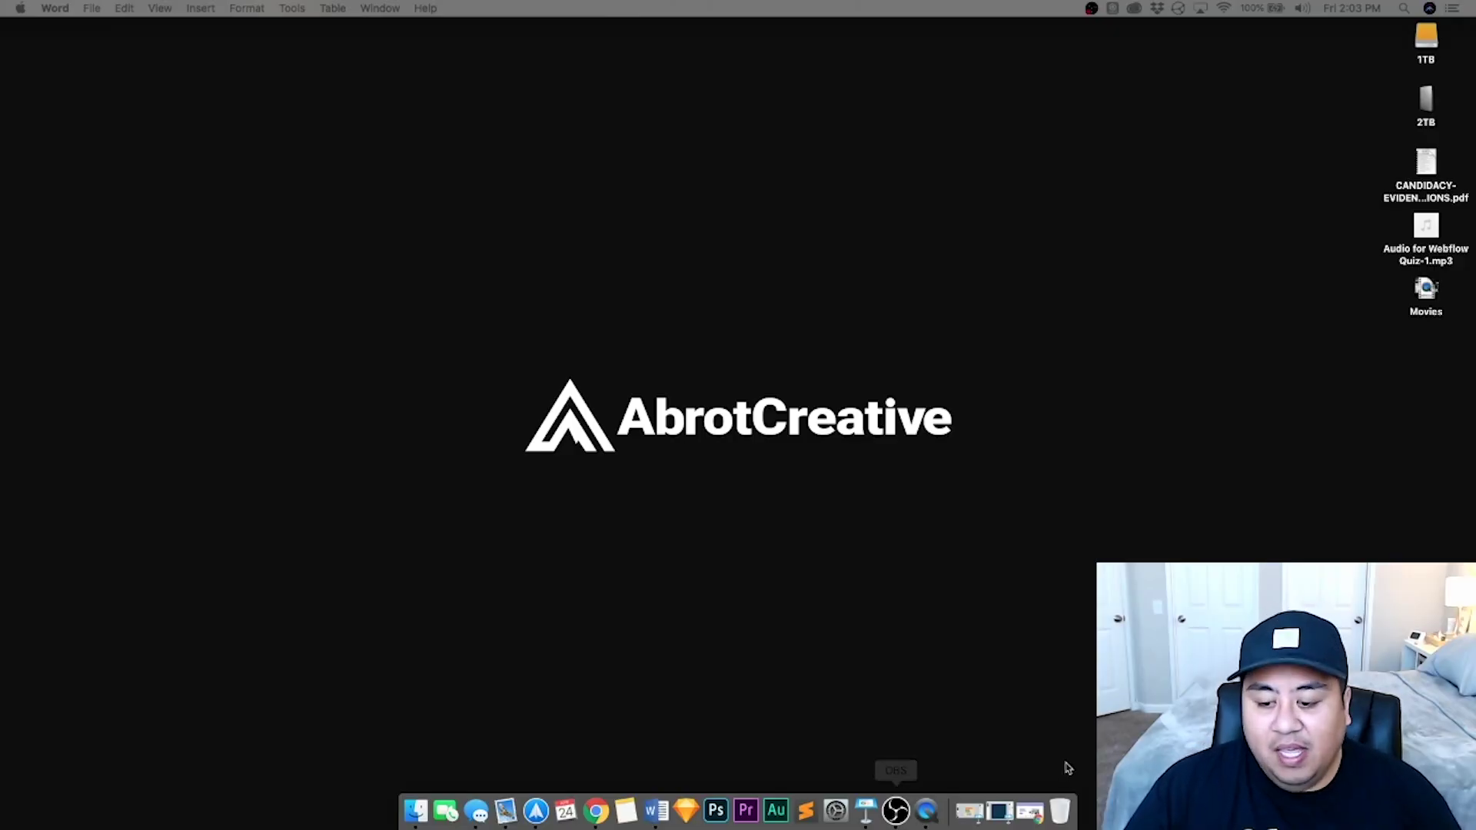
# Restore the Chrome window with the Webflow homepage from the Dock
pyautogui.click(1030, 811)
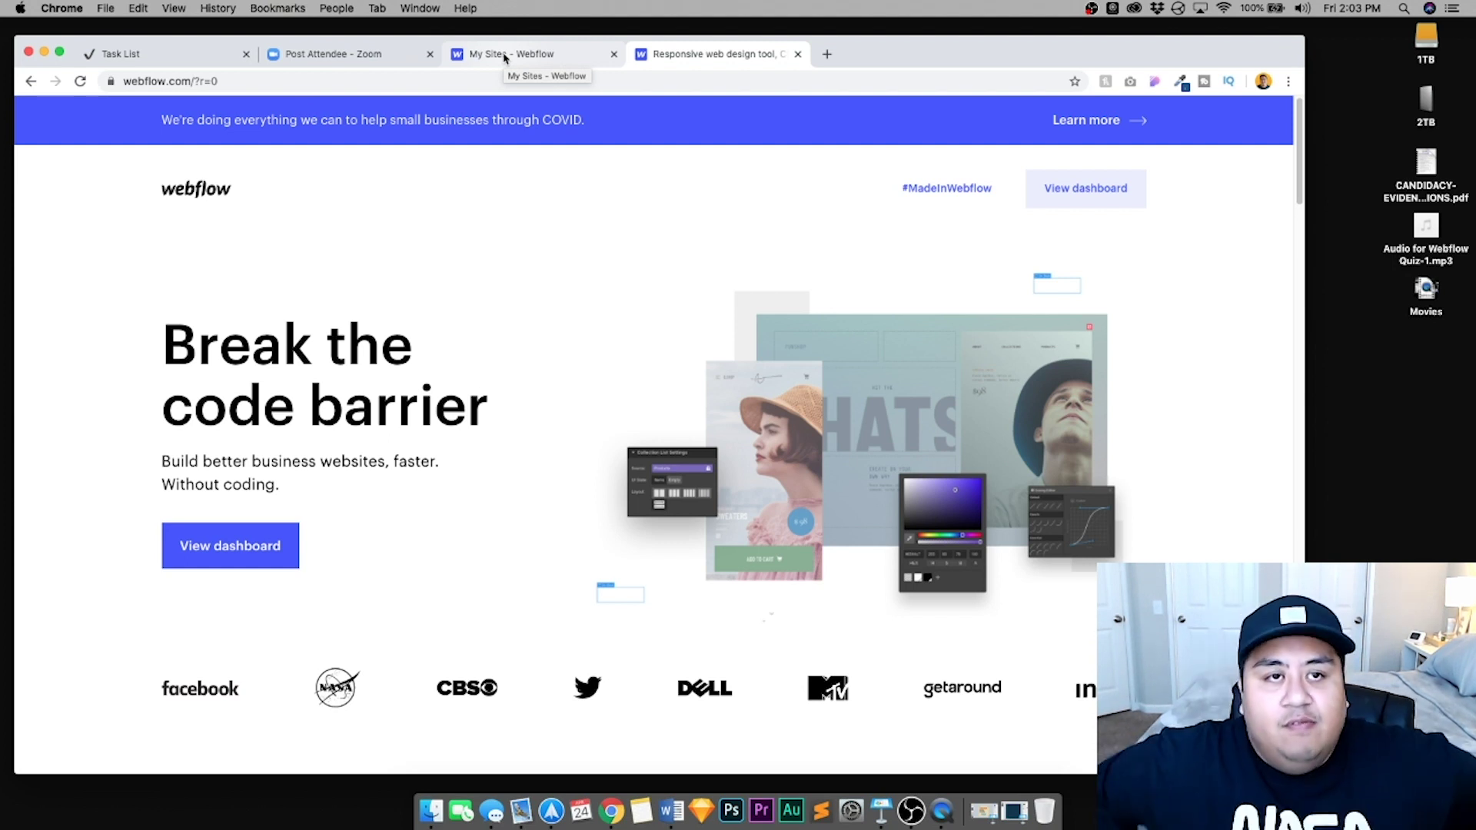
# From My Sites, start a new Blank Site project named 'Corona Quiz'
pyautogui.click(504, 56)
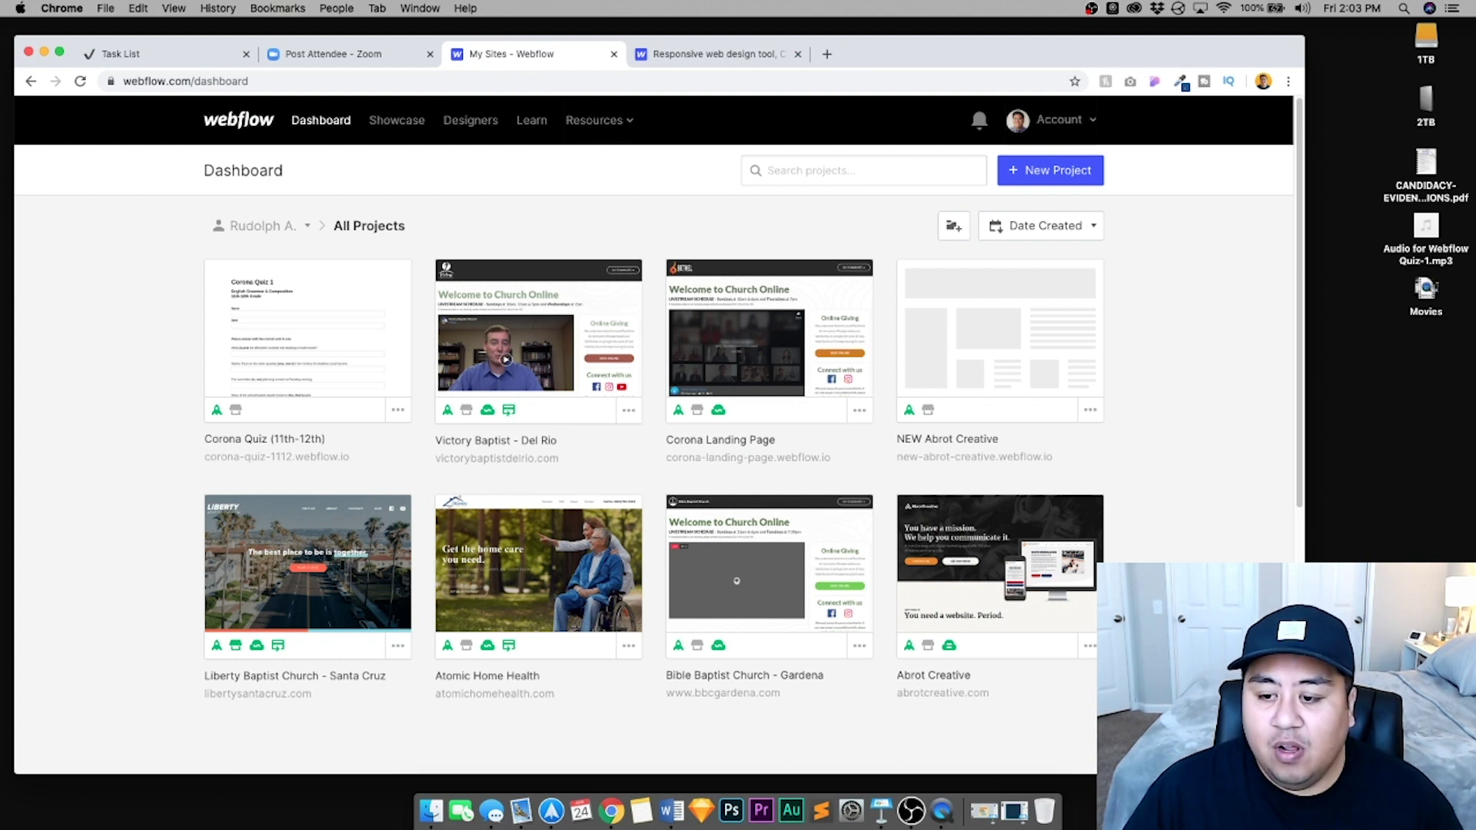
pyautogui.click(1074, 175)
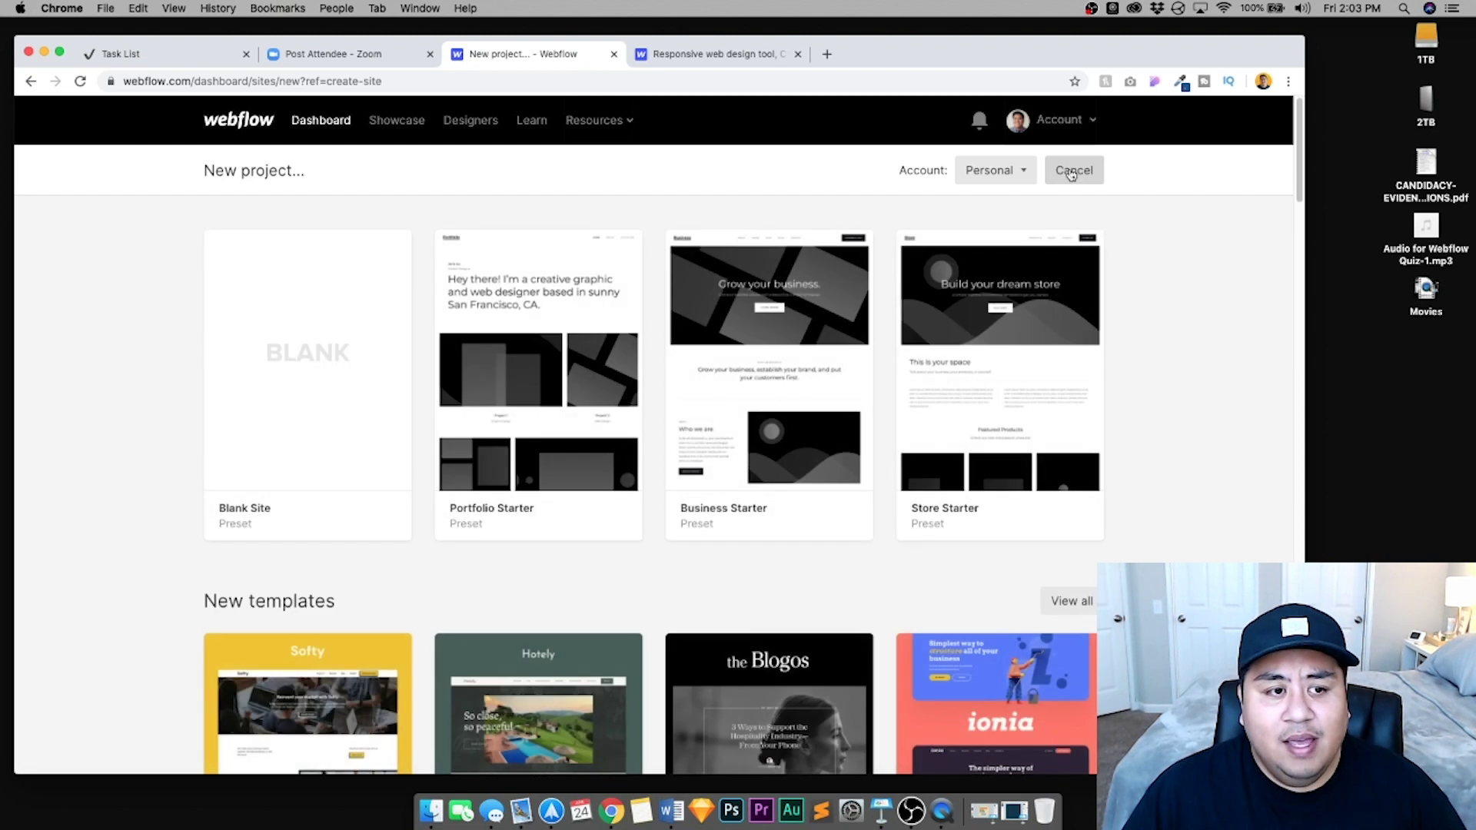
pyautogui.moveTo(218, 391)
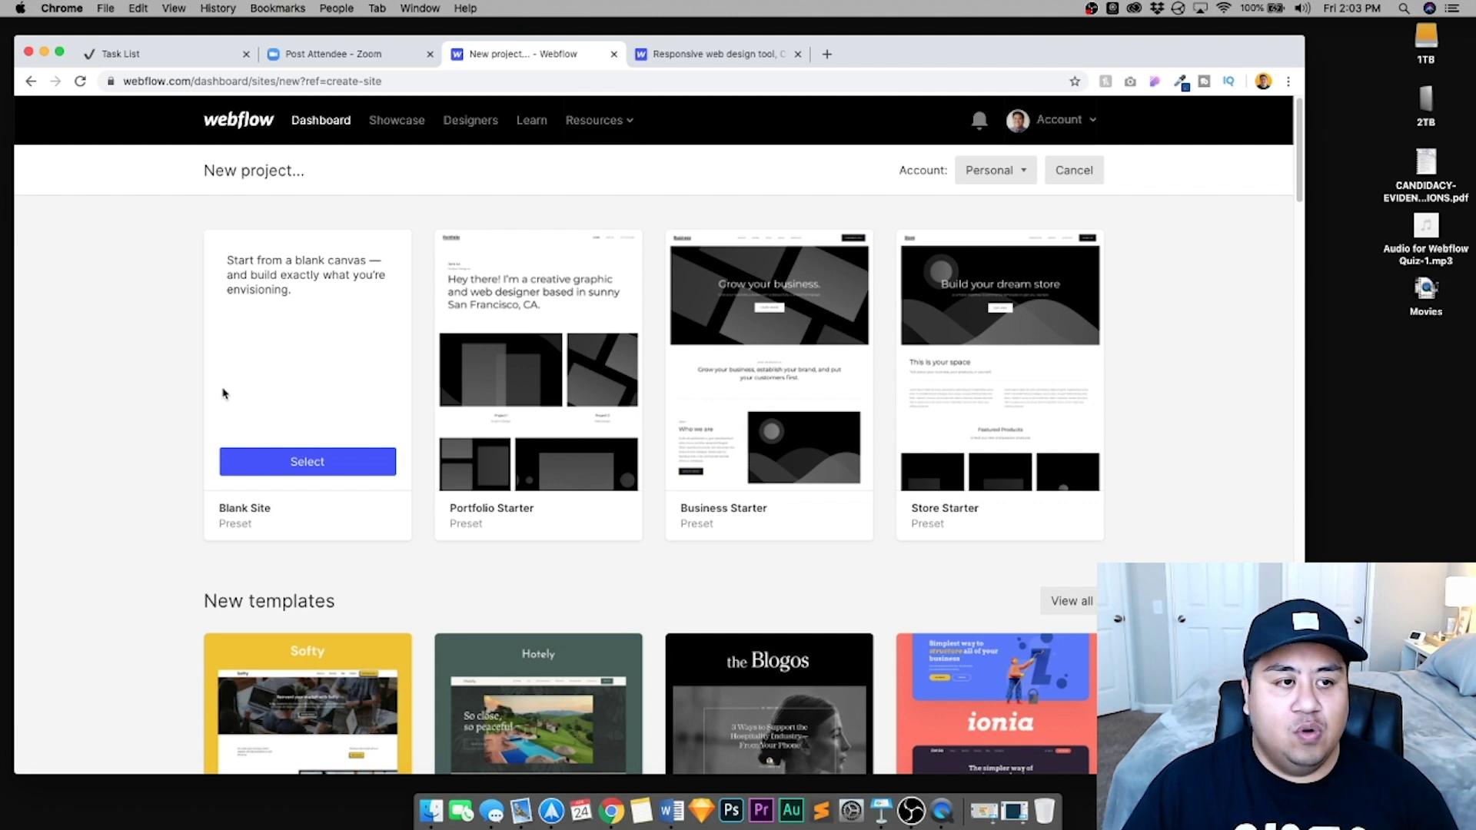
pyautogui.click(264, 464)
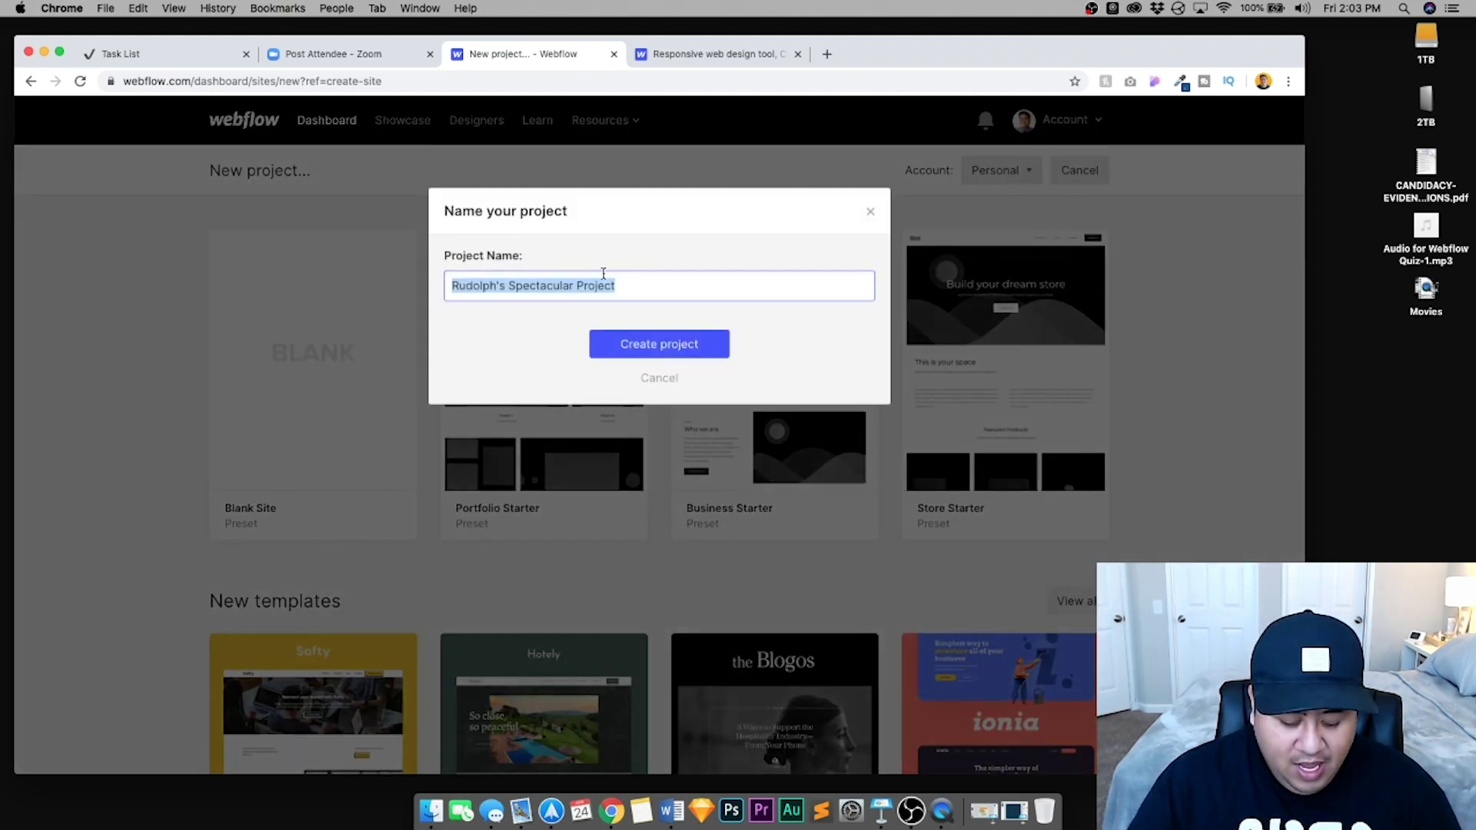
pyautogui.write('Cov')
pyautogui.press('BackSpace')
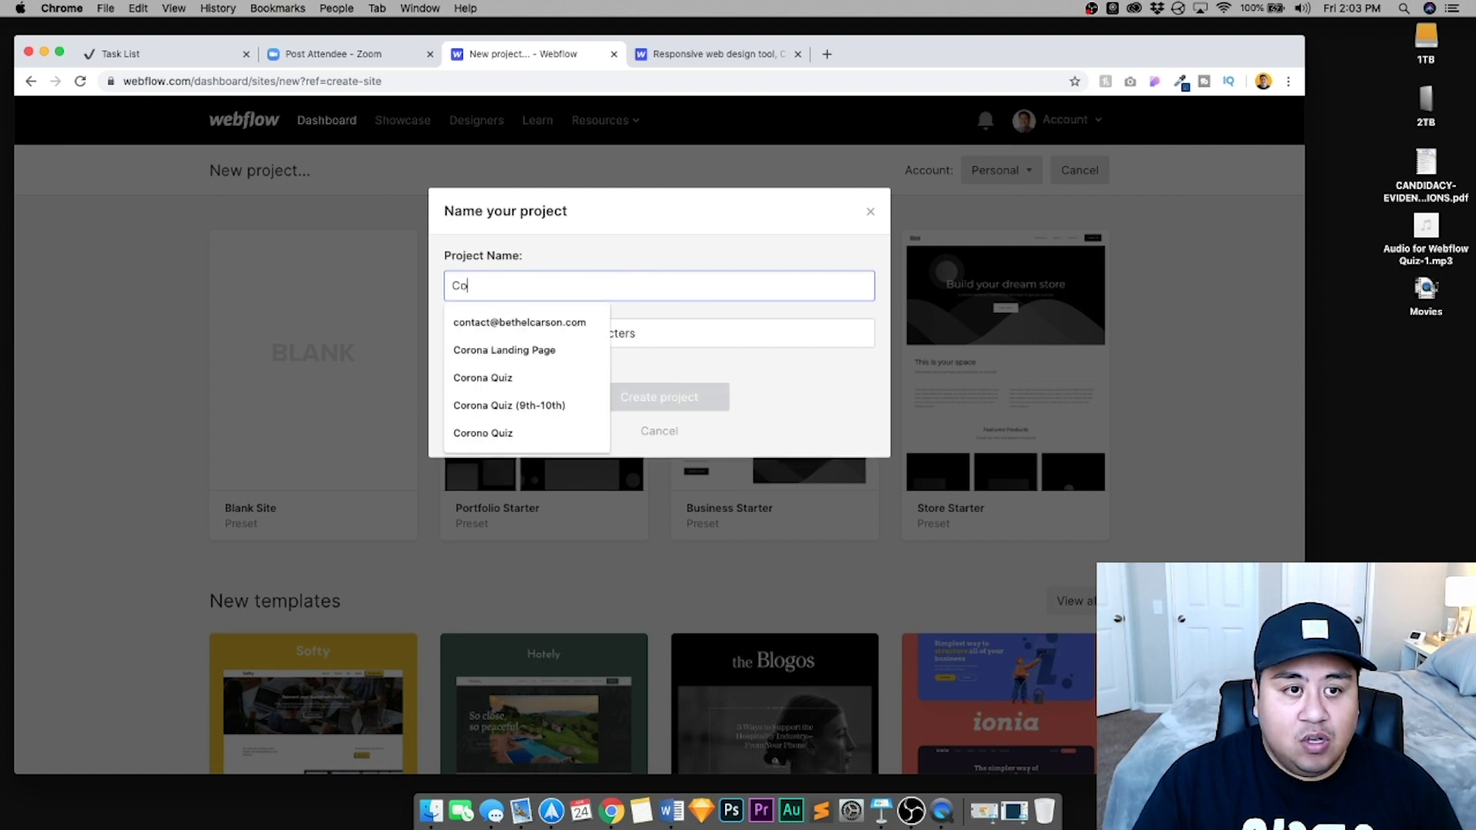
pyautogui.write('rona Quiz')
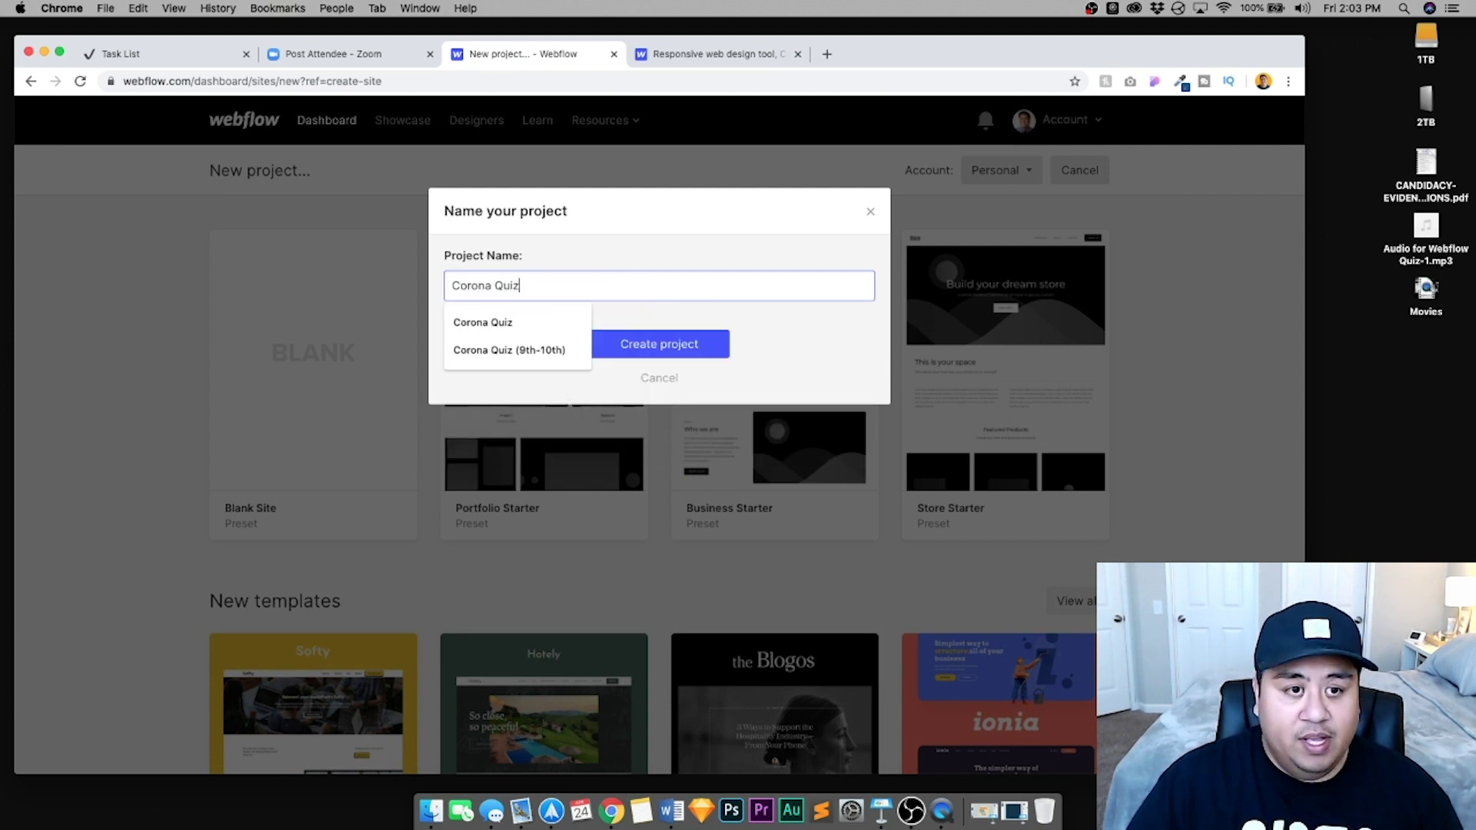
pyautogui.click(692, 241)
# Create the project and add a Section with a Container inside it to the page
pyautogui.click(657, 344)
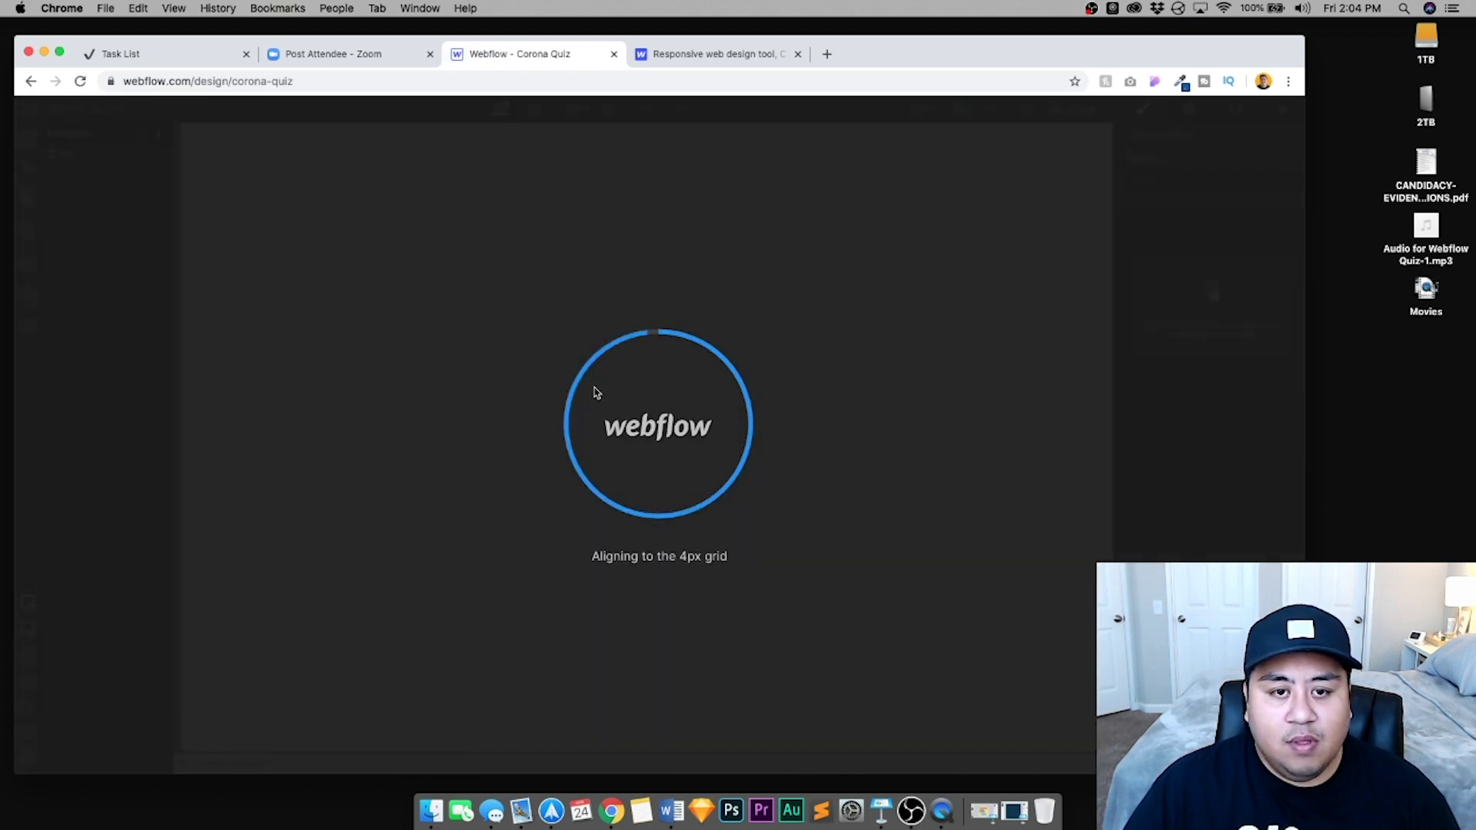
pyautogui.hotkey('ctrl', 'alt', 'Return')
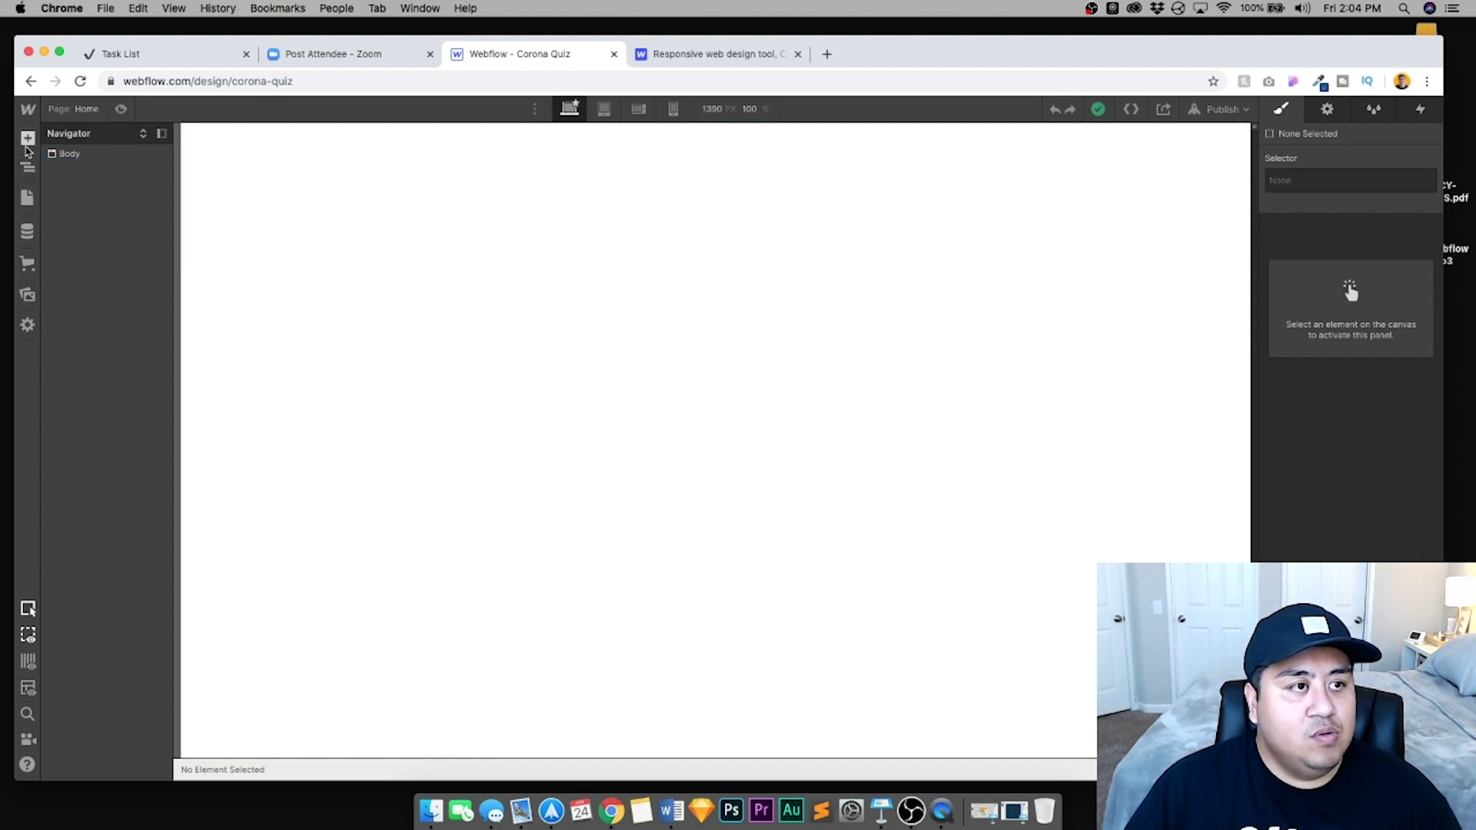
pyautogui.click(27, 145)
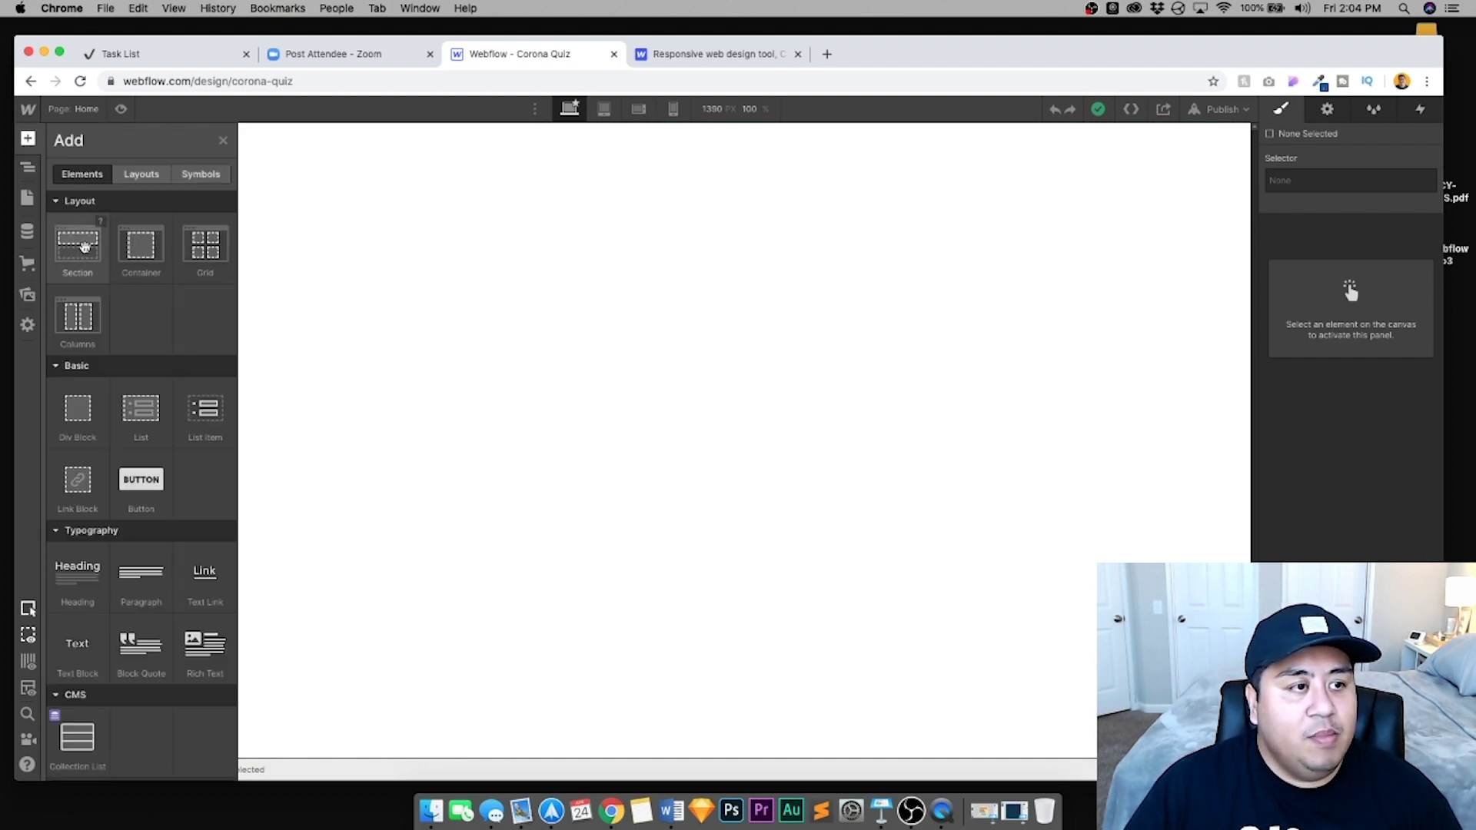
pyautogui.moveTo(77, 245); pyautogui.dragTo(516, 259)
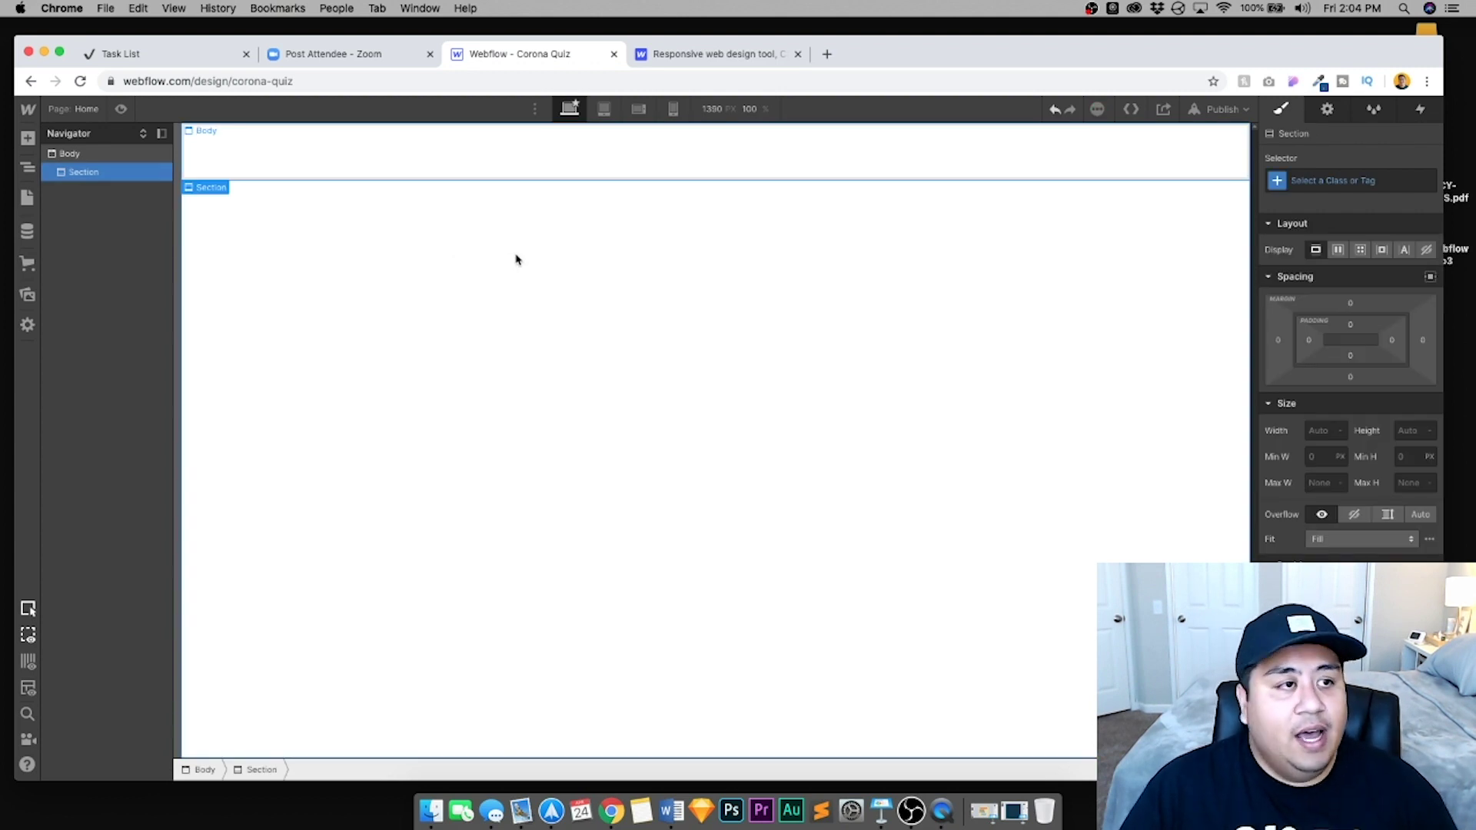
pyautogui.click(27, 138)
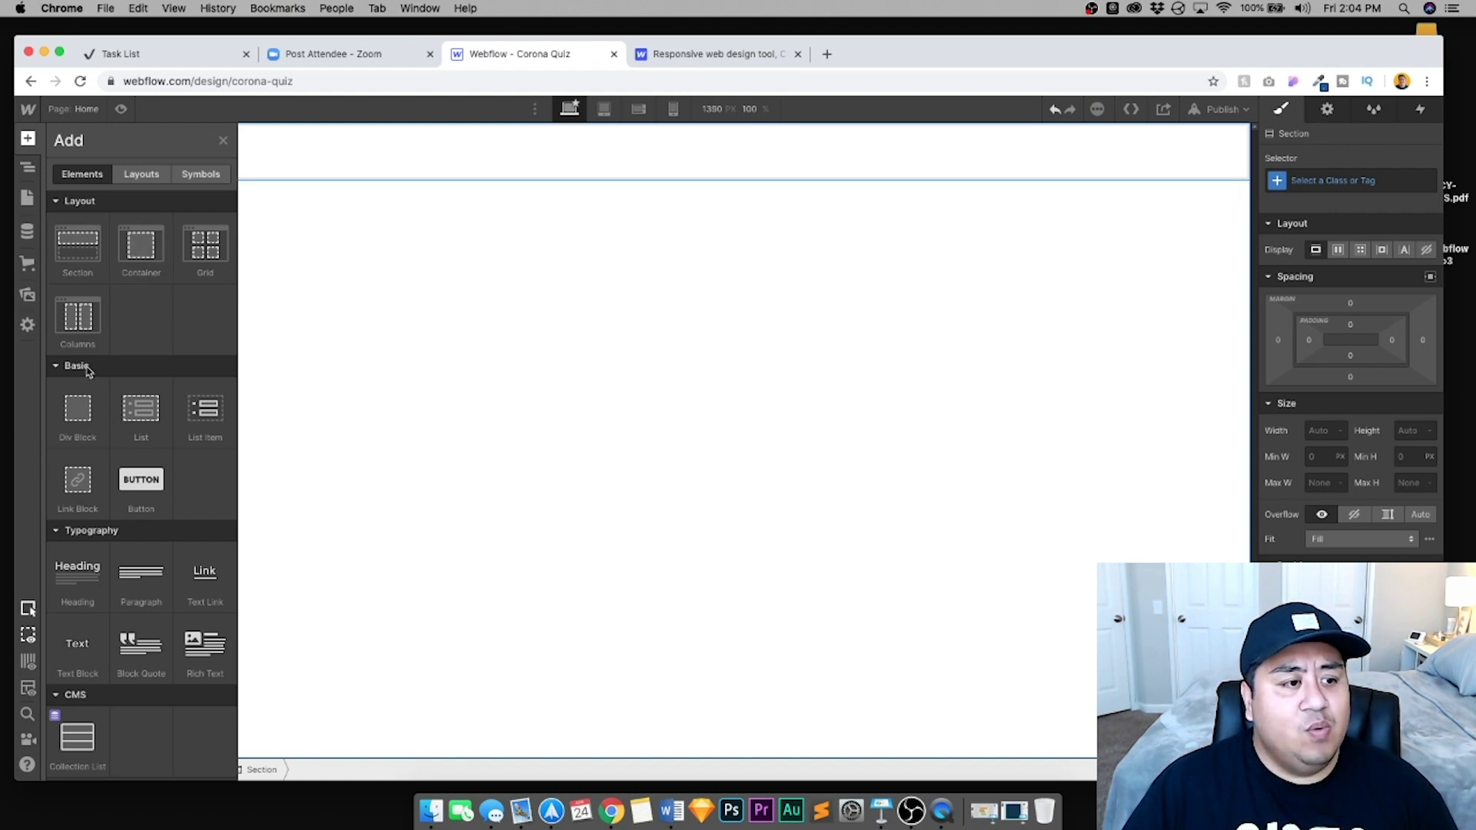
pyautogui.moveTo(123, 244); pyautogui.dragTo(571, 137)
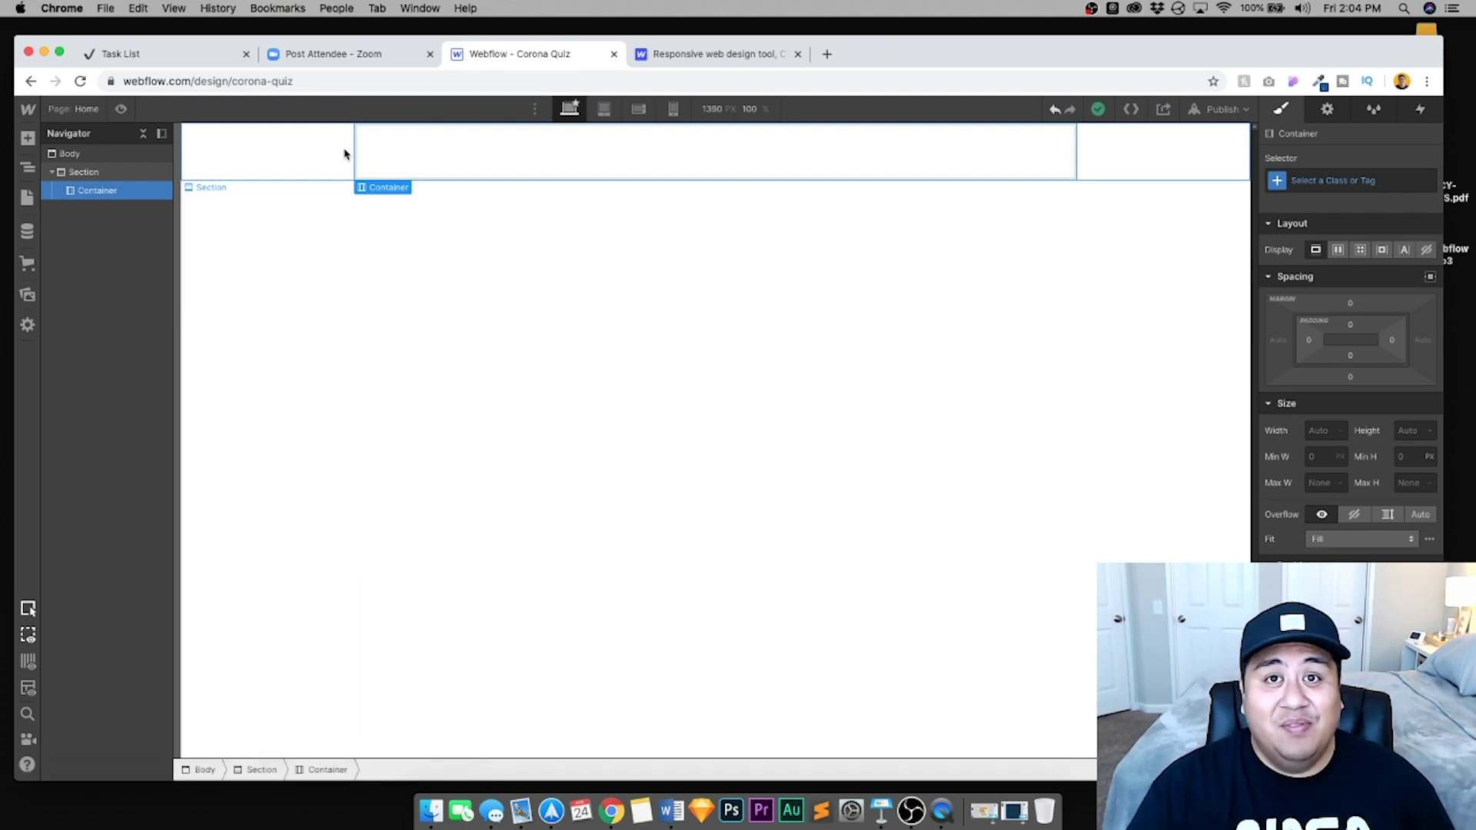
# Give the Section 100 px top and bottom padding
pyautogui.click(306, 158)
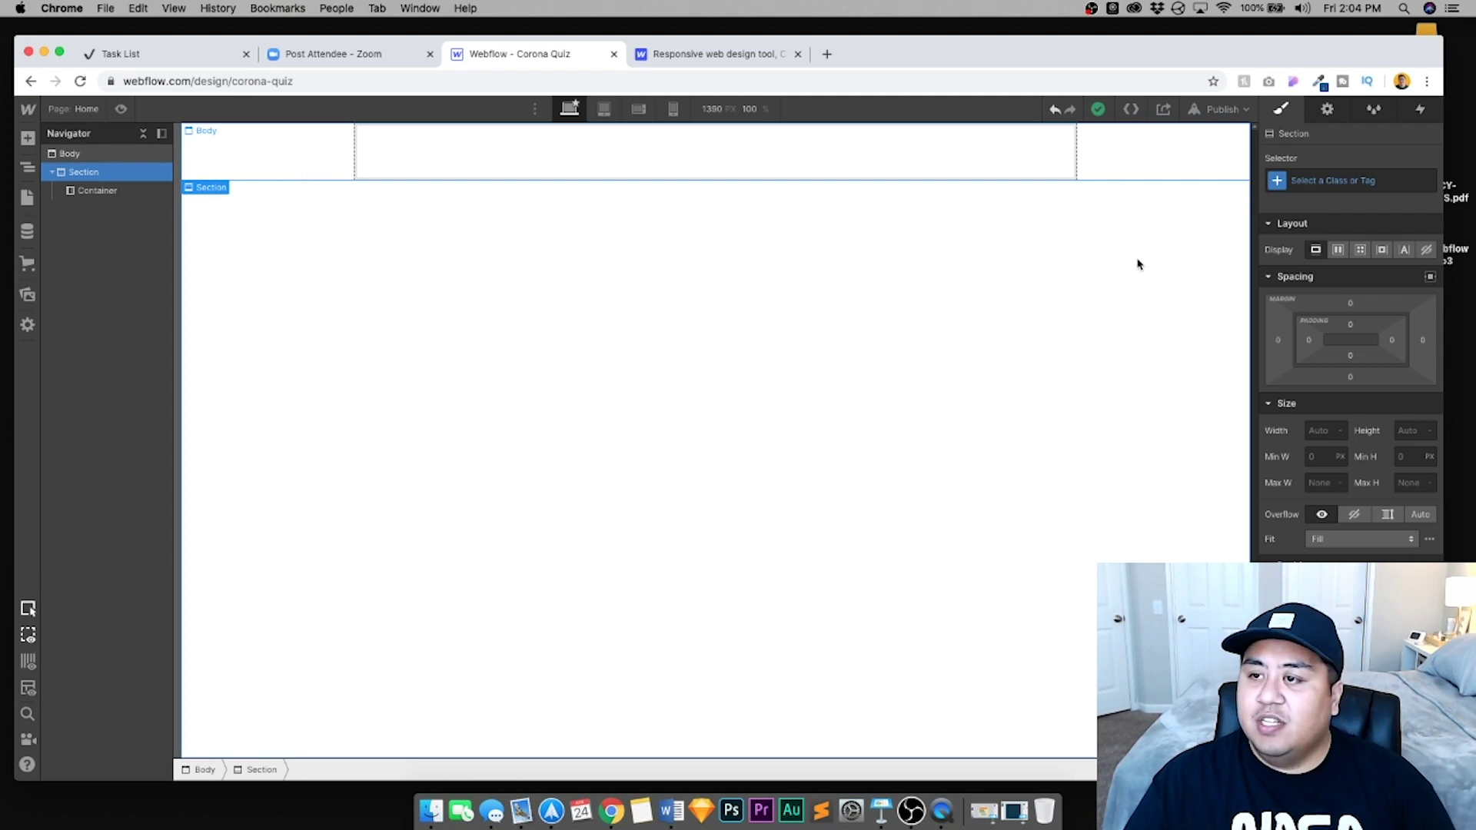
pyautogui.click(1350, 326)
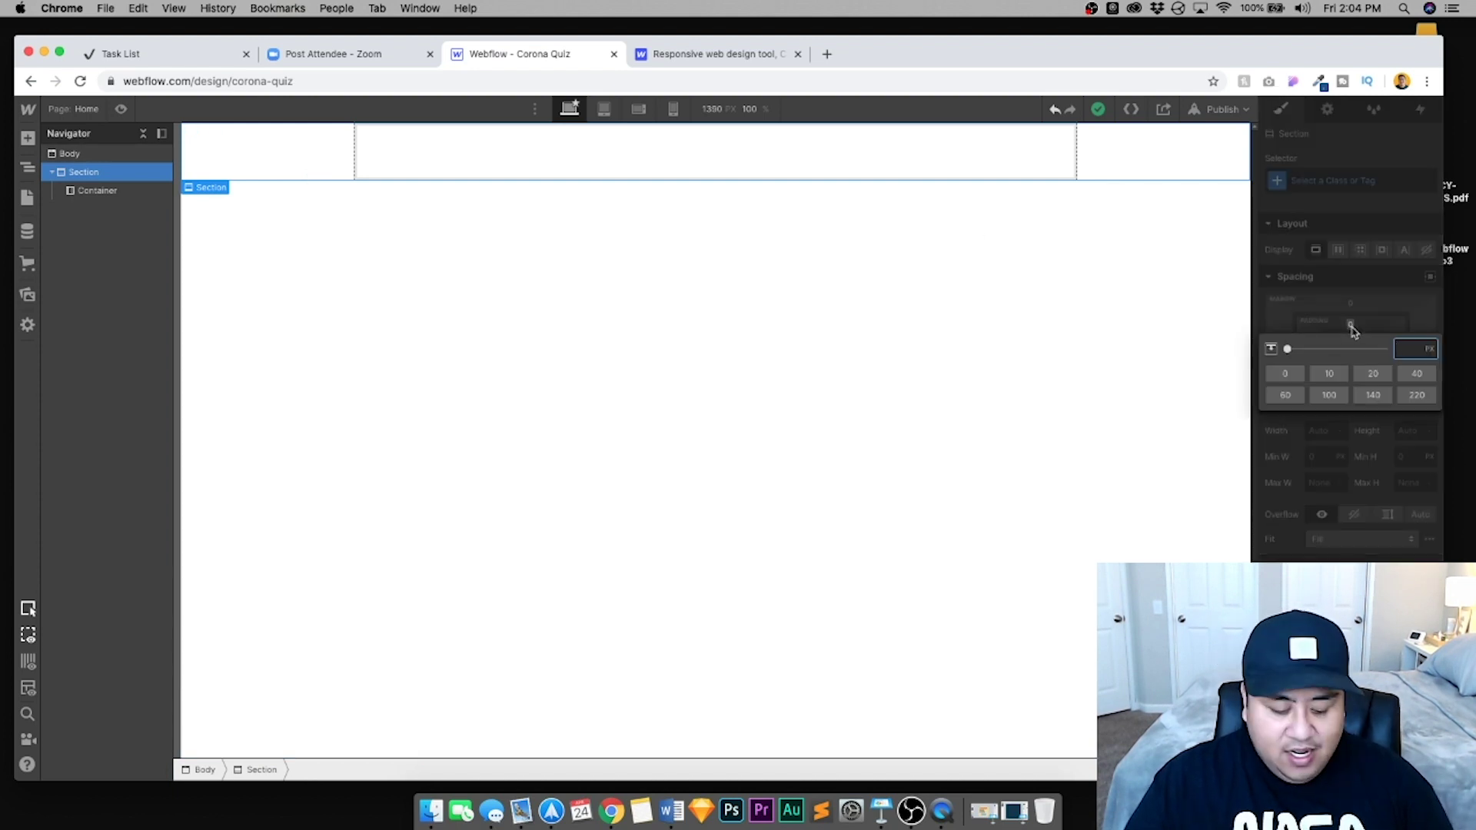
pyautogui.write('100')
pyautogui.press('Return')
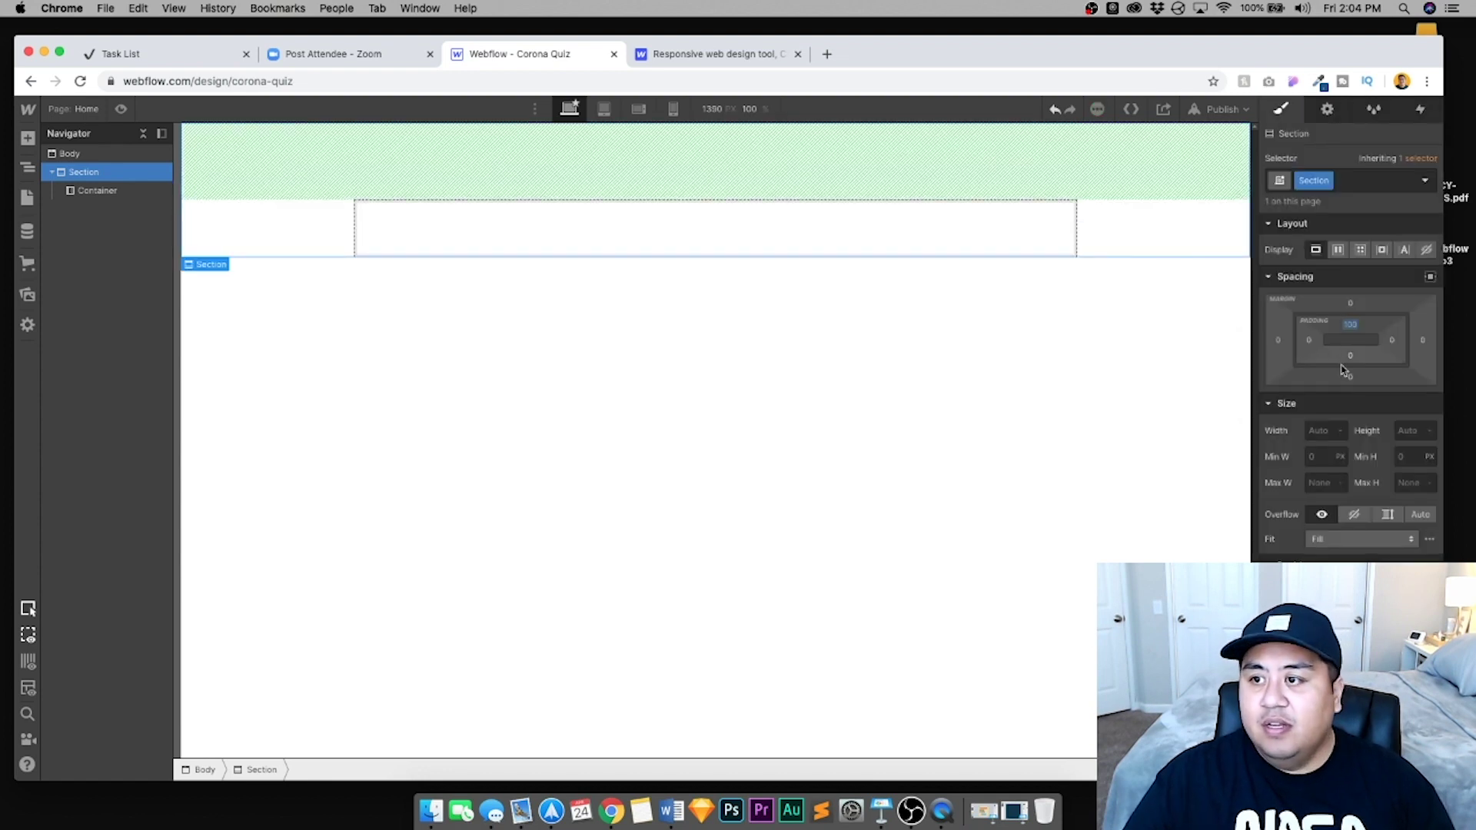
pyautogui.click(1351, 358)
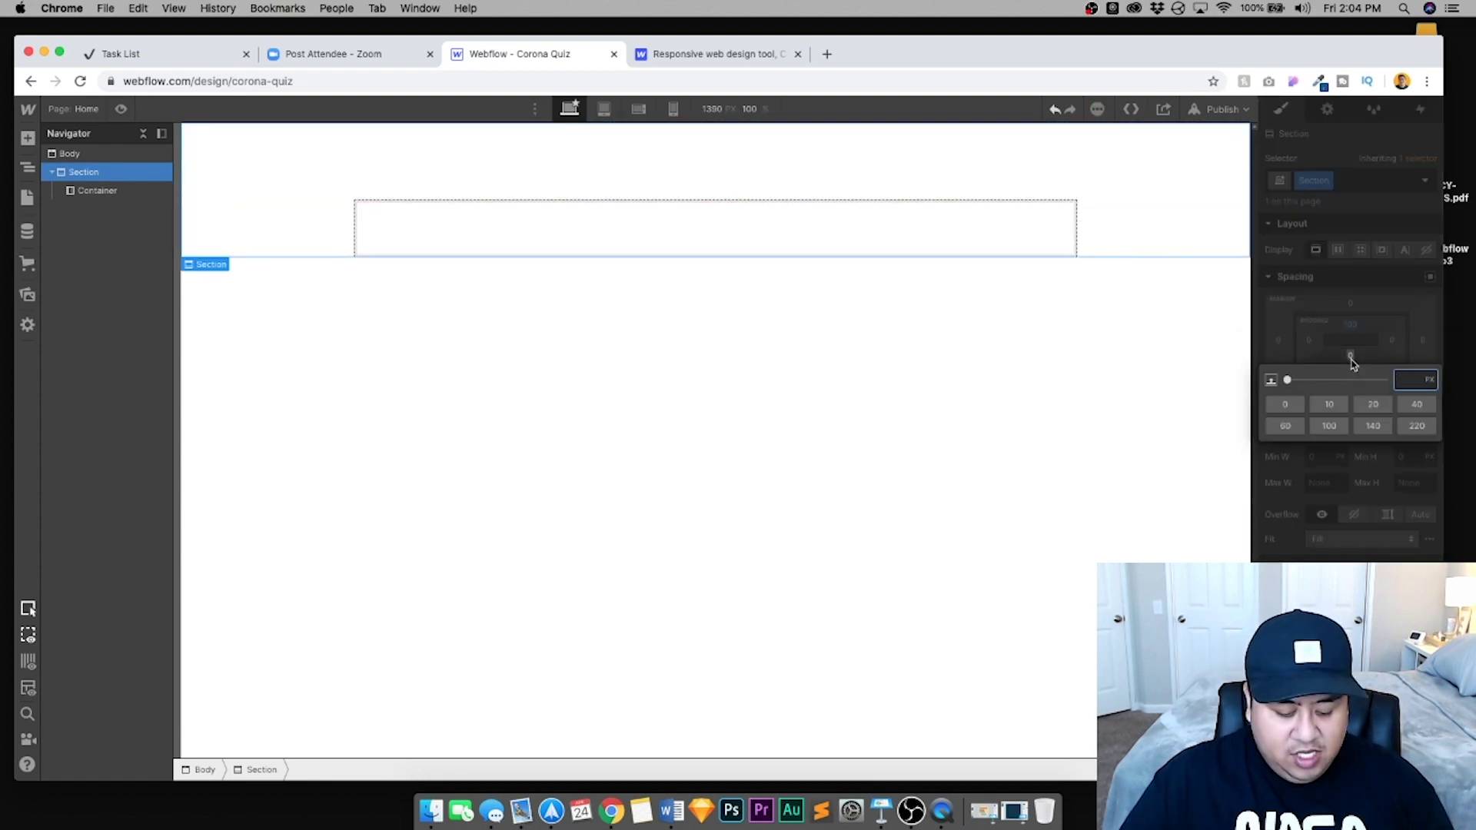
pyautogui.write('100')
pyautogui.press('Return')
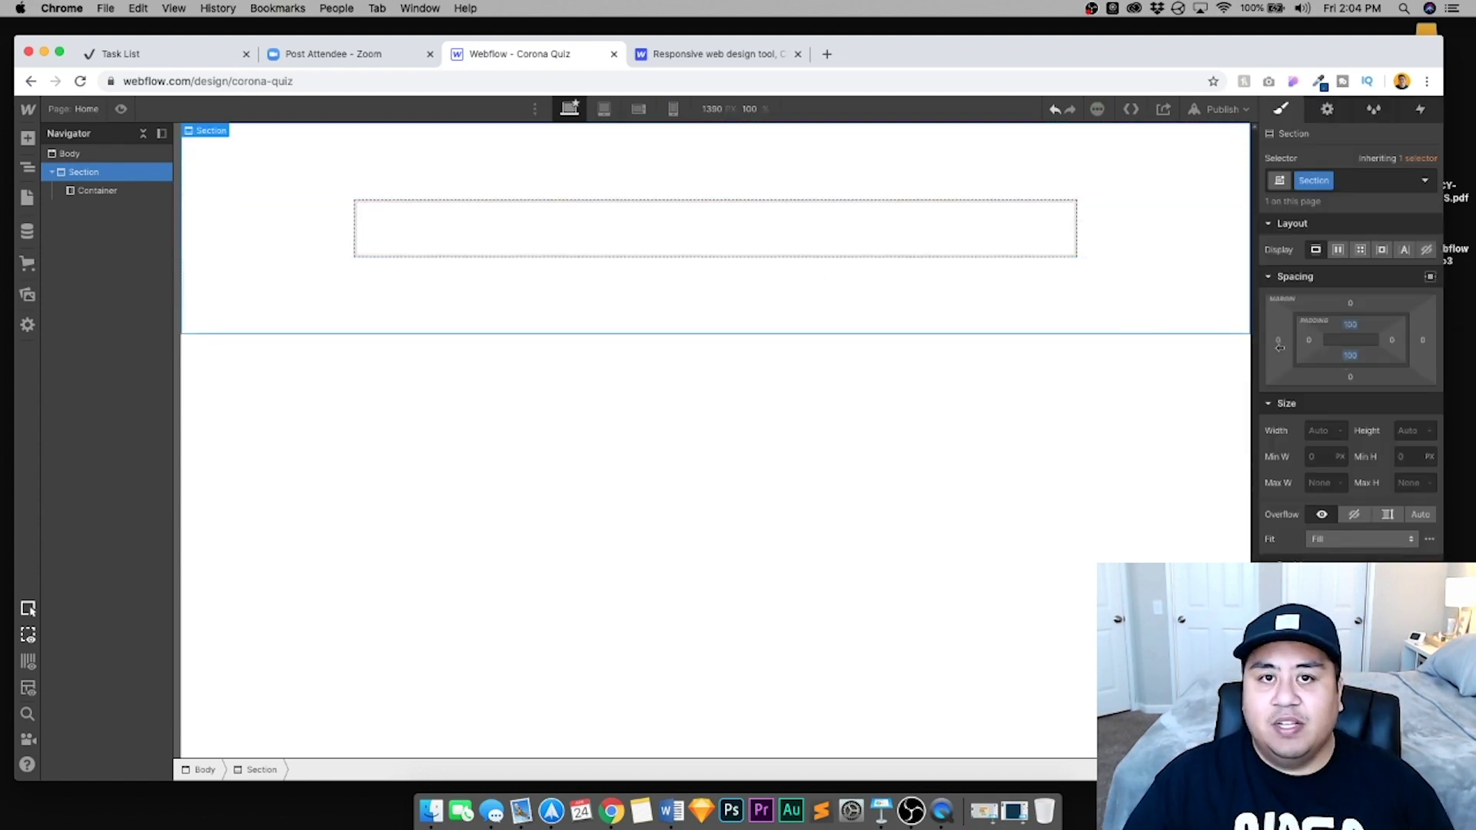
pyautogui.click(760, 231)
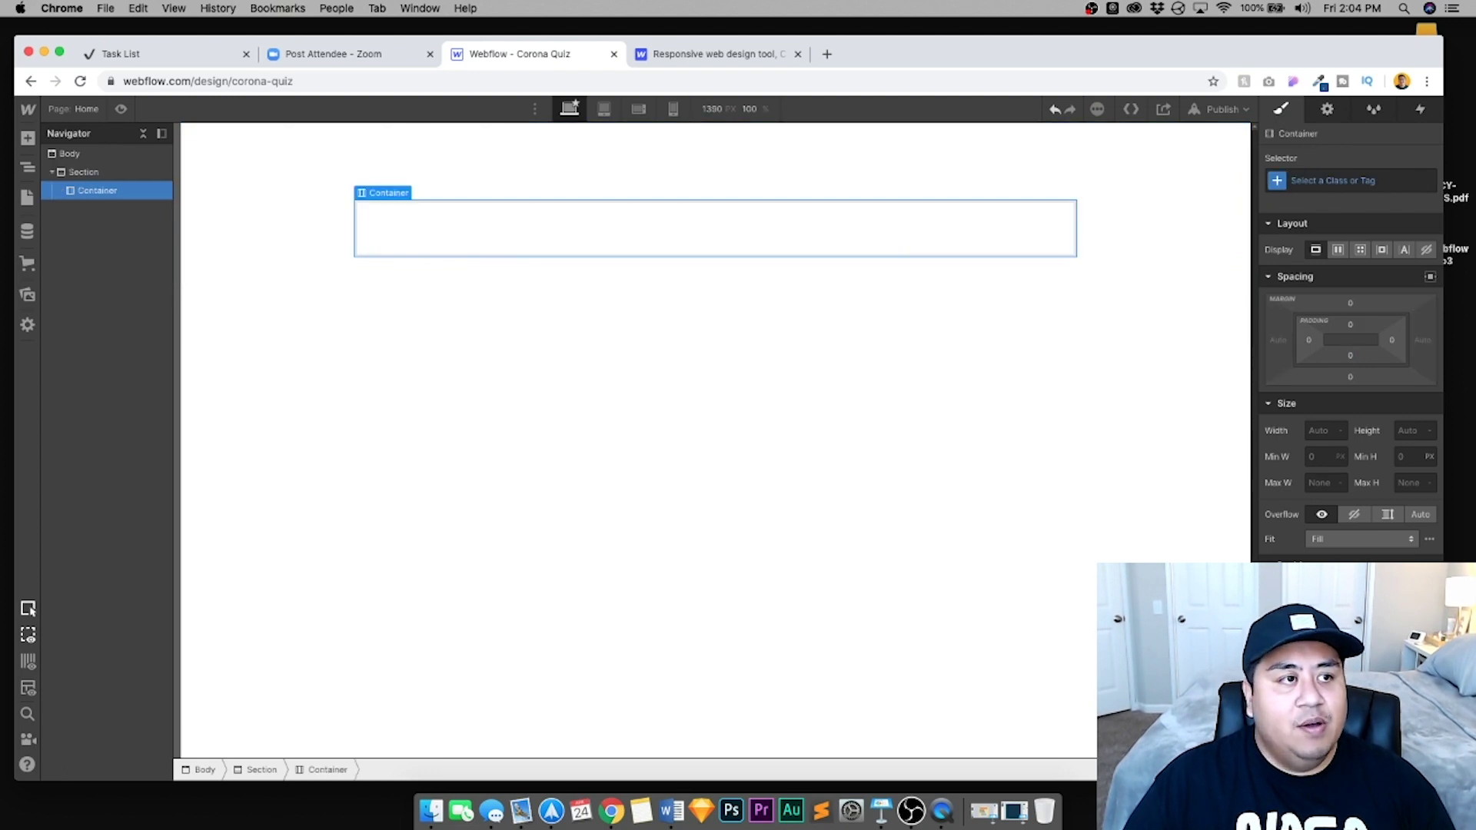
# Add a heading inside the Container reading 'Corona Quiz 1 (9th-10th)'
pyautogui.click(28, 138)
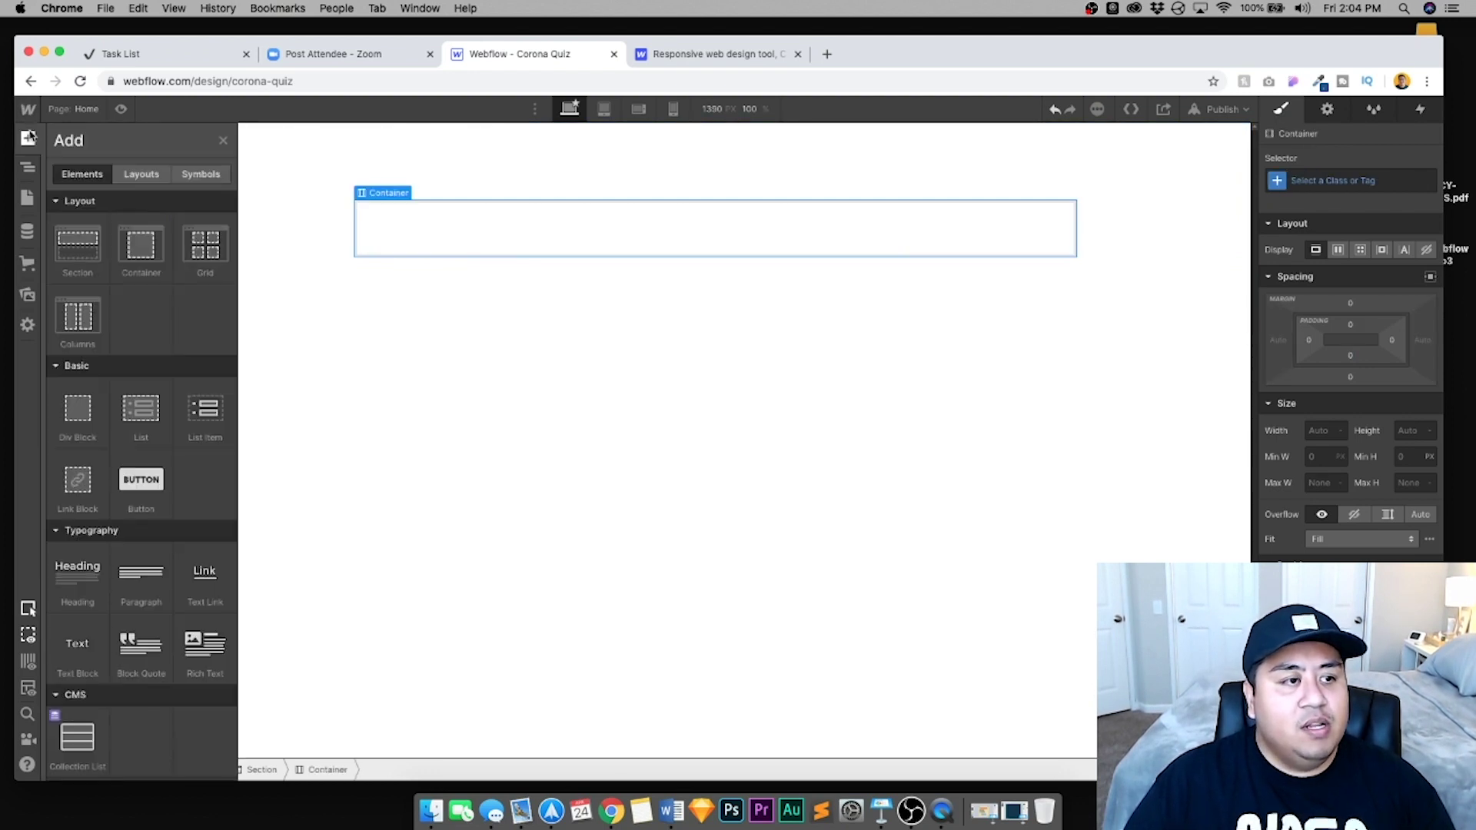
pyautogui.moveTo(80, 597); pyautogui.dragTo(413, 232)
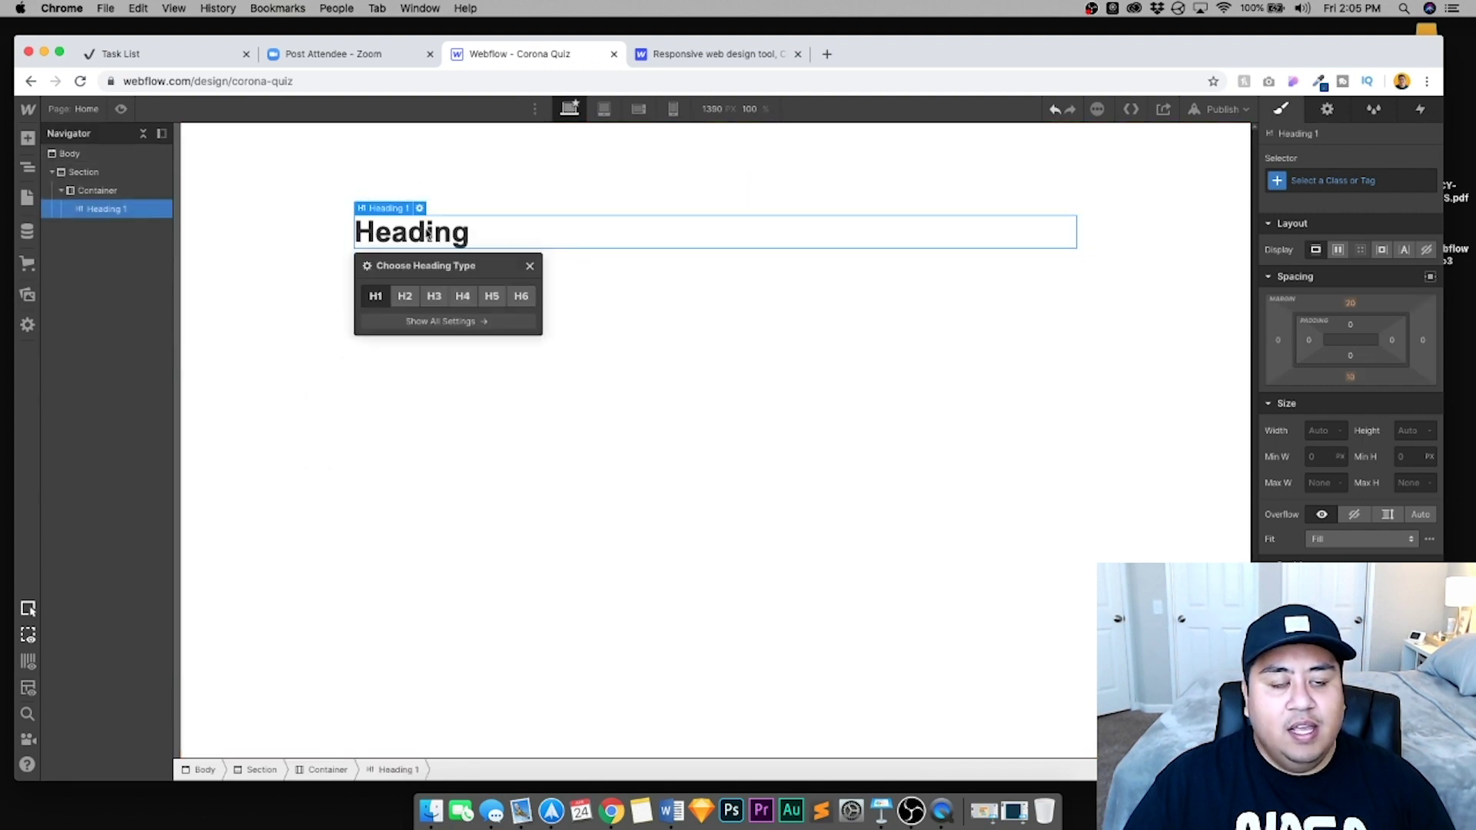
pyautogui.doubleClick(428, 233)
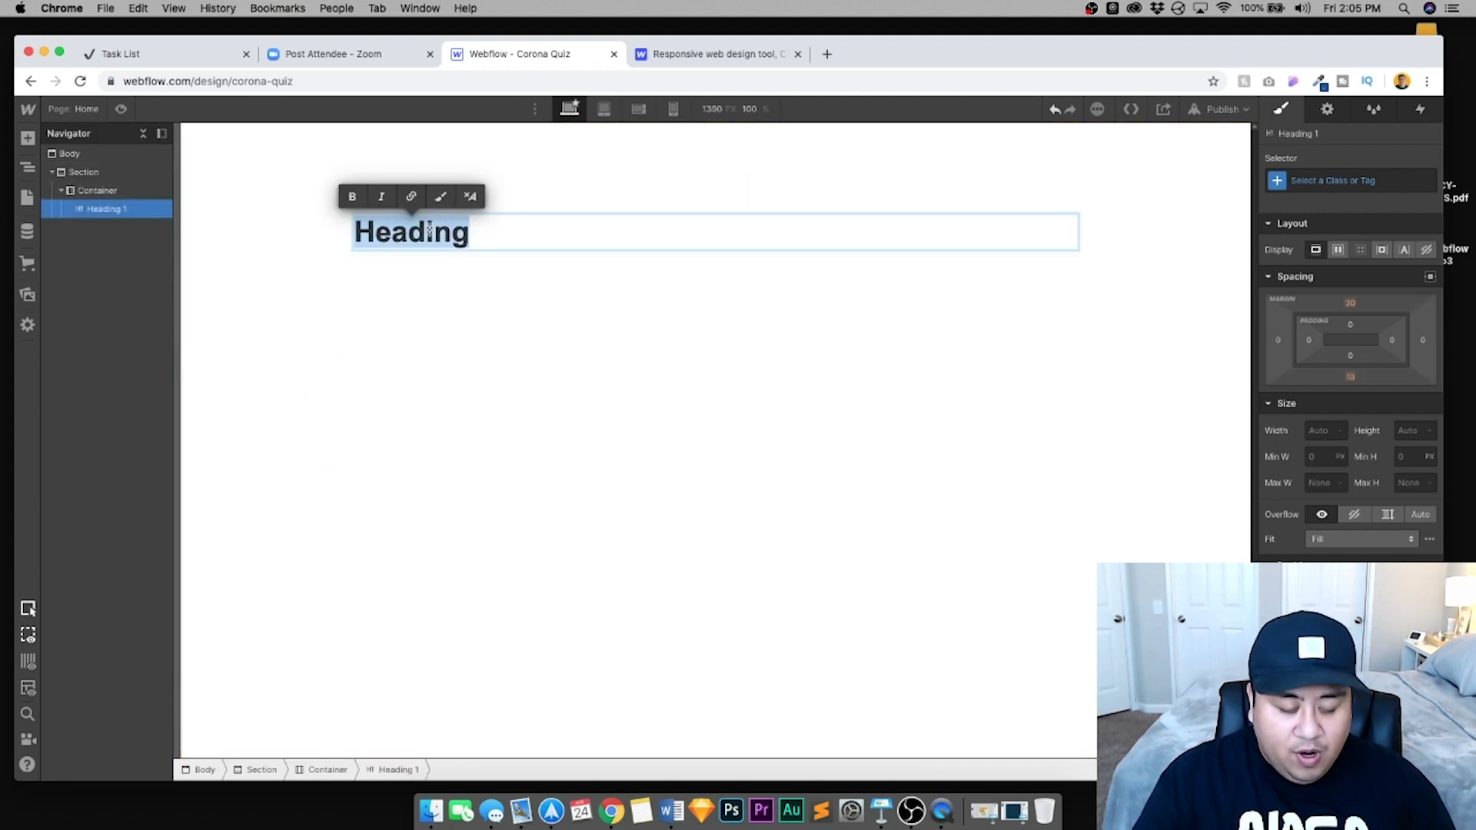
pyautogui.write('C')
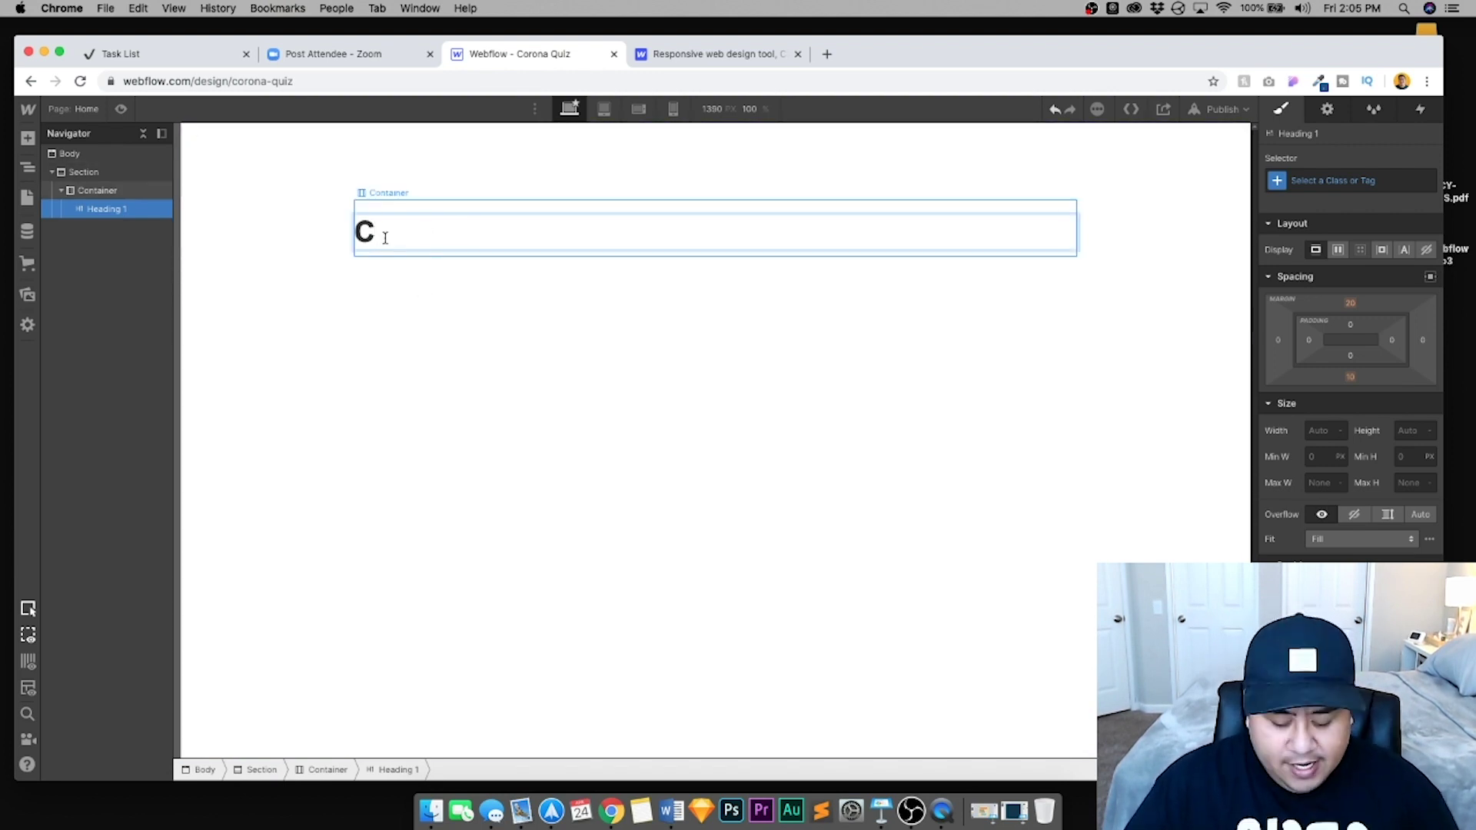
pyautogui.write('oron')
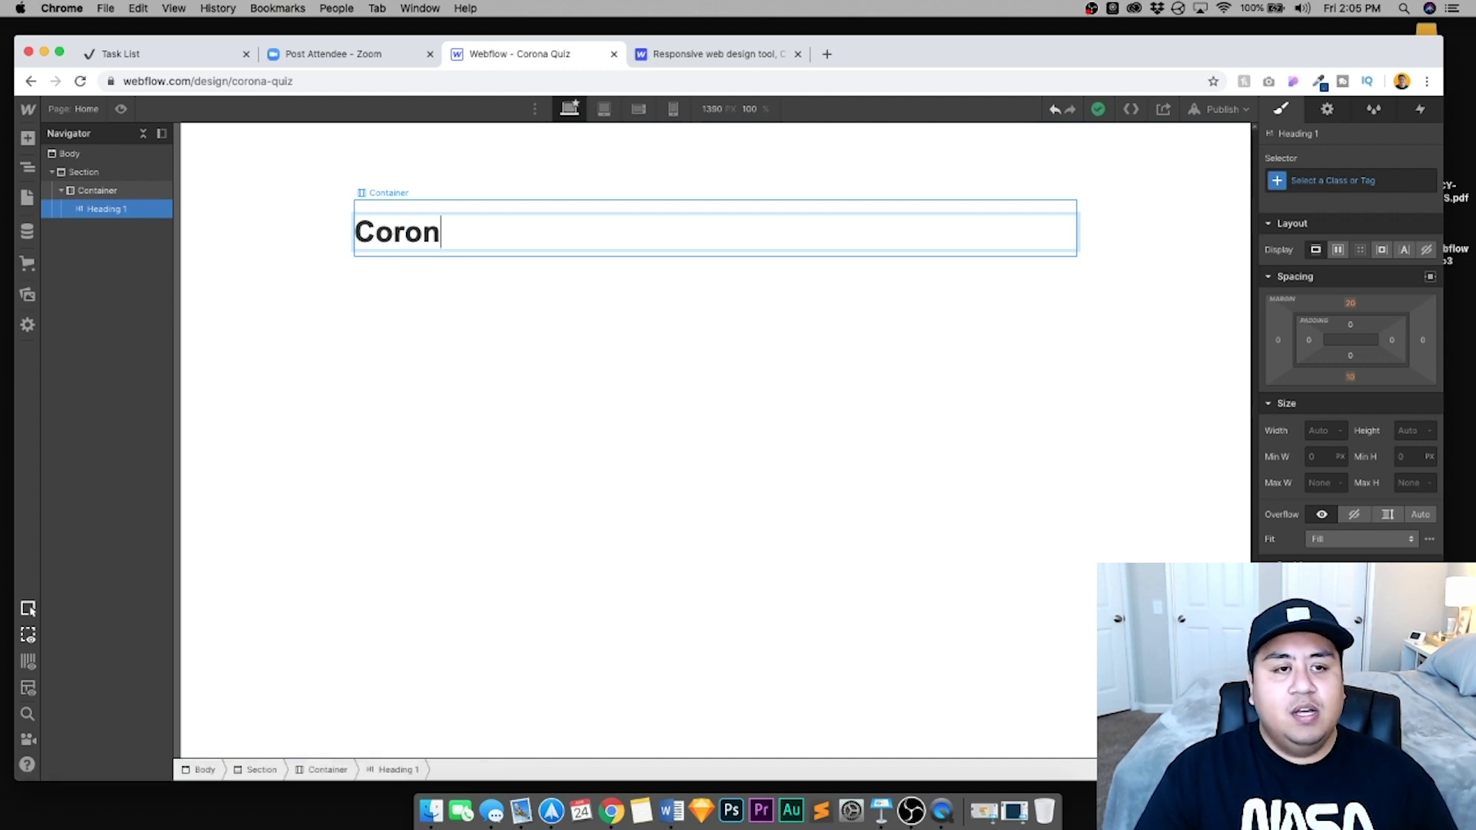
pyautogui.write('a Quiz 1')
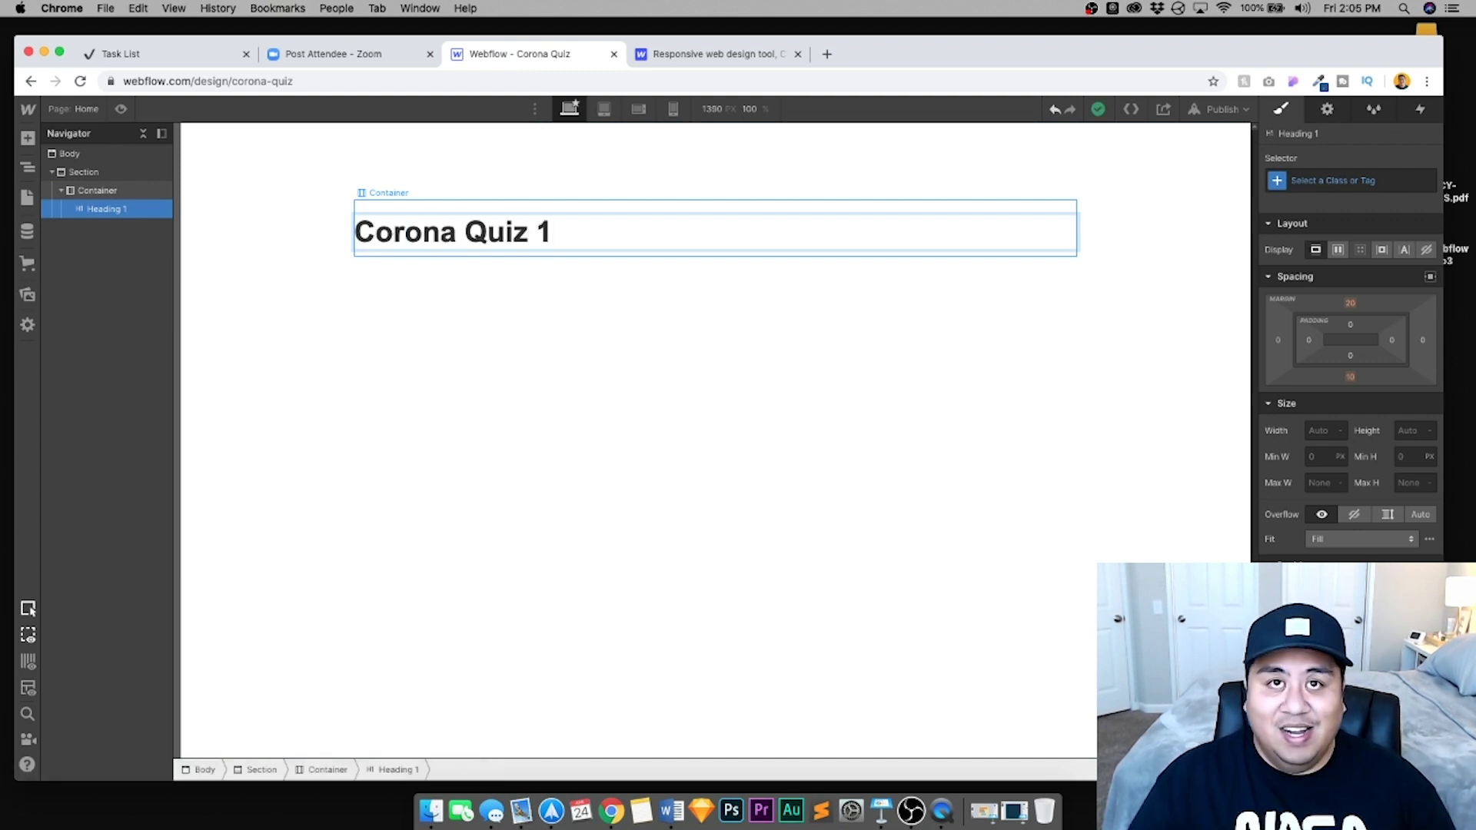
pyautogui.write(' (')
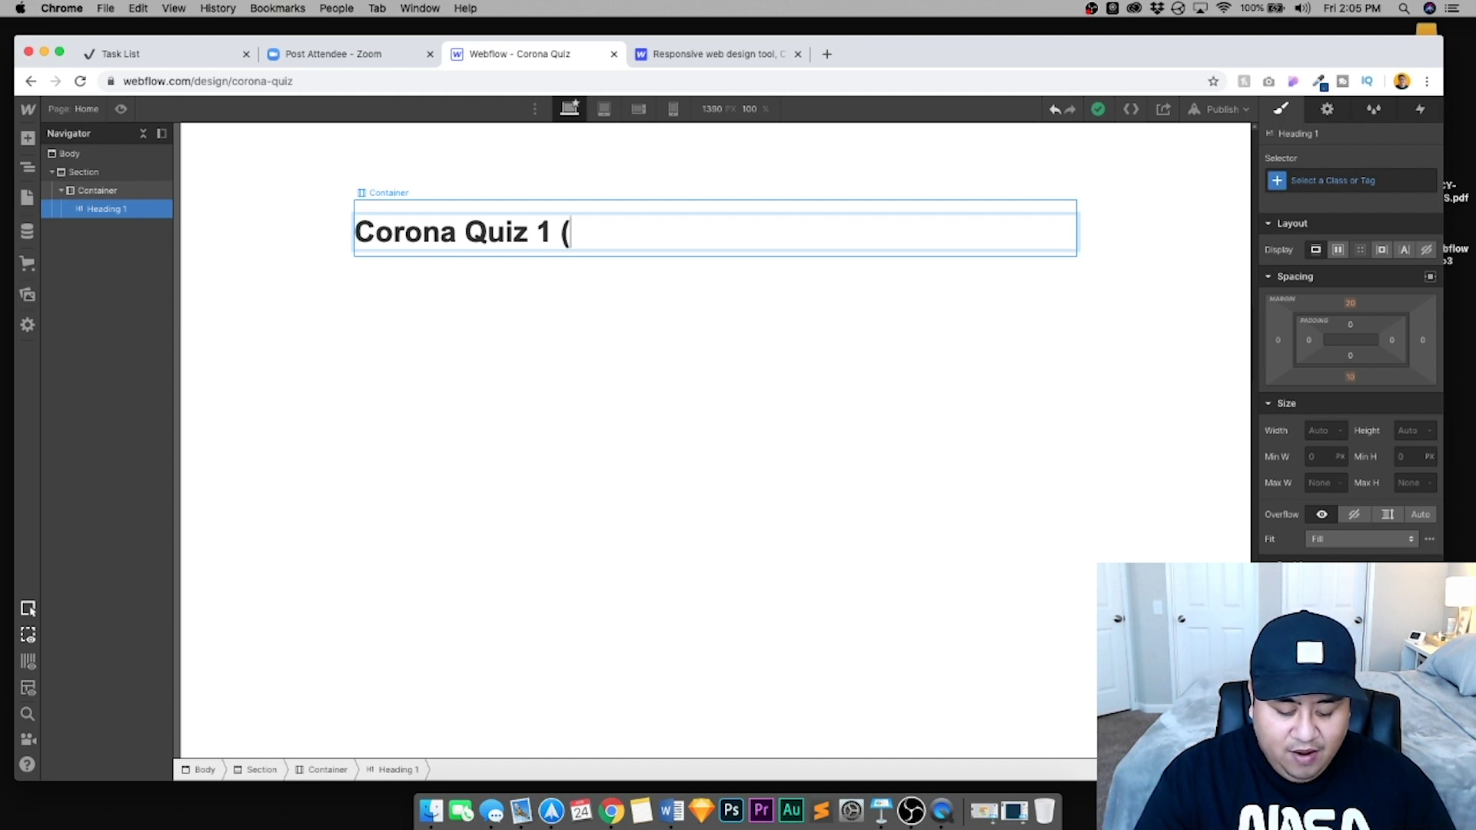
pyautogui.write('9th-1')
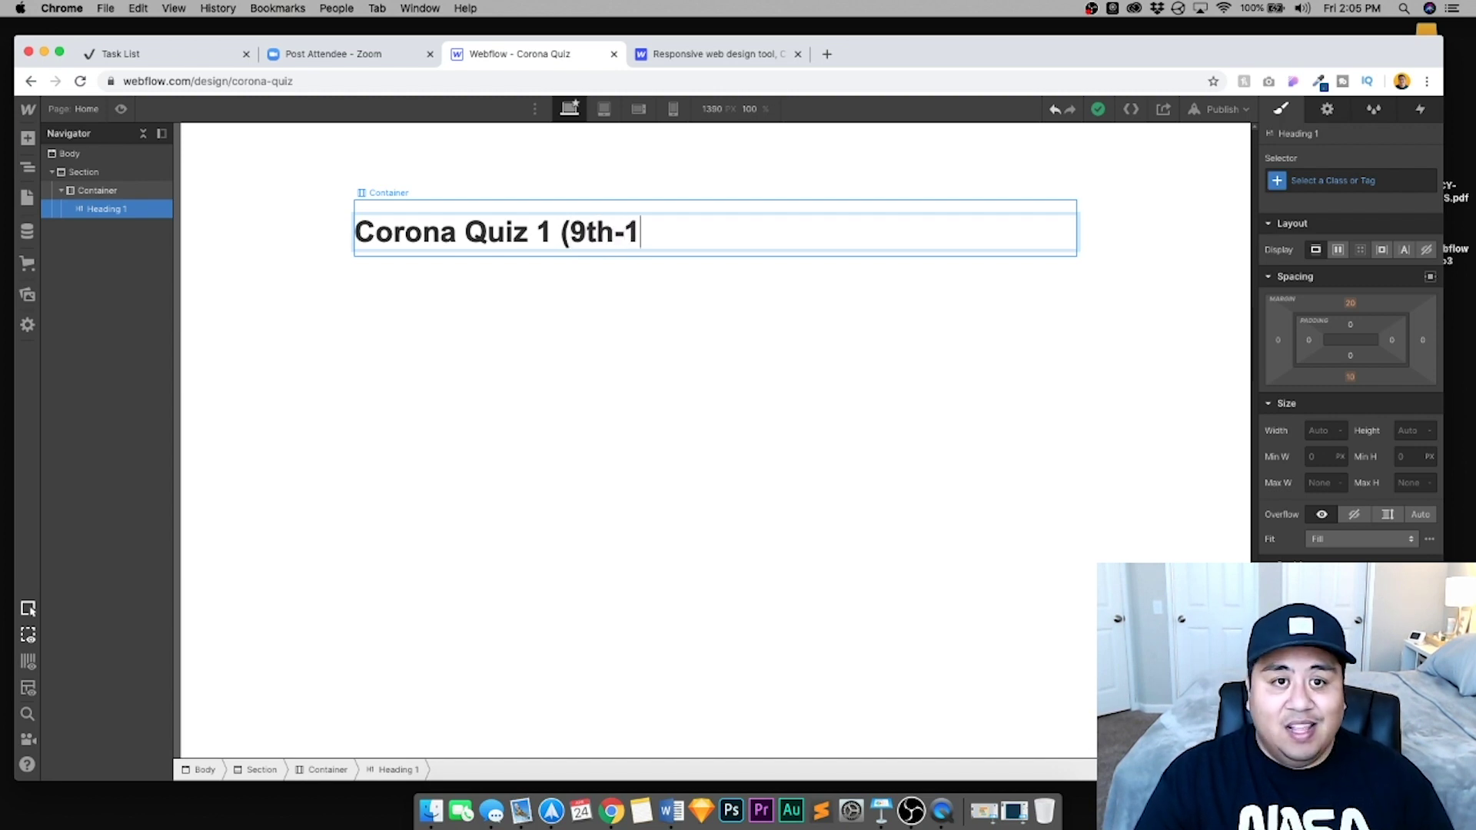
pyautogui.write('0th)')
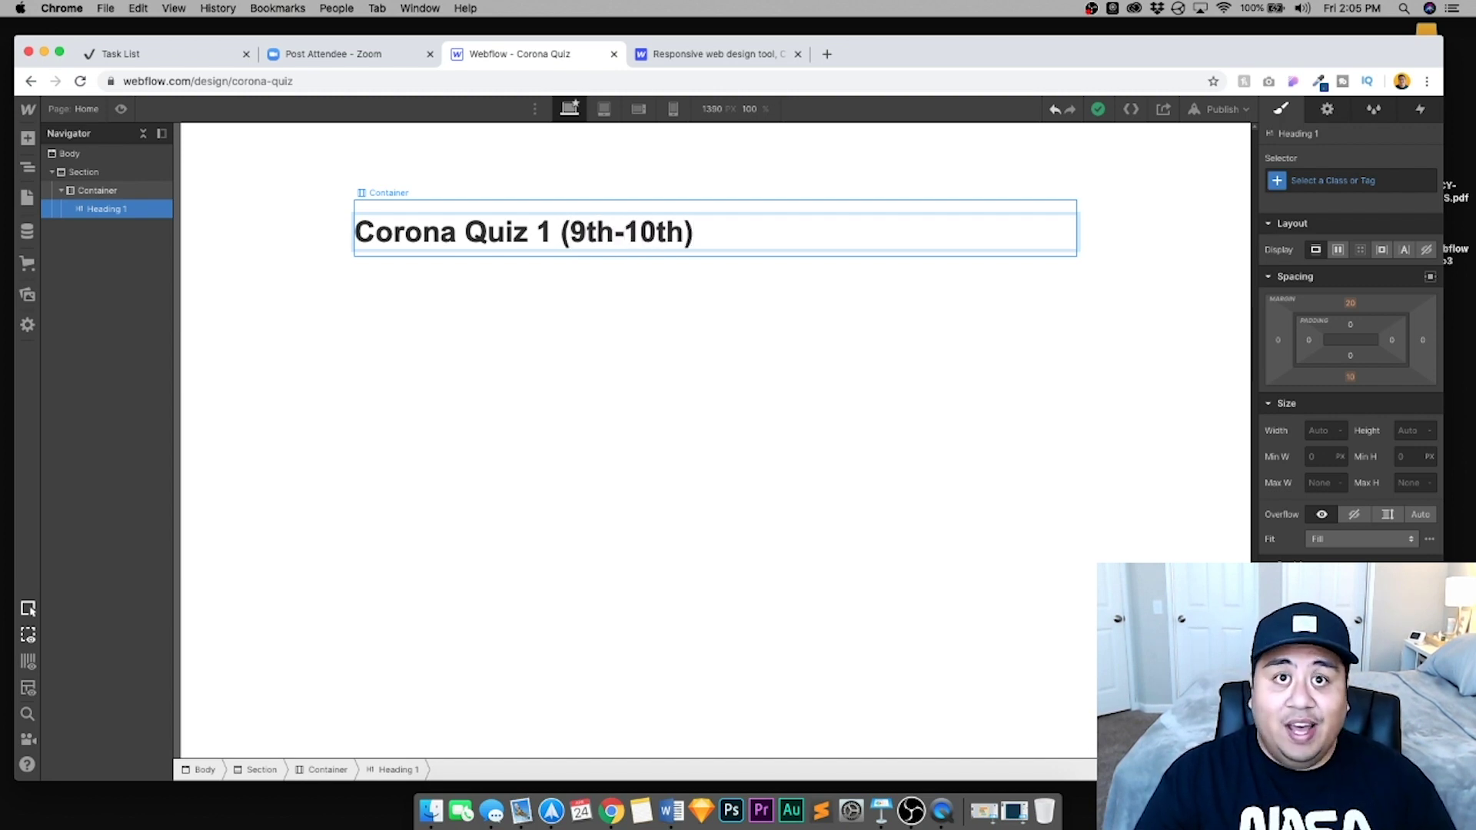
pyautogui.click(305, 256)
# Give the heading a 30 px bottom margin
pyautogui.click(374, 244)
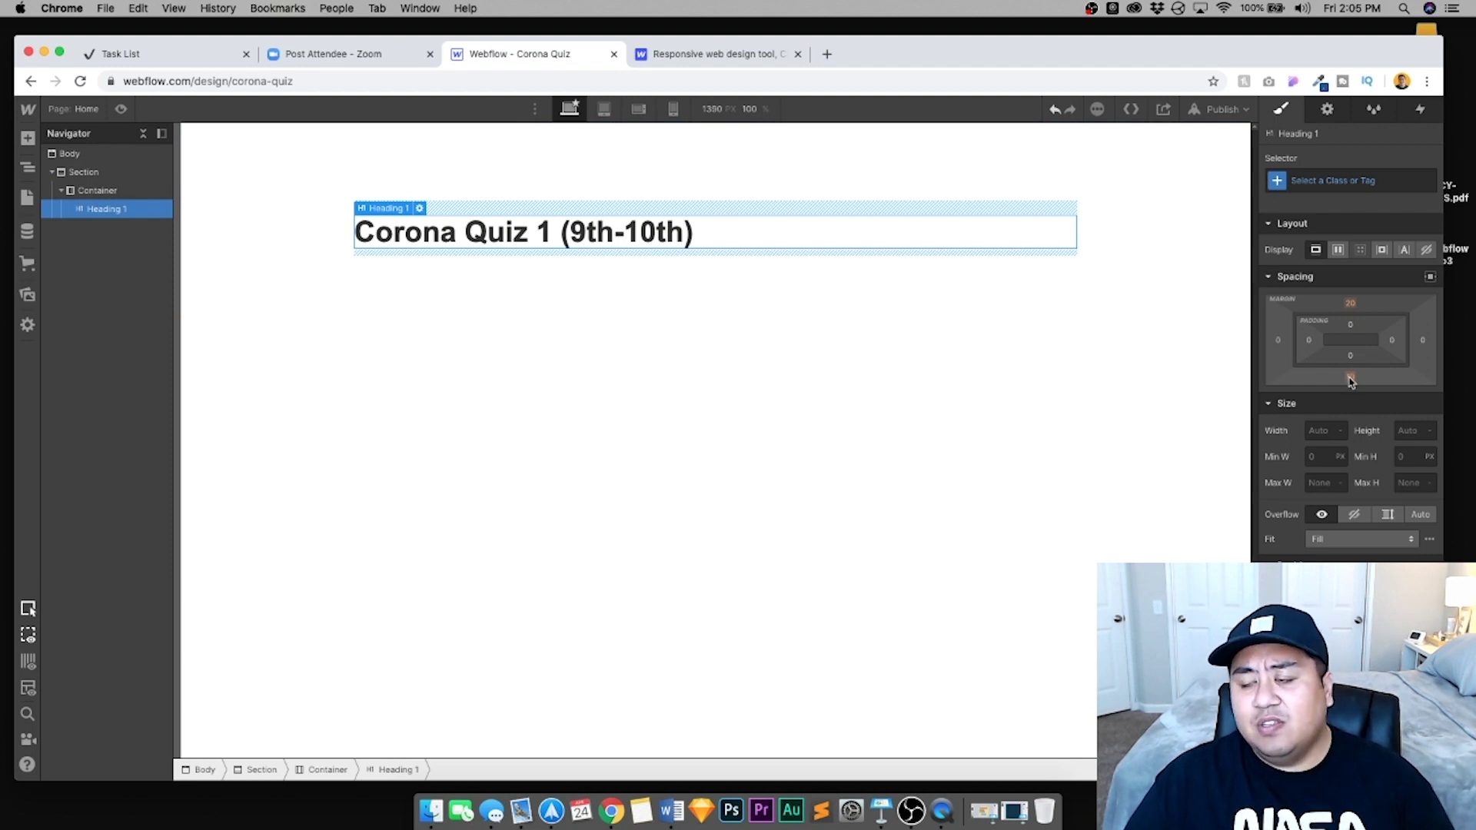
pyautogui.click(1350, 378)
pyautogui.write('30')
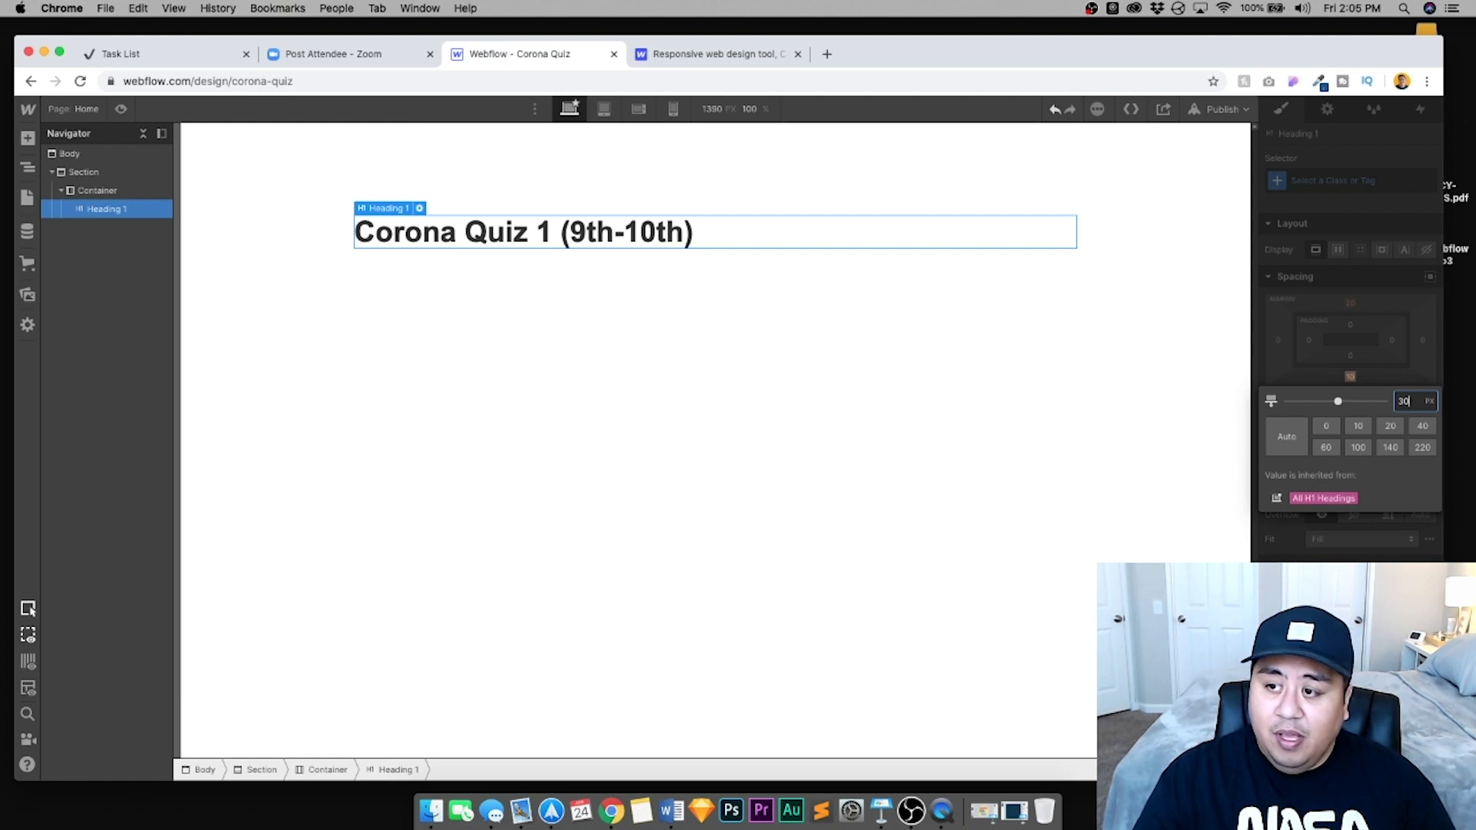
pyautogui.press('Return')
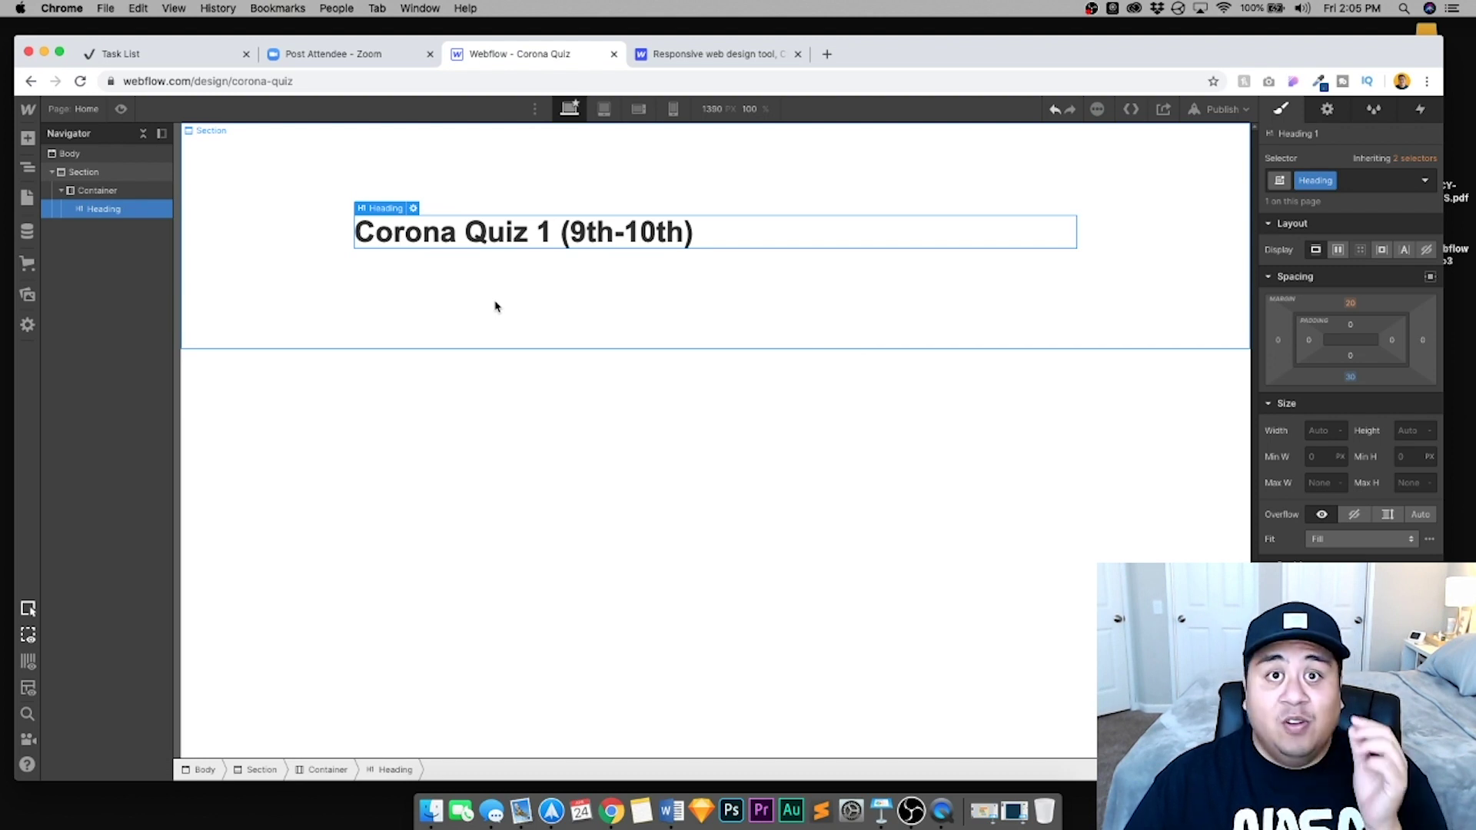
pyautogui.click(27, 140)
# Add a Form Block below the heading and move it into the Container
pyautogui.scroll(-5, 171, 369)
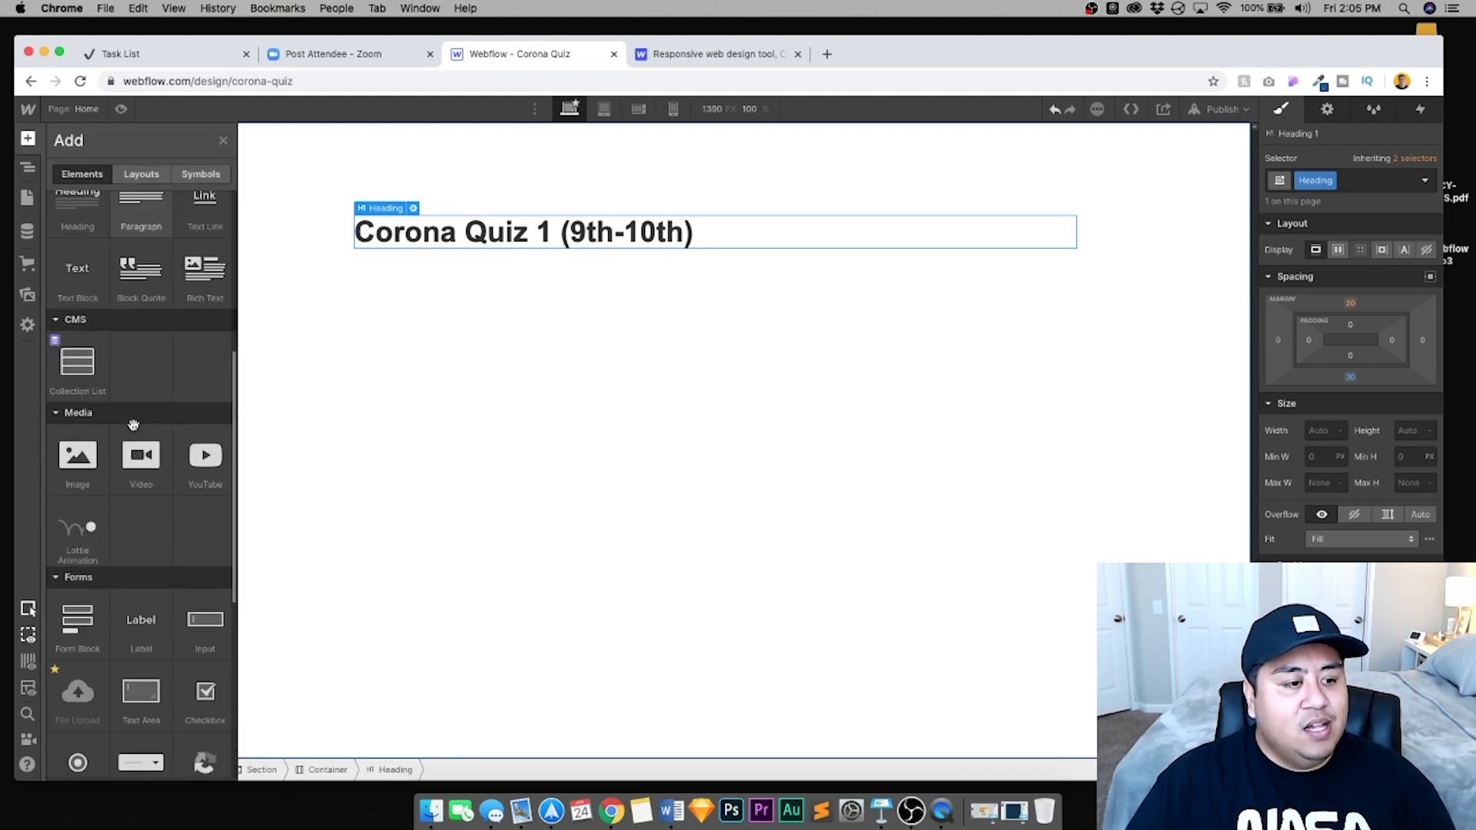
pyautogui.scroll(-8, 115, 476)
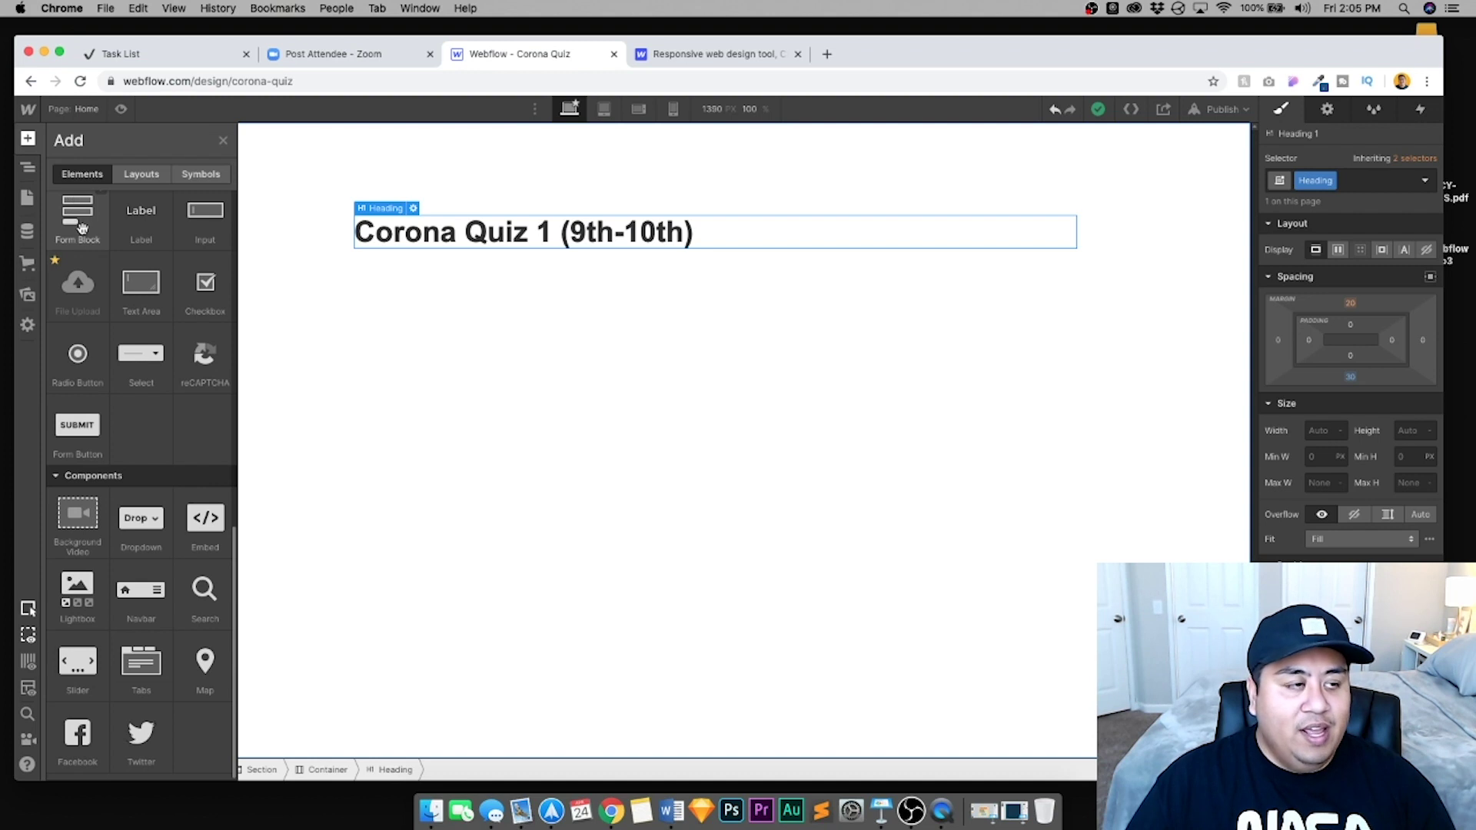
pyautogui.scroll(1, 82, 228)
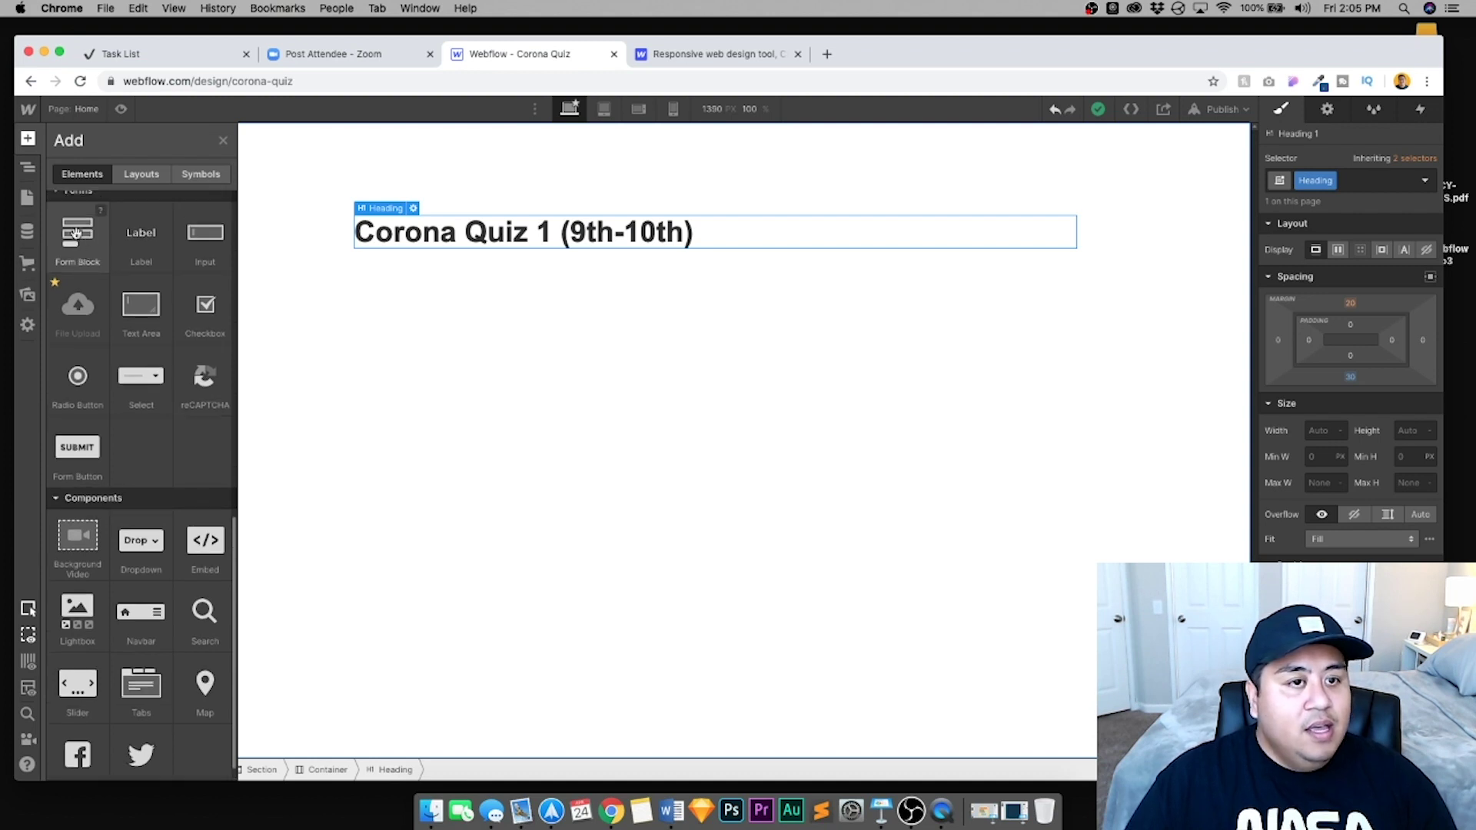
pyautogui.moveTo(75, 233); pyautogui.dragTo(421, 274)
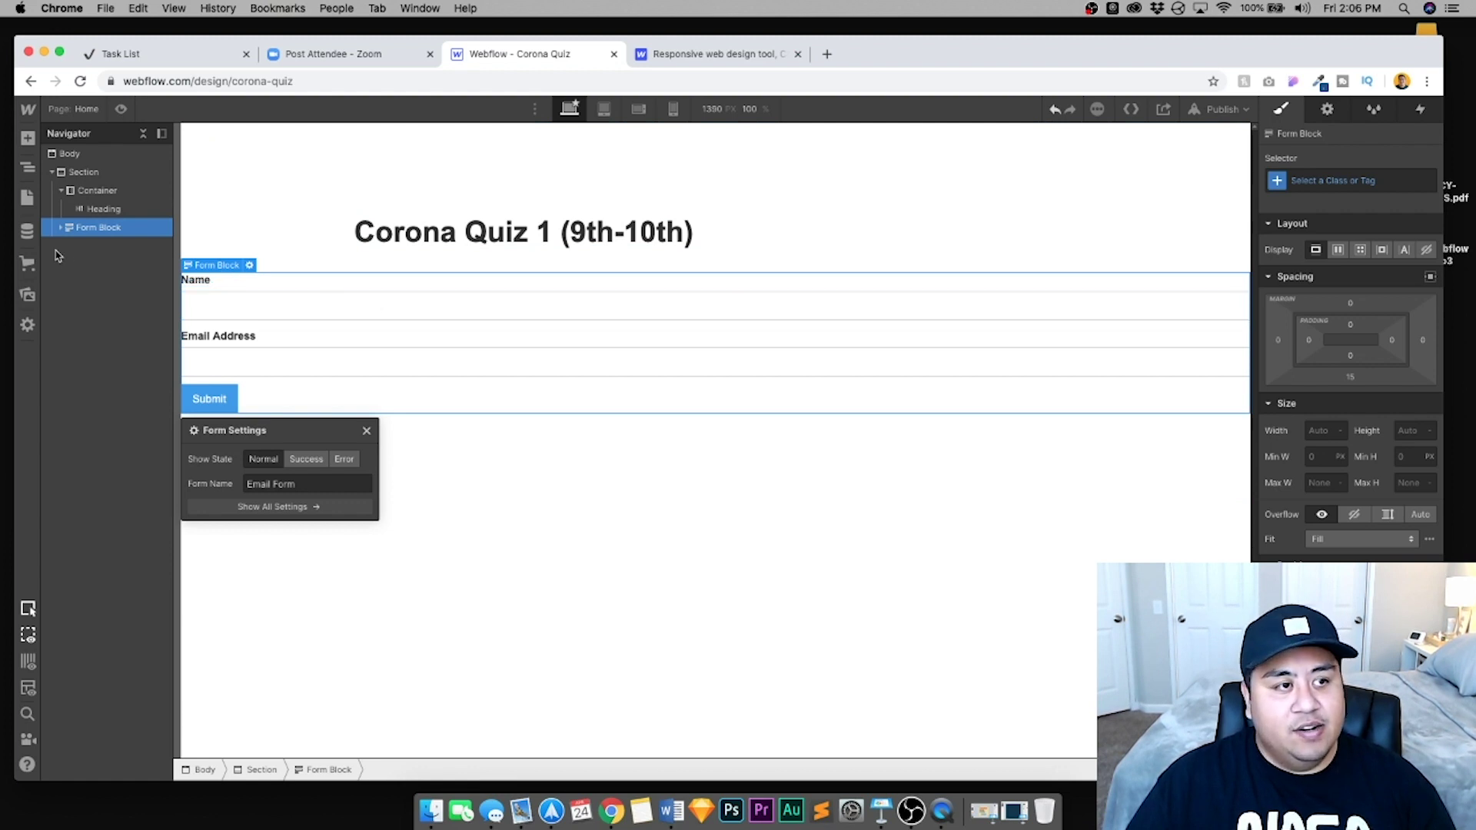
pyautogui.moveTo(72, 231); pyautogui.dragTo(93, 238)
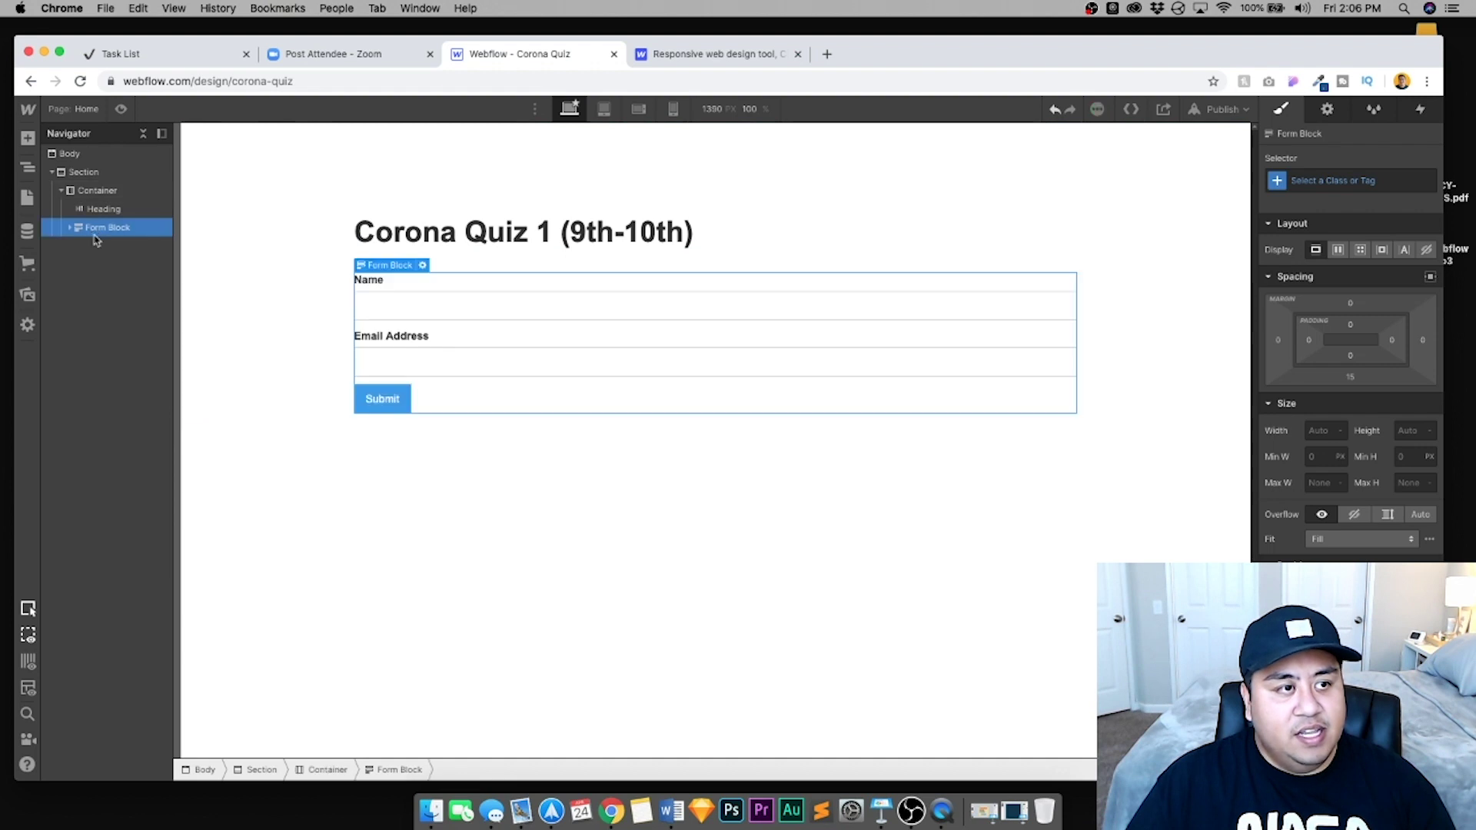
pyautogui.click(367, 283)
# Change the form's Email Address field label to 'Date'
pyautogui.click(382, 340)
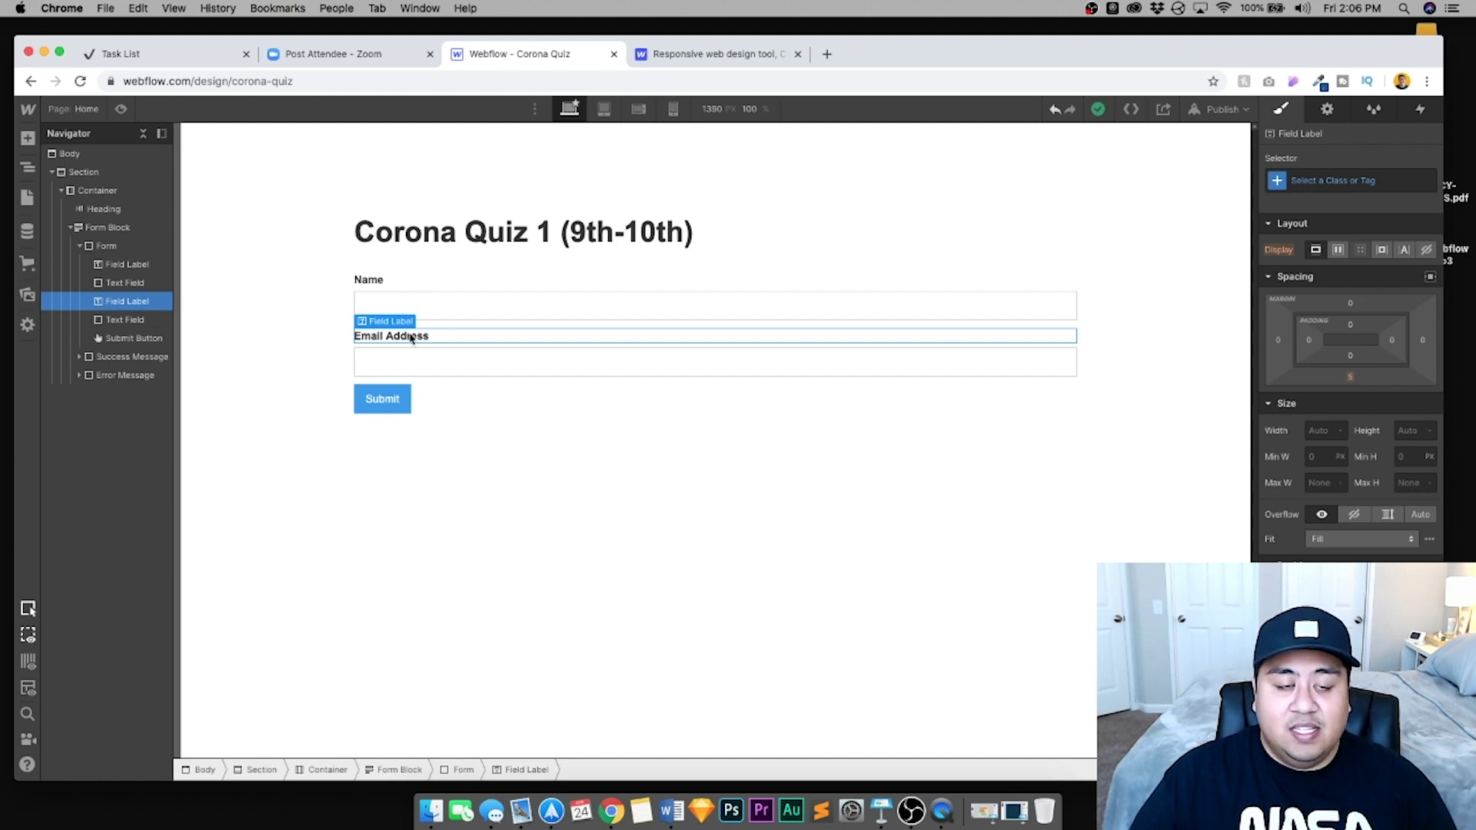
pyautogui.doubleClick(411, 338)
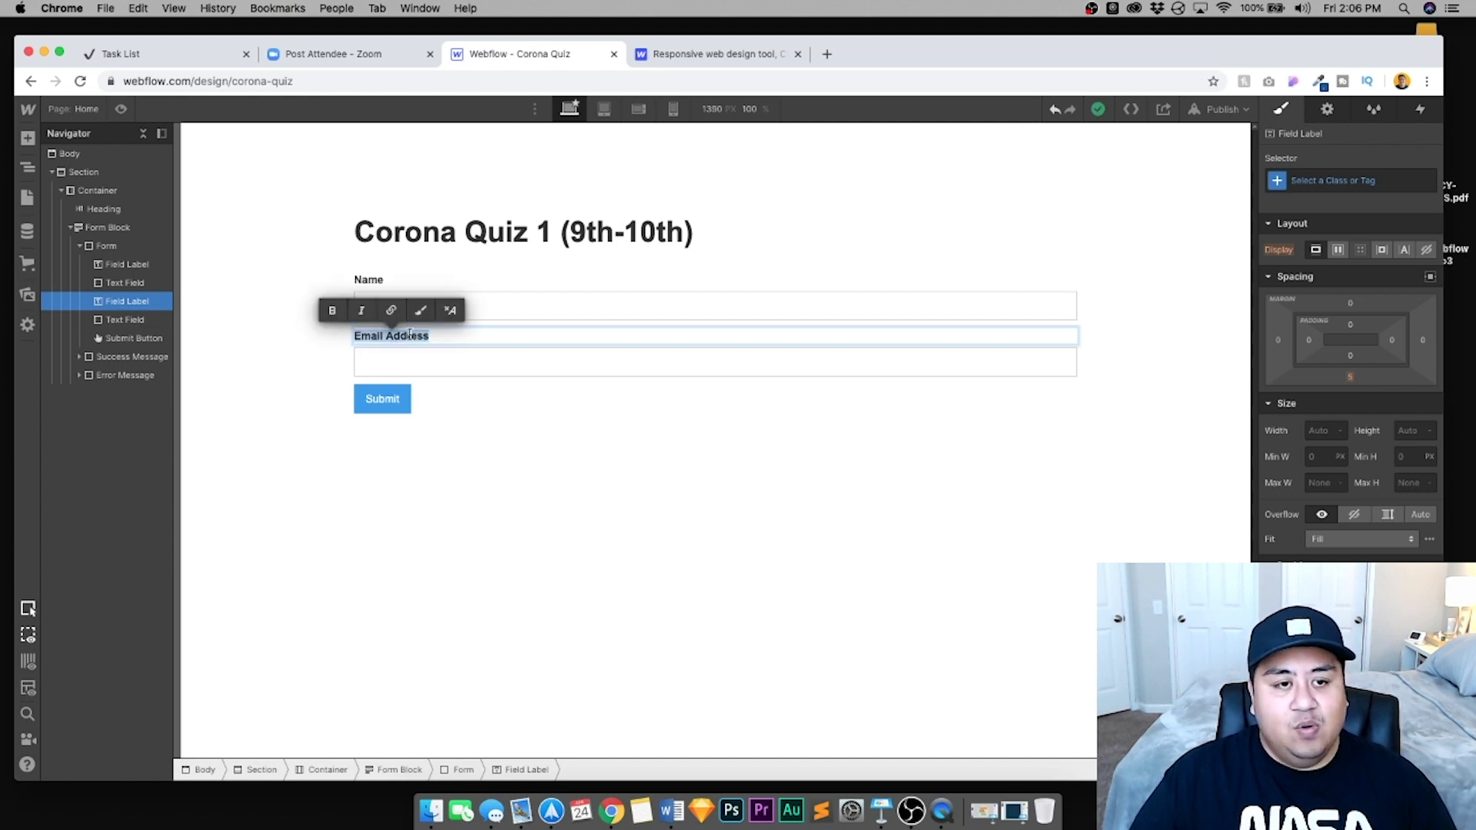
pyautogui.write('Date')
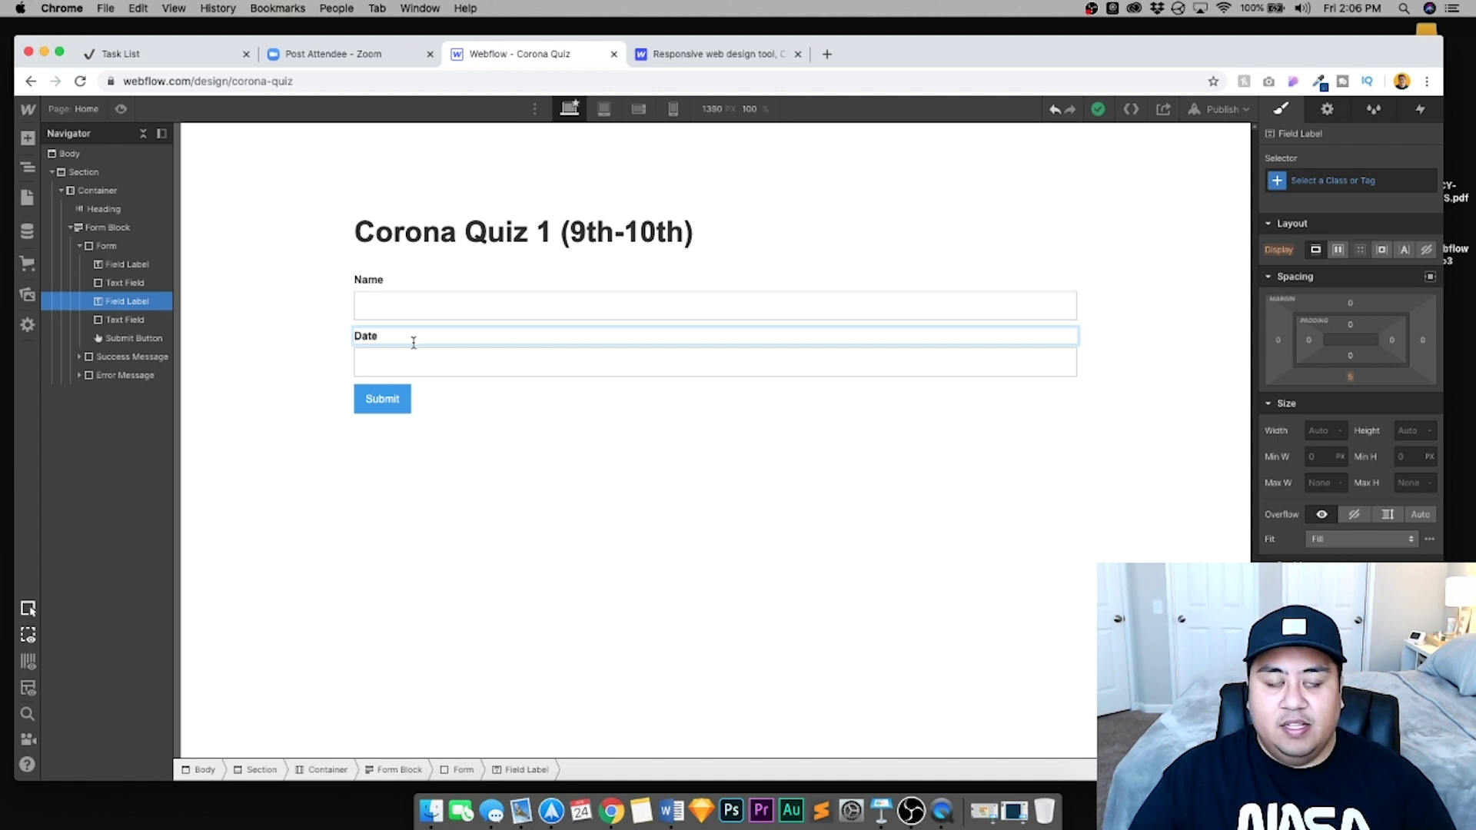
pyautogui.click(416, 351)
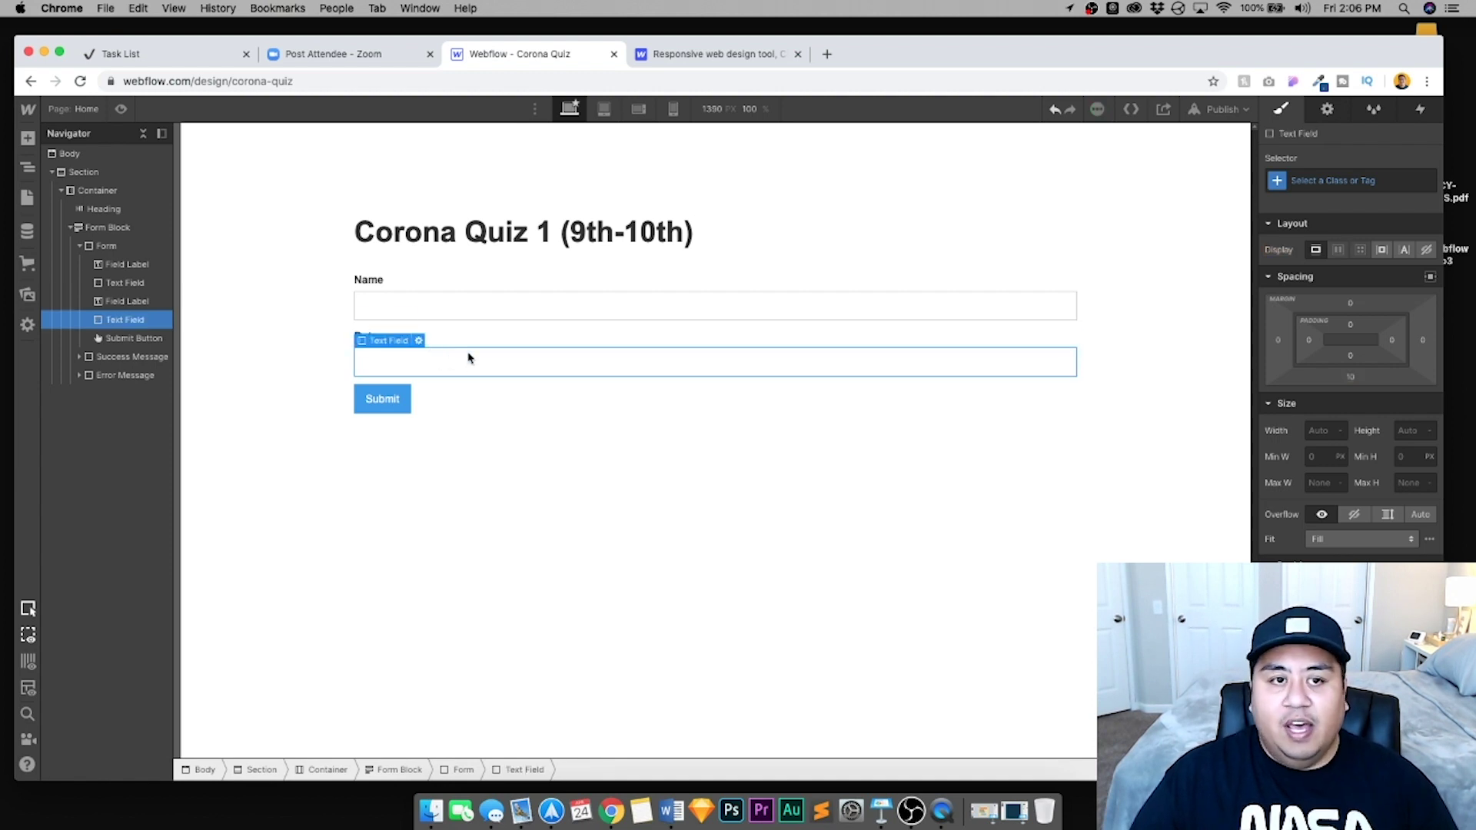
pyautogui.click(459, 310)
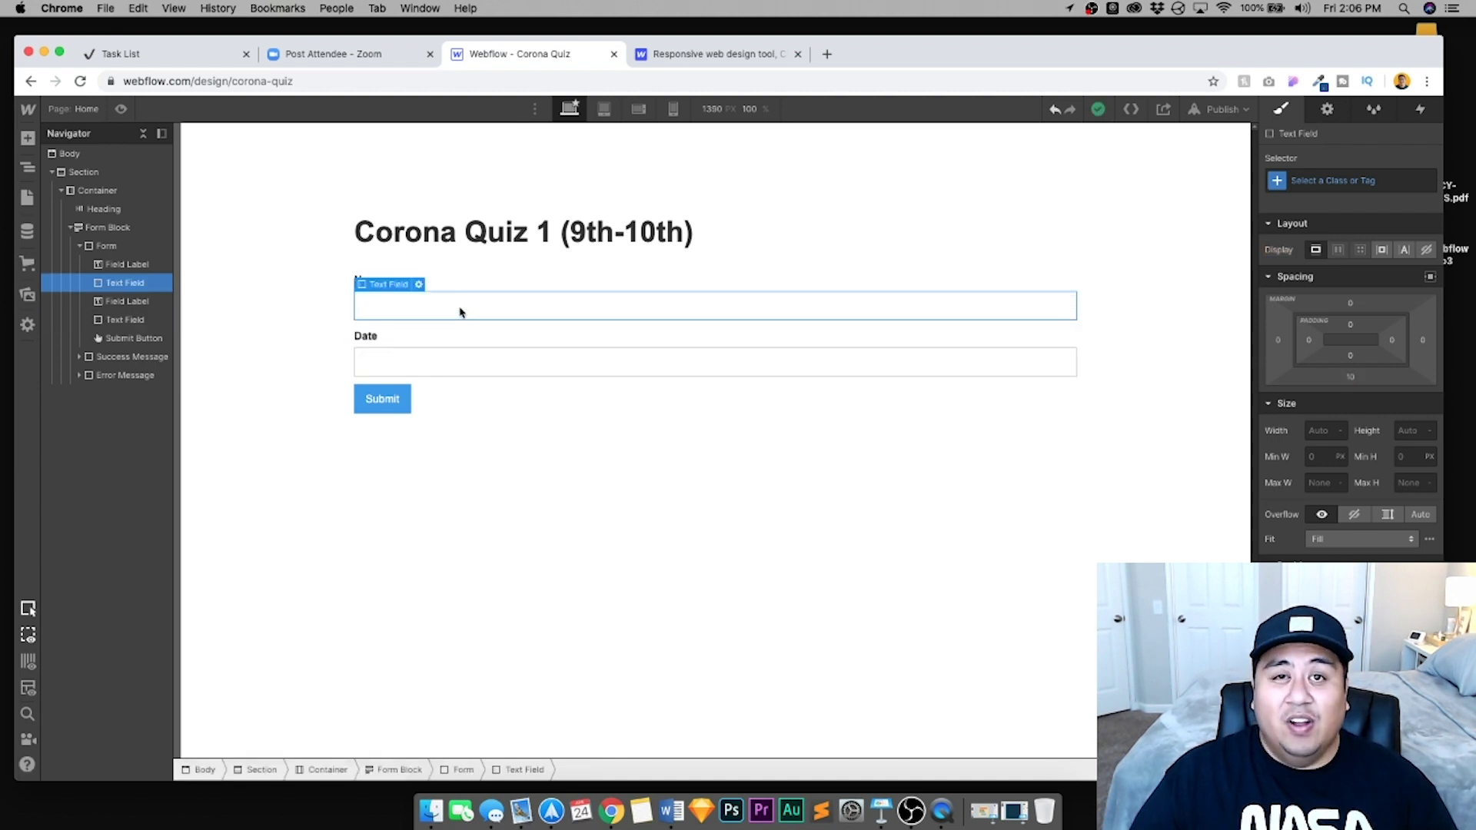
pyautogui.click(1328, 110)
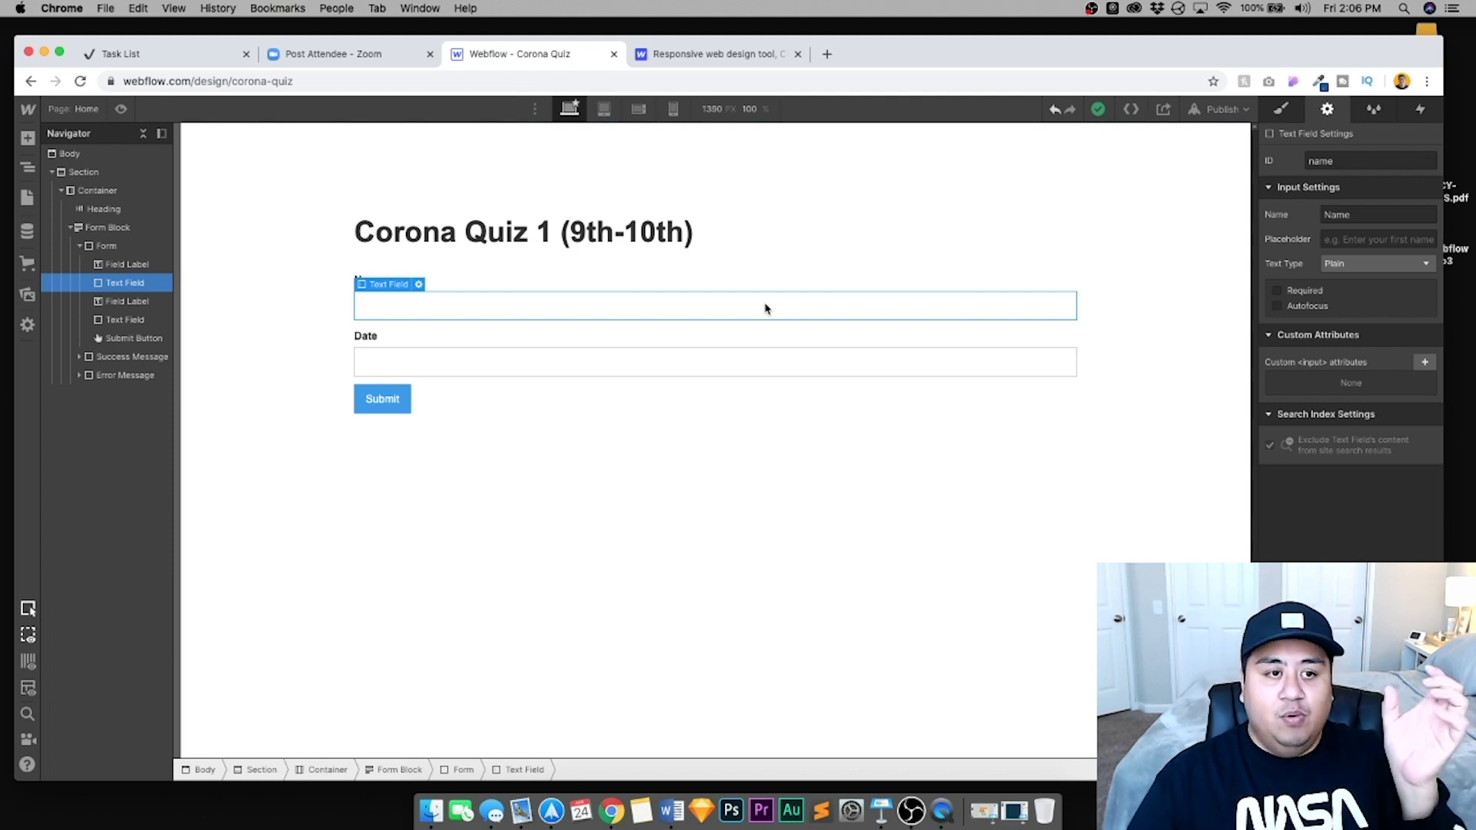
# Name the second input 'Date' and switch its text type from Email to Plain
pyautogui.click(747, 359)
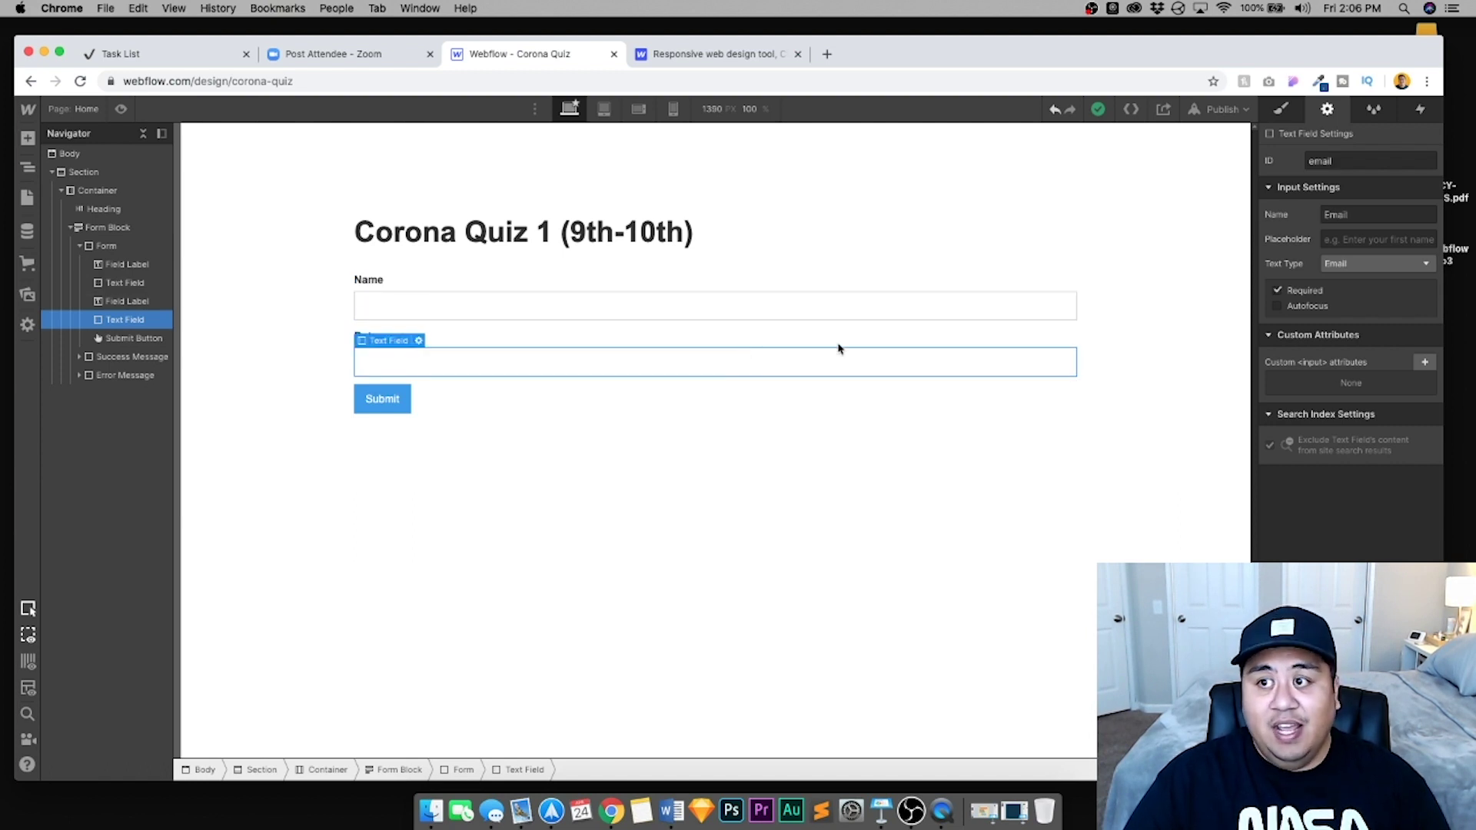
pyautogui.doubleClick(1351, 215)
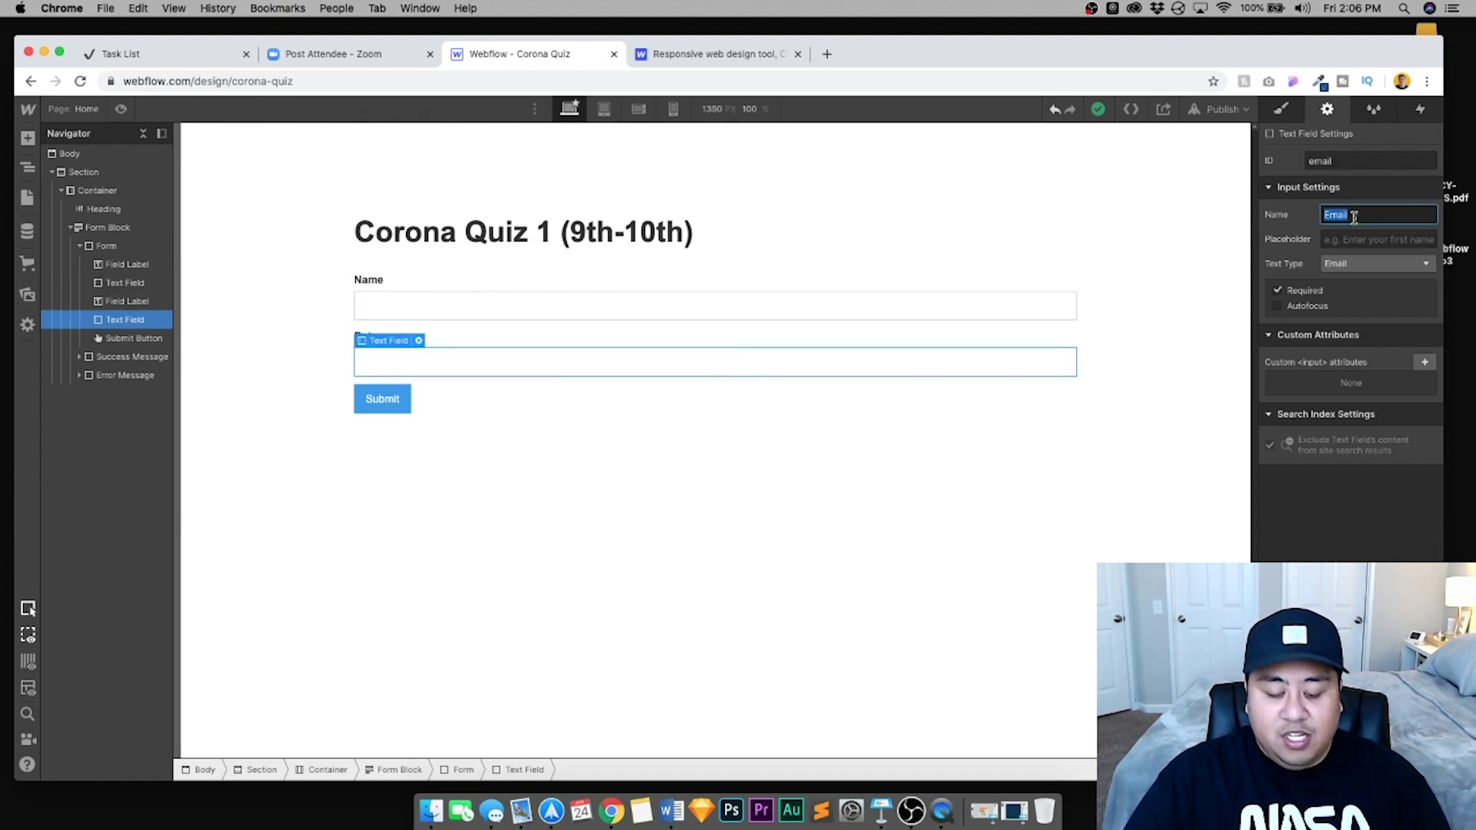
pyautogui.write('Date')
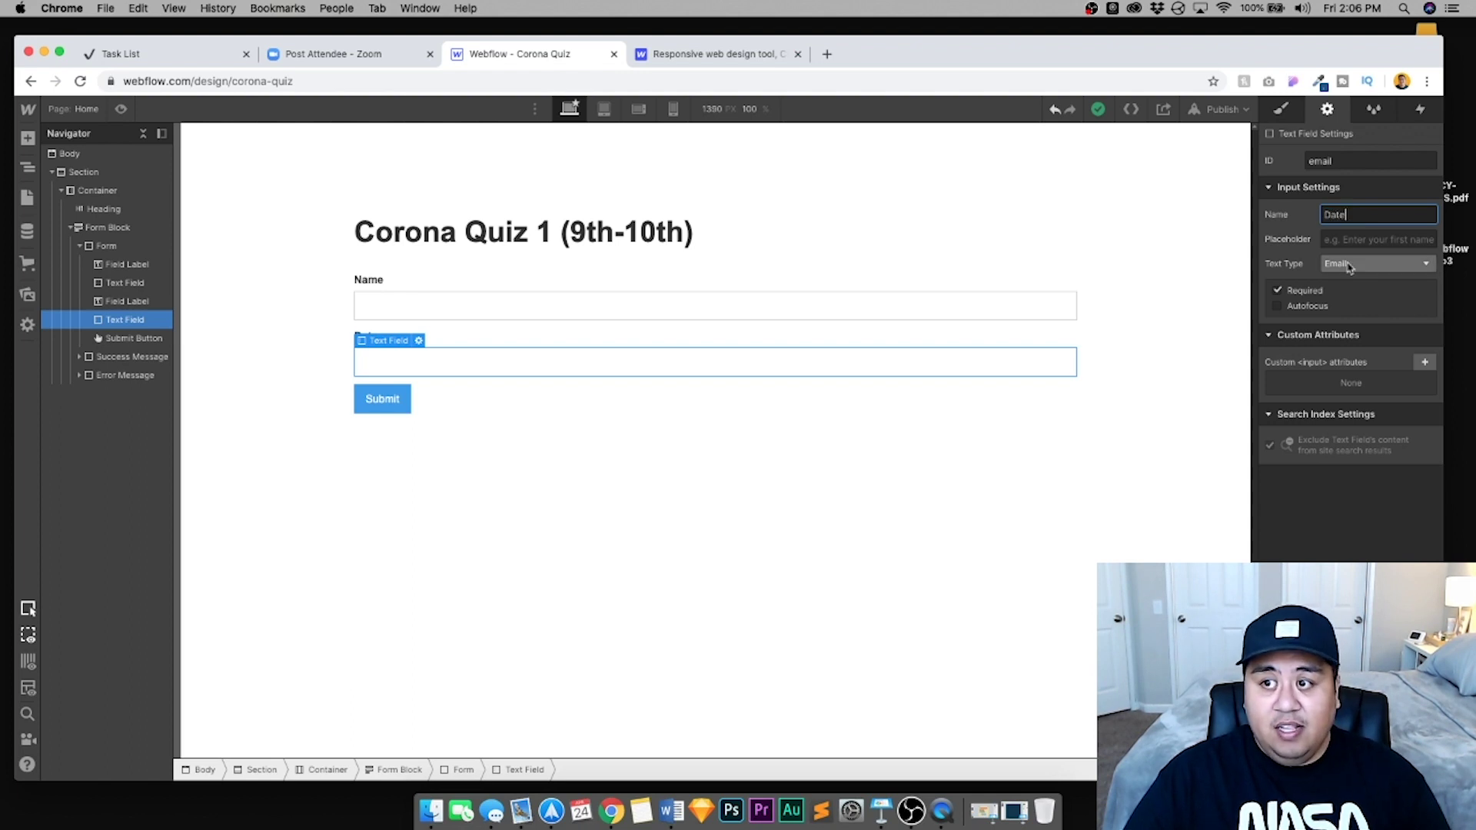
pyautogui.click(1352, 263)
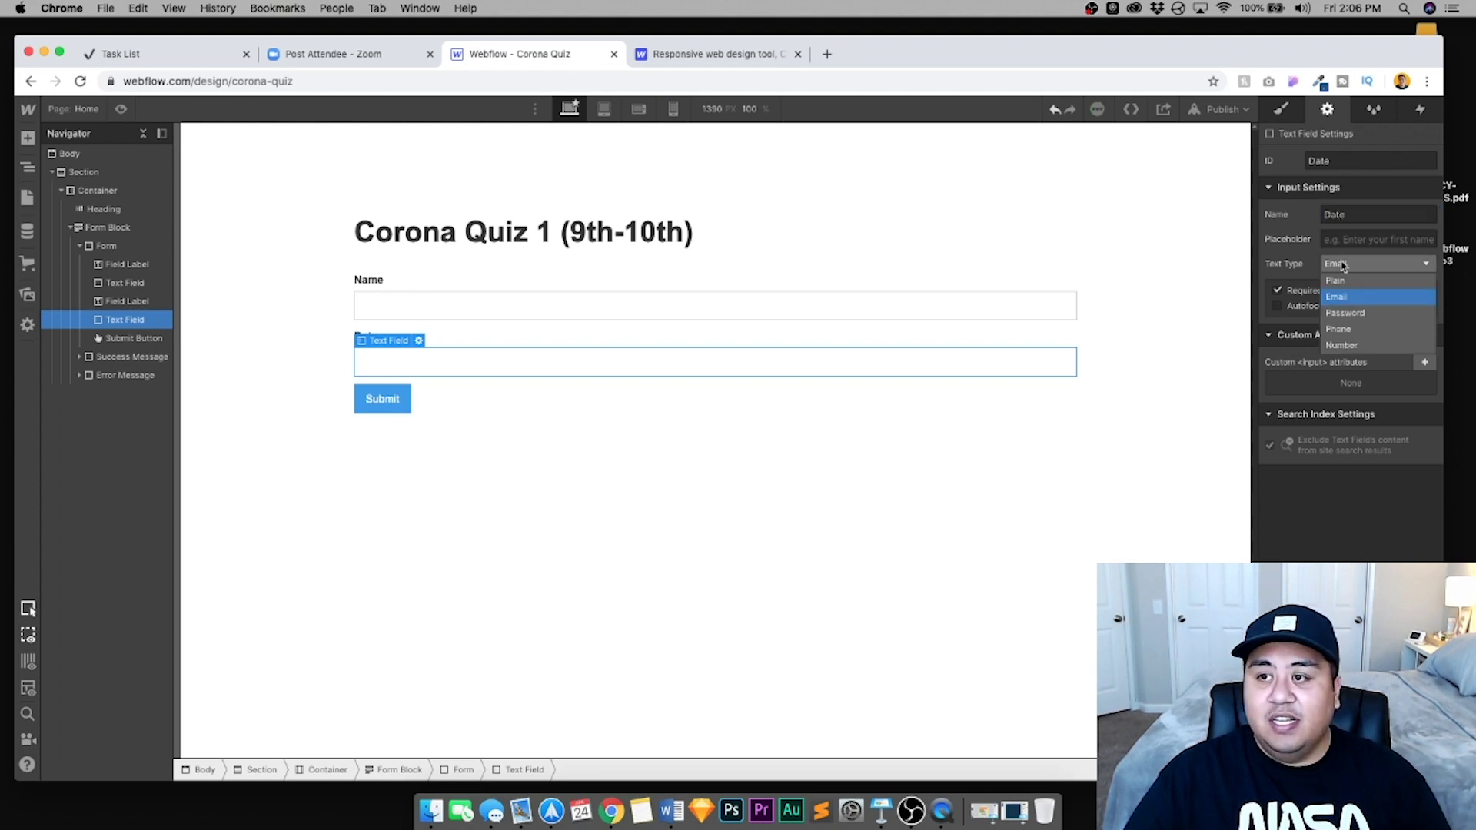
pyautogui.click(1349, 281)
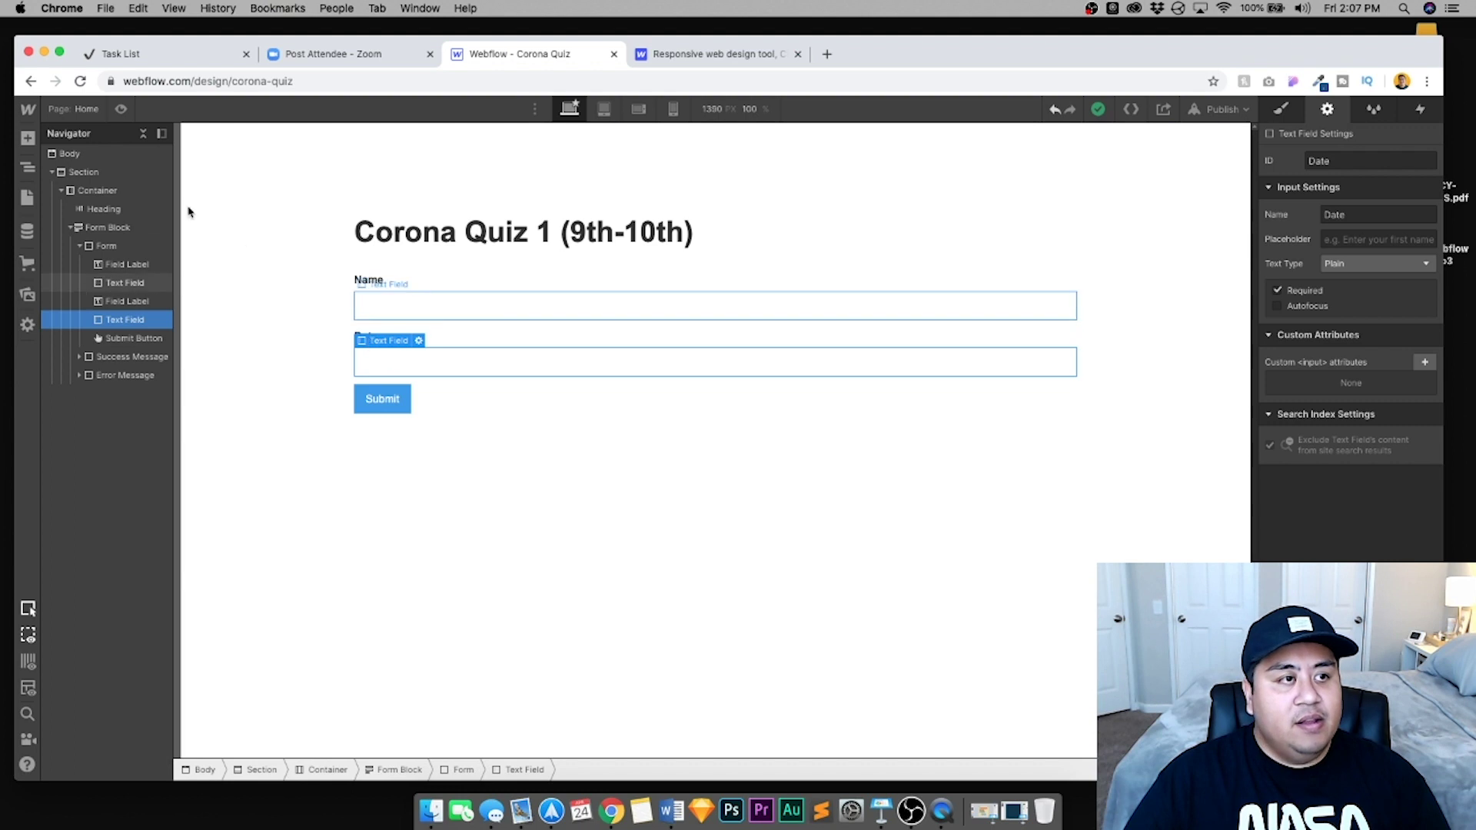
pyautogui.click(27, 138)
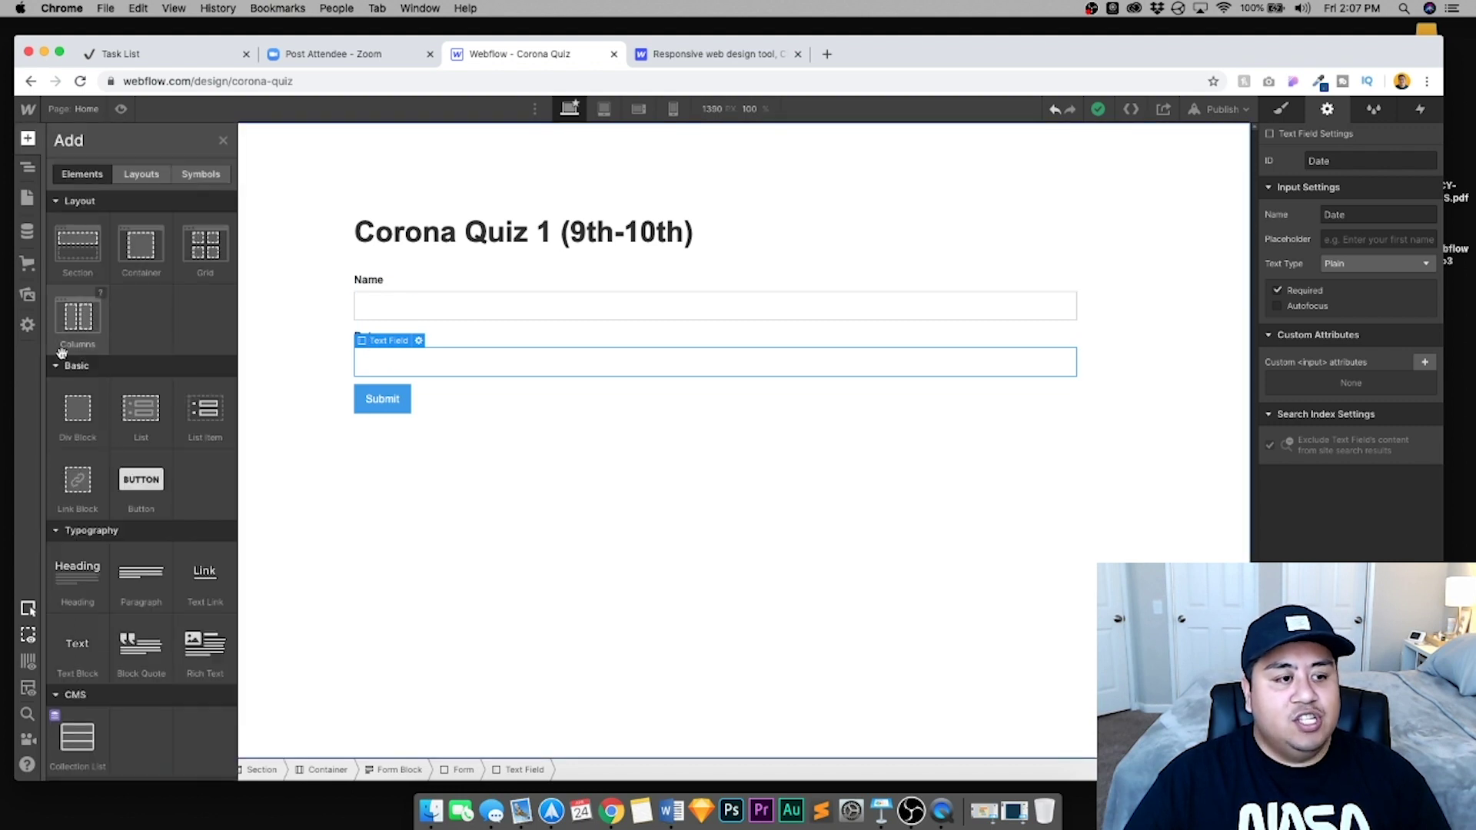
# Add an H3 heading 'Please answer the following.' between the Date field and Submit
pyautogui.moveTo(69, 583); pyautogui.dragTo(409, 379)
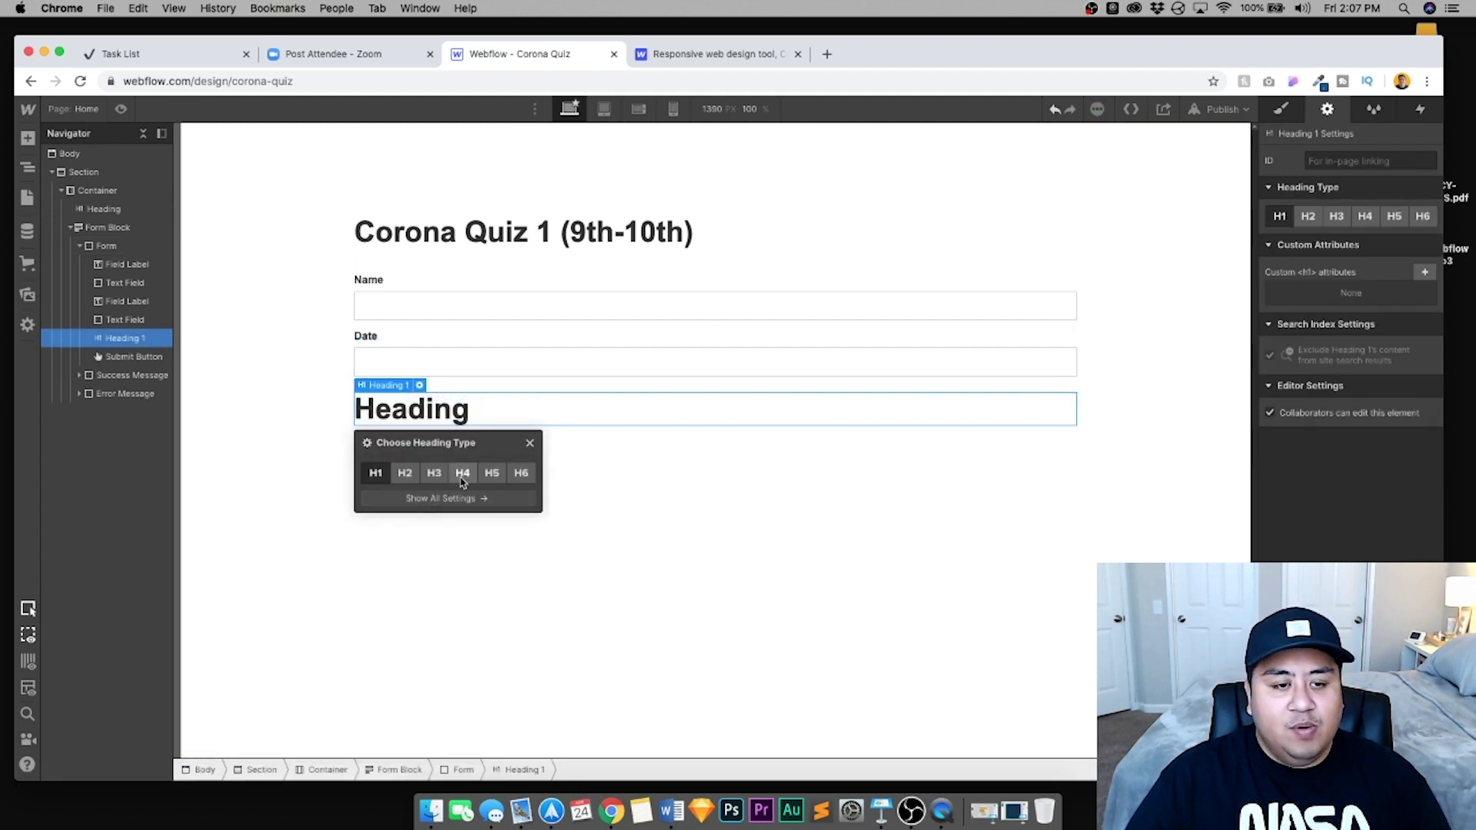
pyautogui.click(408, 476)
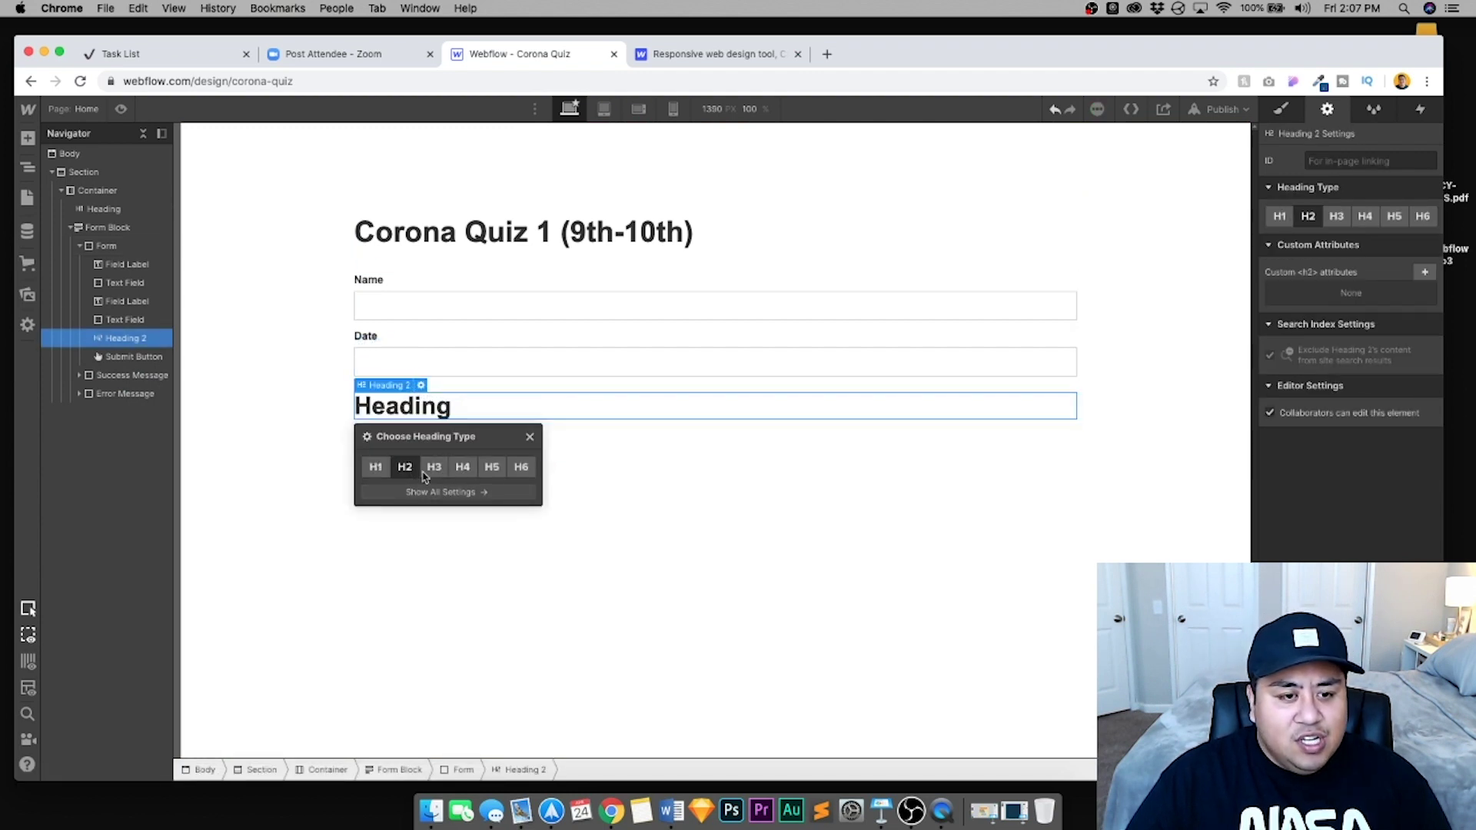
pyautogui.click(427, 474)
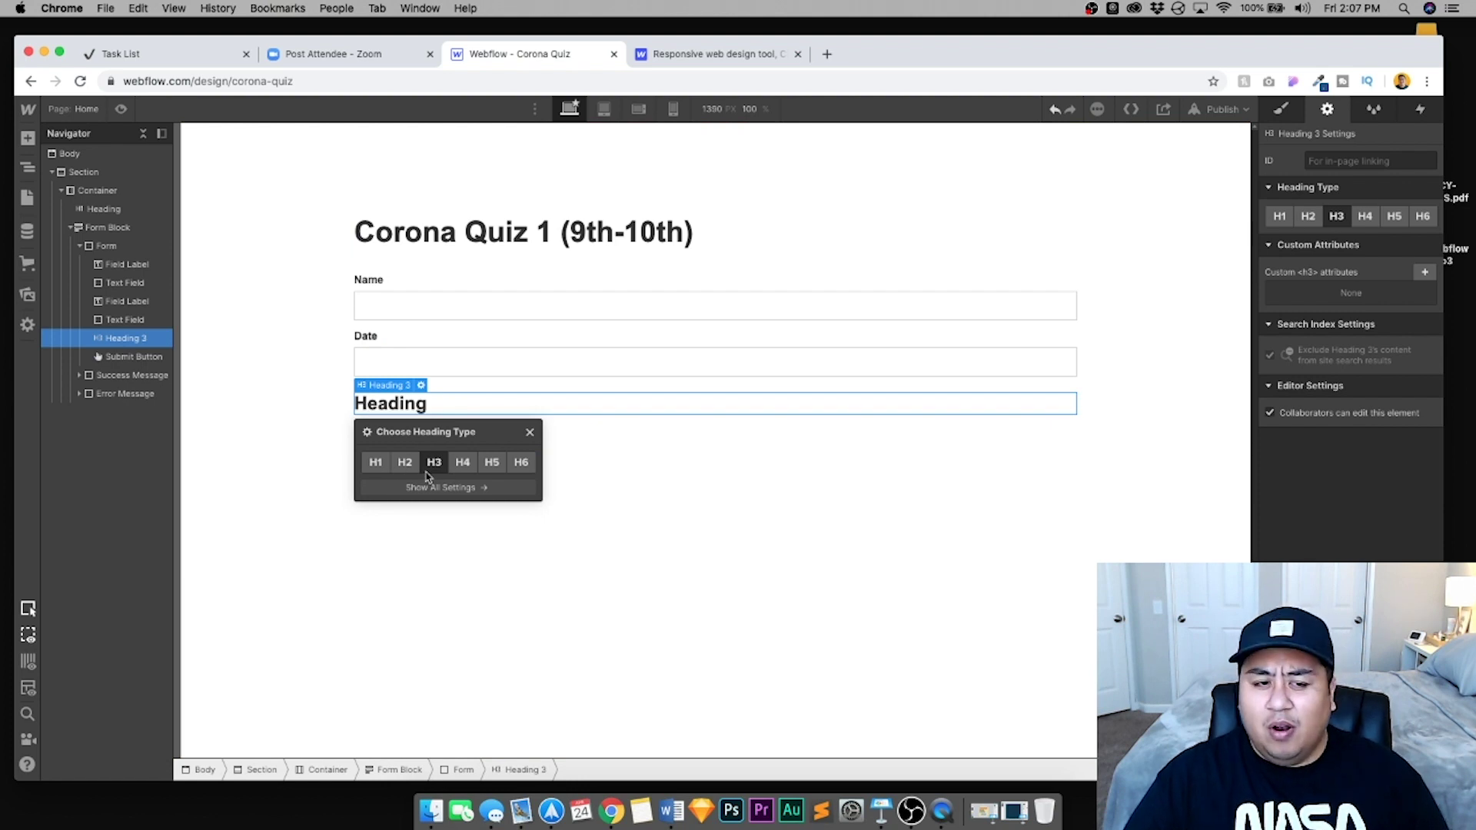
pyautogui.doubleClick(410, 405)
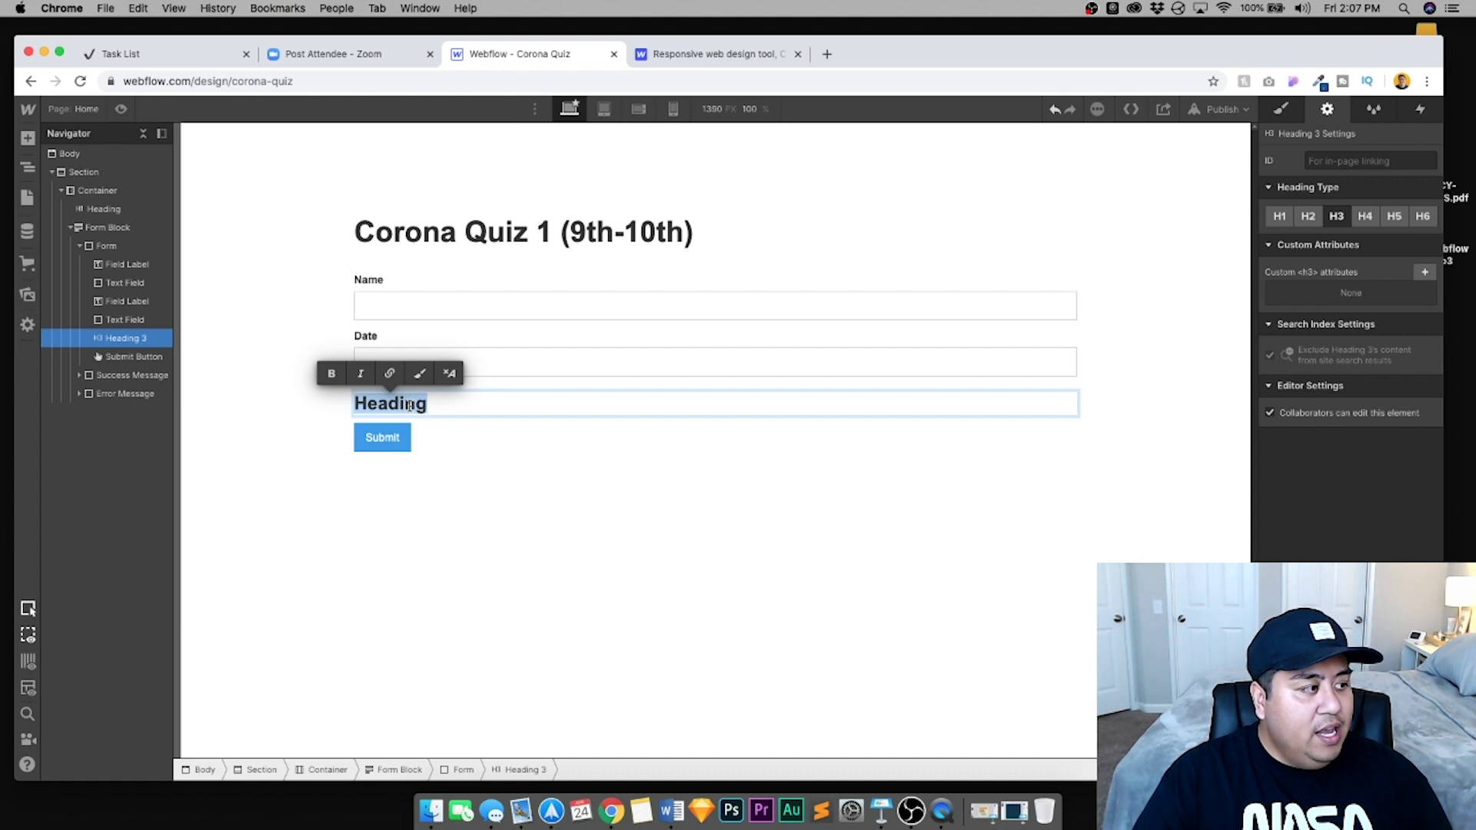
pyautogui.press('super+Tab')
pyautogui.press('super+Tab')
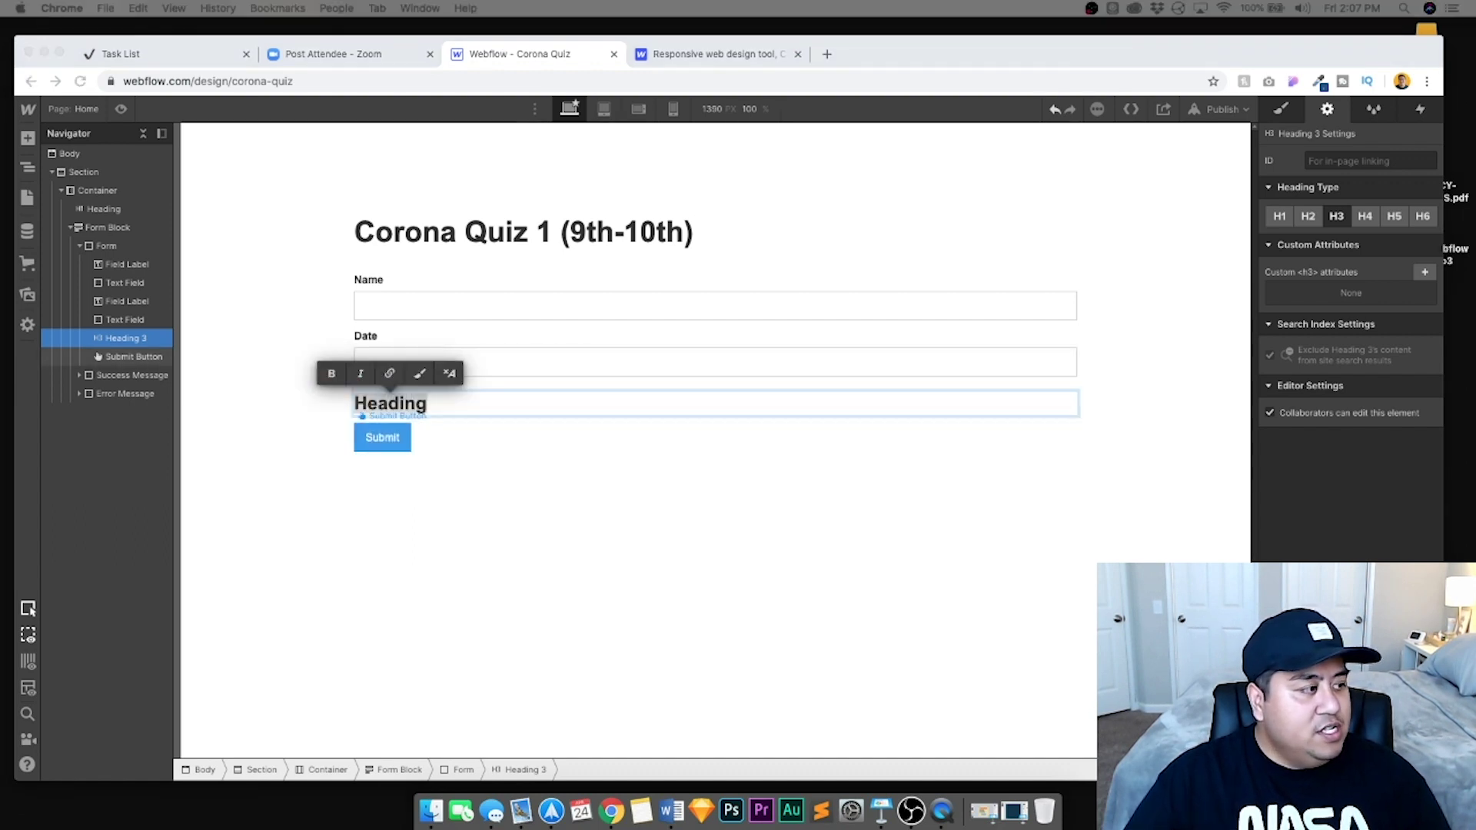
pyautogui.click(416, 405)
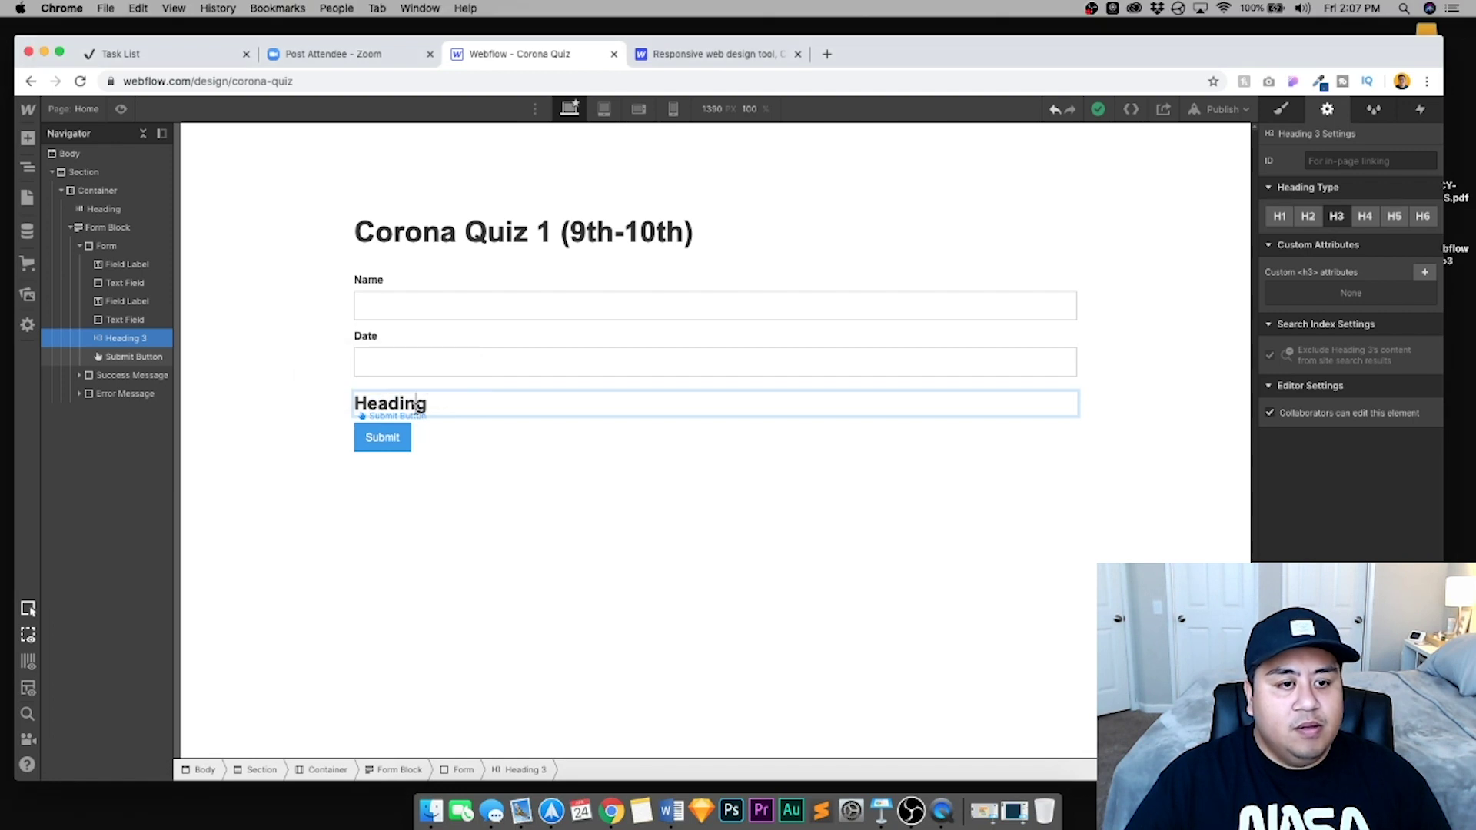
pyautogui.doubleClick(416, 405)
pyautogui.write('Please ans')
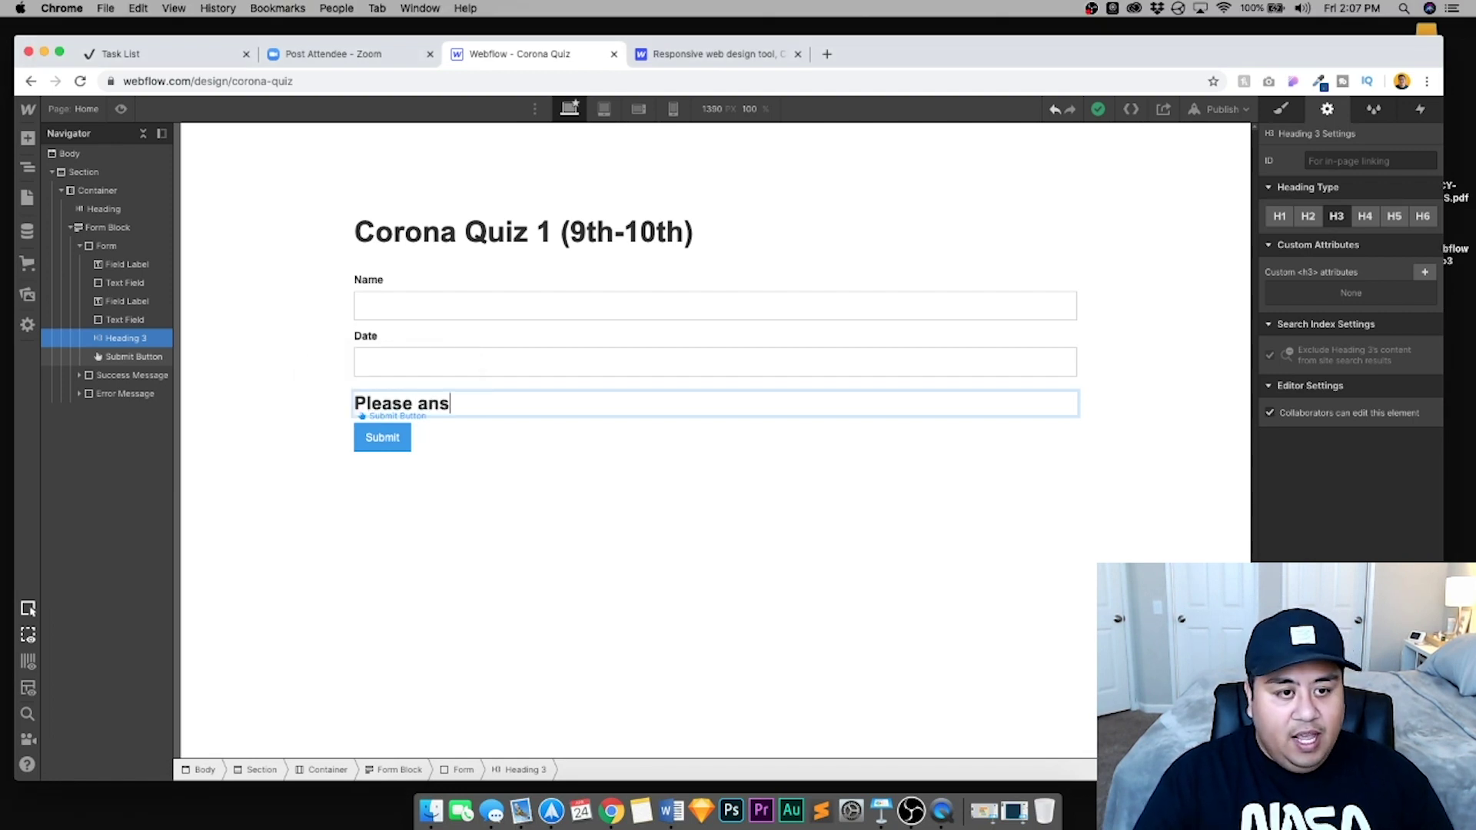
pyautogui.write('wer t')
pyautogui.press('BackSpace')
pyautogui.press('BackSpace')
pyautogui.write('r the ')
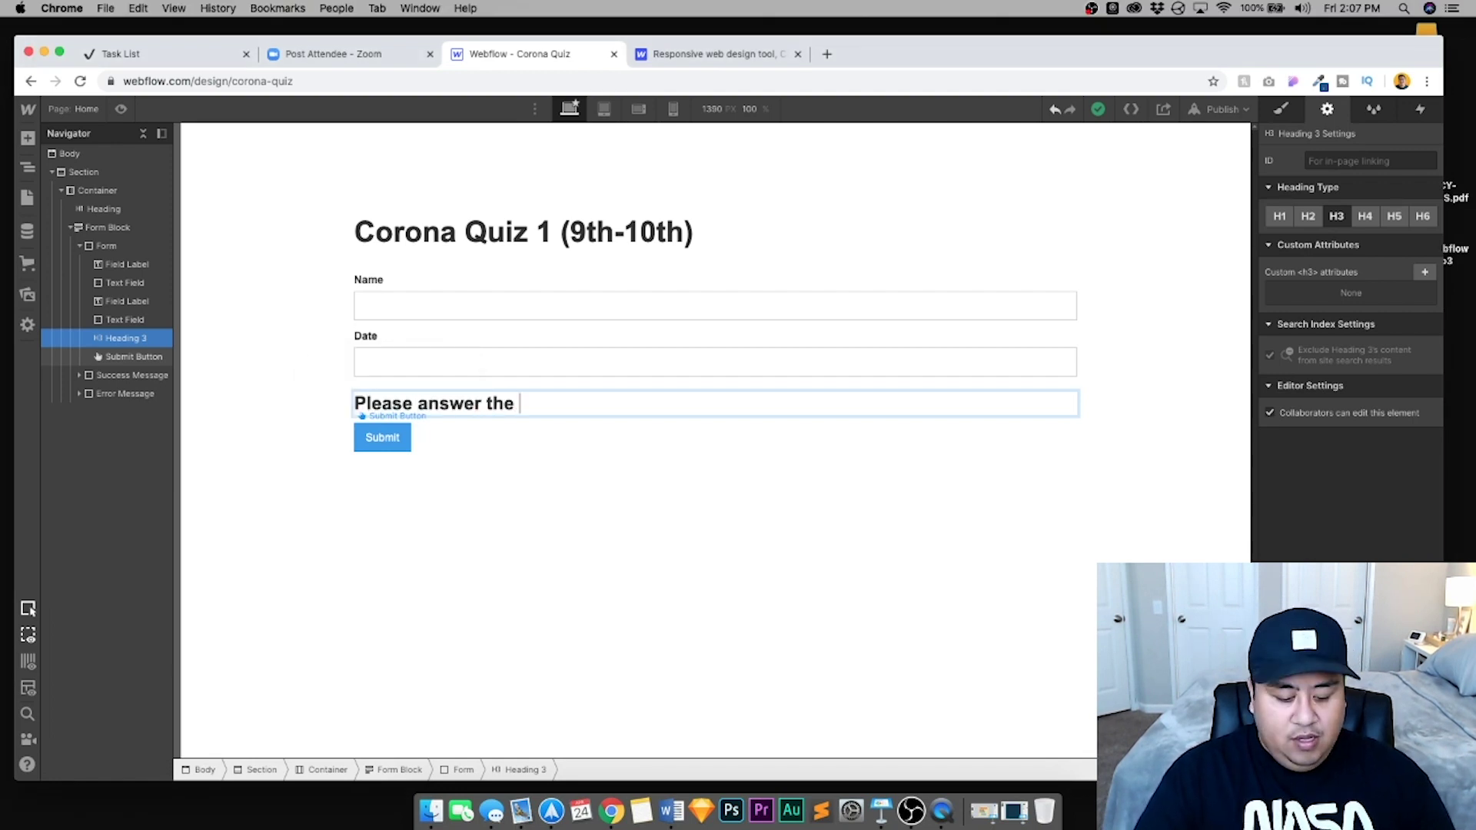
pyautogui.write('following.')
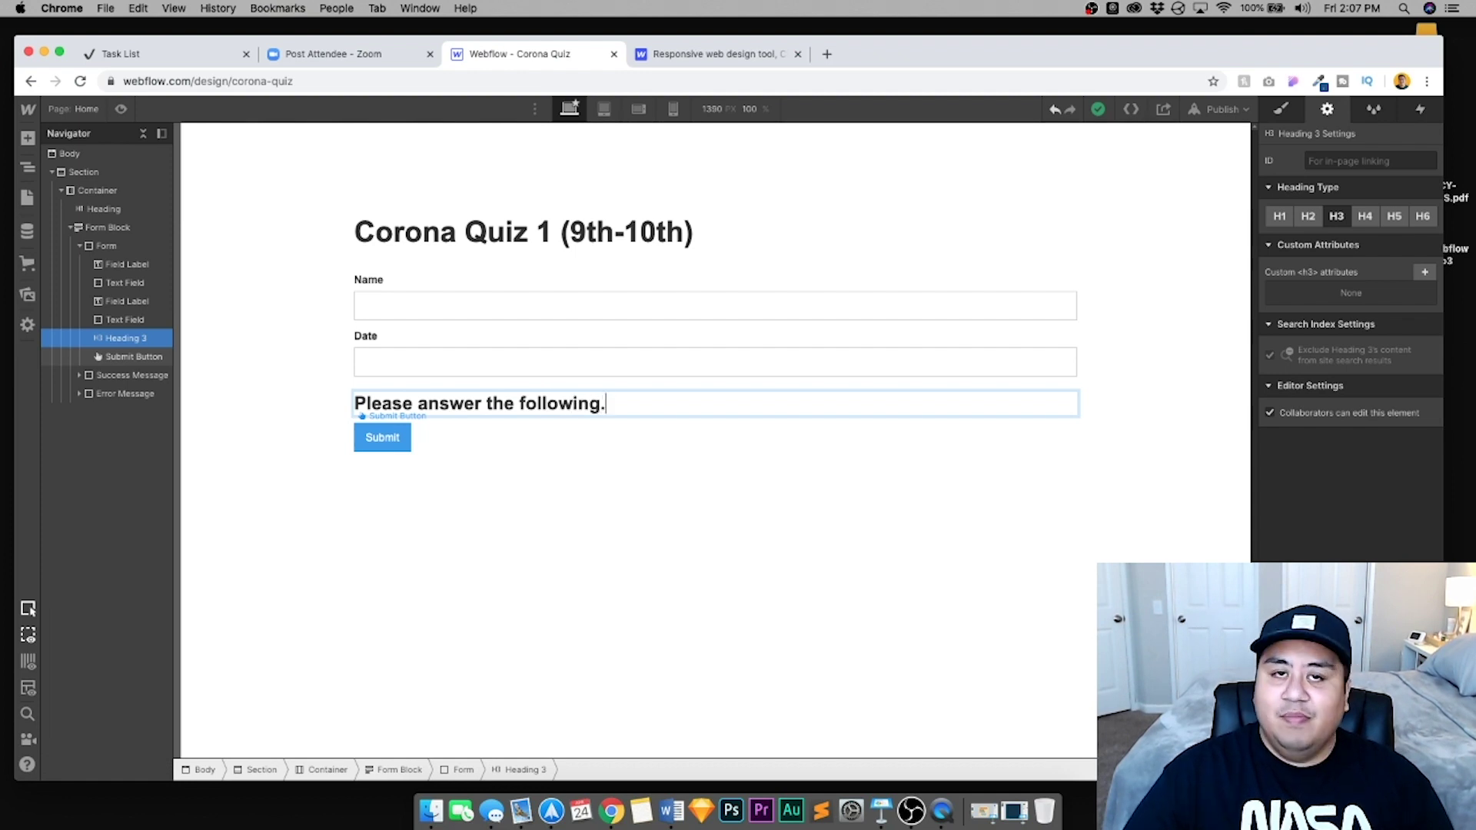
pyautogui.tripleClick(442, 405)
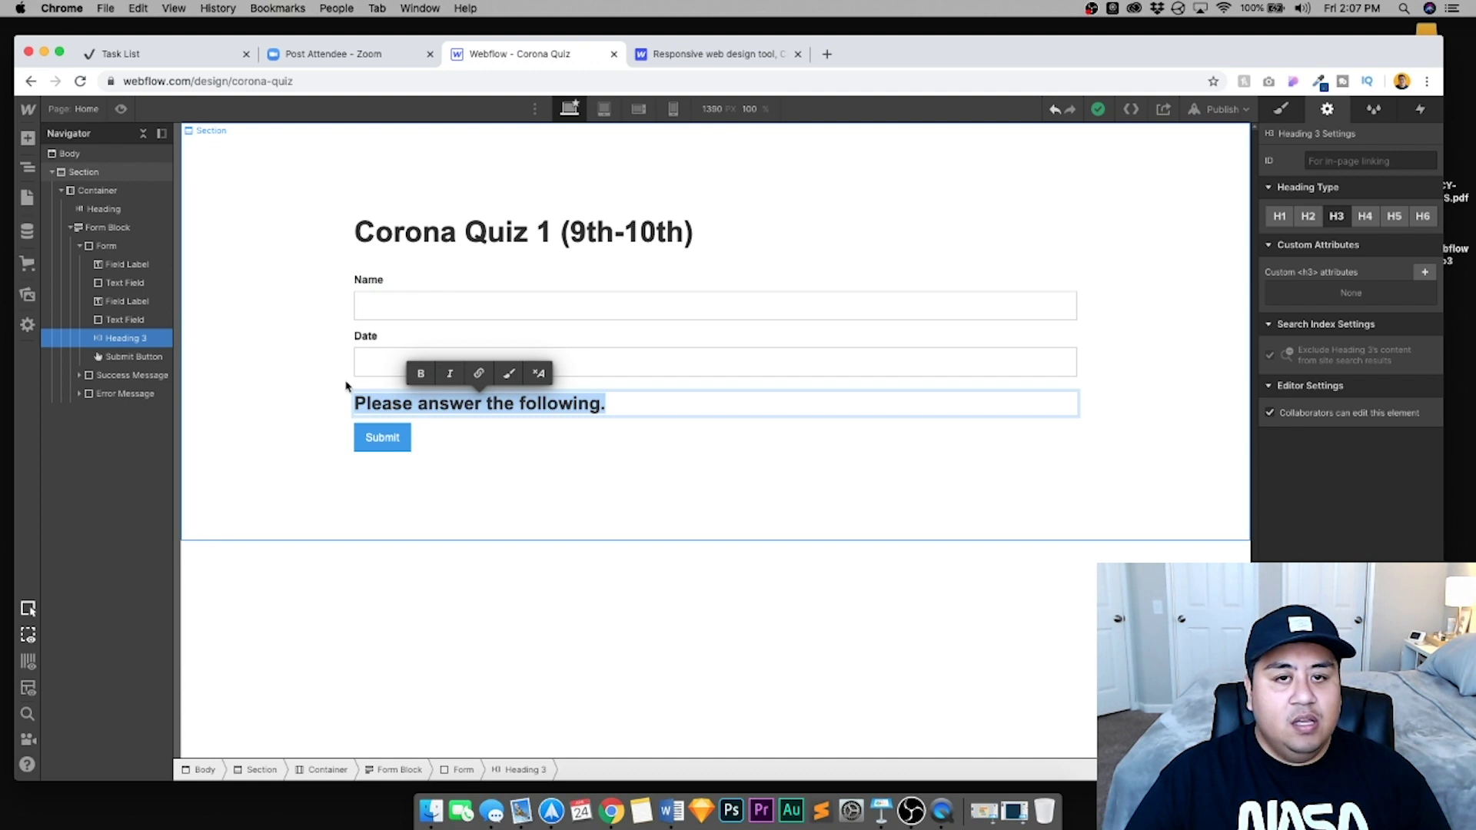
# Make the instruction line an H4 heading with the Heading 2 class styling
pyautogui.click(1364, 218)
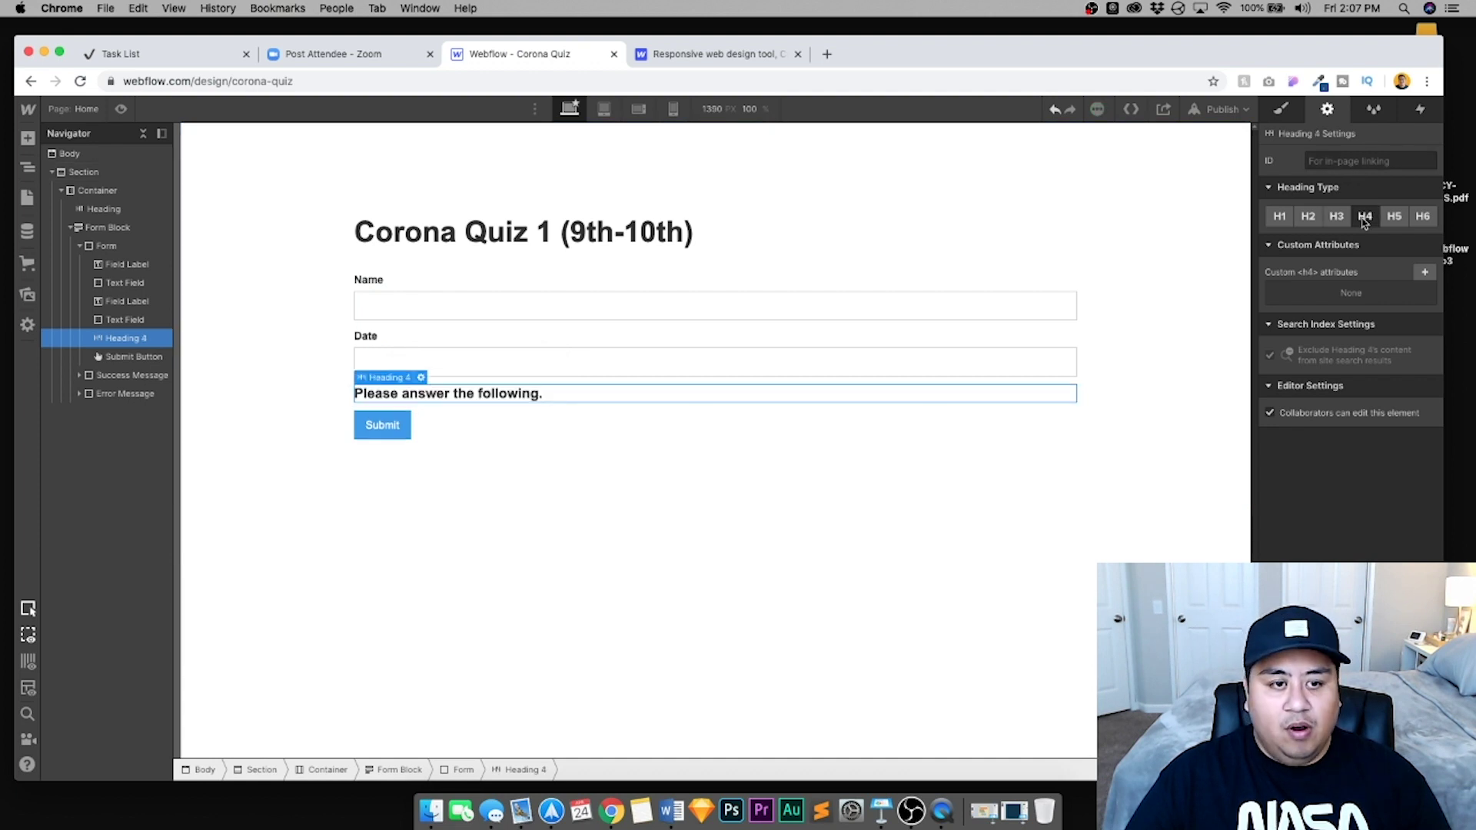
pyautogui.click(1282, 107)
pyautogui.scroll(-3, 1307, 457)
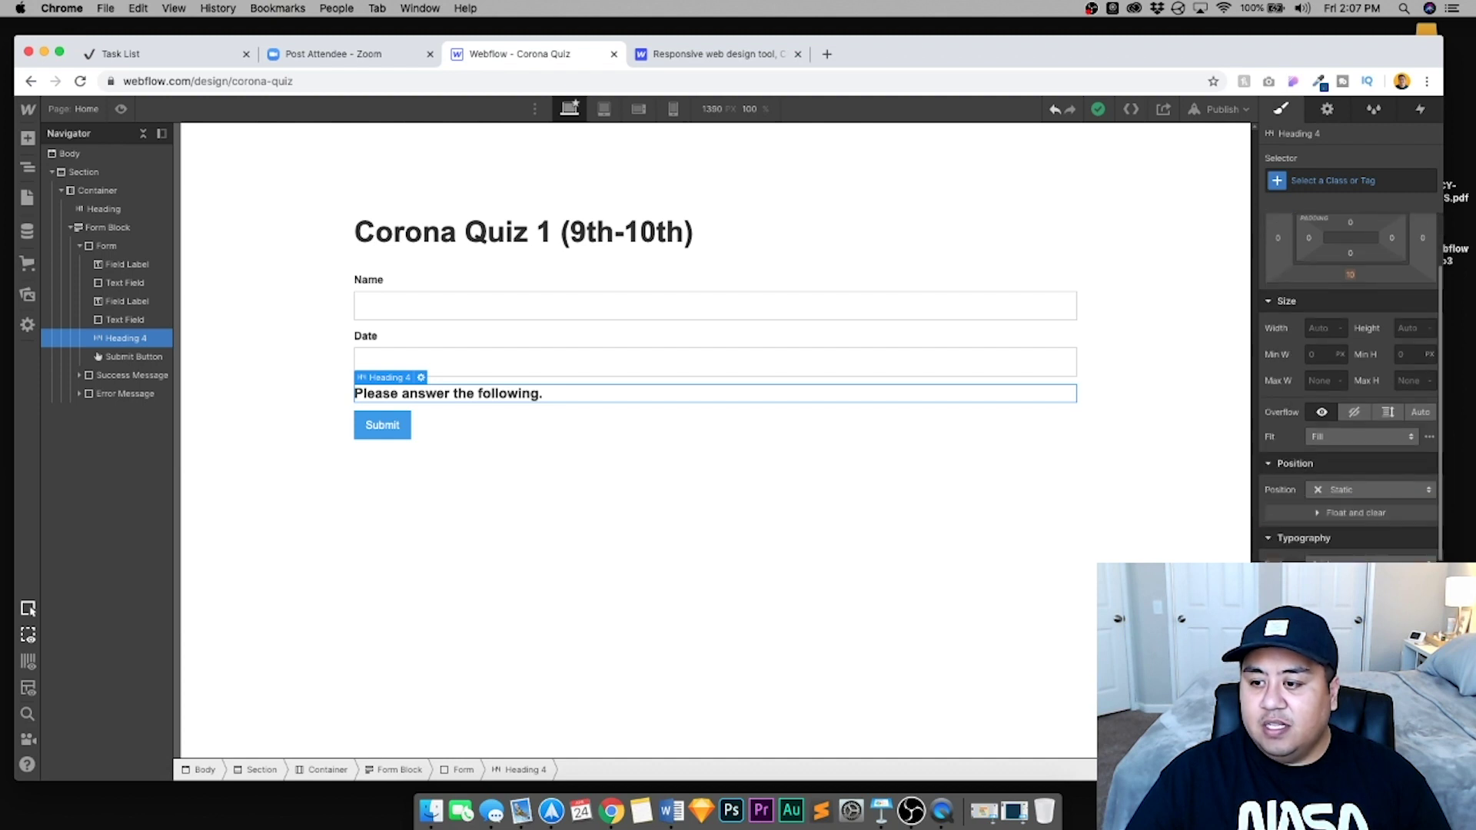
pyautogui.hotkey('ctrl', 'z')
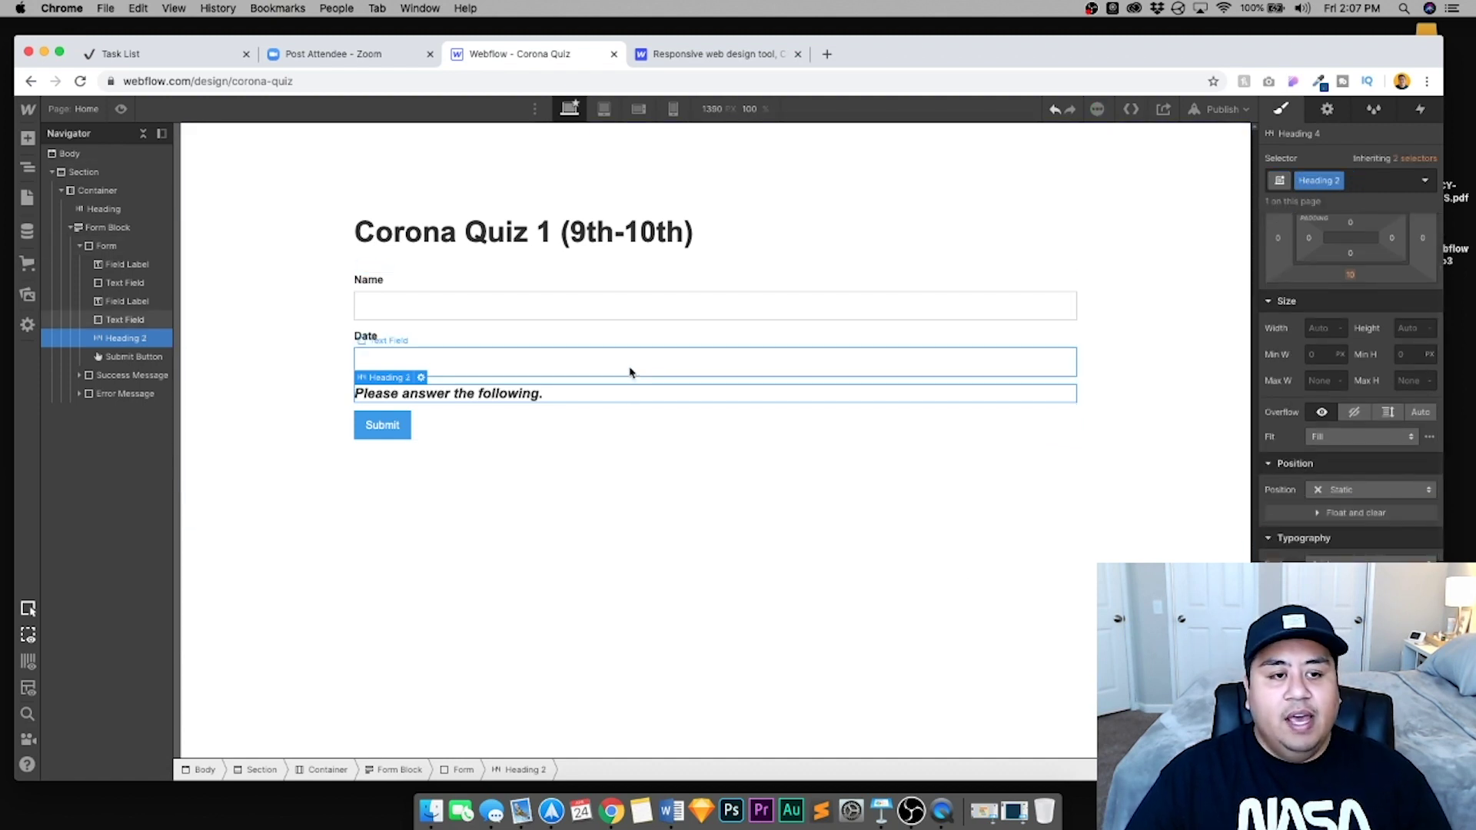
# Give the Date input a 30 px bottom margin
pyautogui.click(273, 397)
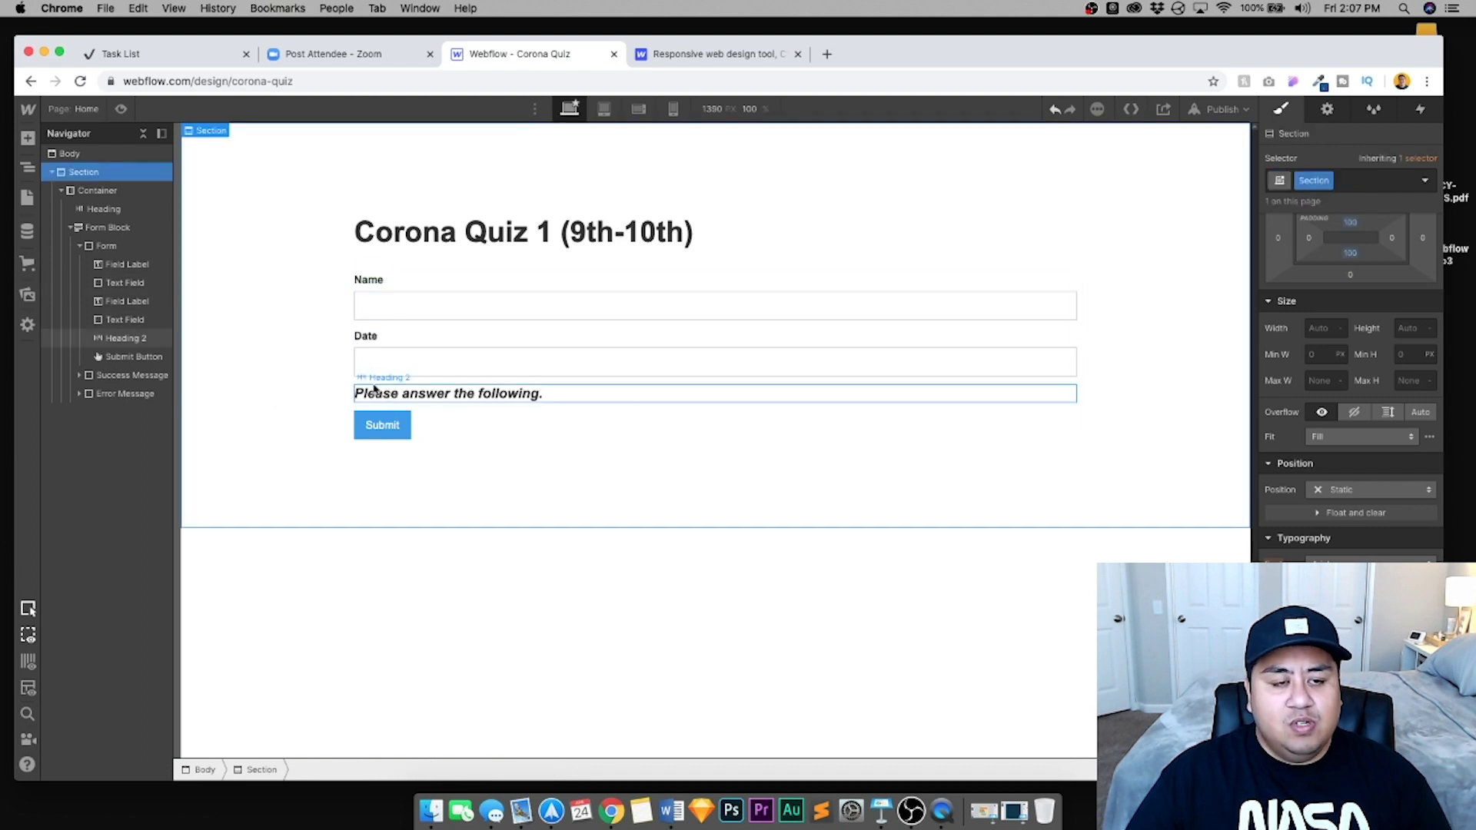
pyautogui.click(402, 372)
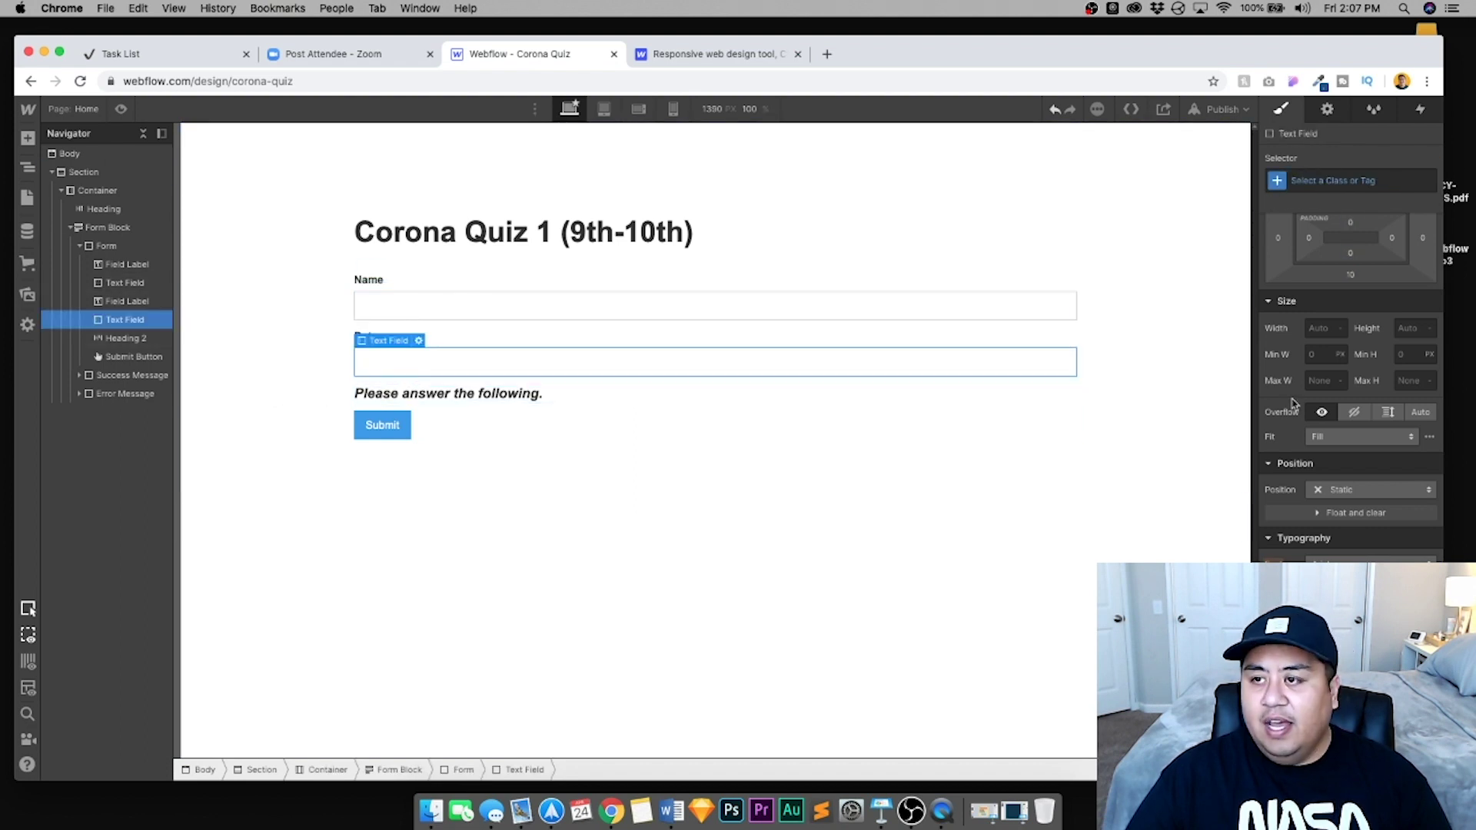
pyautogui.scroll(3, 1299, 392)
pyautogui.click(1350, 378)
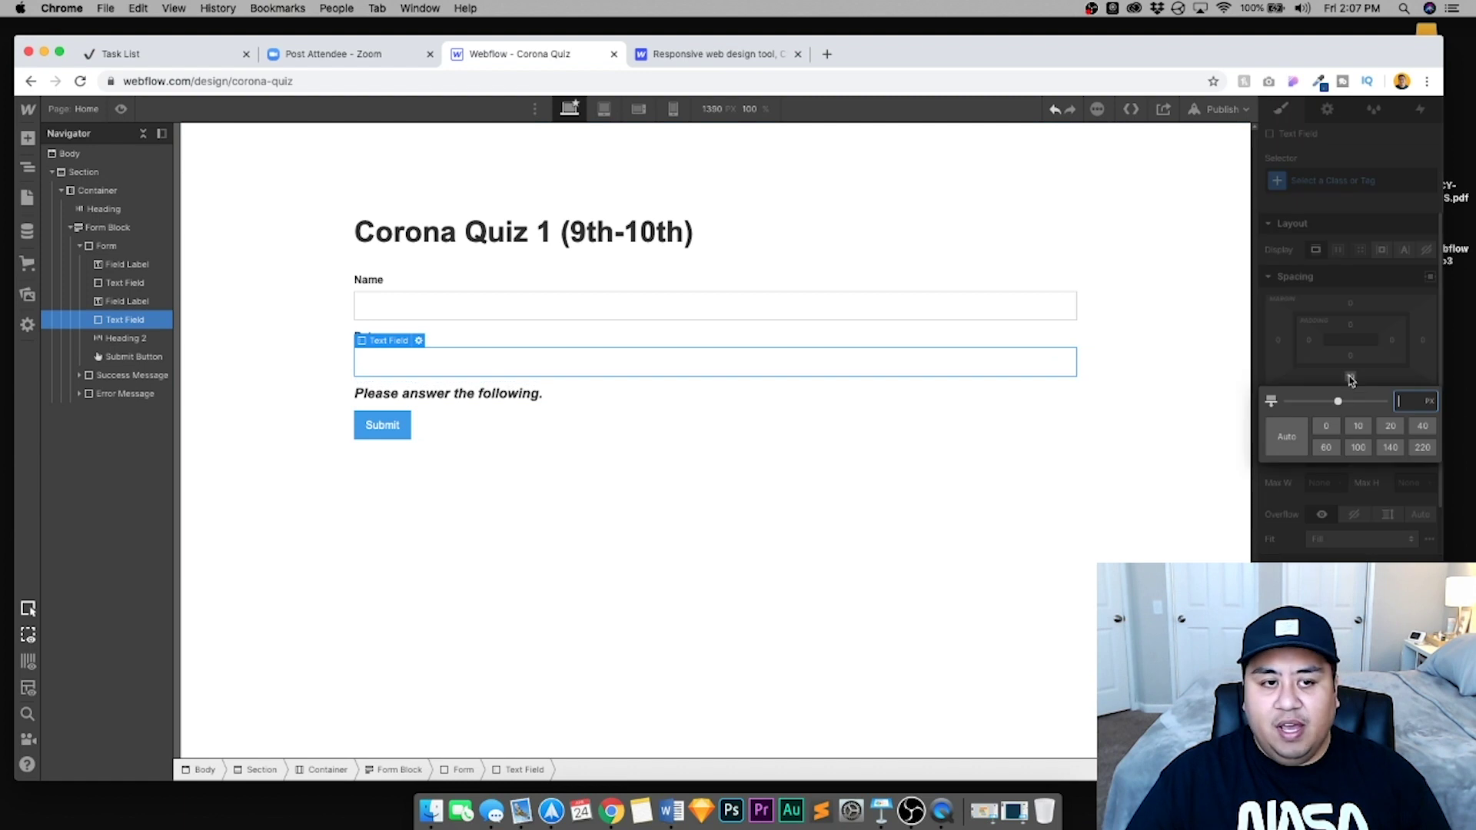
pyautogui.write('30')
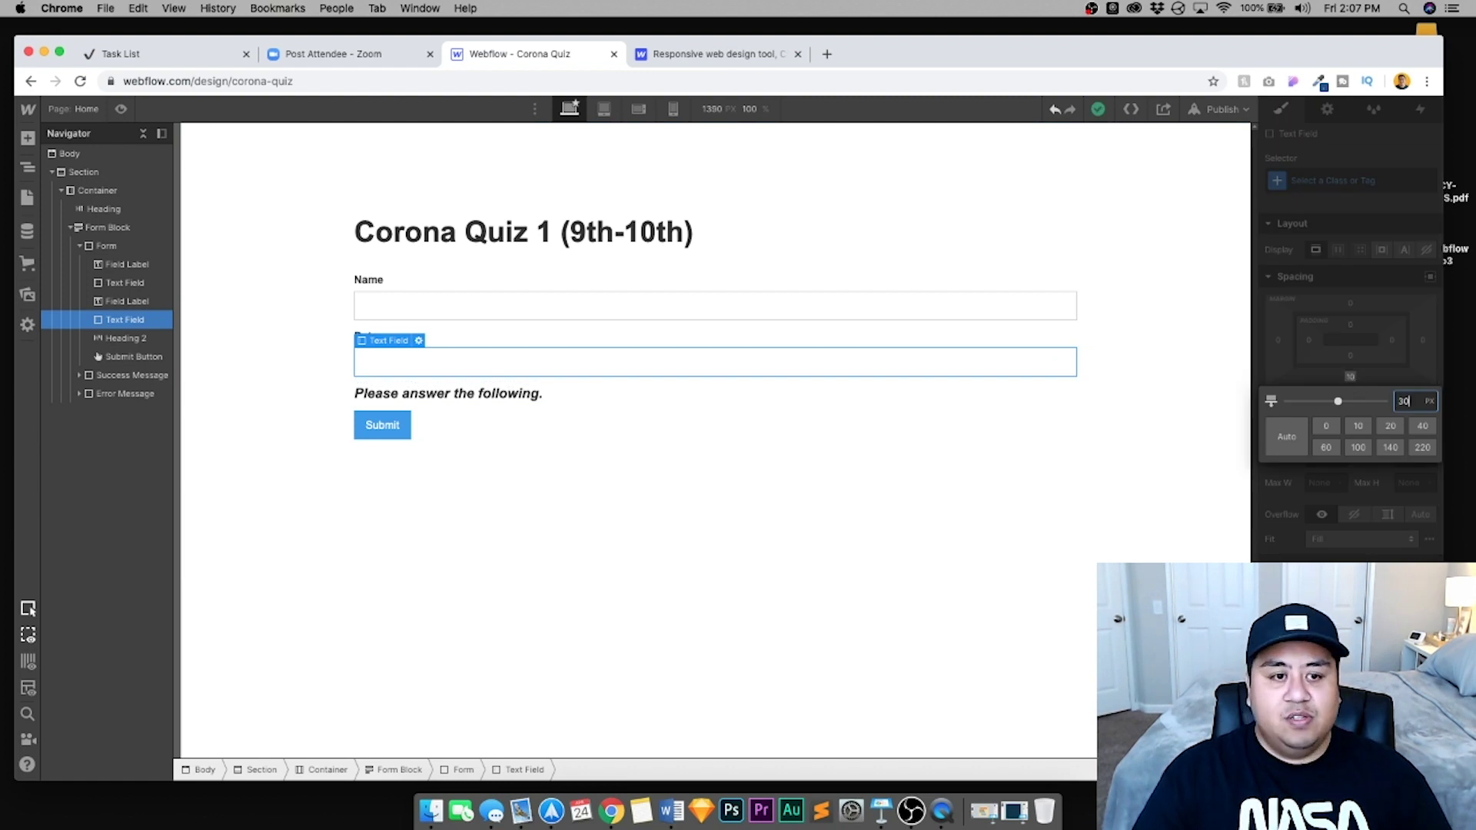
pyautogui.press('Return')
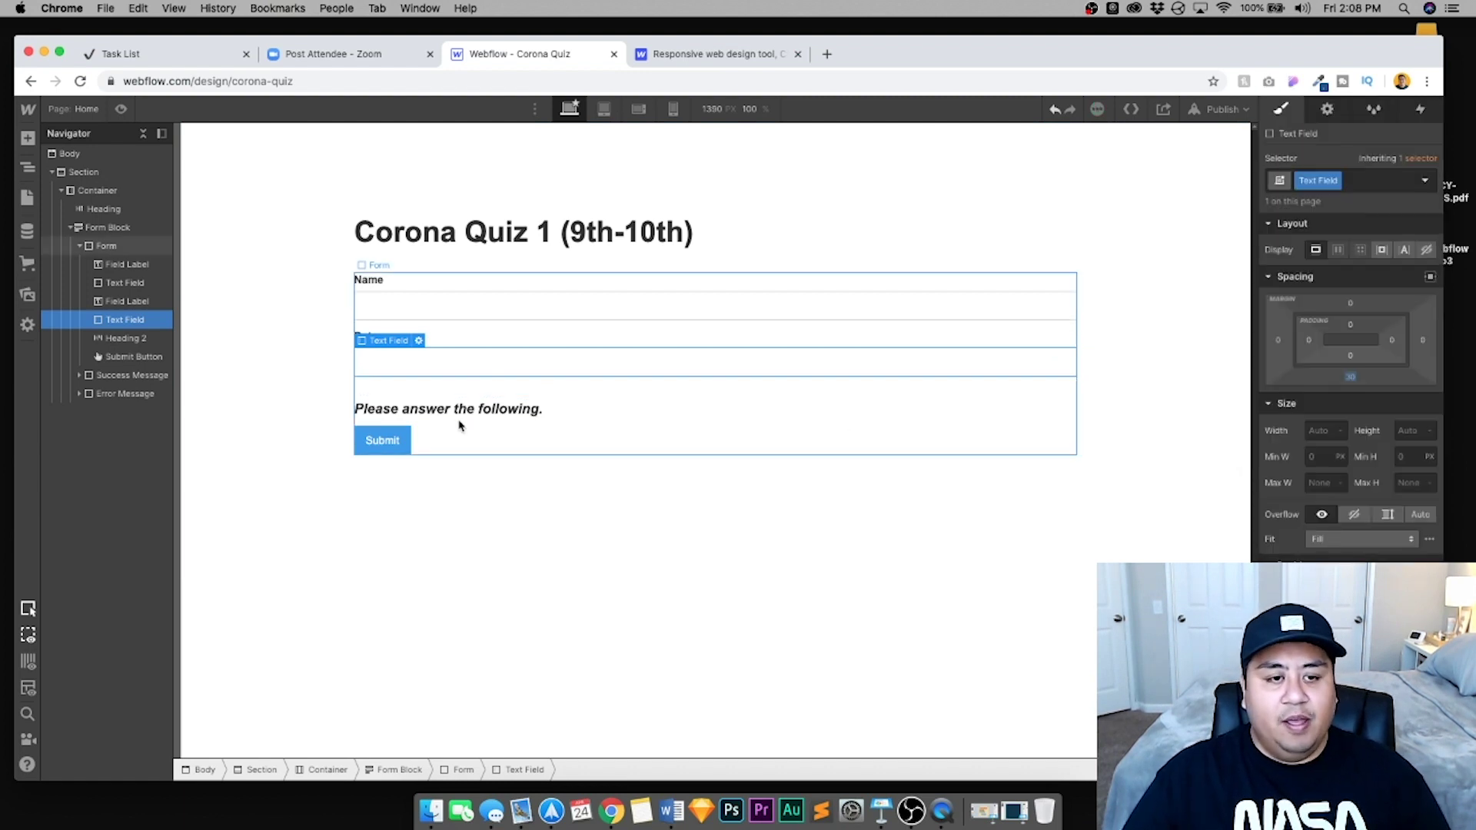
# Copy the Date label and input below the instruction line, relabelled '1. What is a noun?'
pyautogui.click(445, 342)
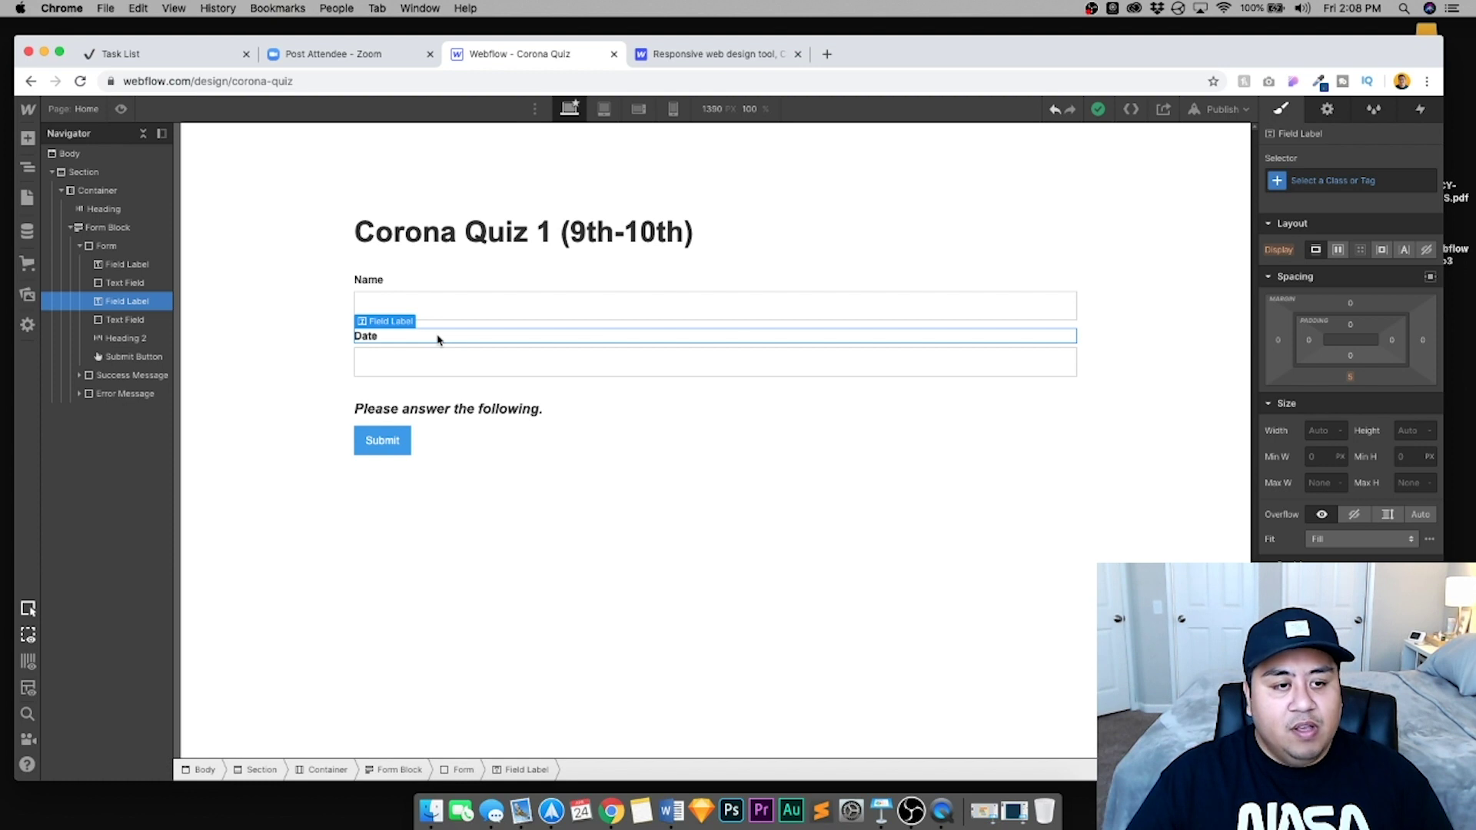
pyautogui.click(459, 408)
pyautogui.hotkey('ctrl', 'v')
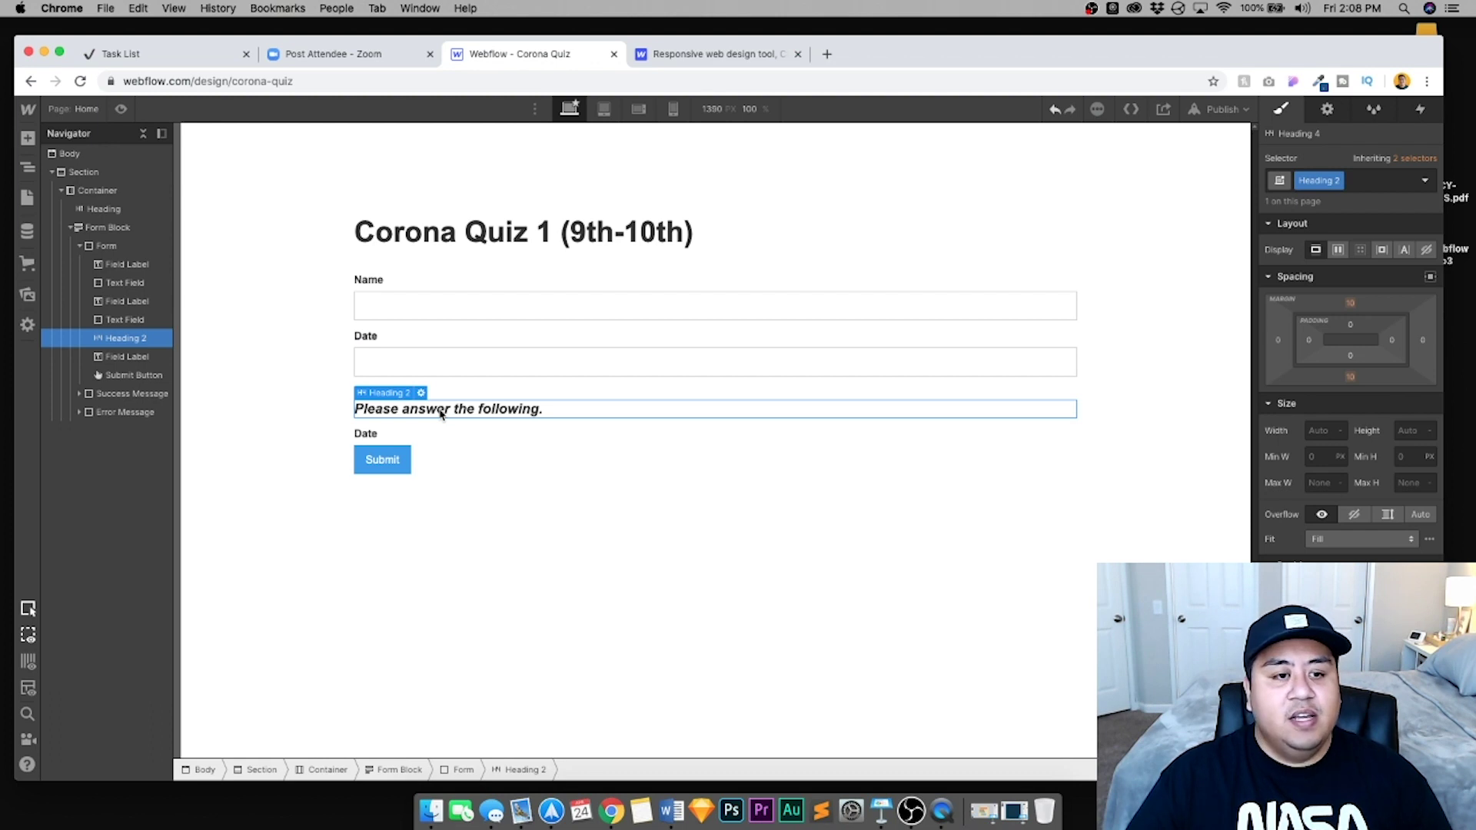
pyautogui.click(461, 360)
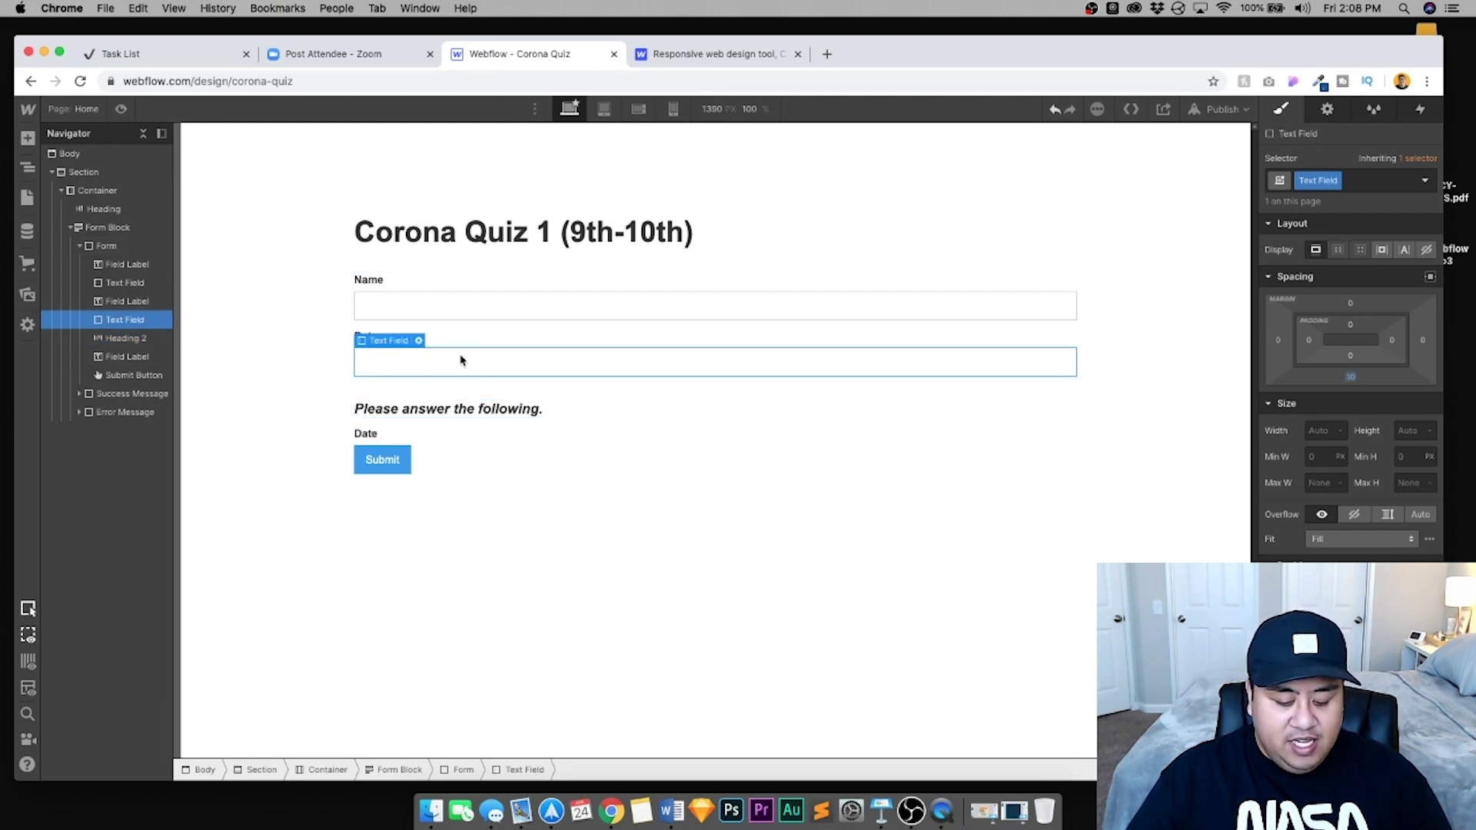
pyautogui.click(443, 434)
pyautogui.press('cmd+v')
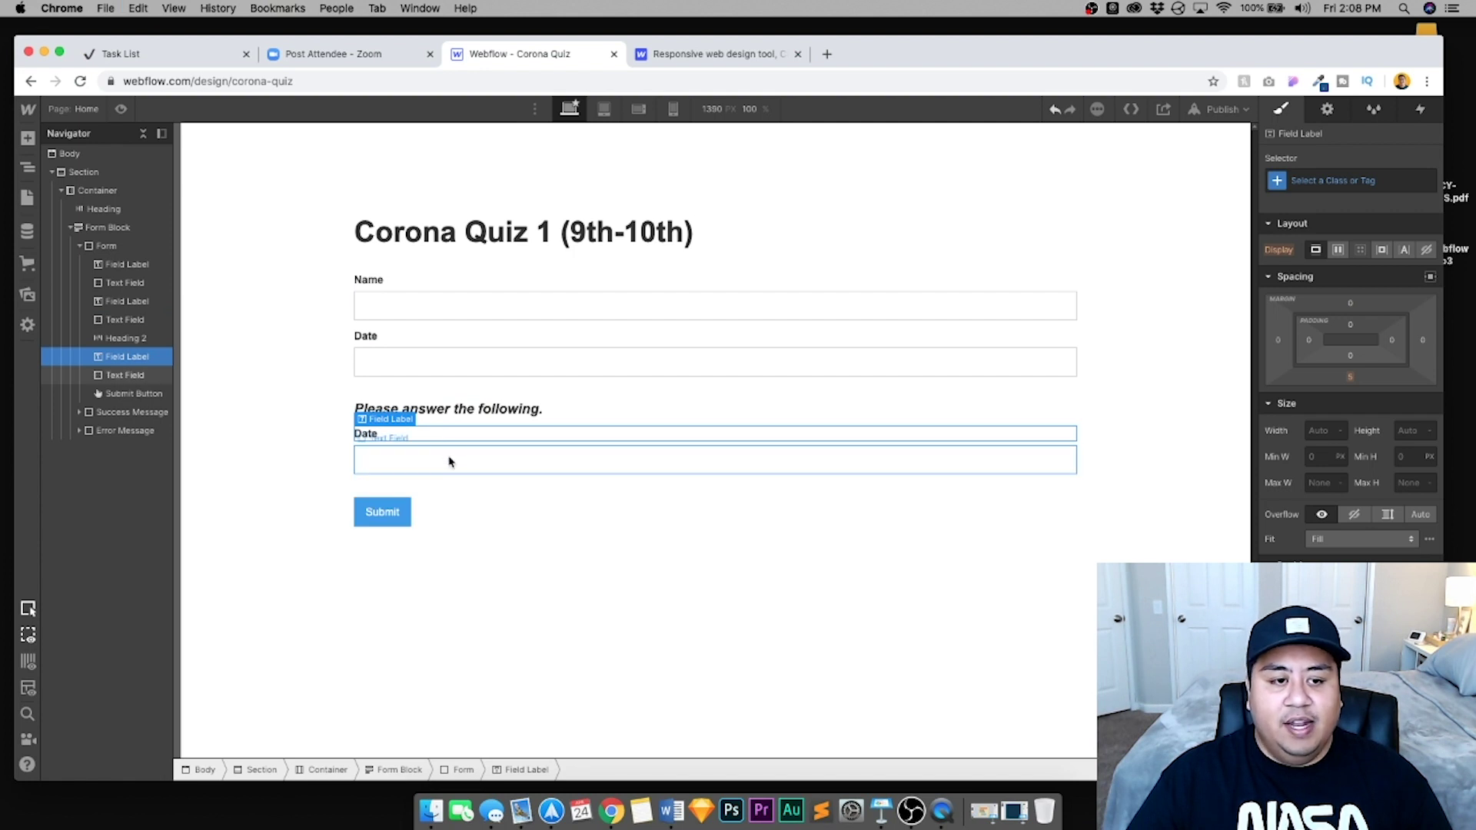
pyautogui.doubleClick(367, 435)
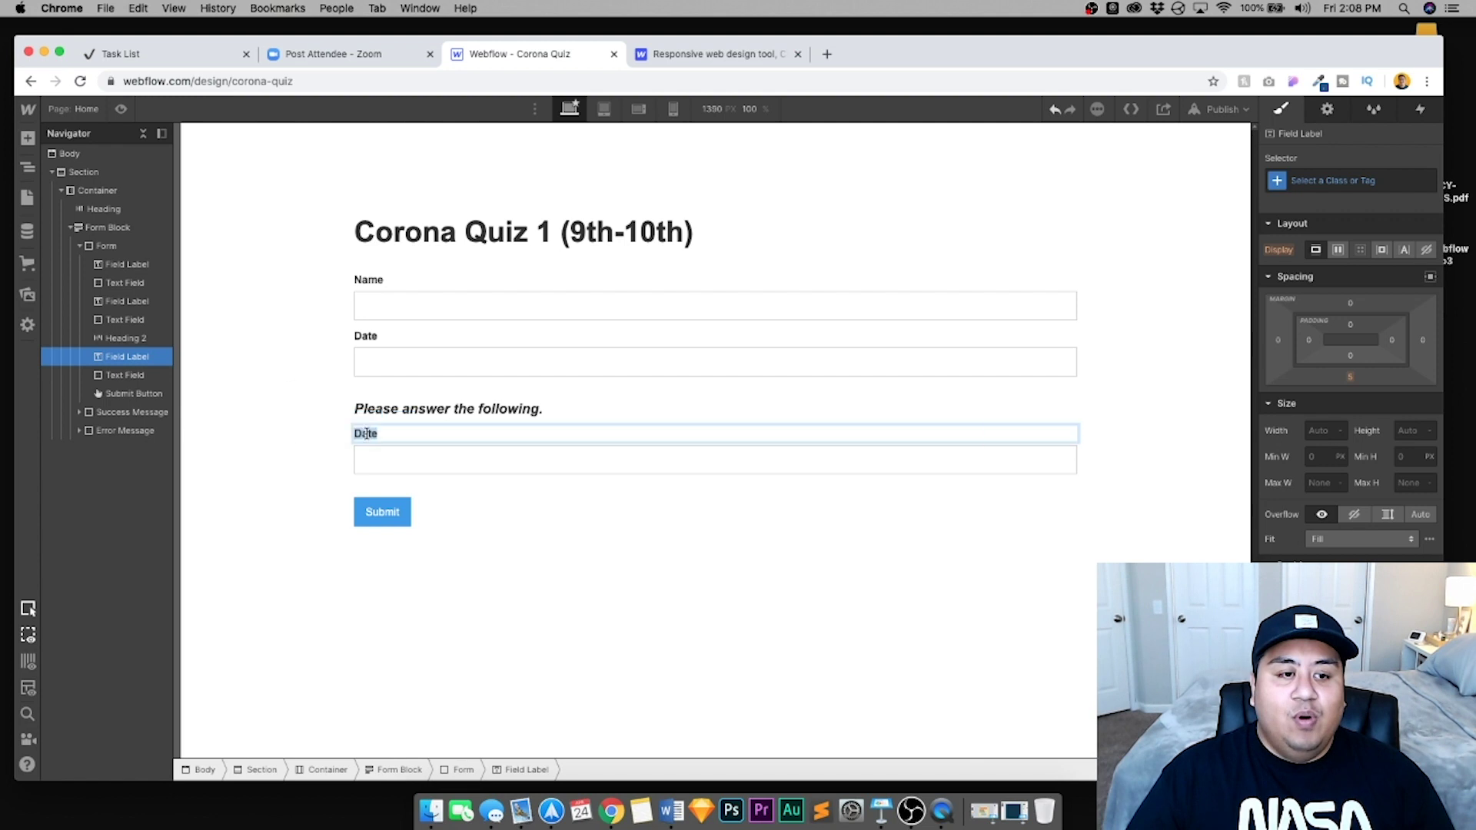
pyautogui.write('1. ')
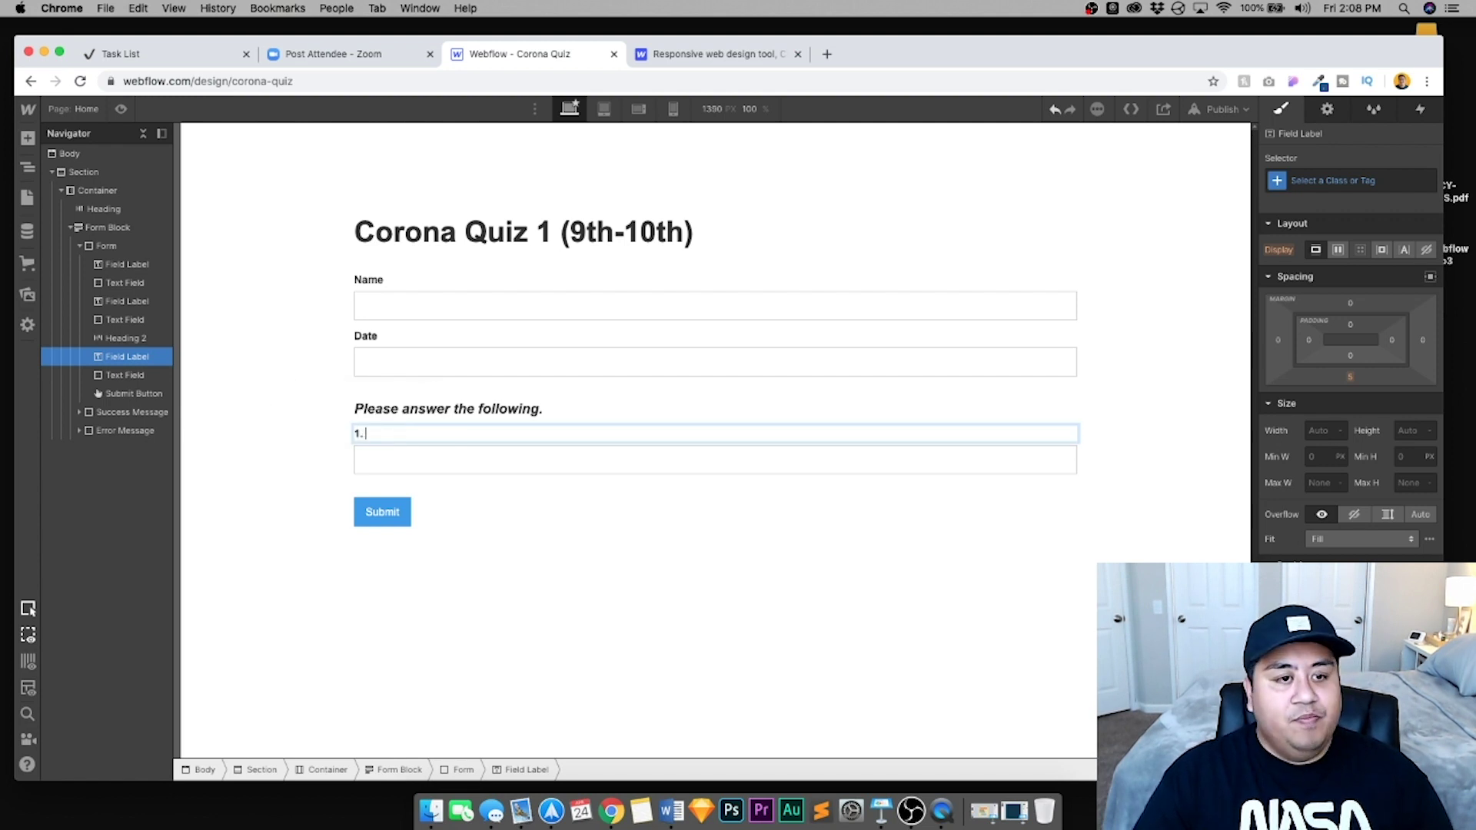
pyautogui.write('What is a noun?')
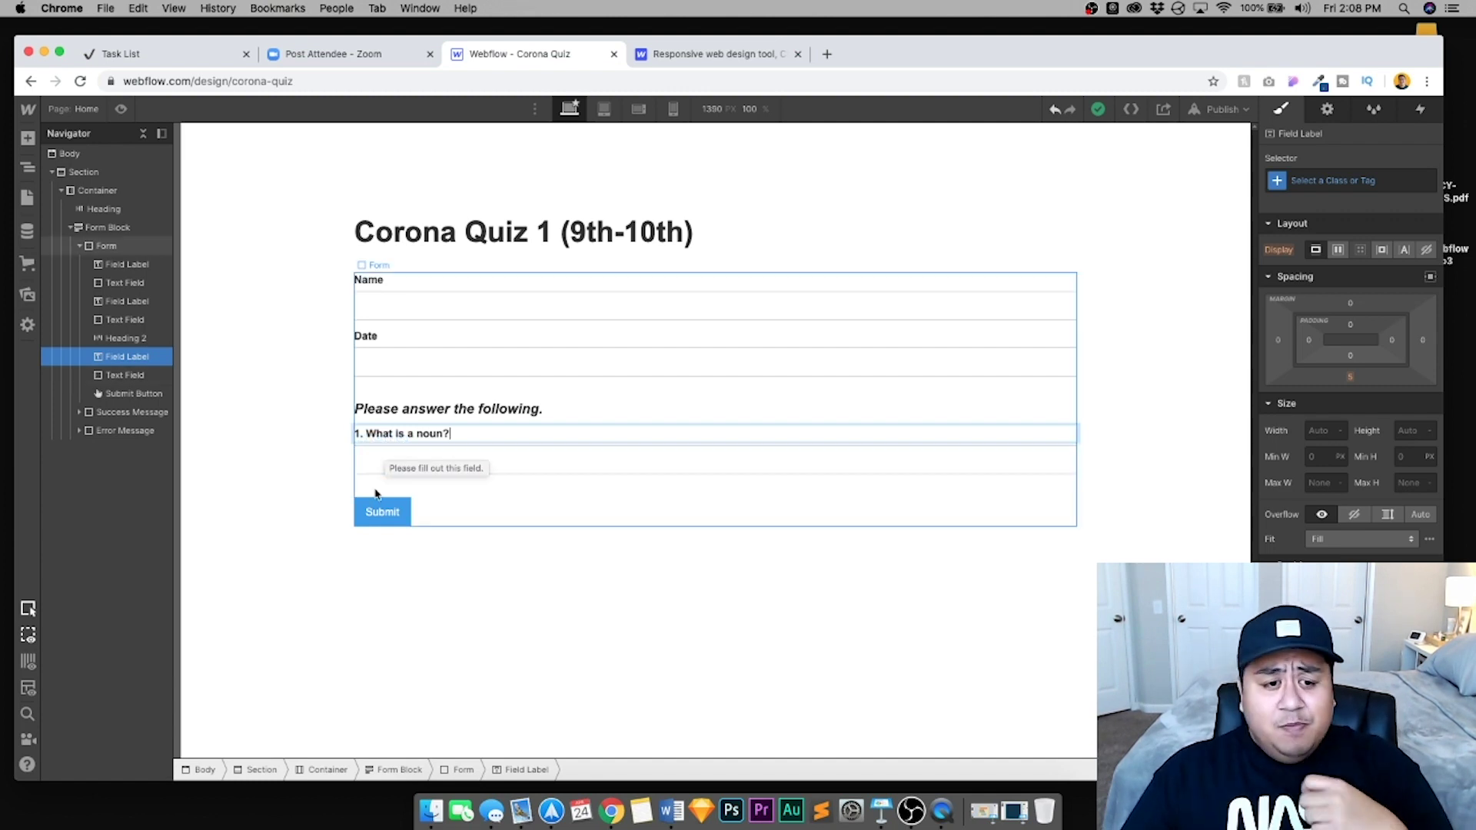
pyautogui.click(404, 481)
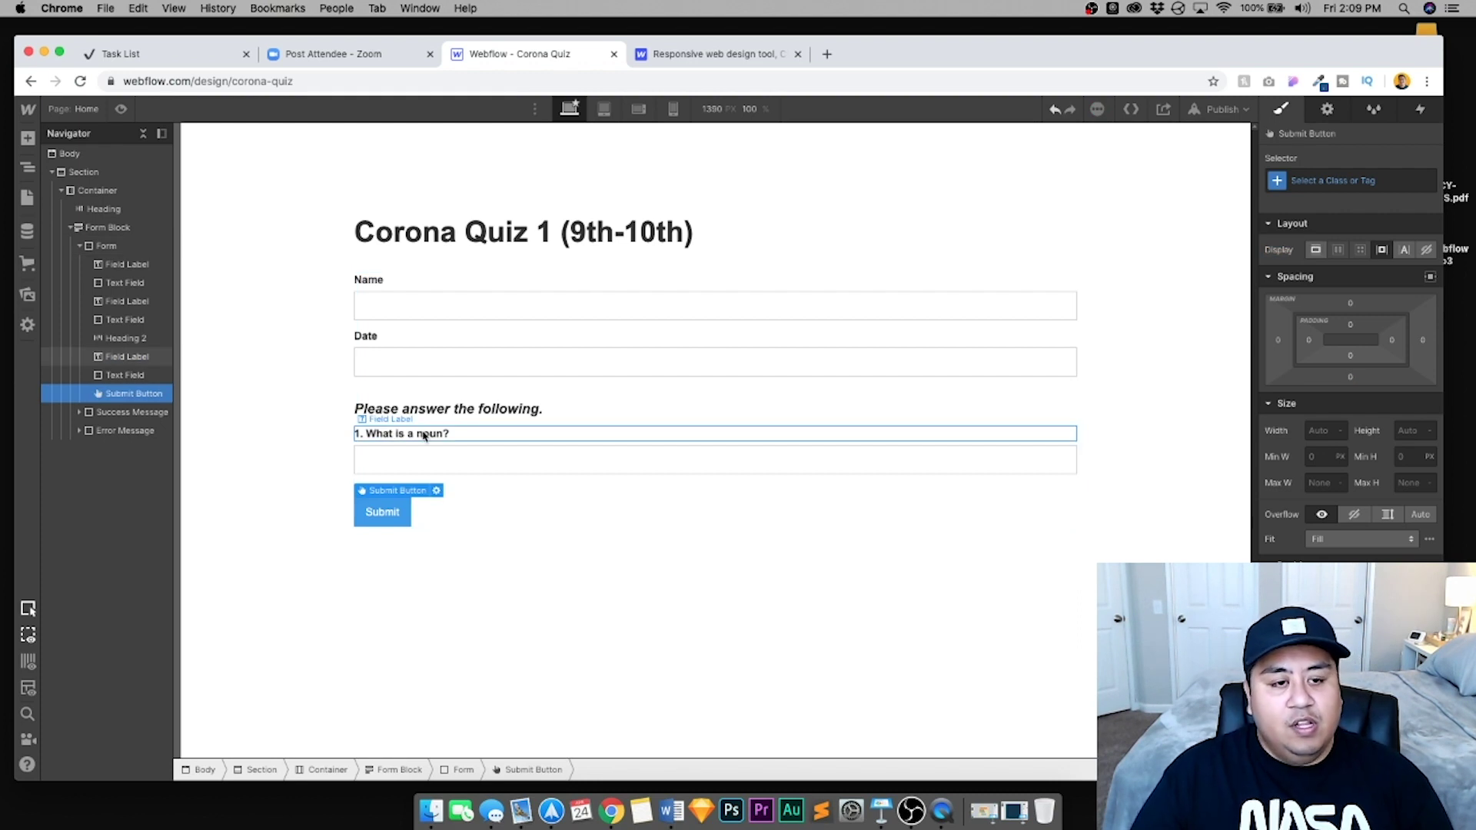
# Paste a copy of the '1. What is a noun?' label below the noun question's answer field
pyautogui.click(424, 436)
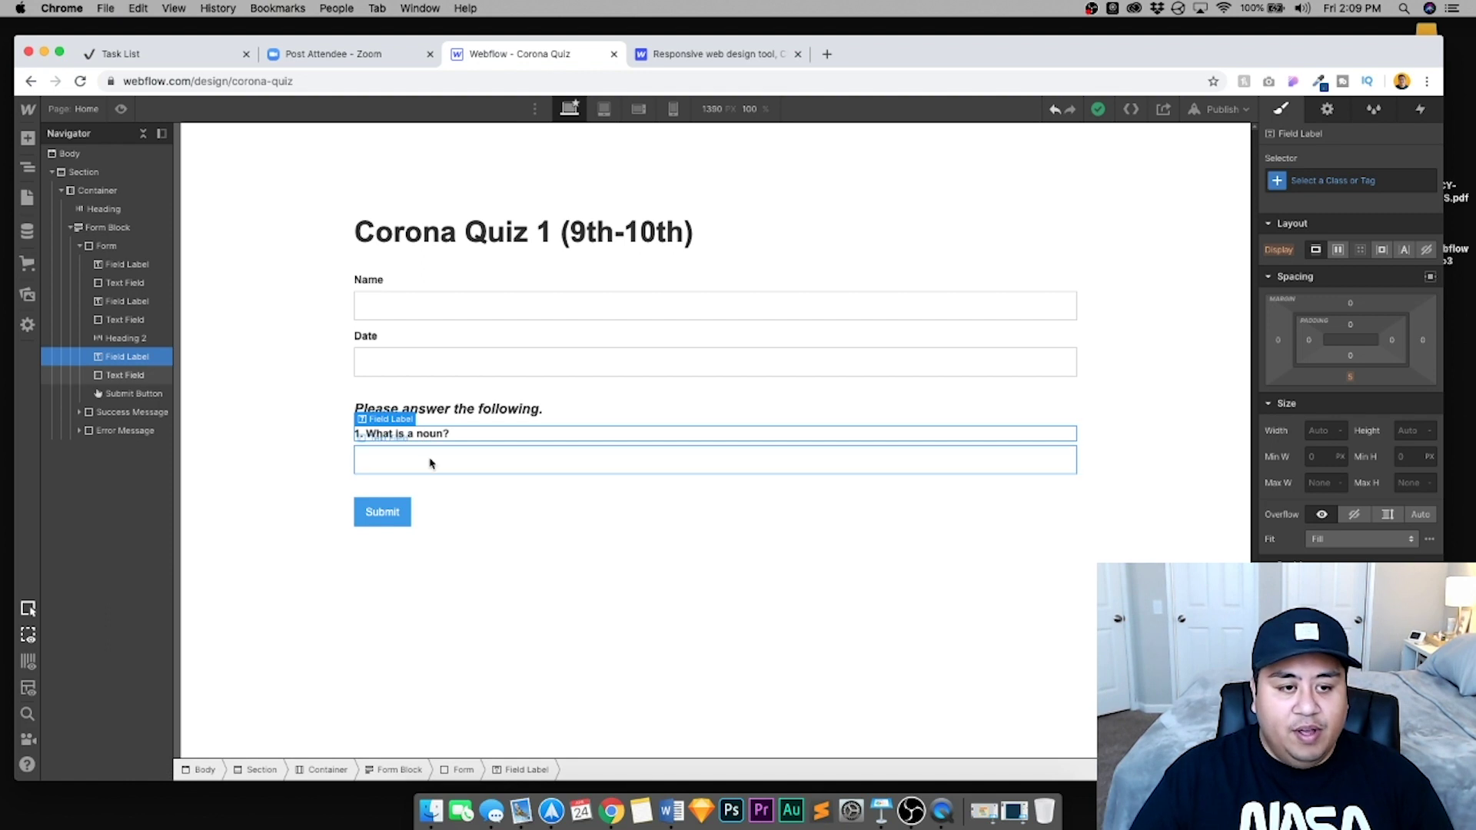
pyautogui.click(430, 462)
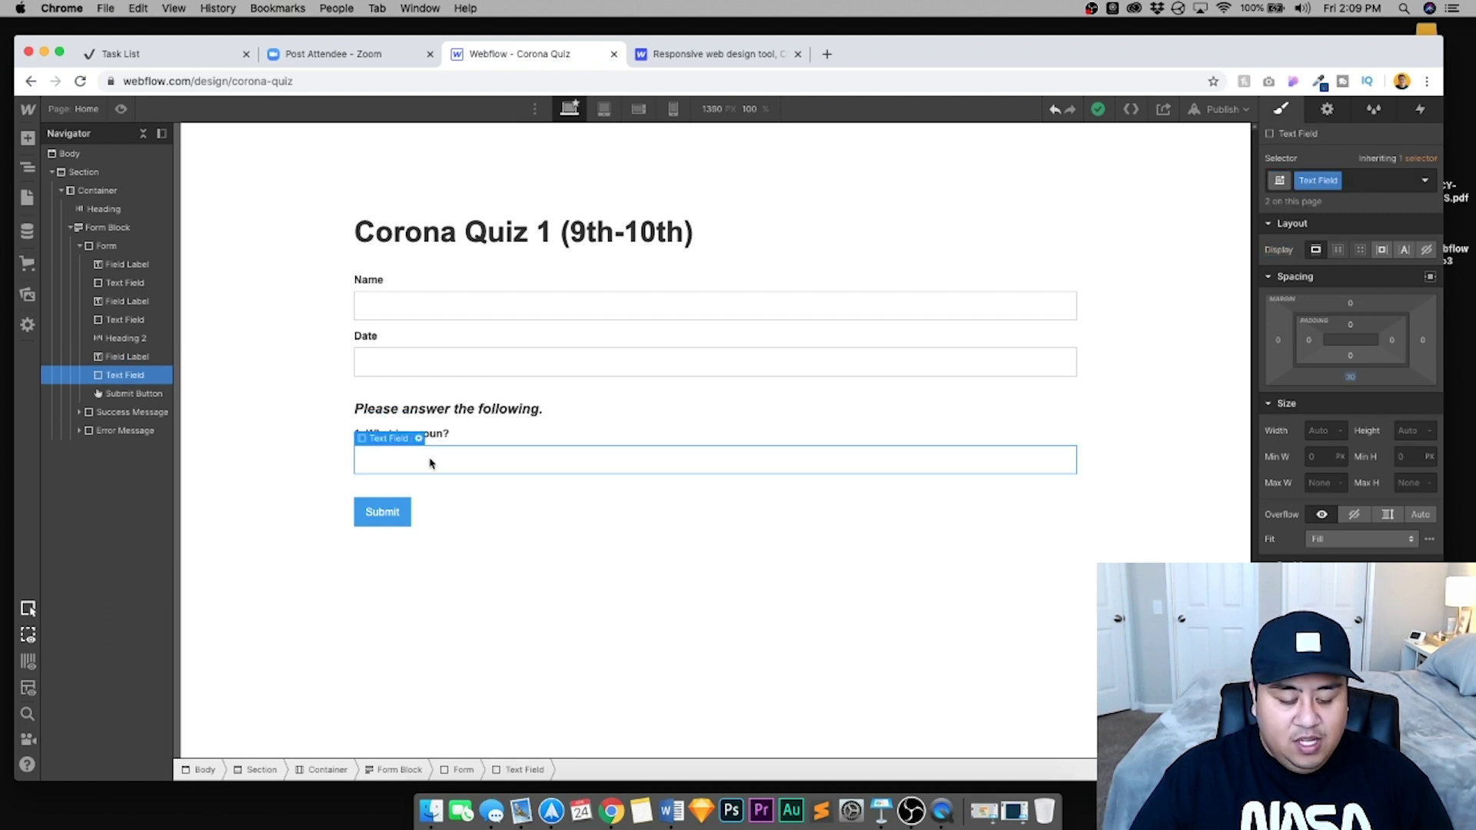
pyautogui.press('super+v')
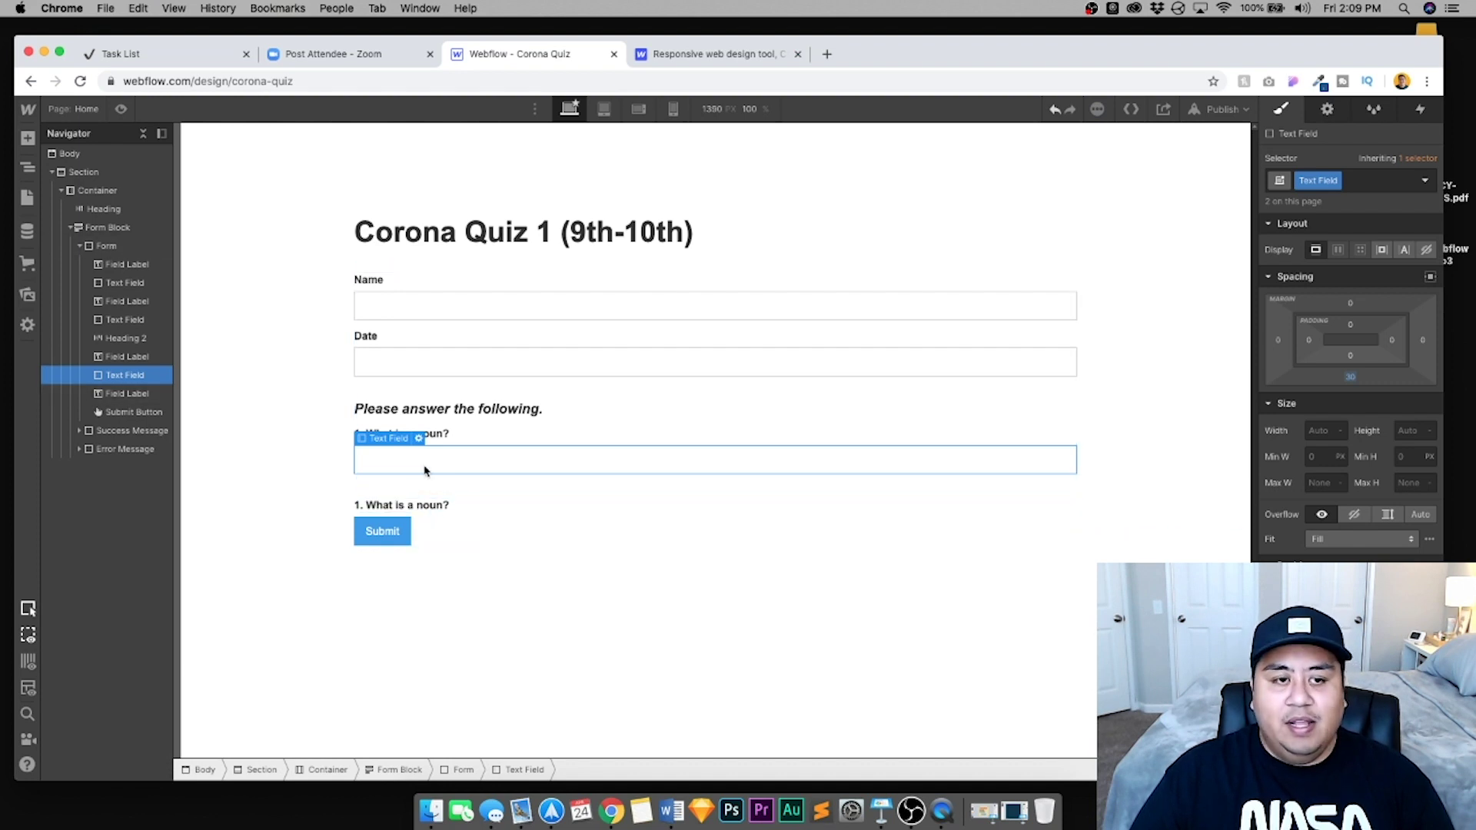
# Try a 10px bottom margin on the noun answer field, then revert it to 30px
pyautogui.click(468, 357)
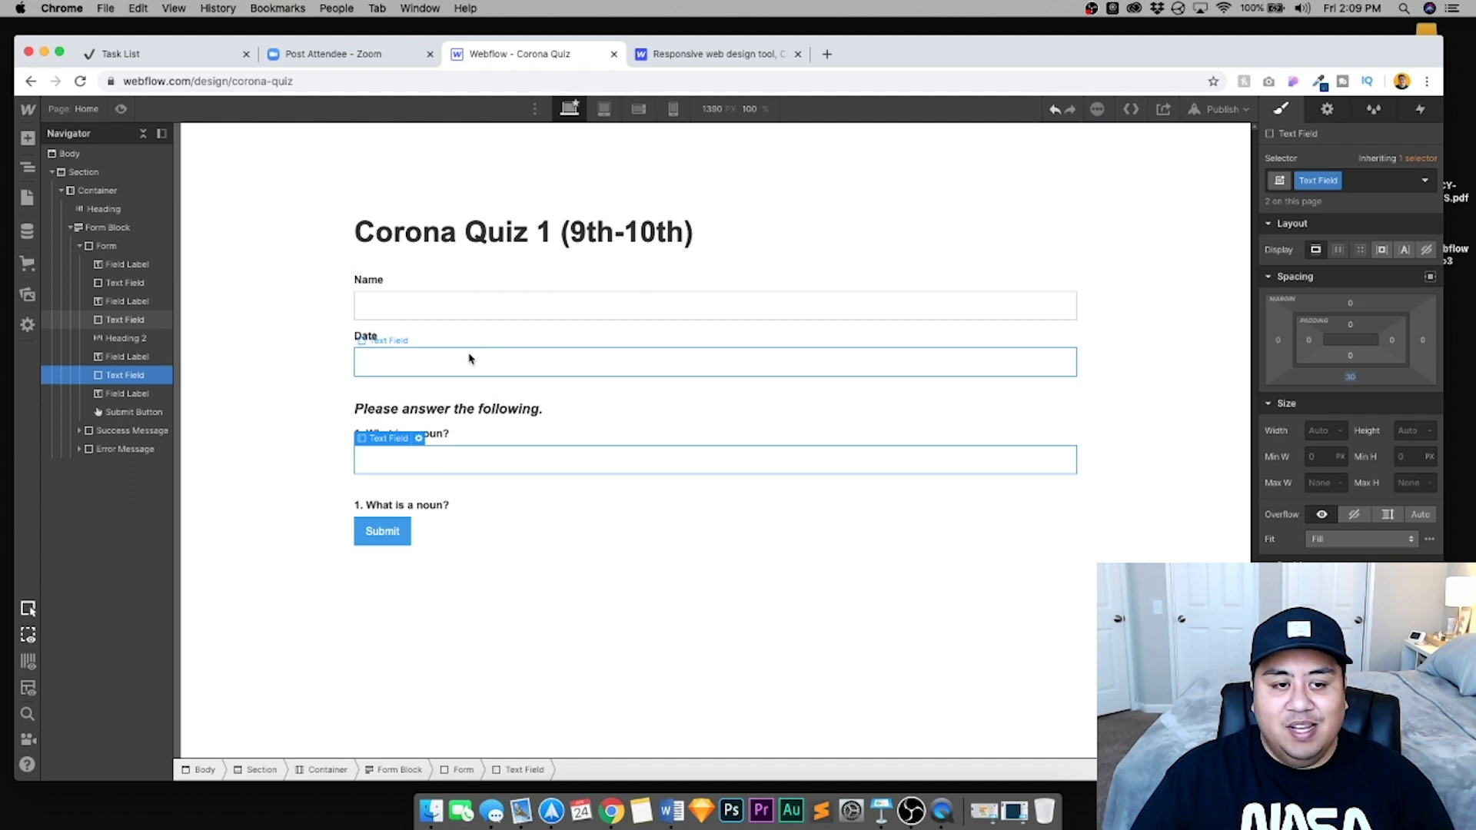
pyautogui.click(527, 455)
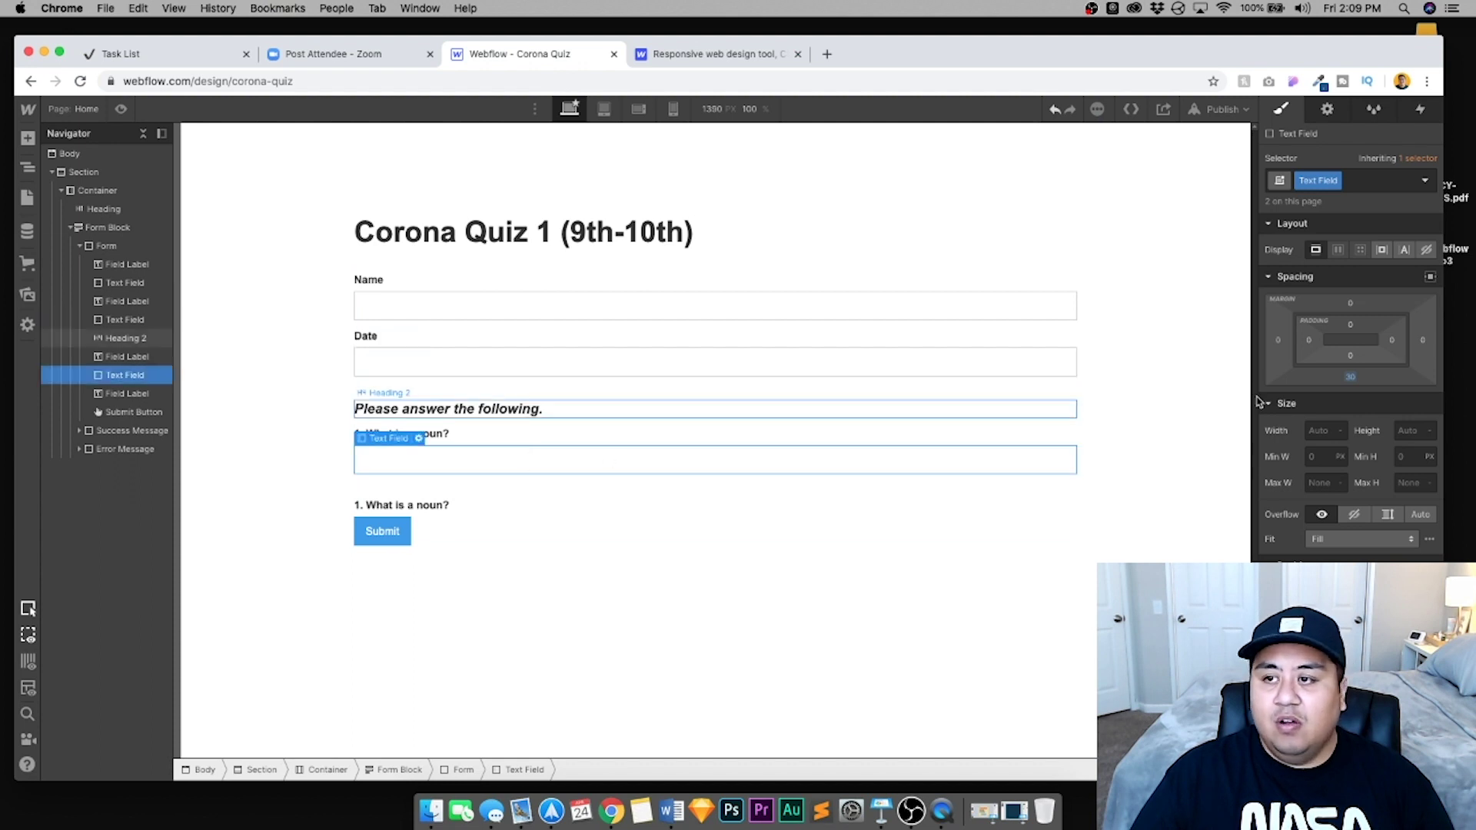
pyautogui.click(1350, 376)
pyautogui.write('10')
pyautogui.press('Return')
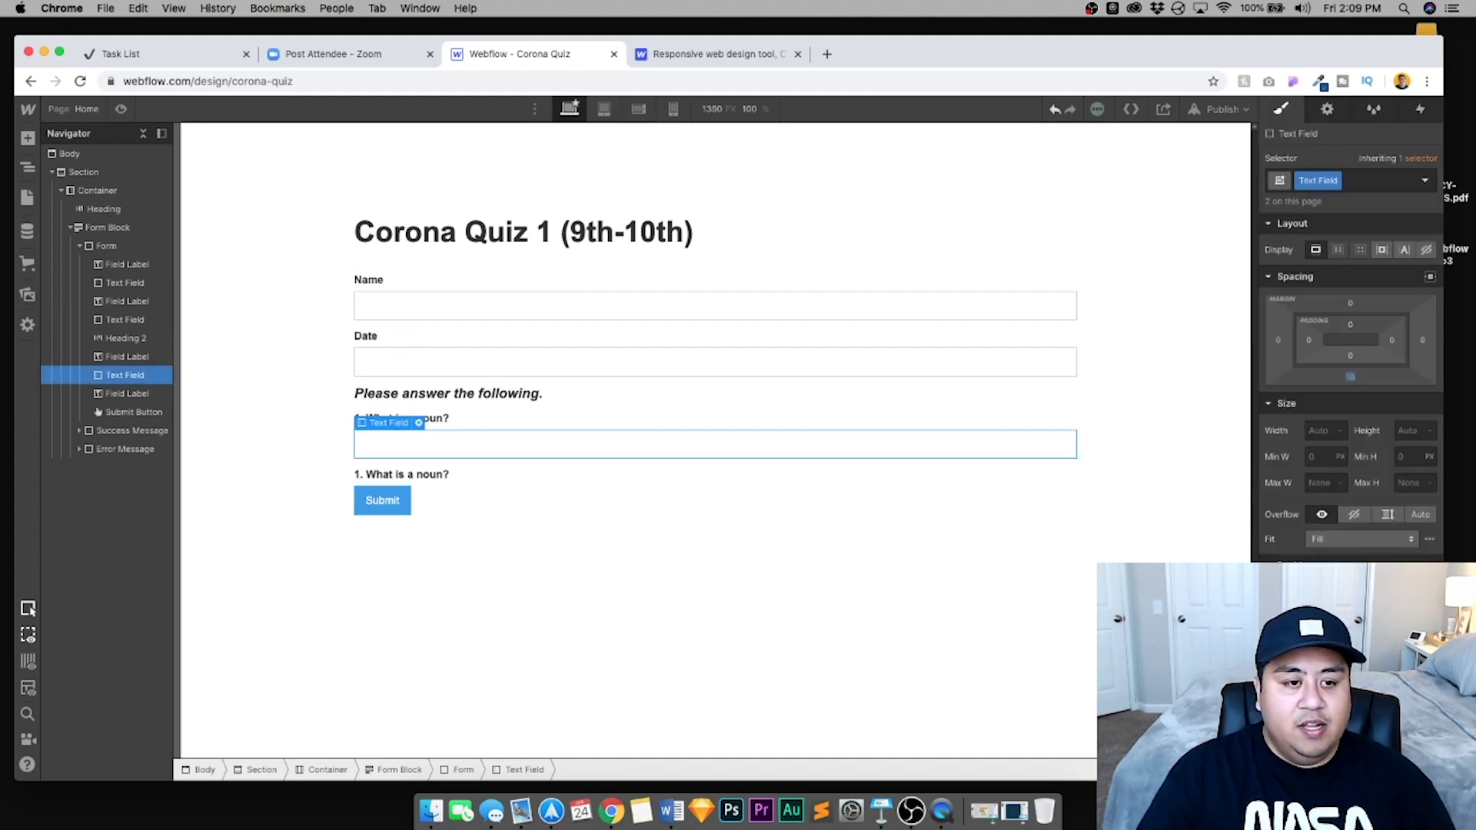
pyautogui.press('super+z')
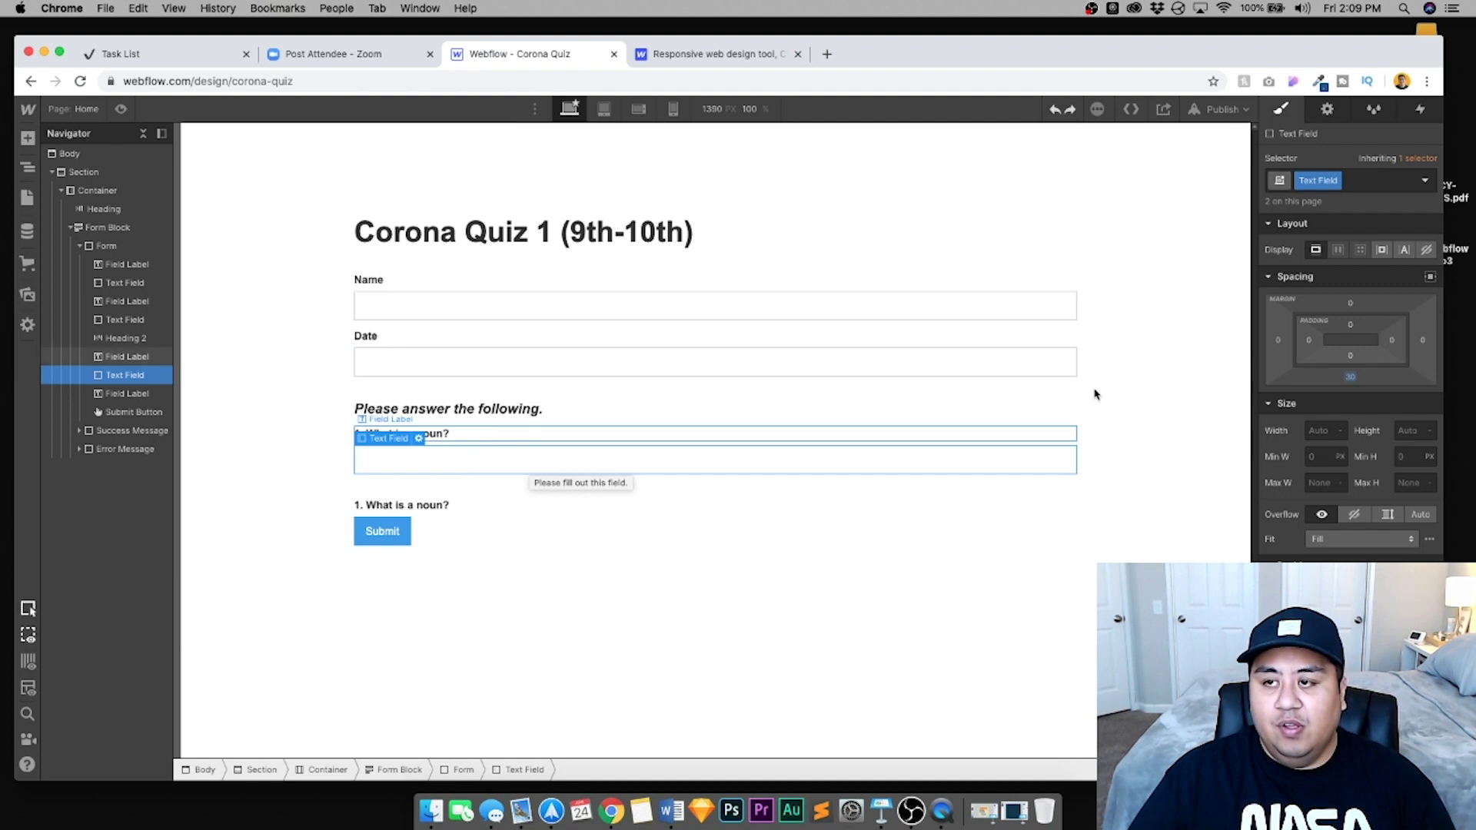
pyautogui.click(1364, 180)
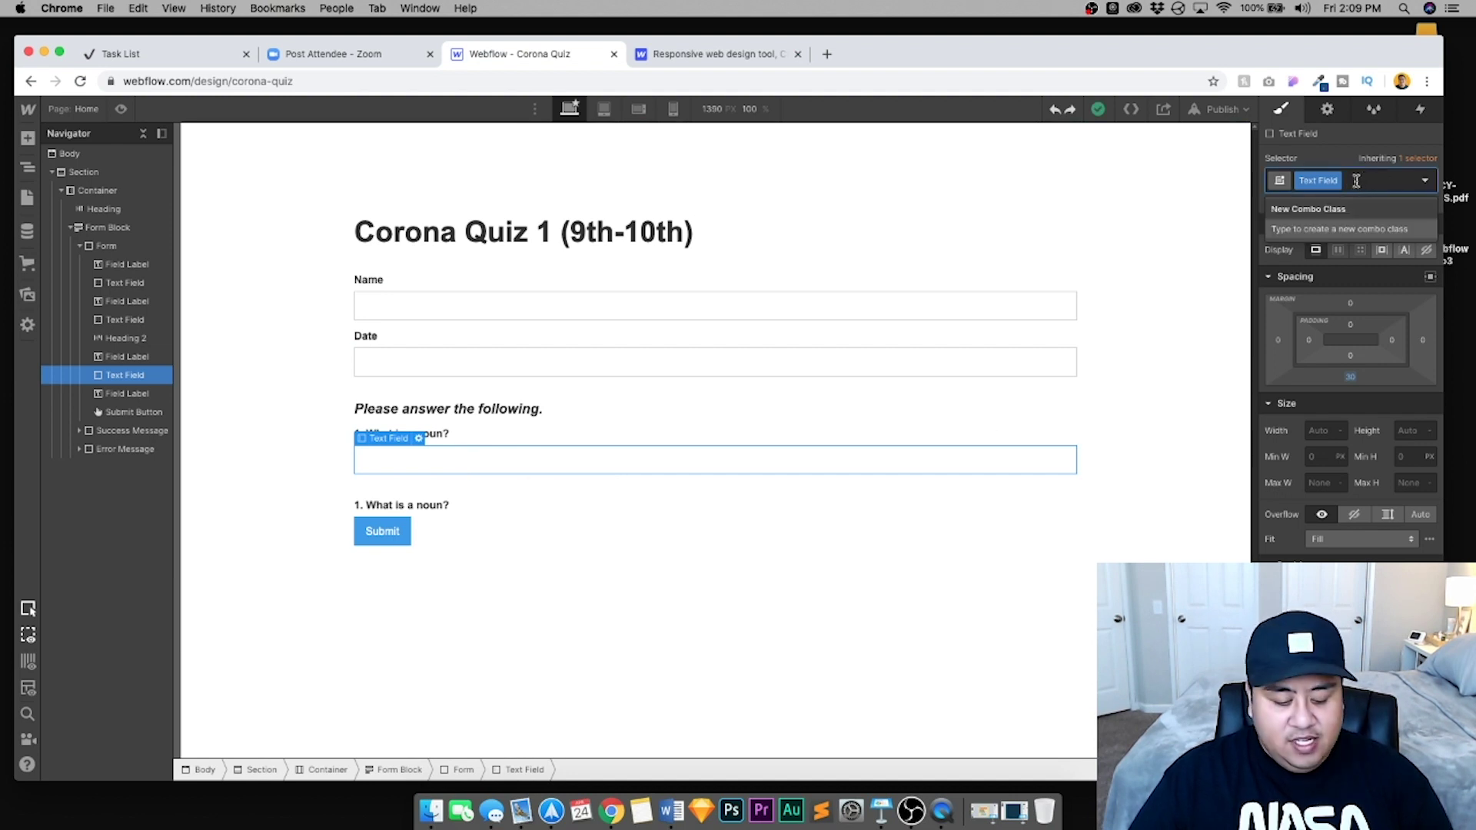
# Add combo class '2' to the noun answer field and give it a 10px bottom margin
pyautogui.write('2')
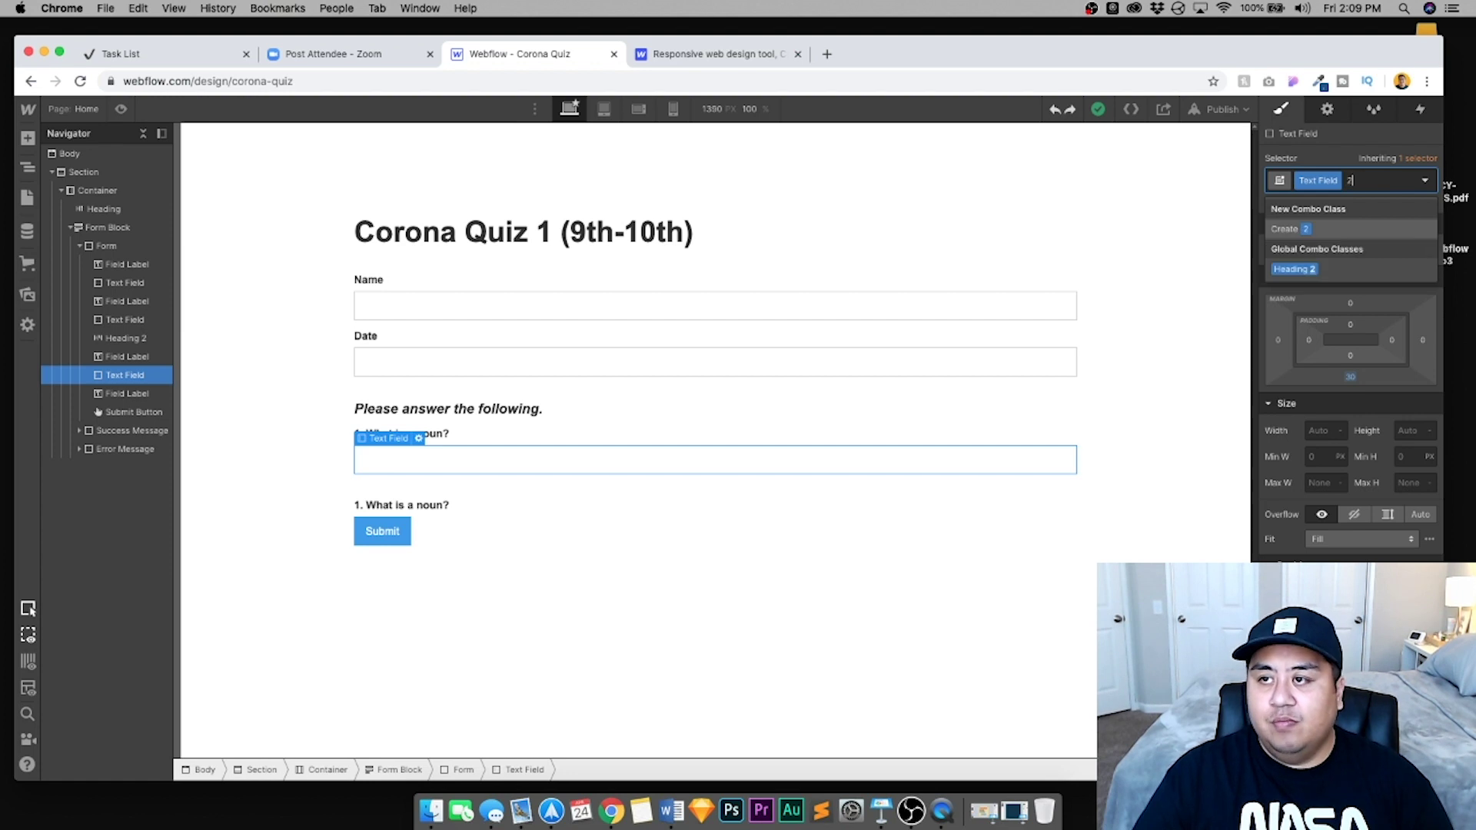
pyautogui.press('Return')
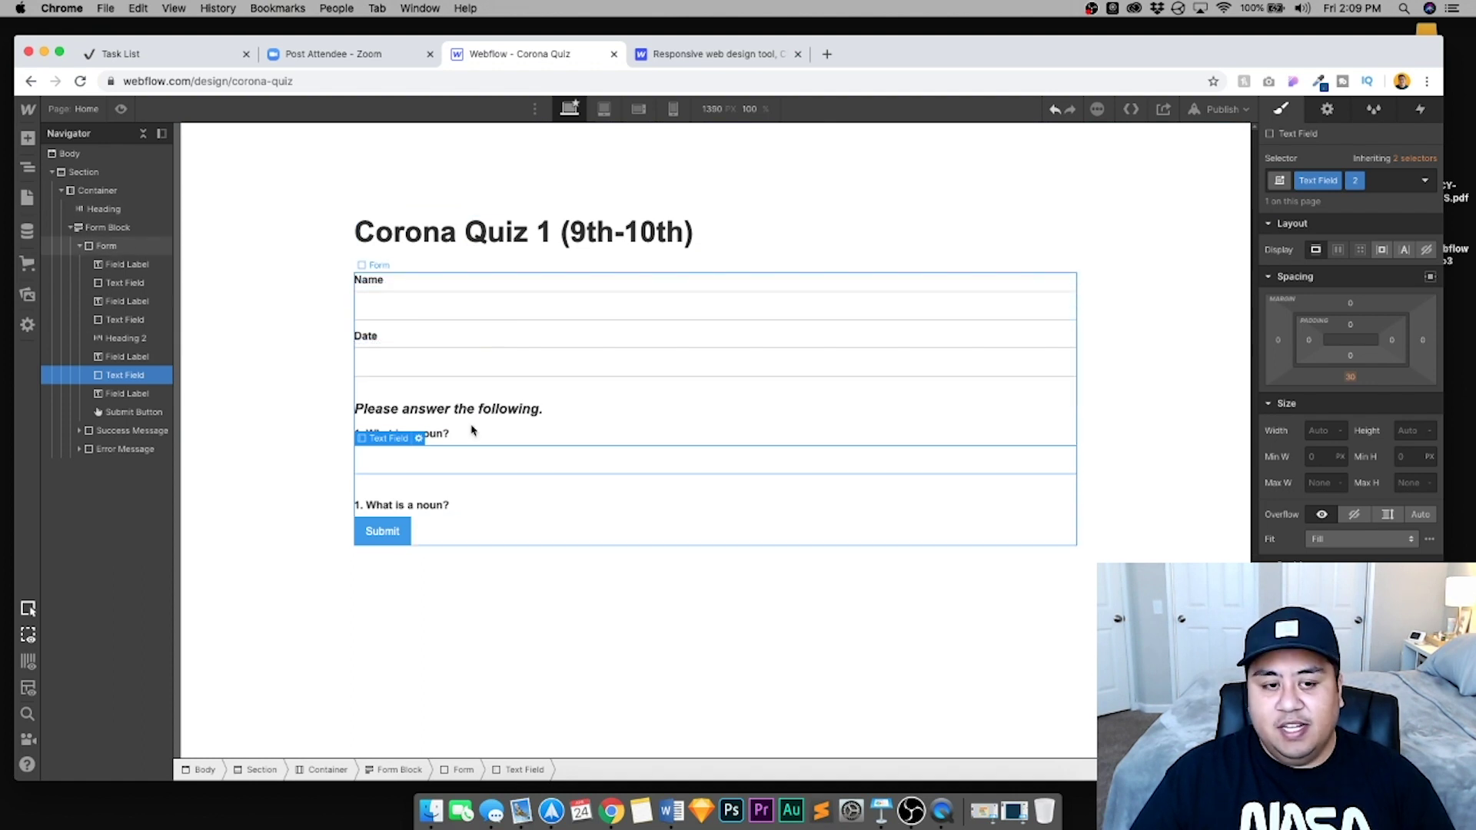
pyautogui.click(1351, 383)
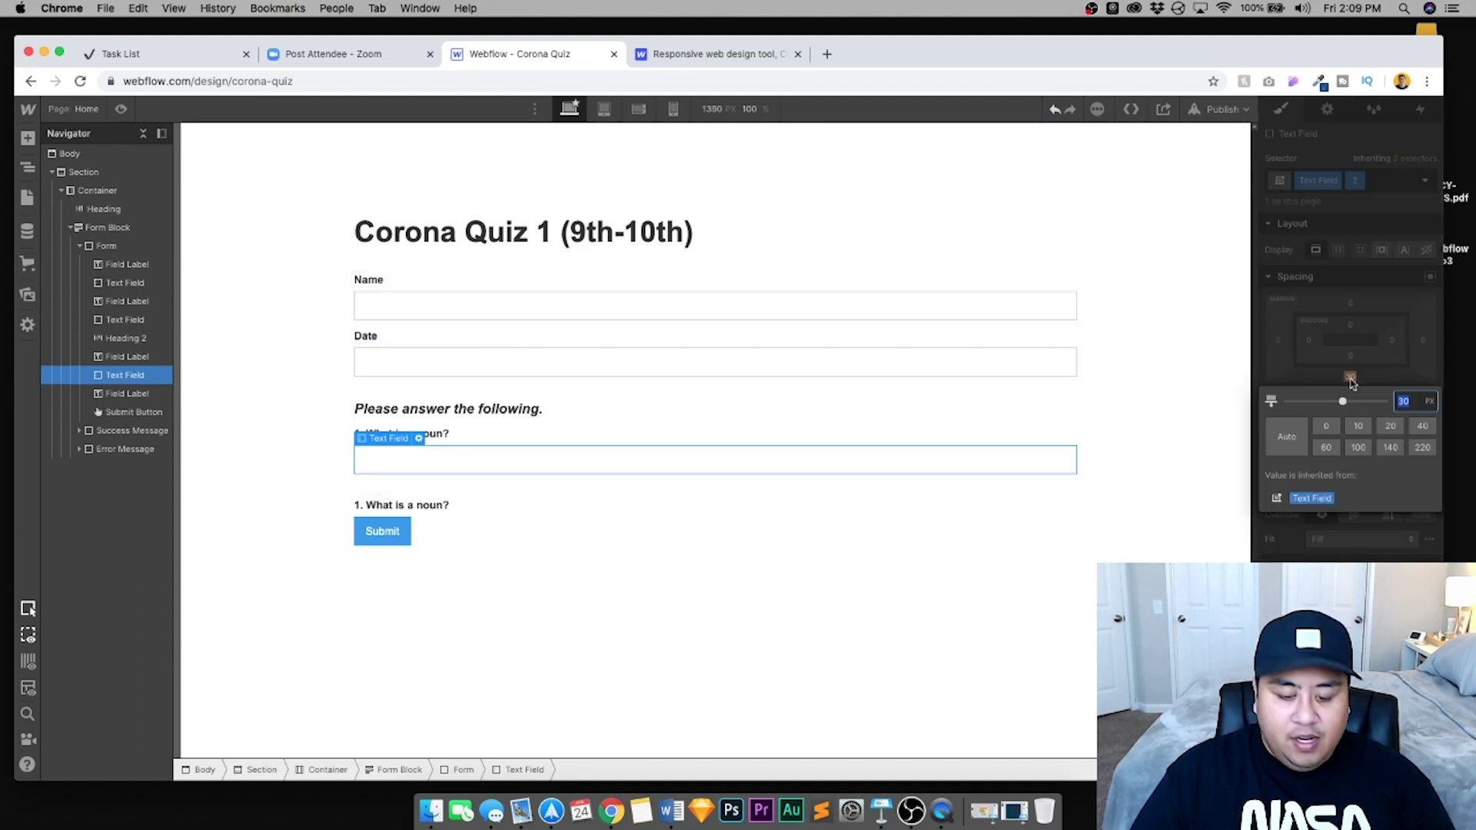
pyautogui.click(1404, 401)
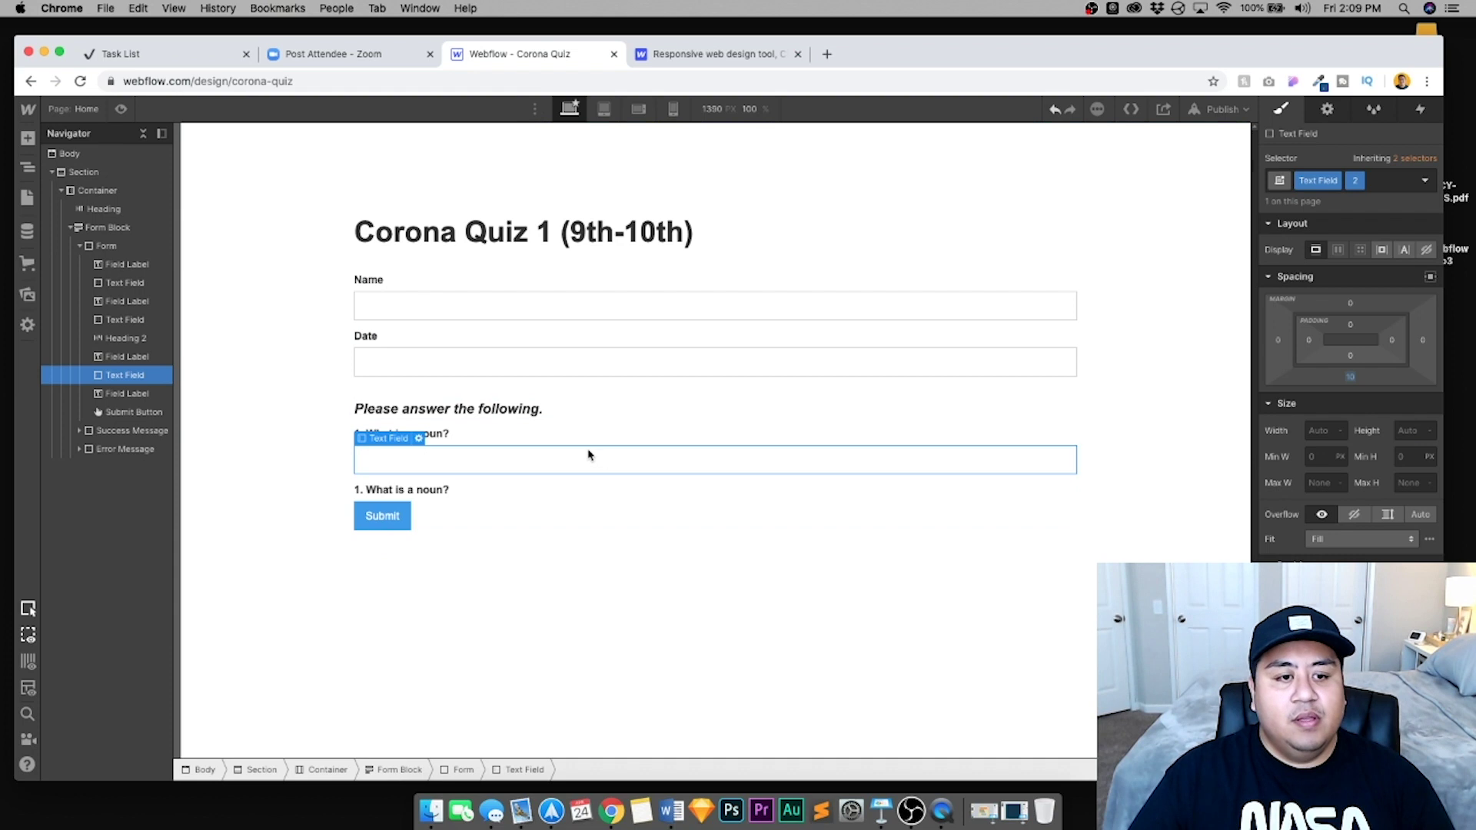
# Paste question 1's answer field below the duplicated label and select the label's text for rewriting
pyautogui.click(399, 489)
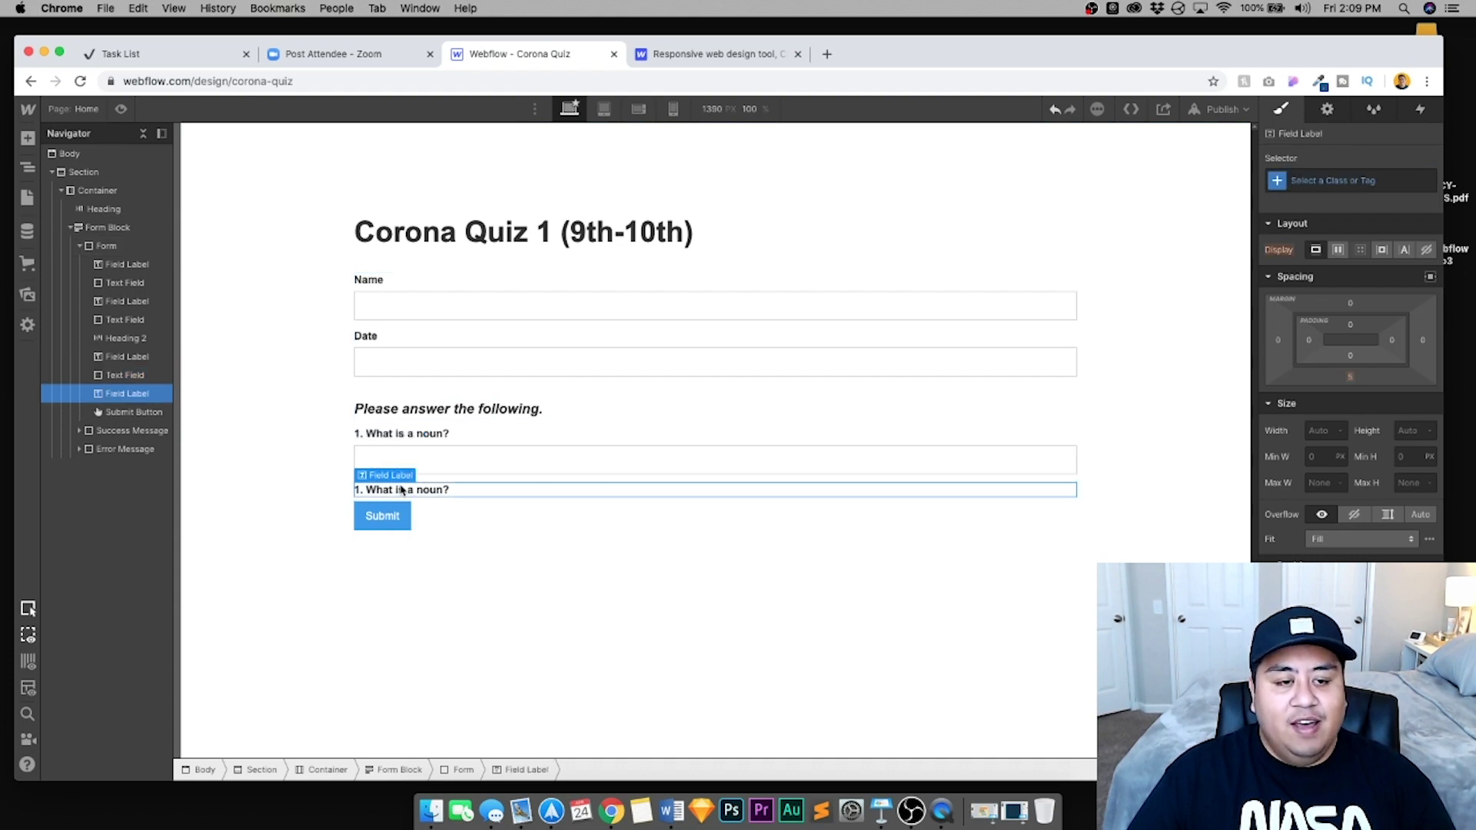
pyautogui.click(440, 469)
pyautogui.press('super+c')
pyautogui.click(415, 490)
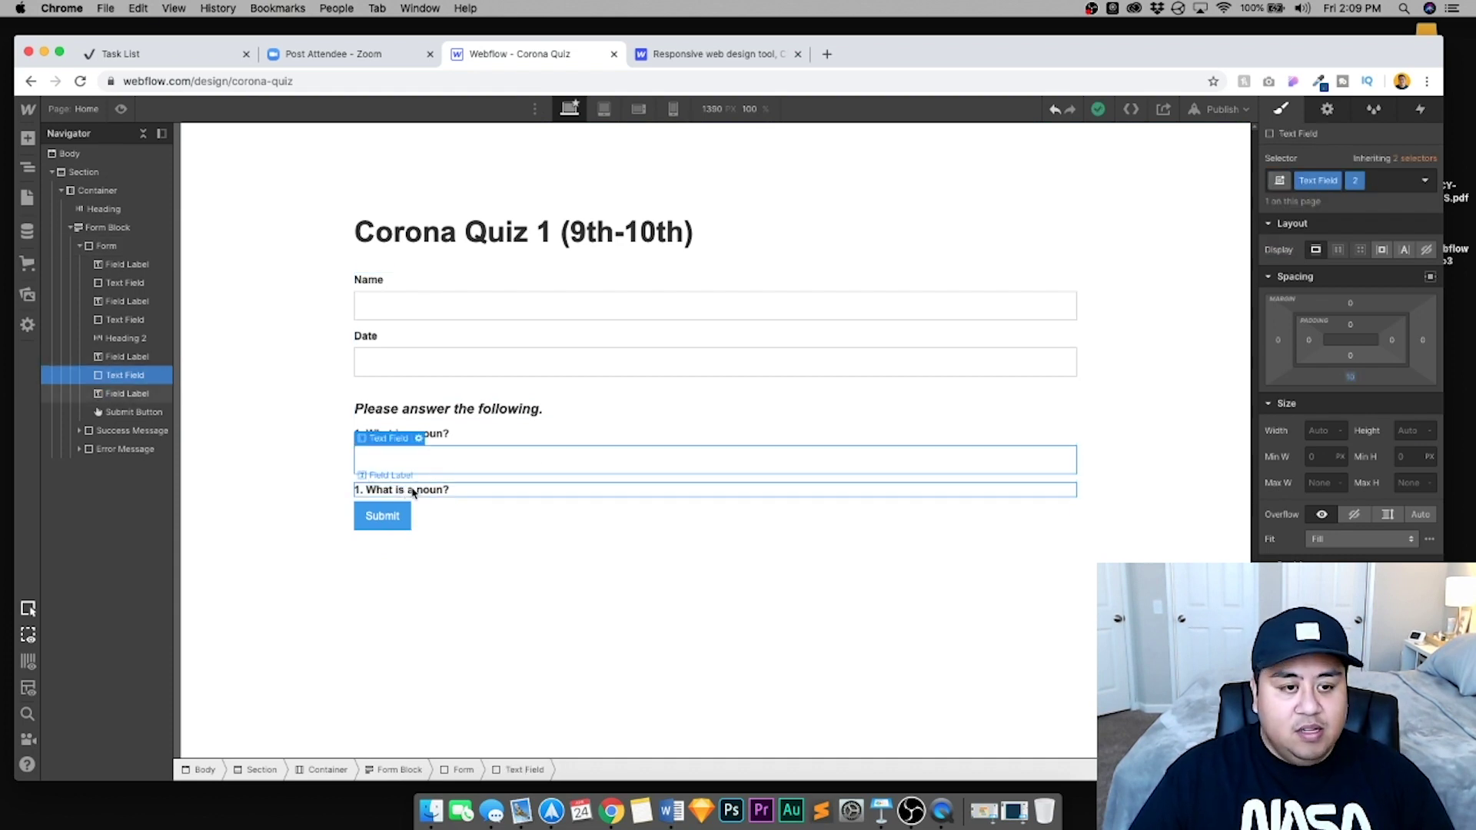
pyautogui.press('super+v')
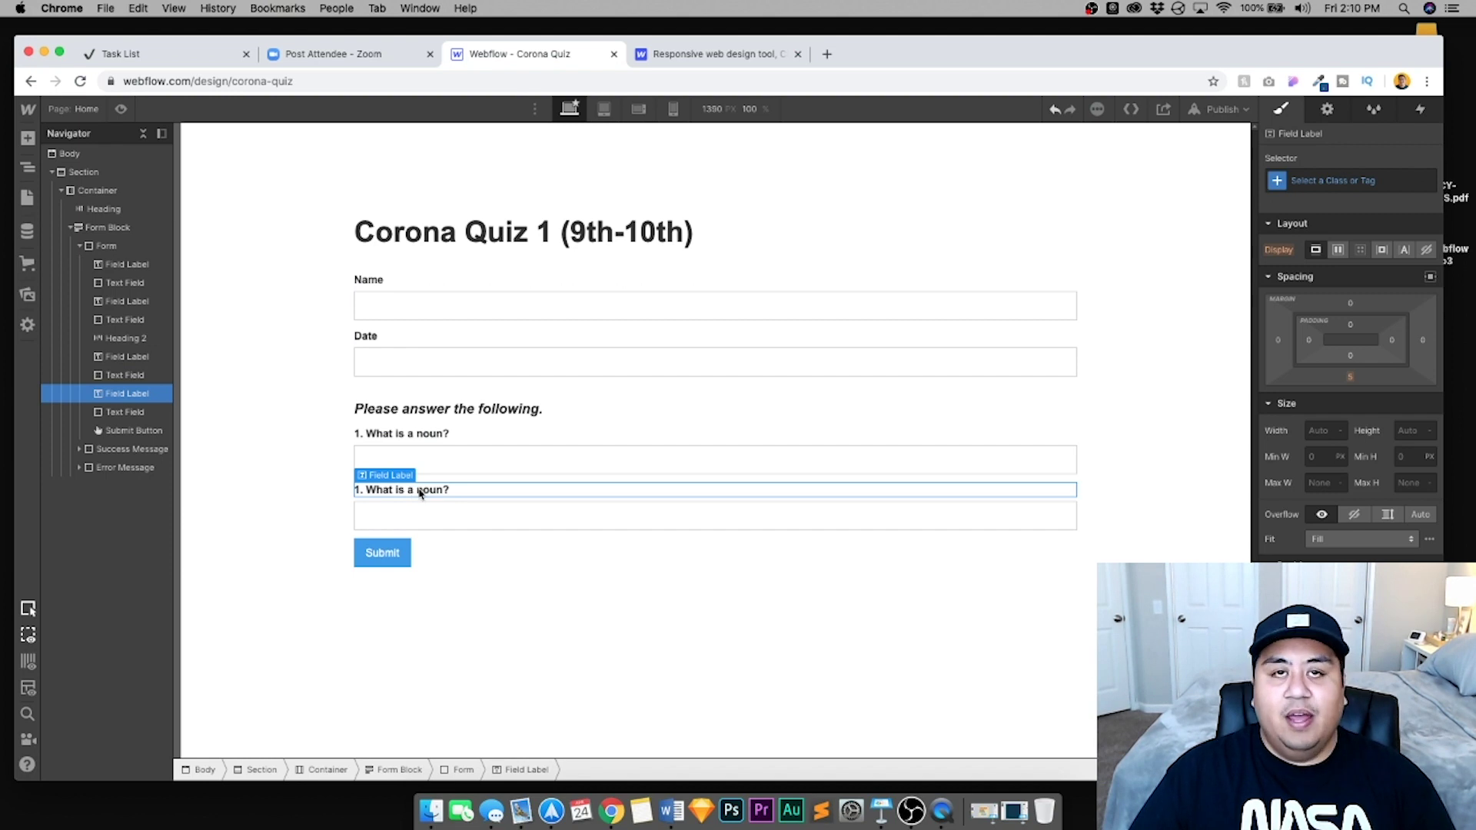
pyautogui.doubleClick(420, 492)
pyautogui.moveTo(454, 490); pyautogui.dragTo(312, 486)
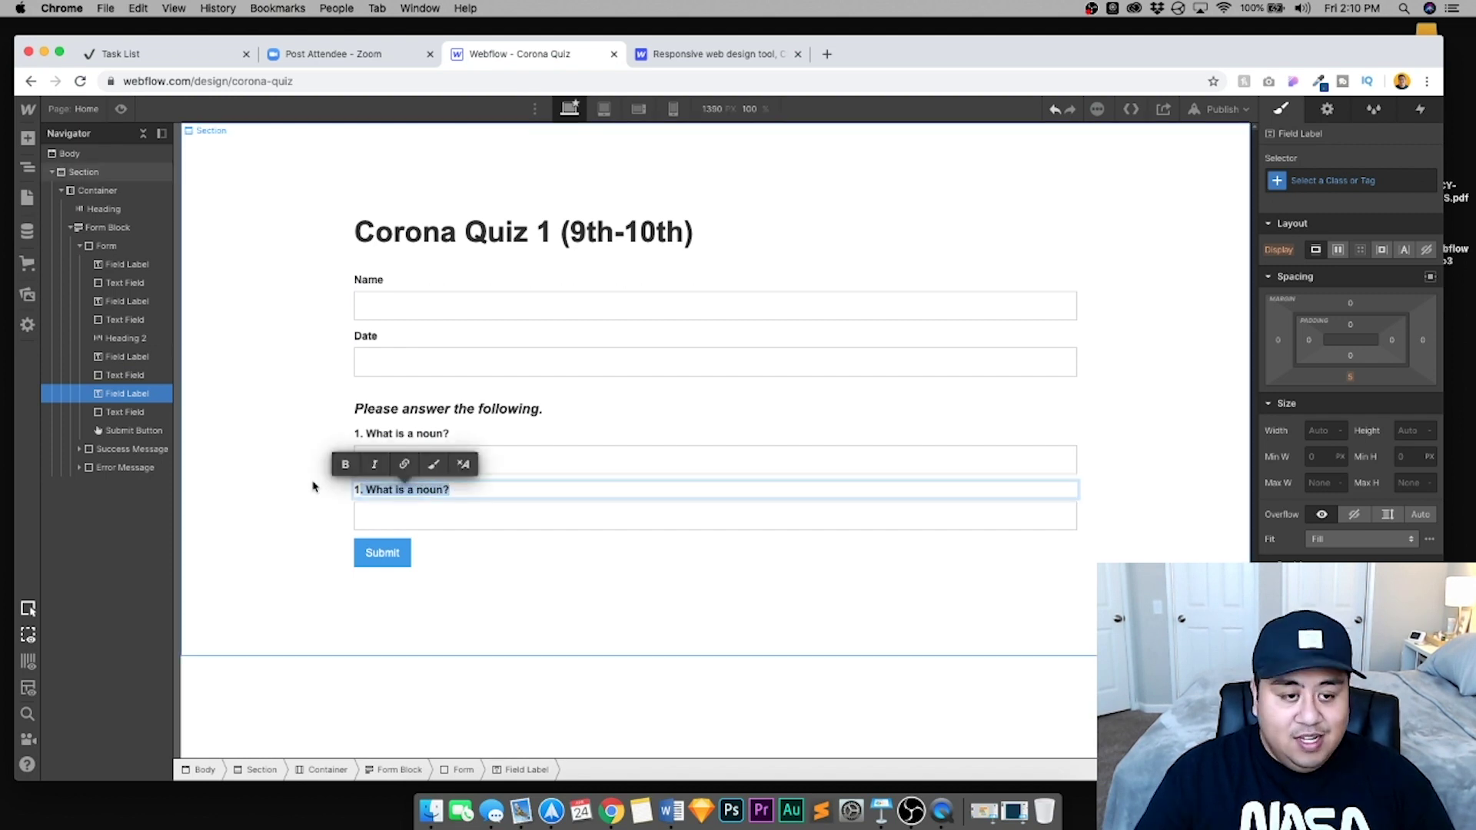
# Reword the duplicate label as the two-word noun question and add question 3 about group nouns
pyautogui.write('1')
pyautogui.write('.')
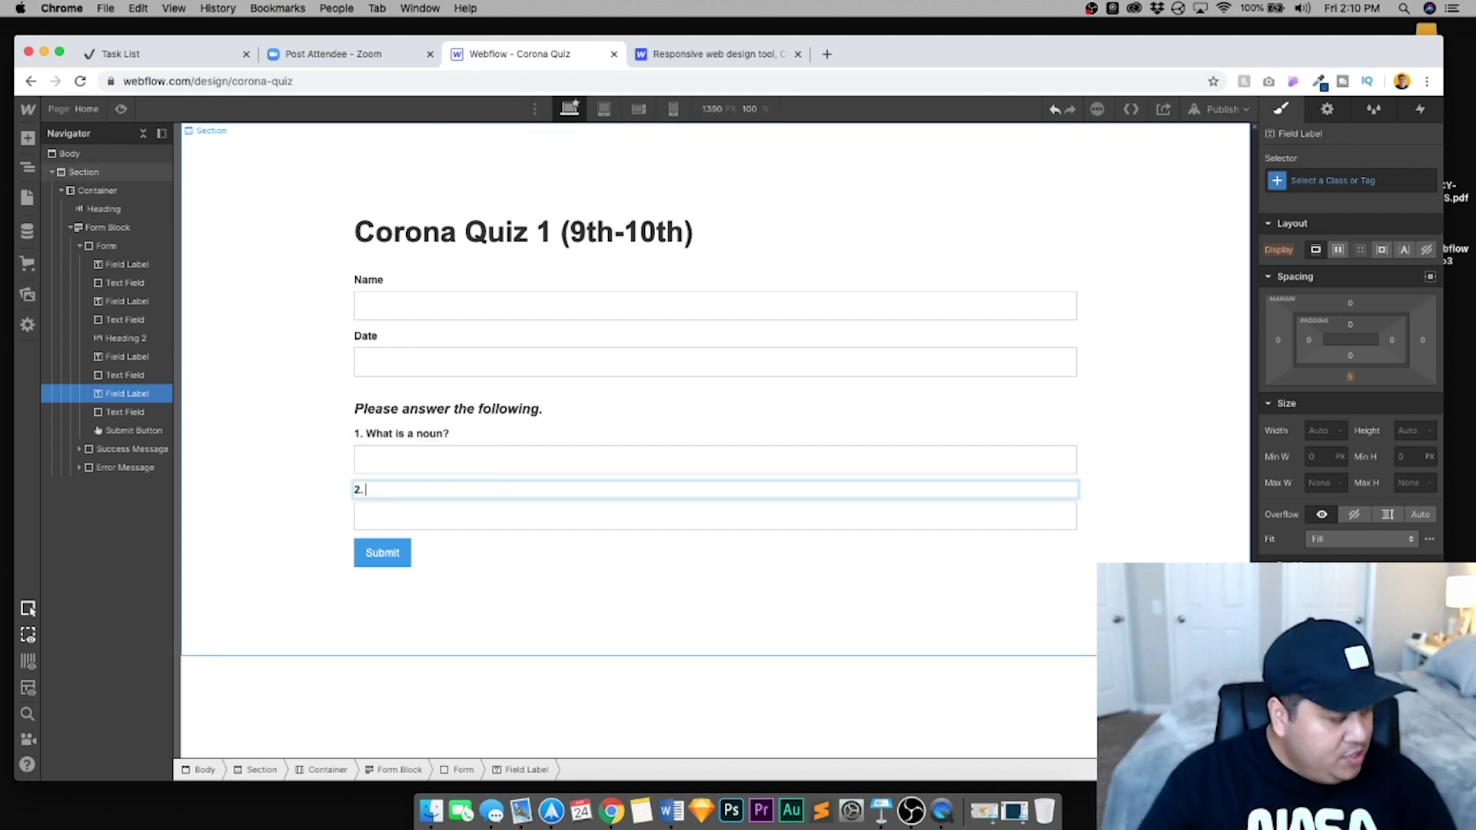
pyautogui.write(' What is a nou')
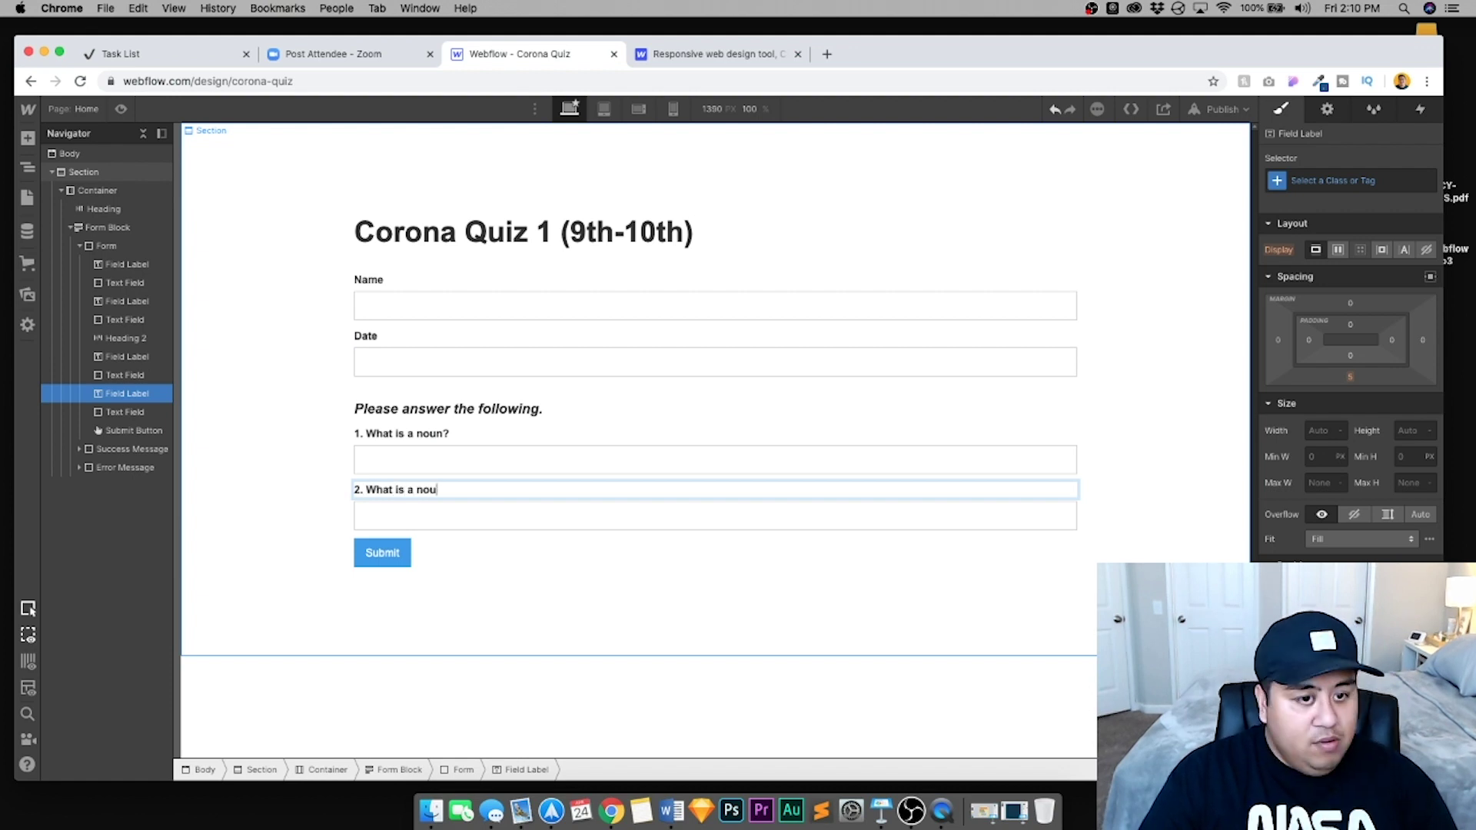
pyautogui.write('n that has two or more but ')
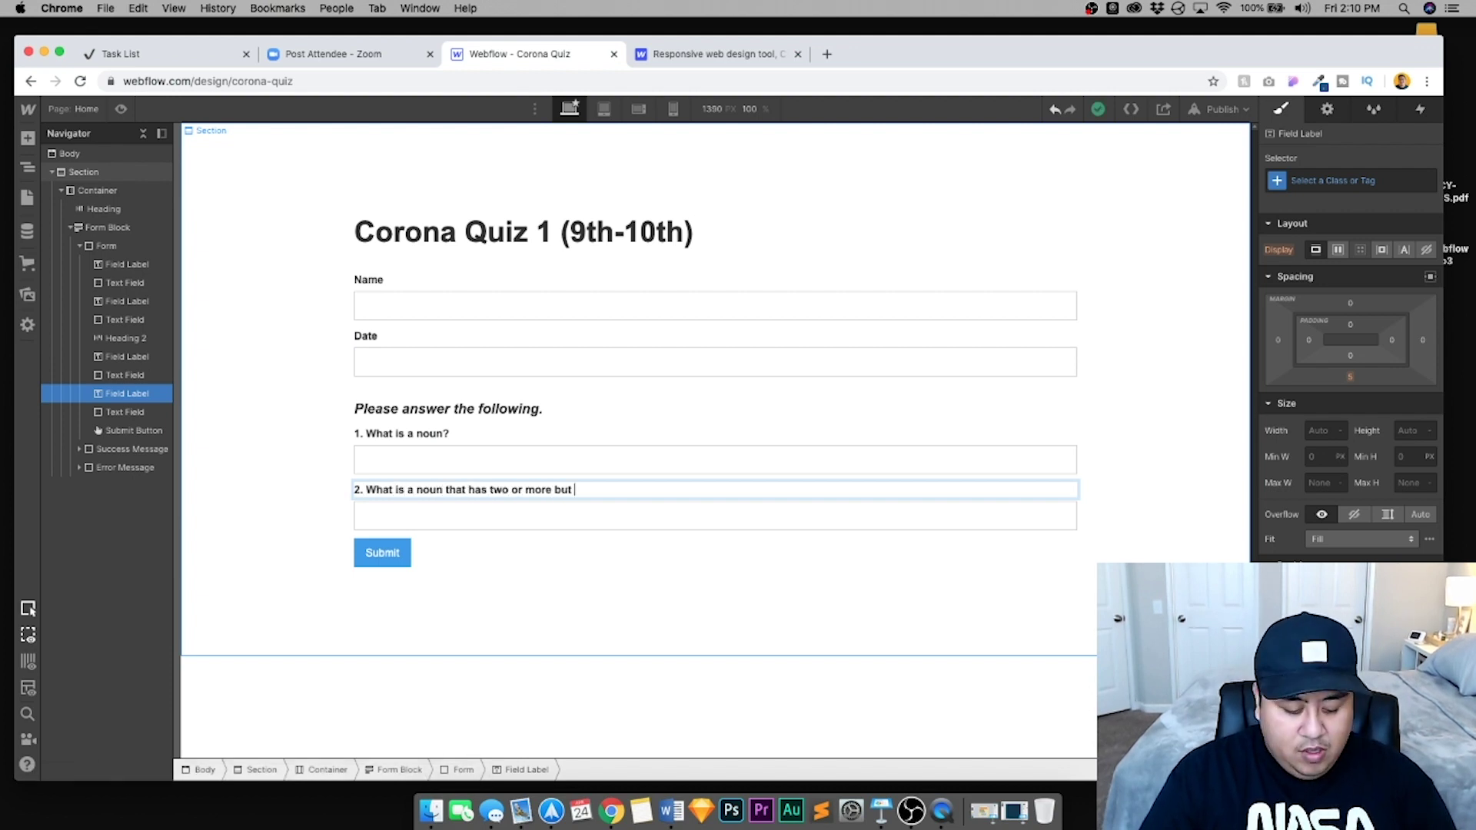
pyautogui.write('used as a single noun?')
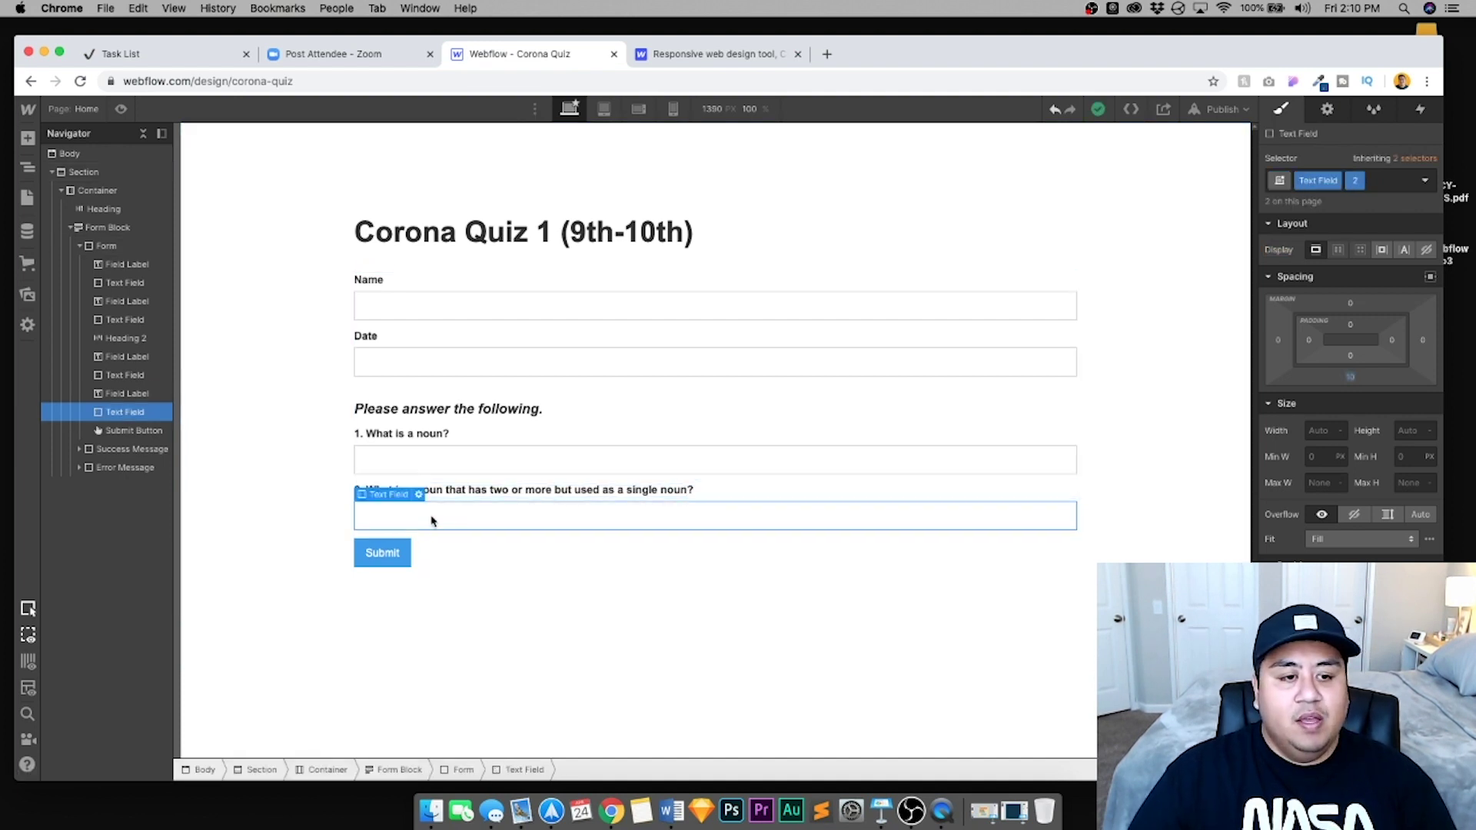
pyautogui.press('Escape')
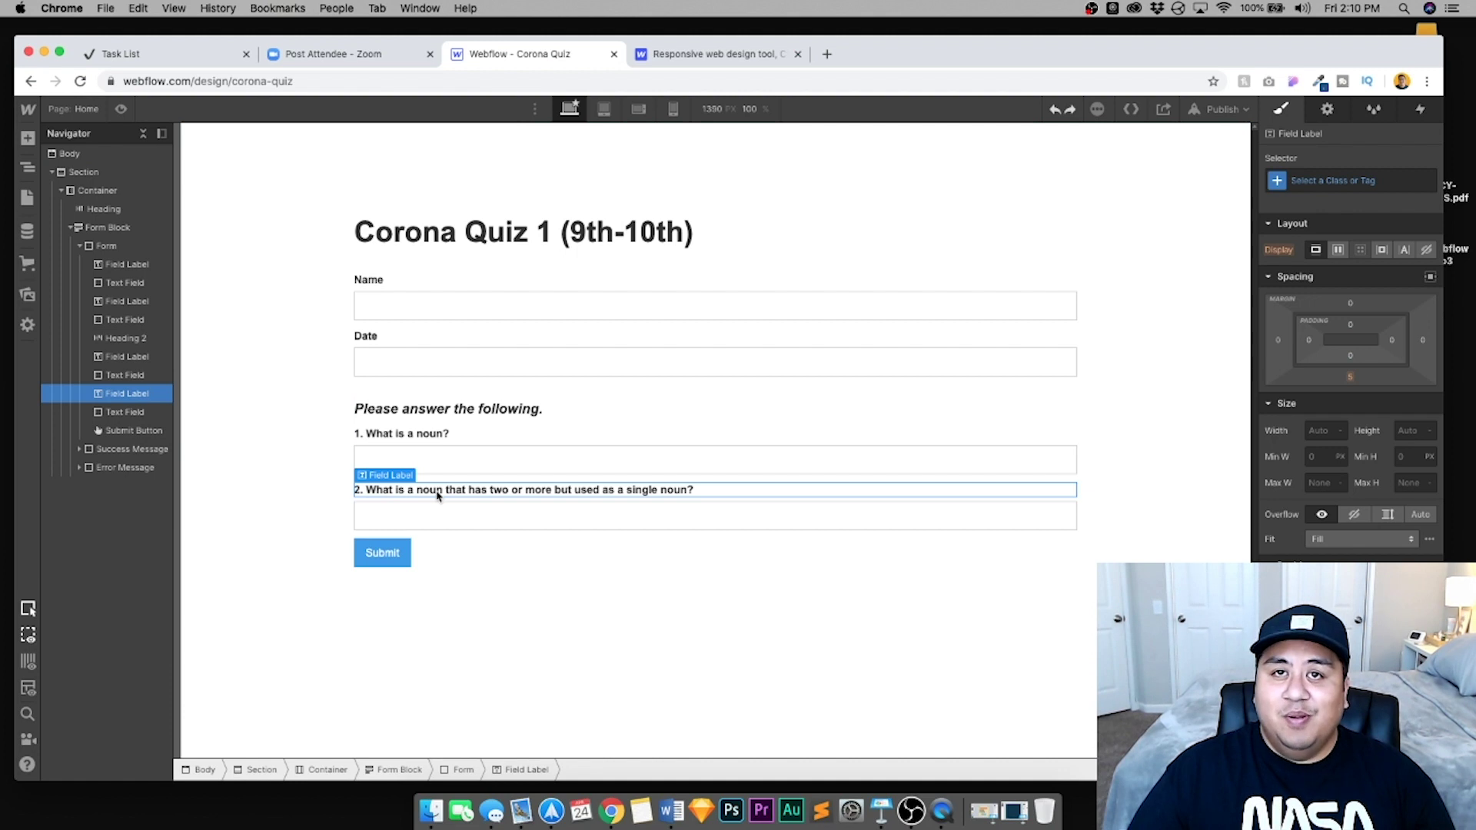
pyautogui.press('super+c')
pyautogui.click(445, 515)
pyautogui.press('super+v')
pyautogui.press('Return')
pyautogui.write('3. Wha')
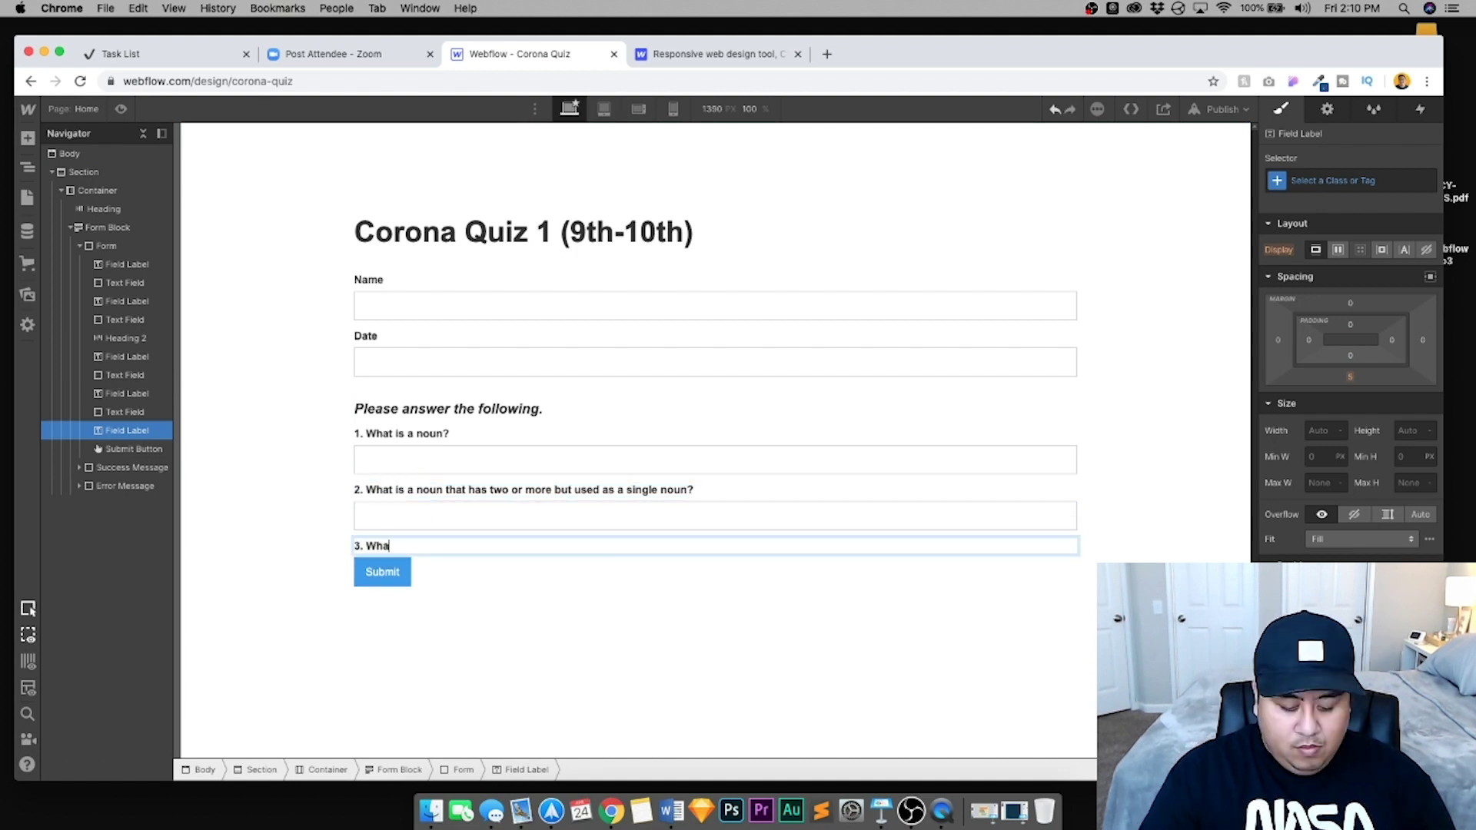
pyautogui.write('t is a noun that names a group but is singular in form?')
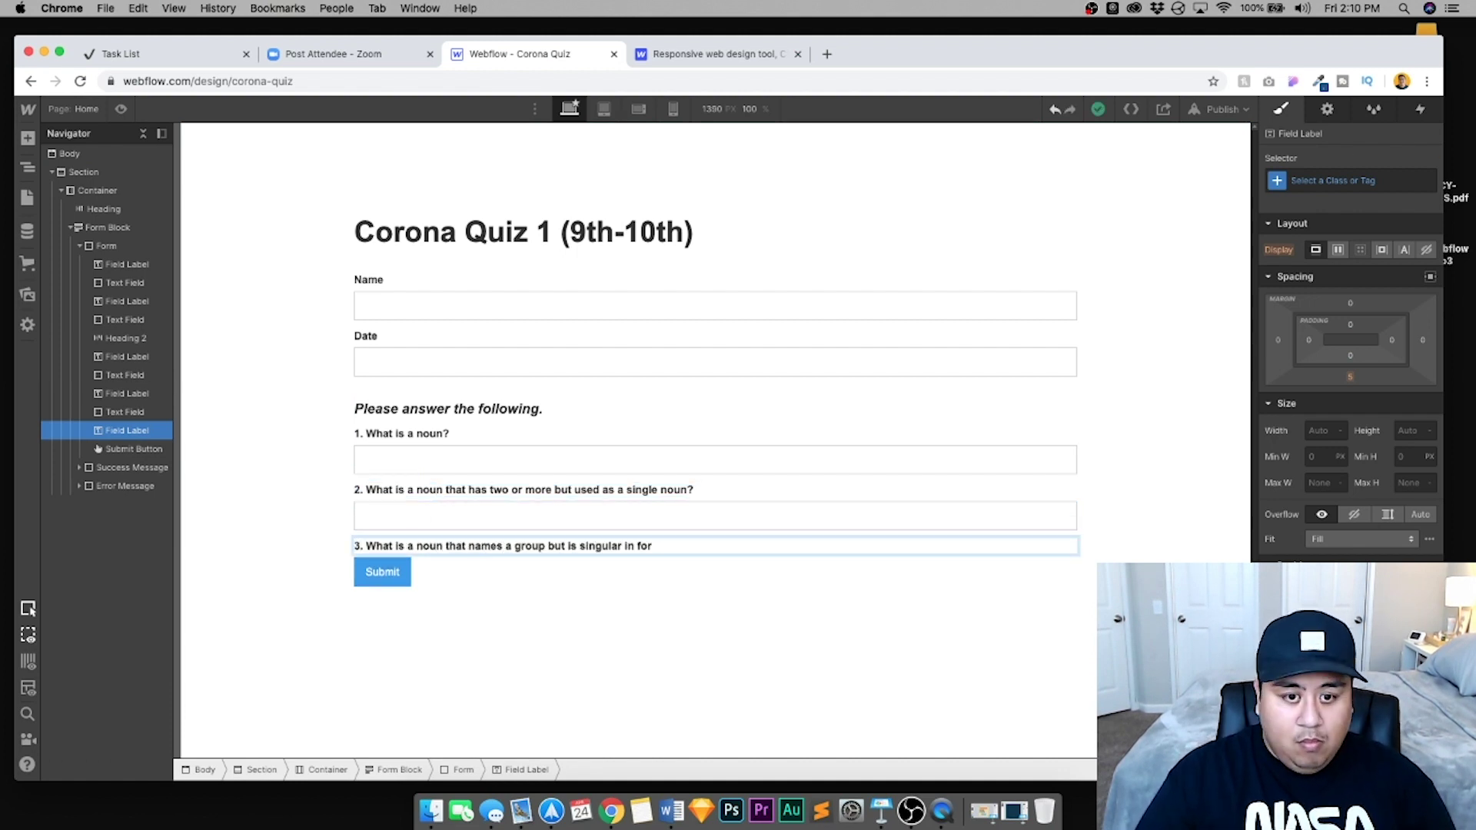
# Add an answer field under question 3 and a question 4 label about non-specific nouns
pyautogui.click(450, 525)
pyautogui.press('super+c')
pyautogui.click(470, 547)
pyautogui.press('super+v')
pyautogui.click(476, 546)
pyautogui.press('super+c')
pyautogui.click(484, 573)
pyautogui.press('super+v')
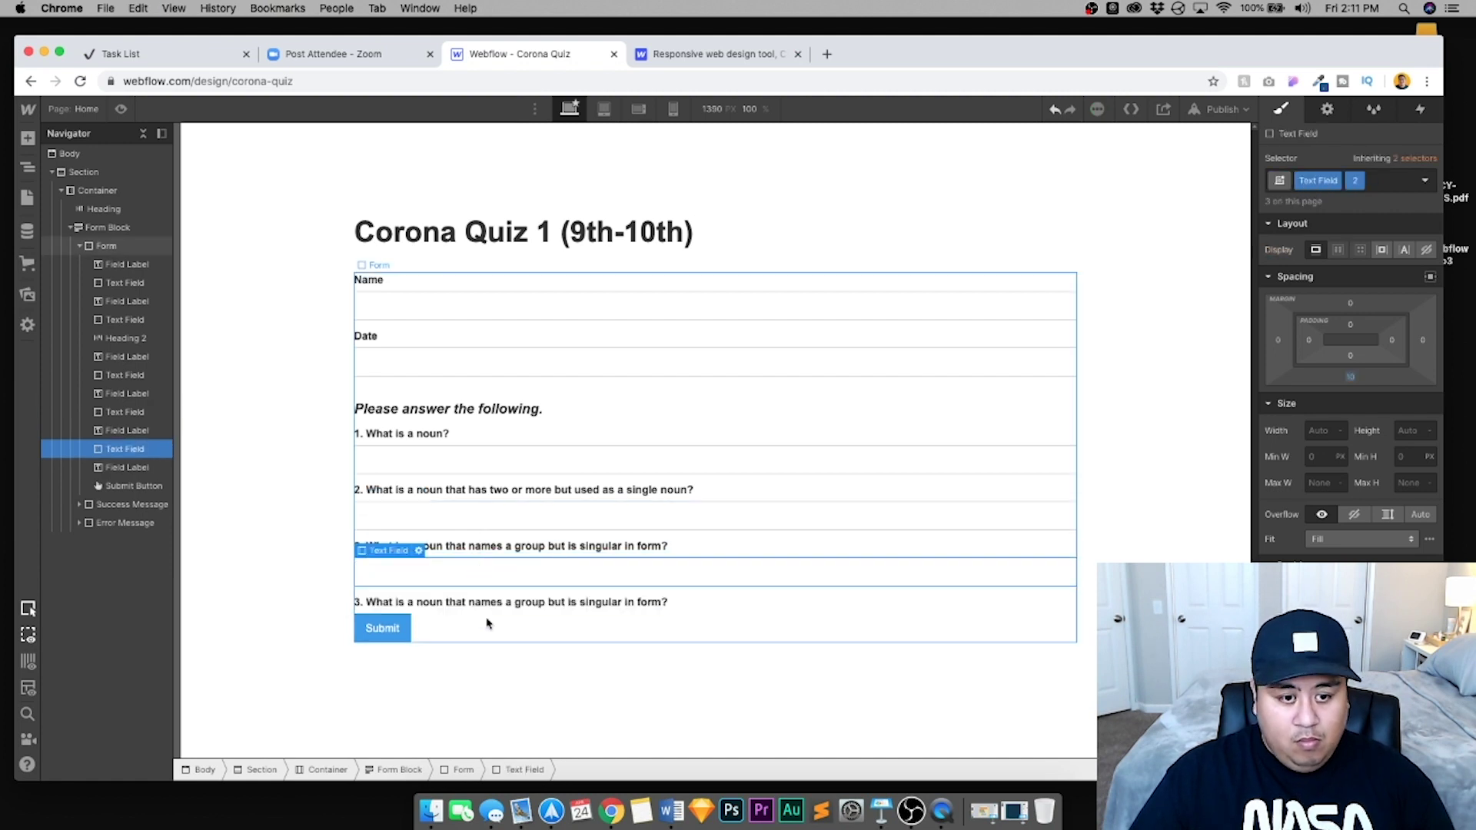
pyautogui.press('Return')
pyautogui.write('4. What is a noun tha')
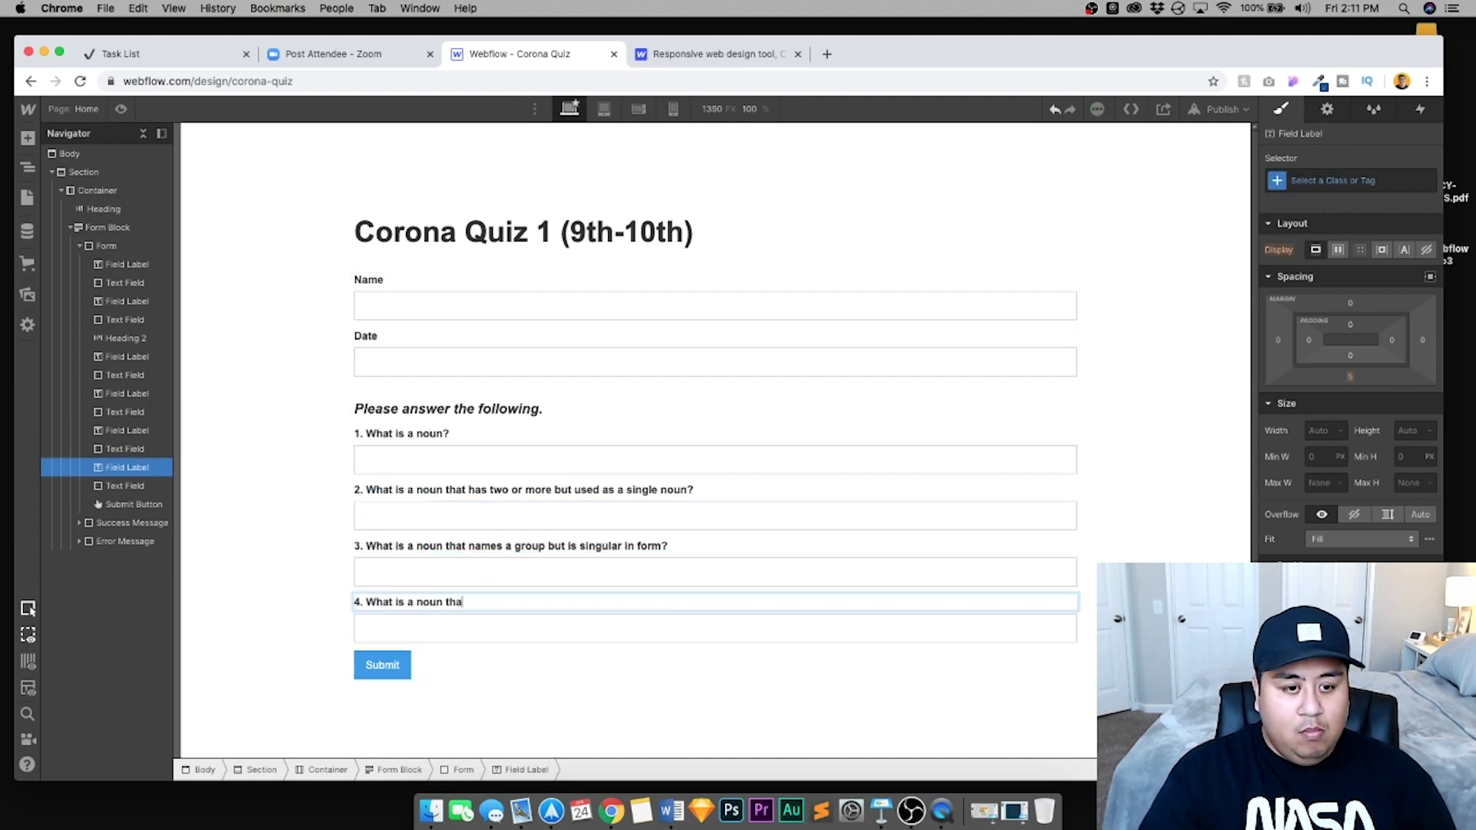
pyautogui.write('t does NOT name a particular (specific) person, pla')
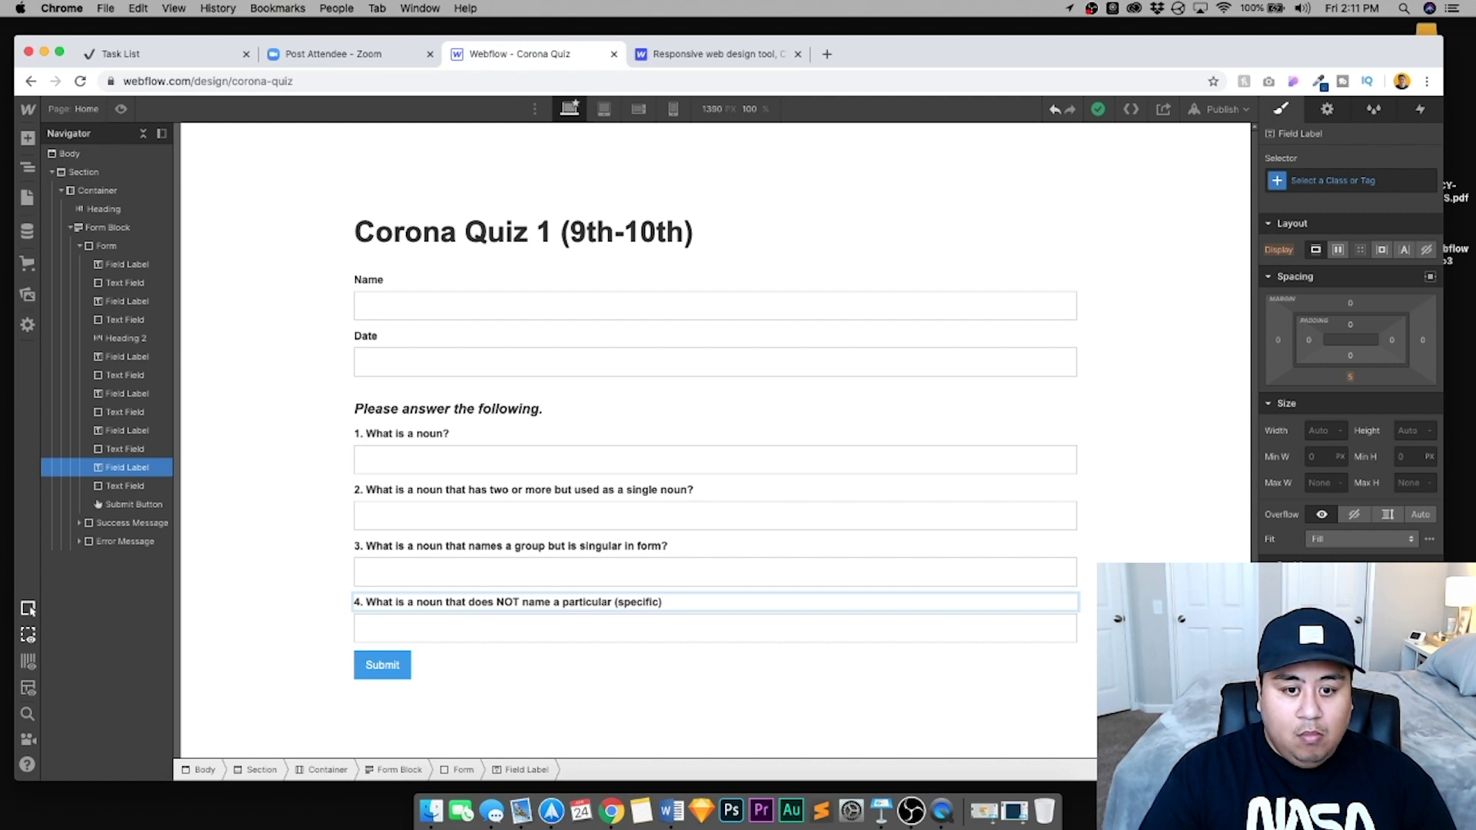
pyautogui.write('ce, thing, or idea?')
# Add question 5: 'What is a noun that names a particular (specific) person, place, thing, or idea?'
pyautogui.click(477, 627)
pyautogui.press('super+v')
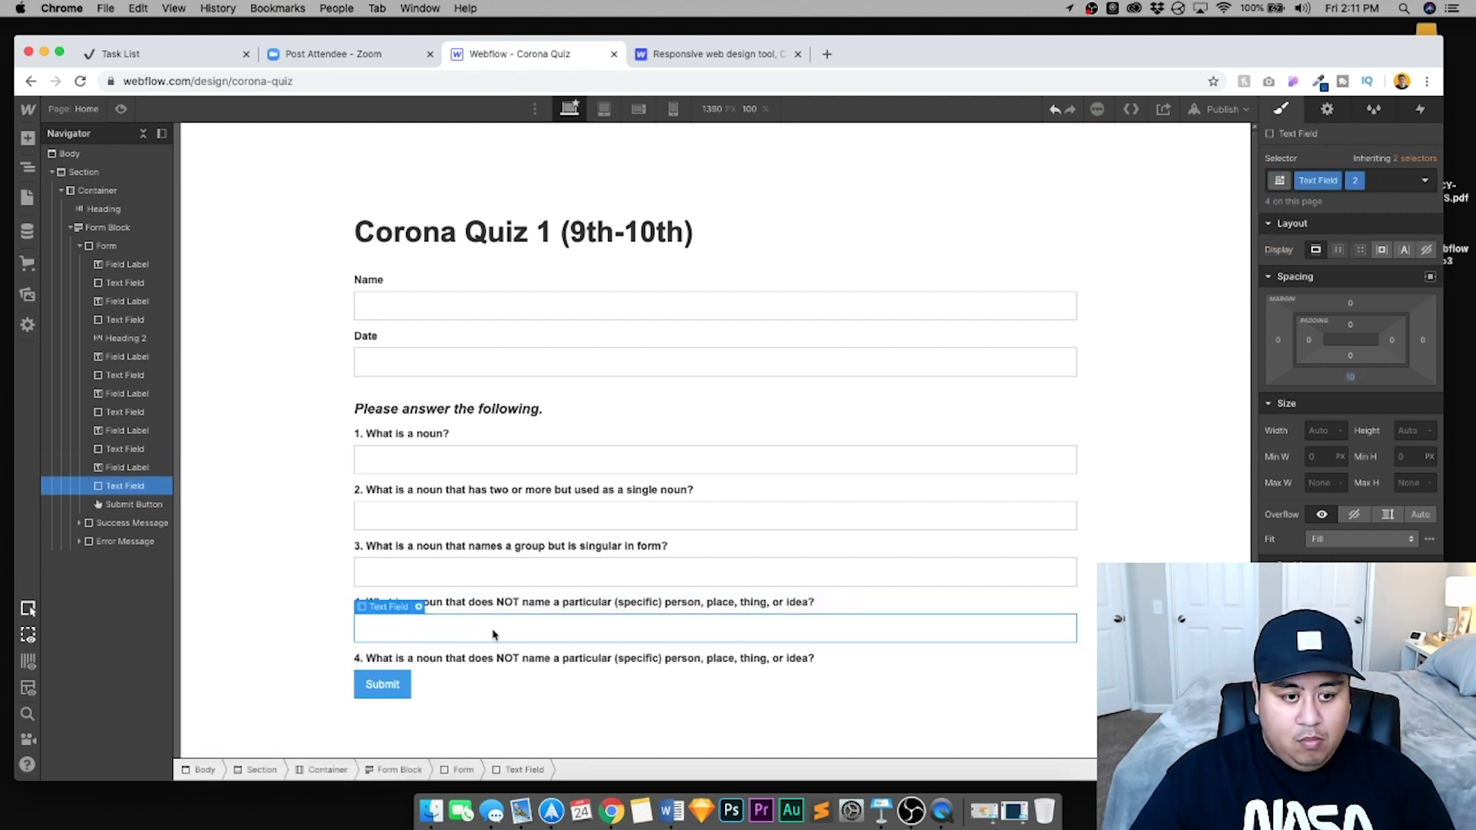
pyautogui.press('Return')
pyautogui.write('5. What is a group')
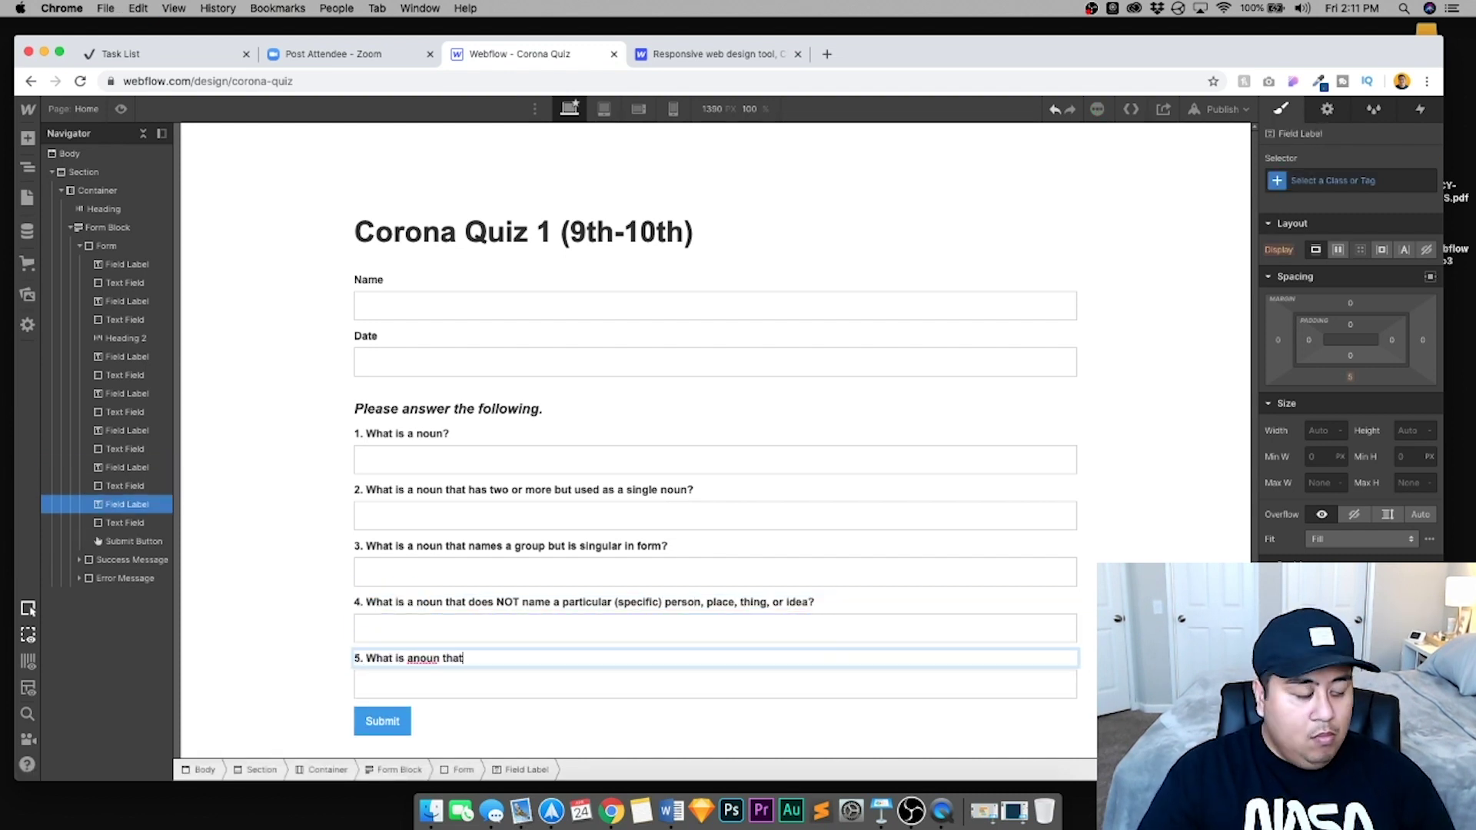
pyautogui.press('BackSpace')
pyautogui.press('BackSpace')
pyautogui.press('BackSpace')
pyautogui.press('BackSpace')
pyautogui.press('BackSpace')
pyautogui.write('noun that names a particular (specific')
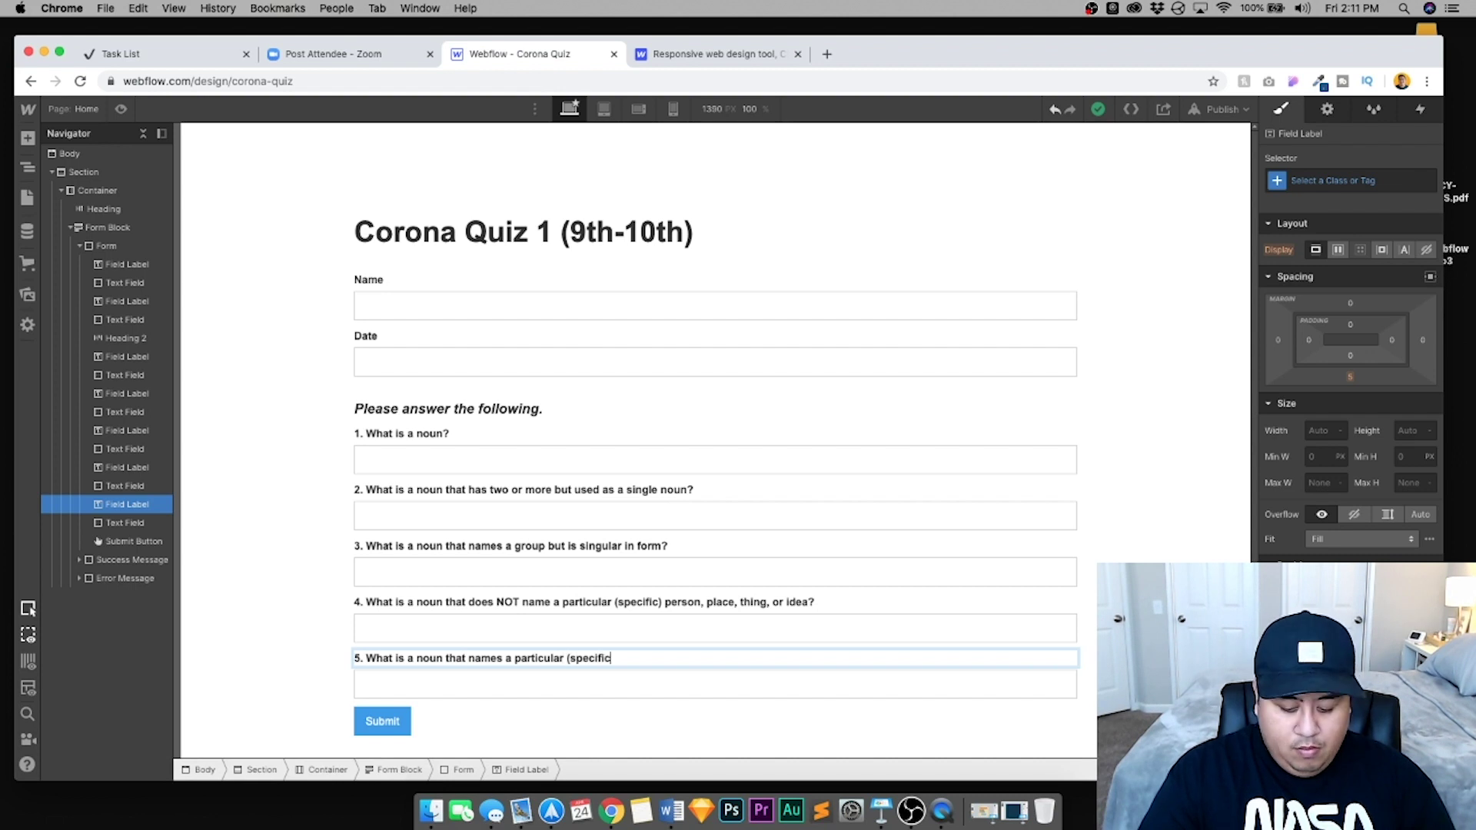
pyautogui.write(') person, place, thing, or idea?')
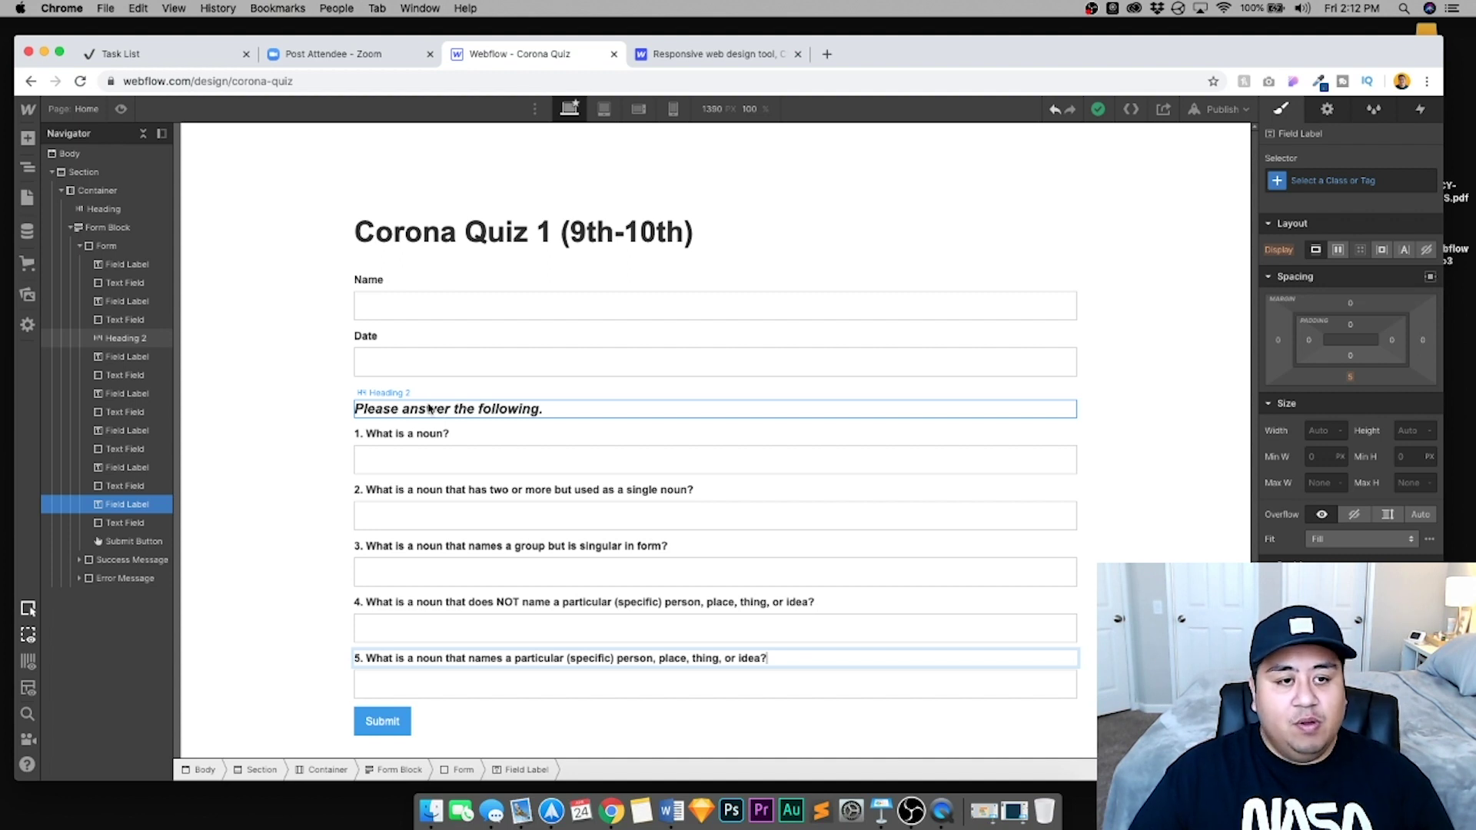
# Paste a copy of the 'Please answer the following.' heading below question 5's answer field
pyautogui.click(428, 409)
pyautogui.scroll(-1, 438, 462)
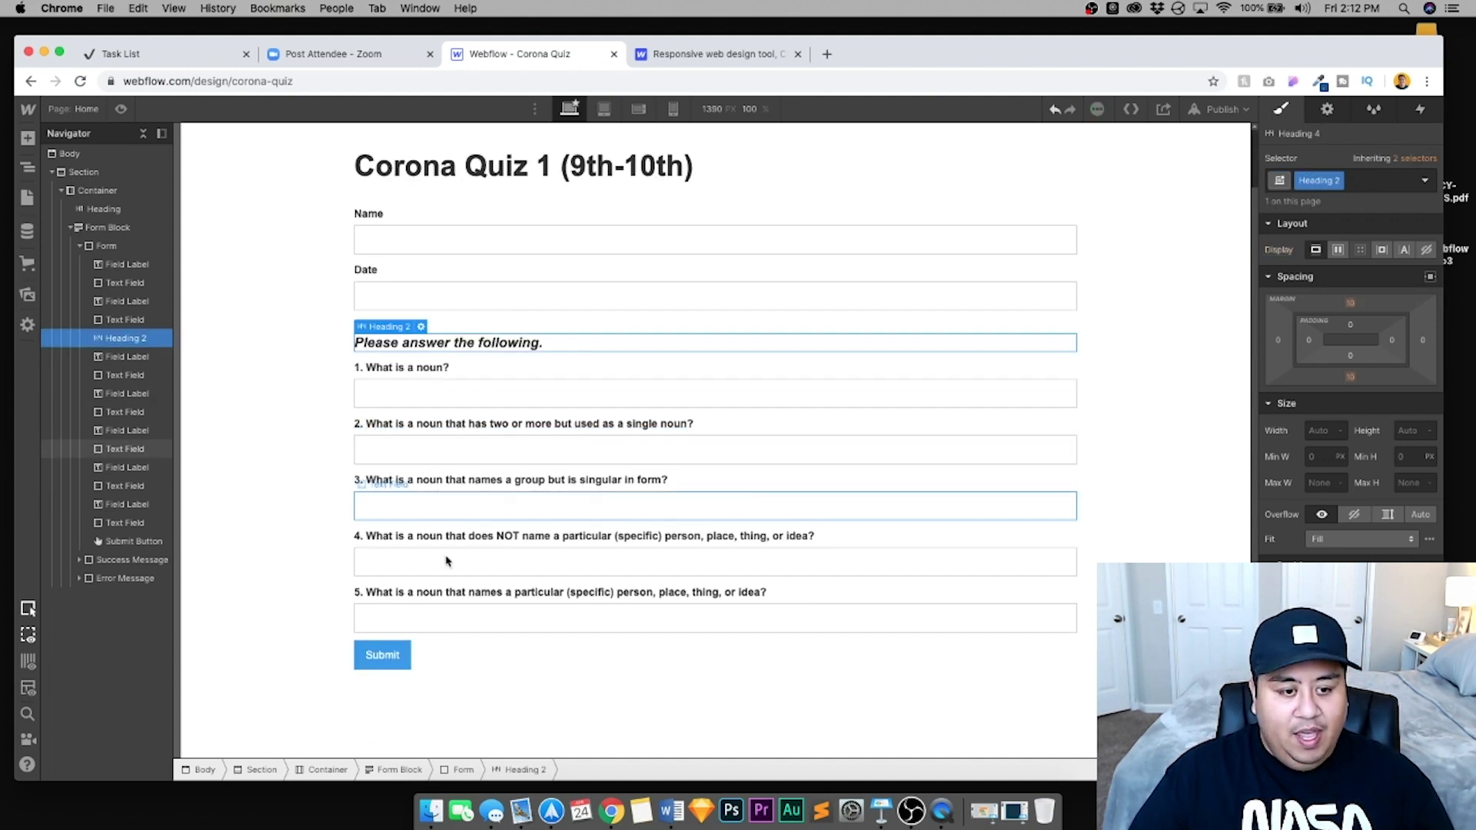
pyautogui.click(454, 615)
pyautogui.press('cmd+v')
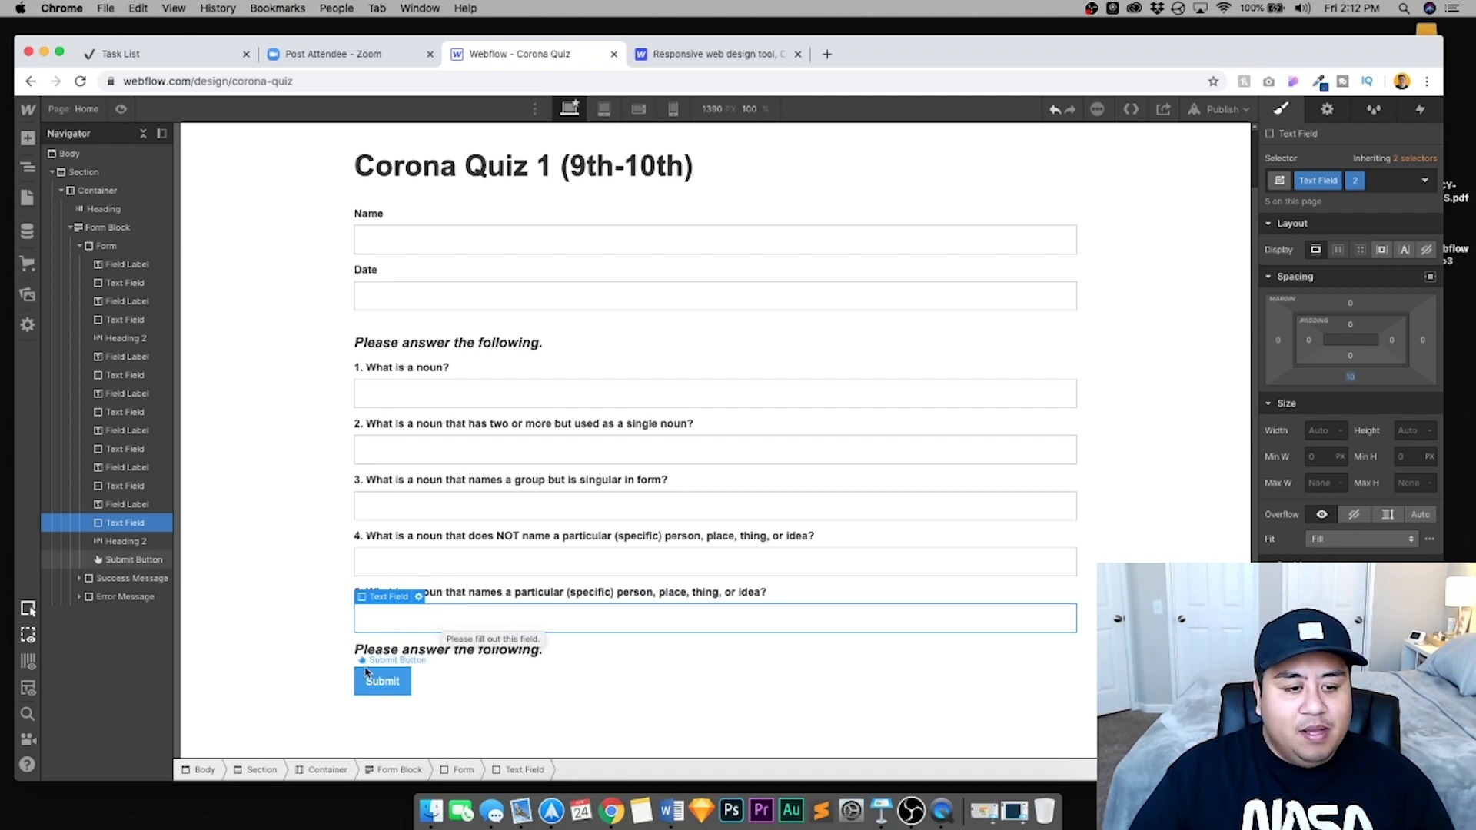
pyautogui.click(395, 649)
pyautogui.doubleClick(395, 650)
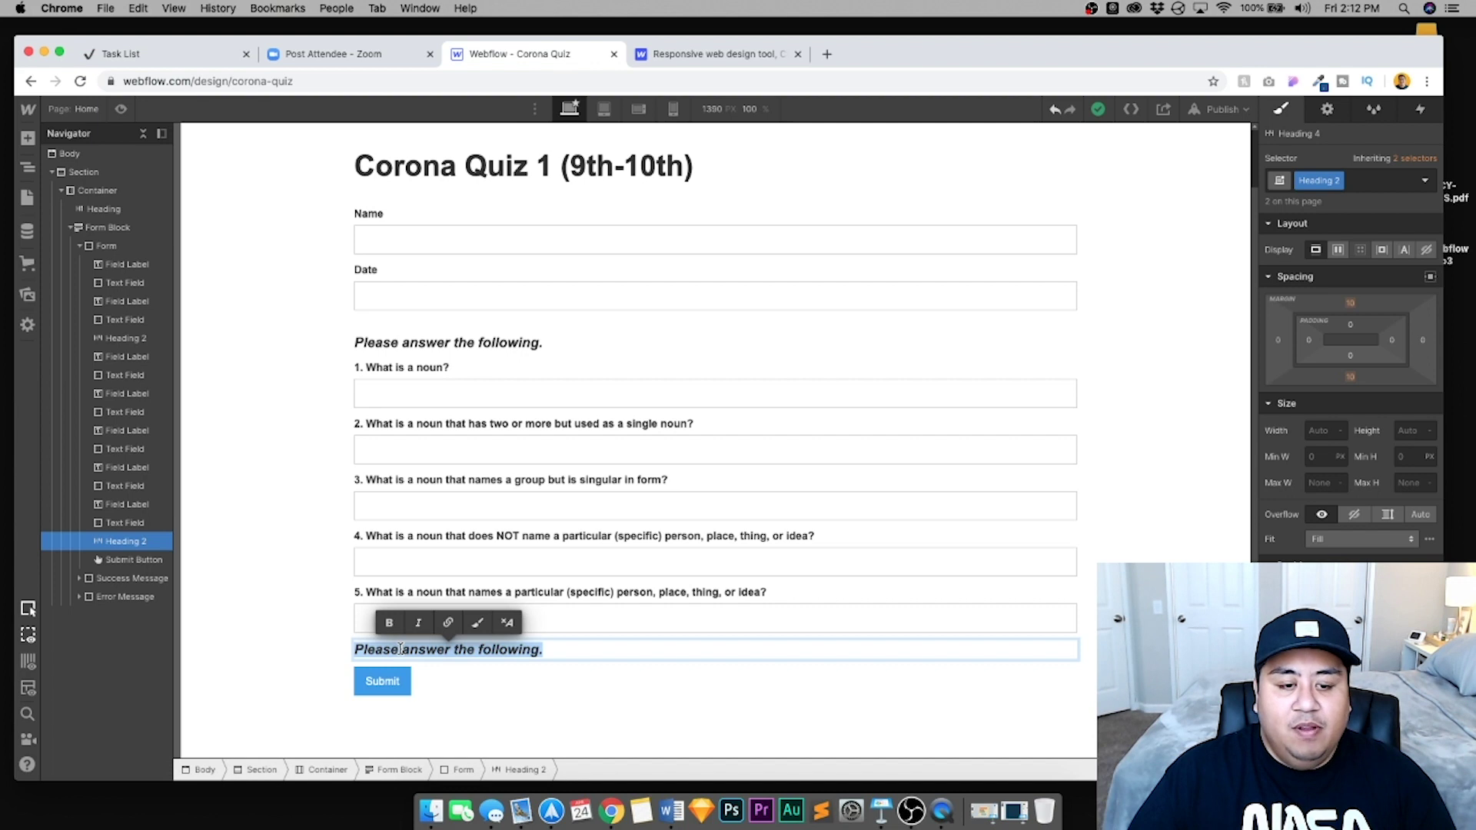
# Remove the '2' combo class from question 5's answer field
pyautogui.click(544, 629)
pyautogui.click(1374, 182)
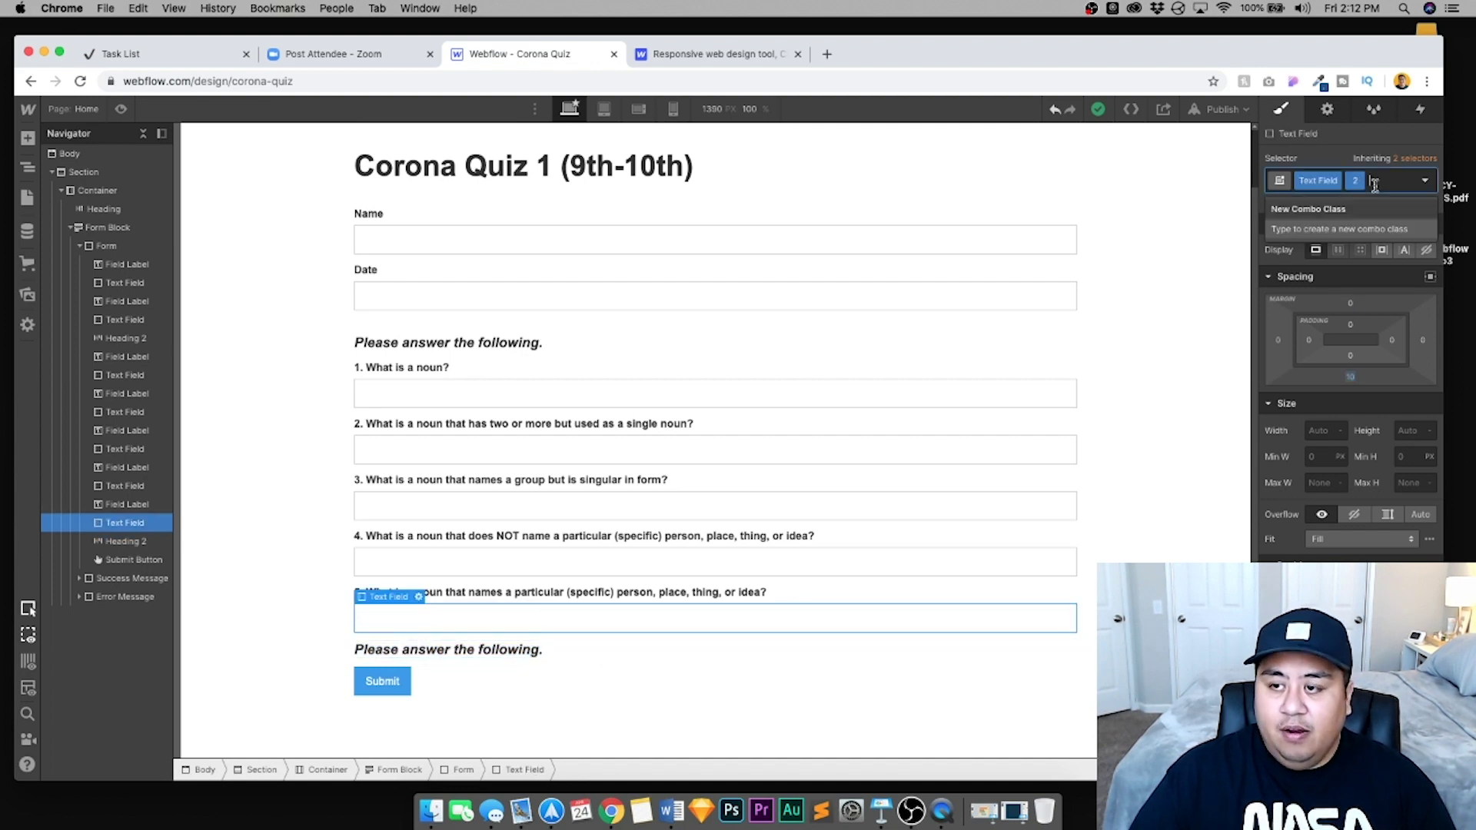
pyautogui.press('BackSpace')
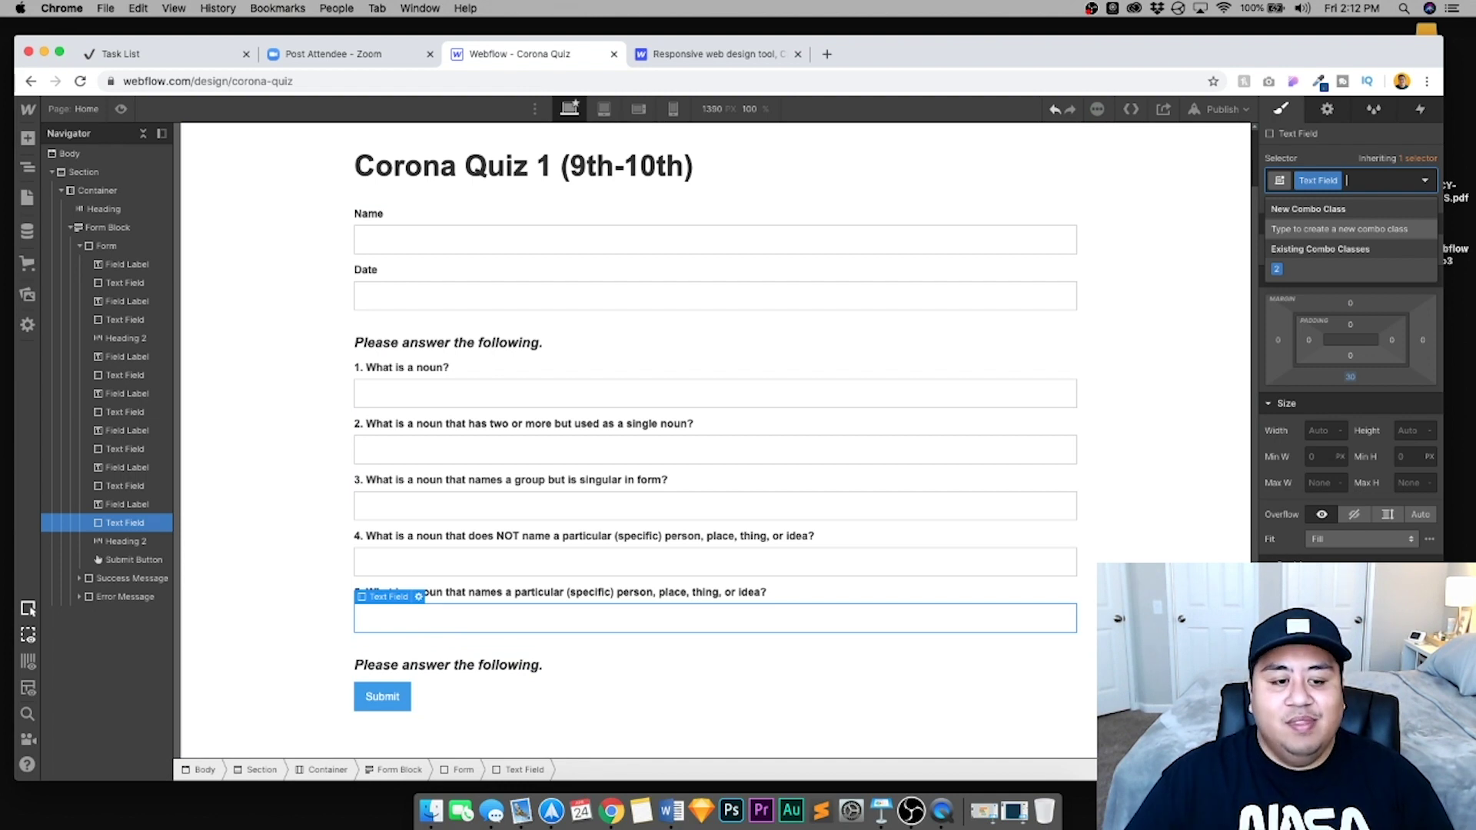
pyautogui.click(1212, 356)
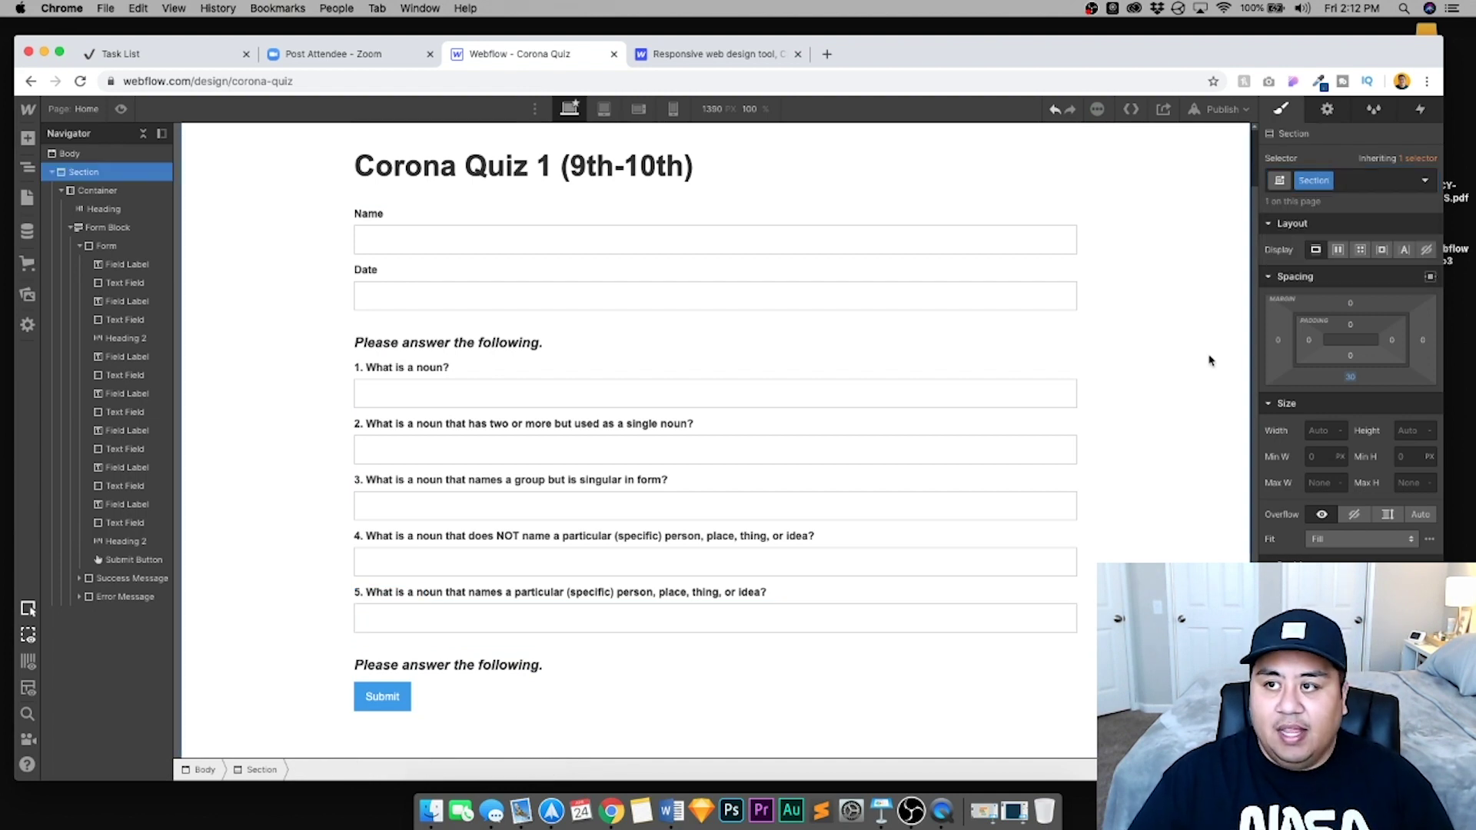
# Retype the heading copy as 'Please answer with the correct verb to use.'
pyautogui.click(469, 651)
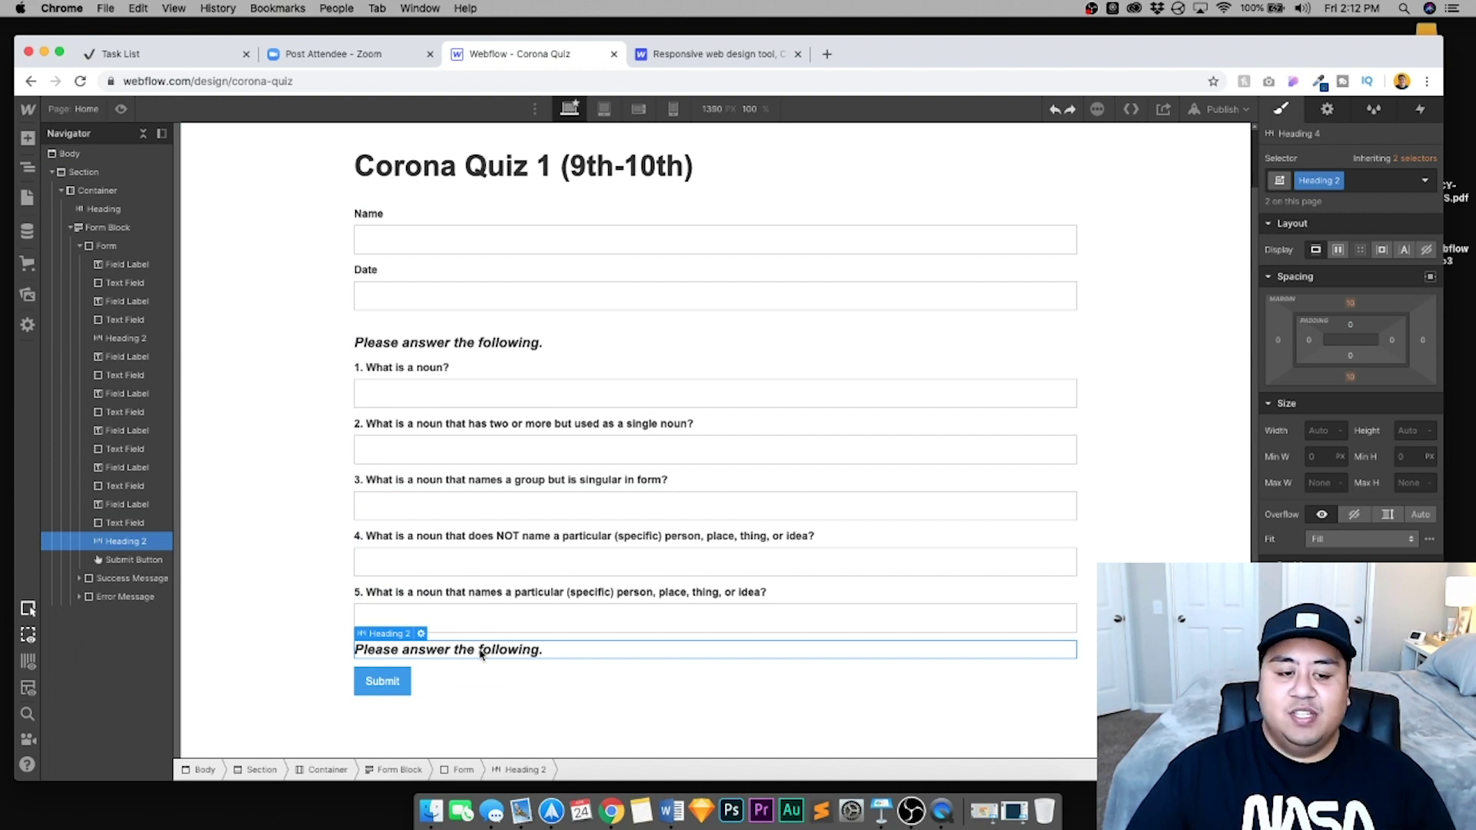
pyautogui.doubleClick(480, 653)
pyautogui.write('Please answer with the correct verb to use.')
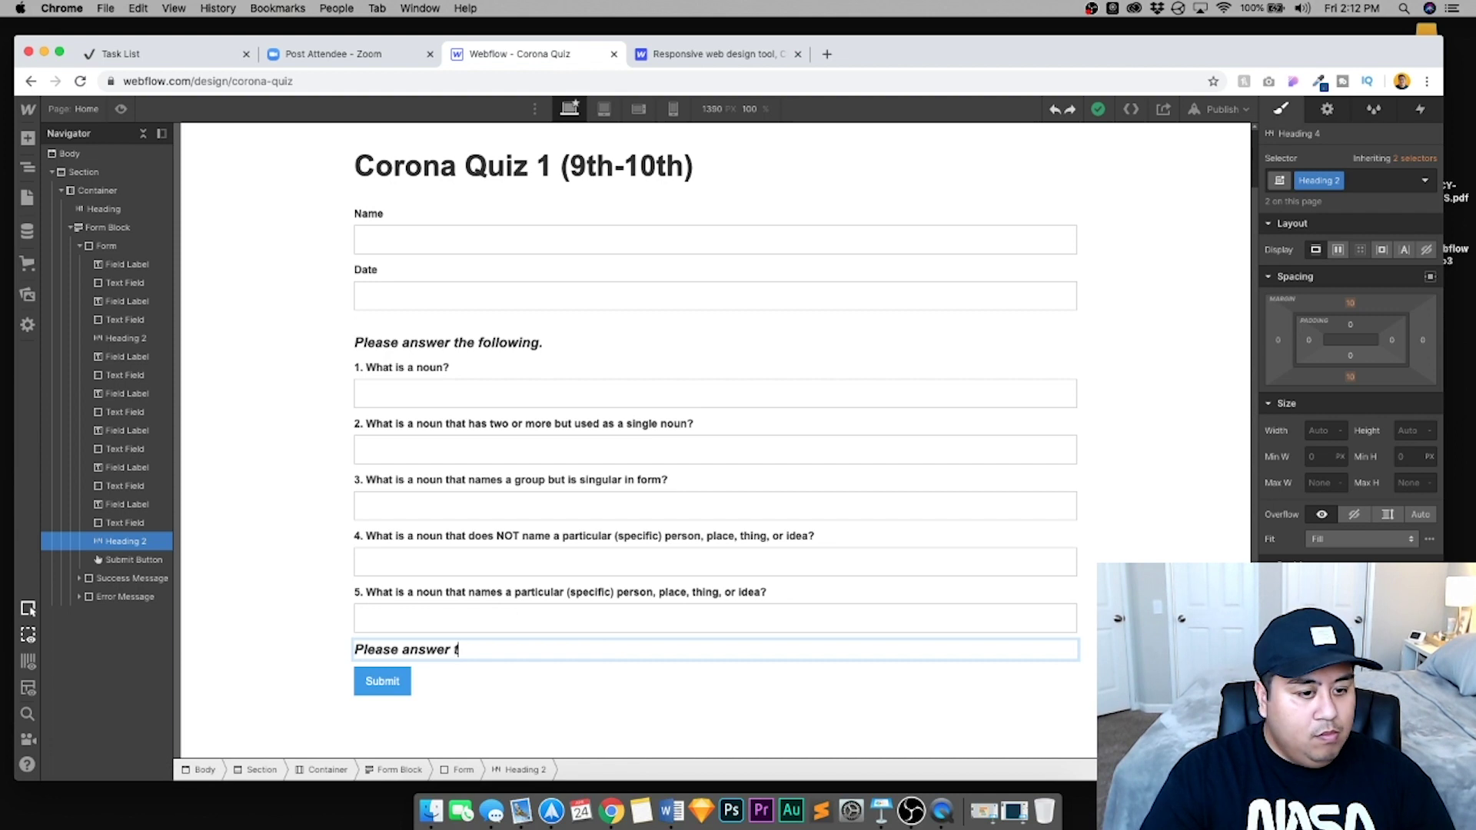
pyautogui.click(461, 367)
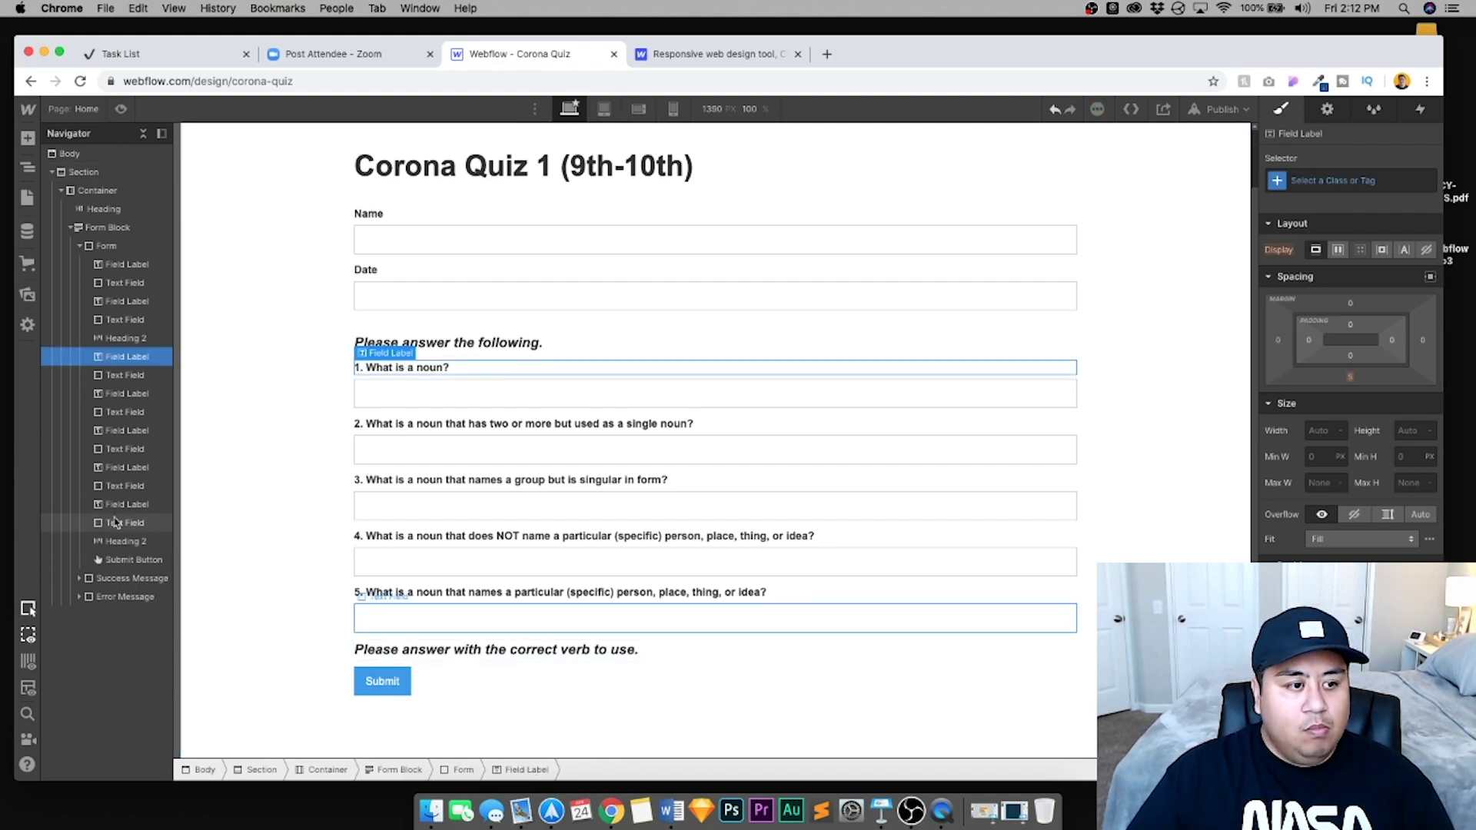
# Paste a label and field under the verb heading and type question 6 about governmental policies
pyautogui.click(407, 614)
pyautogui.click(475, 650)
pyautogui.press('super+v')
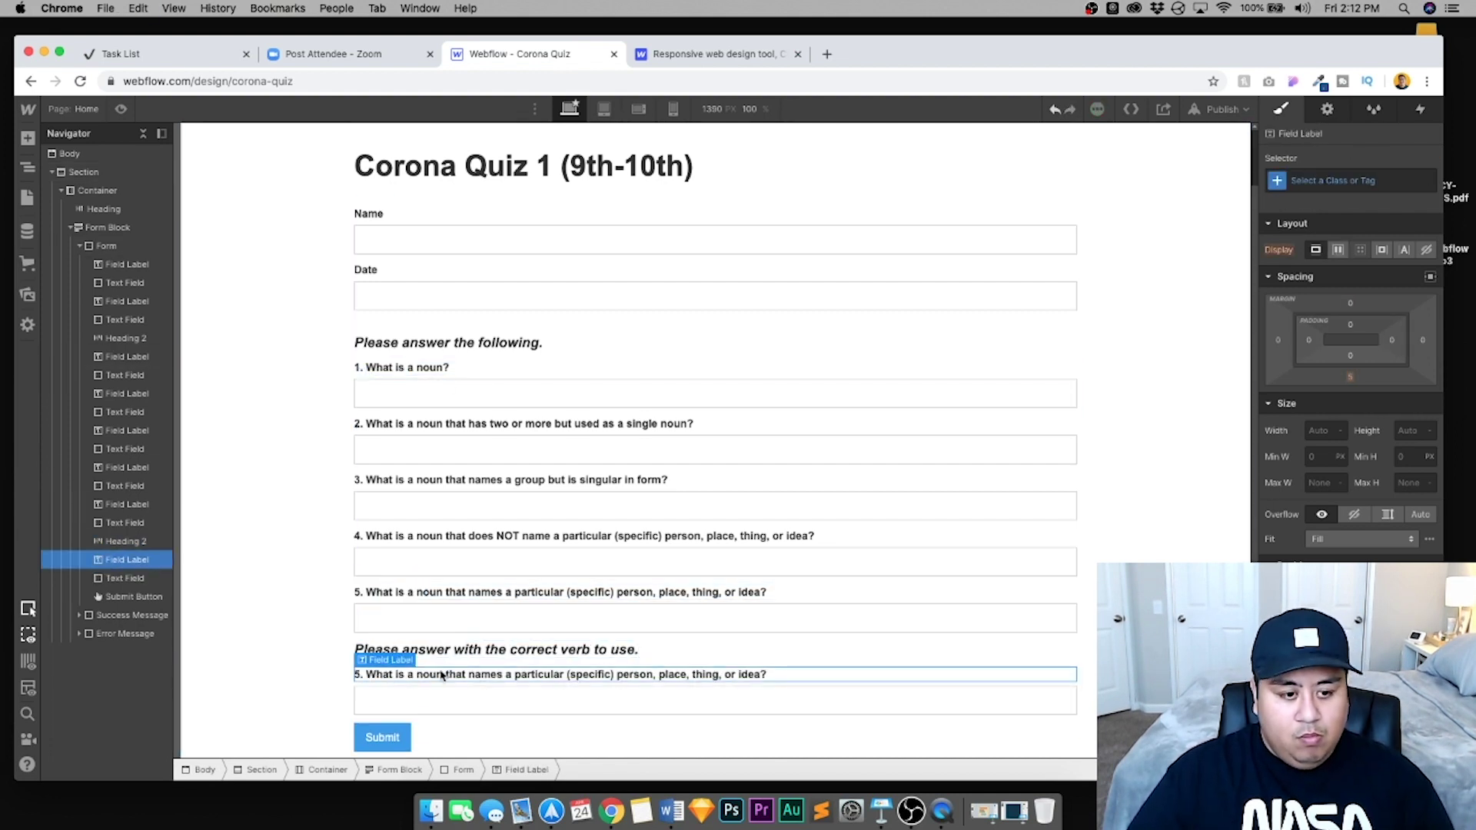
pyautogui.doubleClick(461, 674)
pyautogui.write('6. Some governmental policies in')
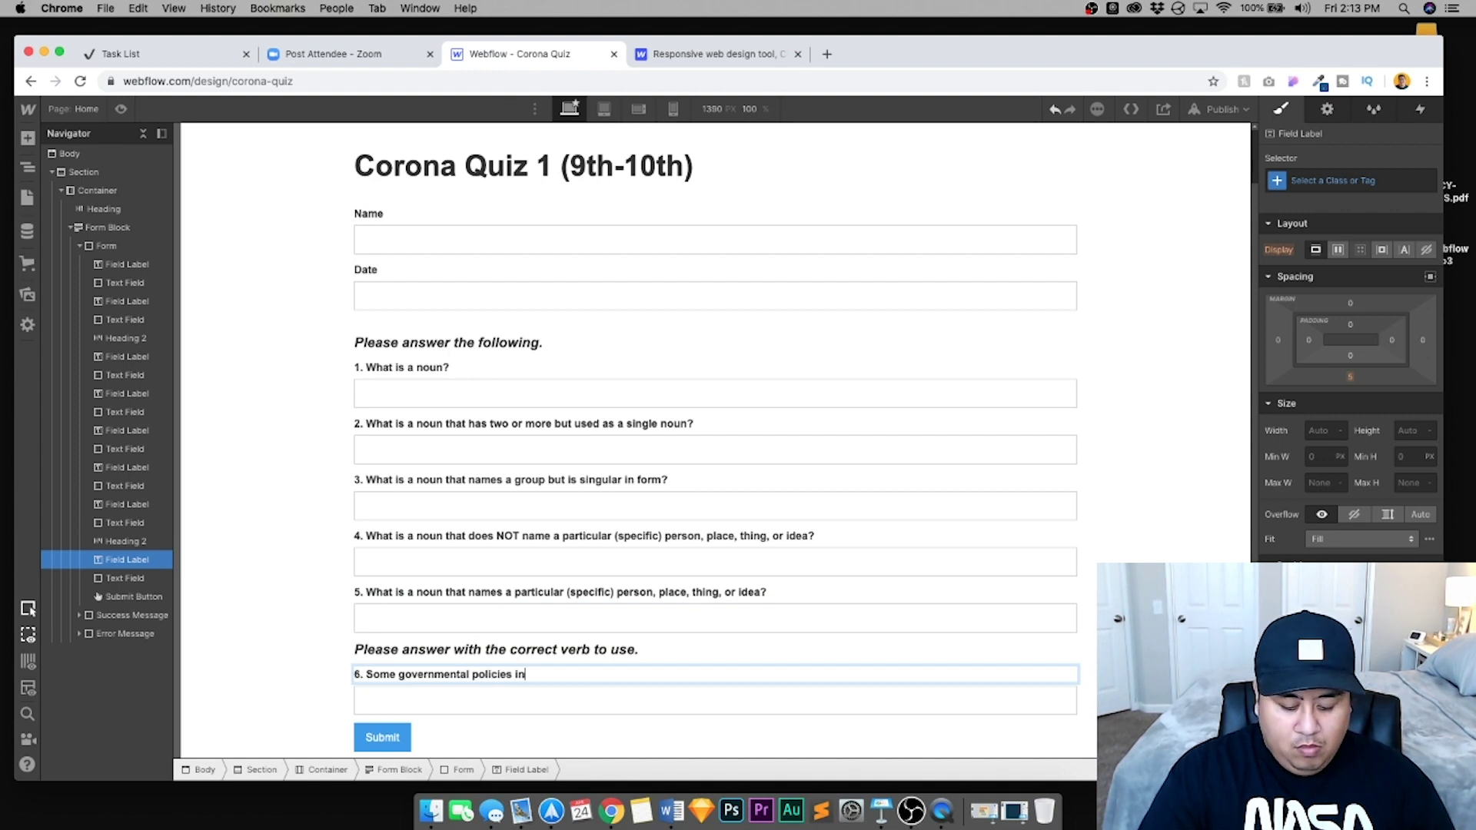
pyautogui.write(' America (point, points) to disturbing')
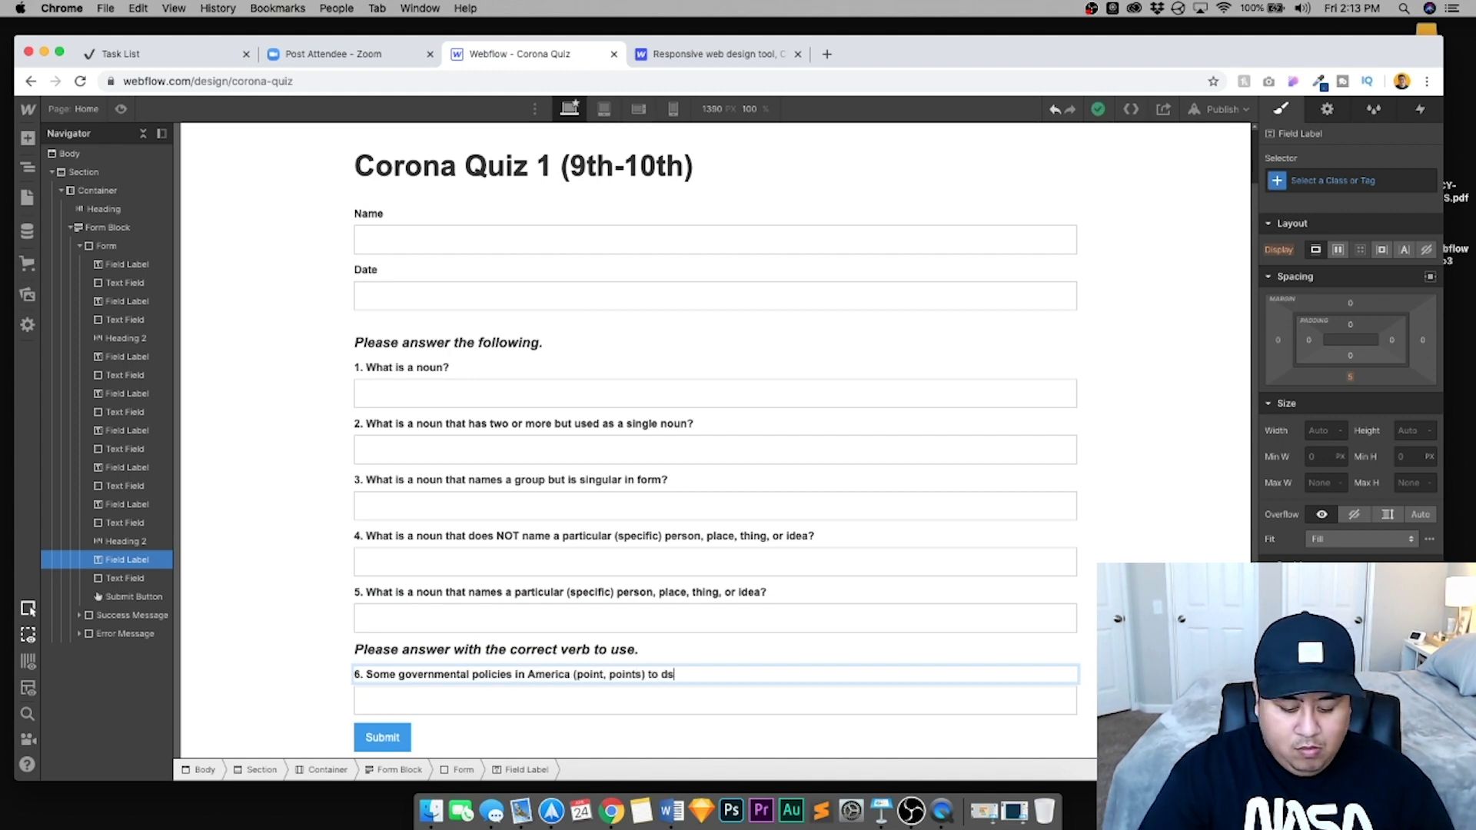
pyautogui.press('BackSpace')
pyautogui.press('BackSpace')
pyautogui.press('BackSpace')
pyautogui.press('BackSpace')
# Select words, the '(point, points)' choices and the whole line in question 6's label
pyautogui.doubleClick(548, 674)
pyautogui.tripleClick(554, 674)
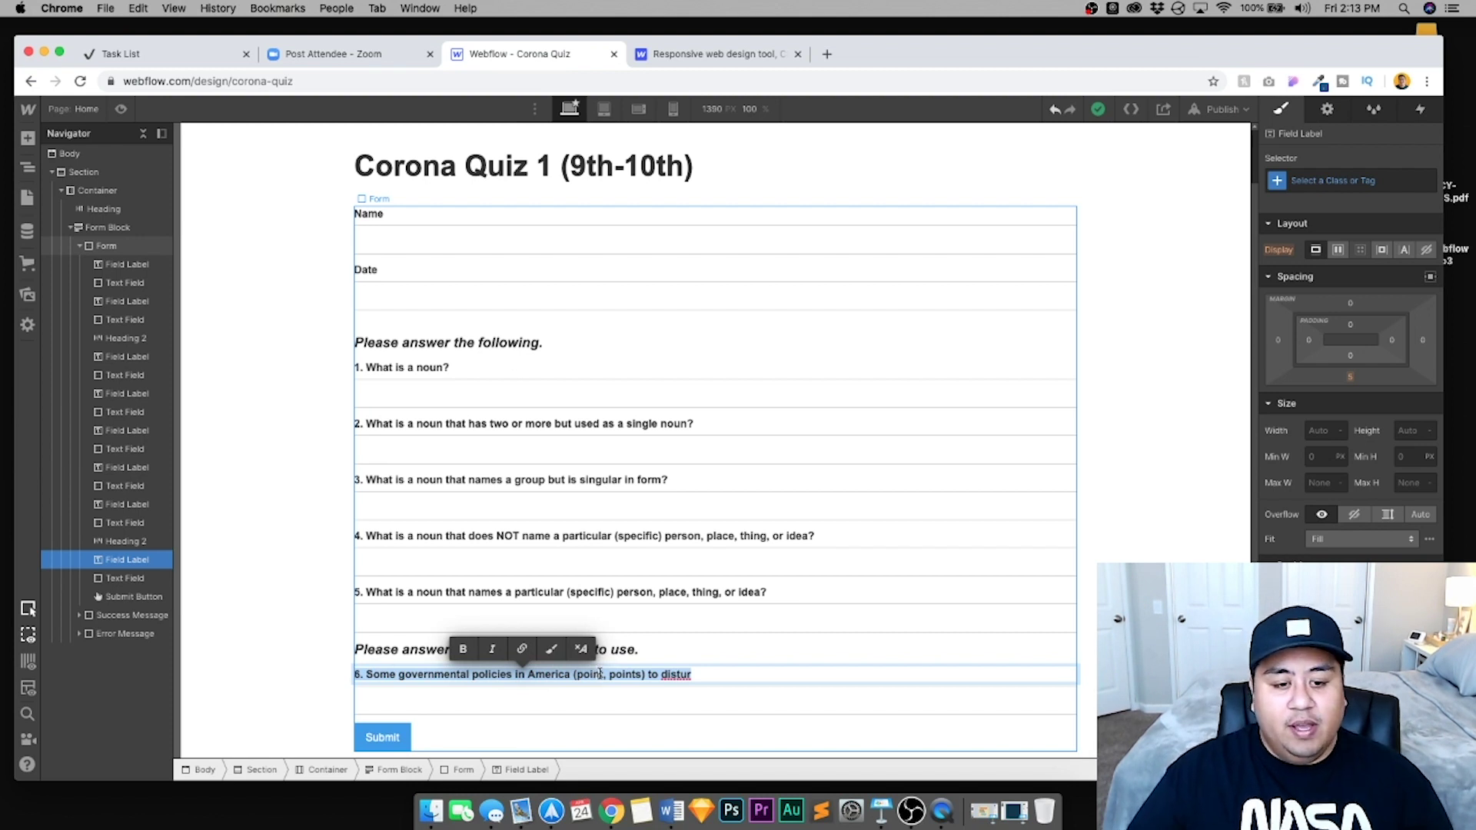
pyautogui.click(599, 674)
pyautogui.moveTo(708, 674); pyautogui.dragTo(314, 666)
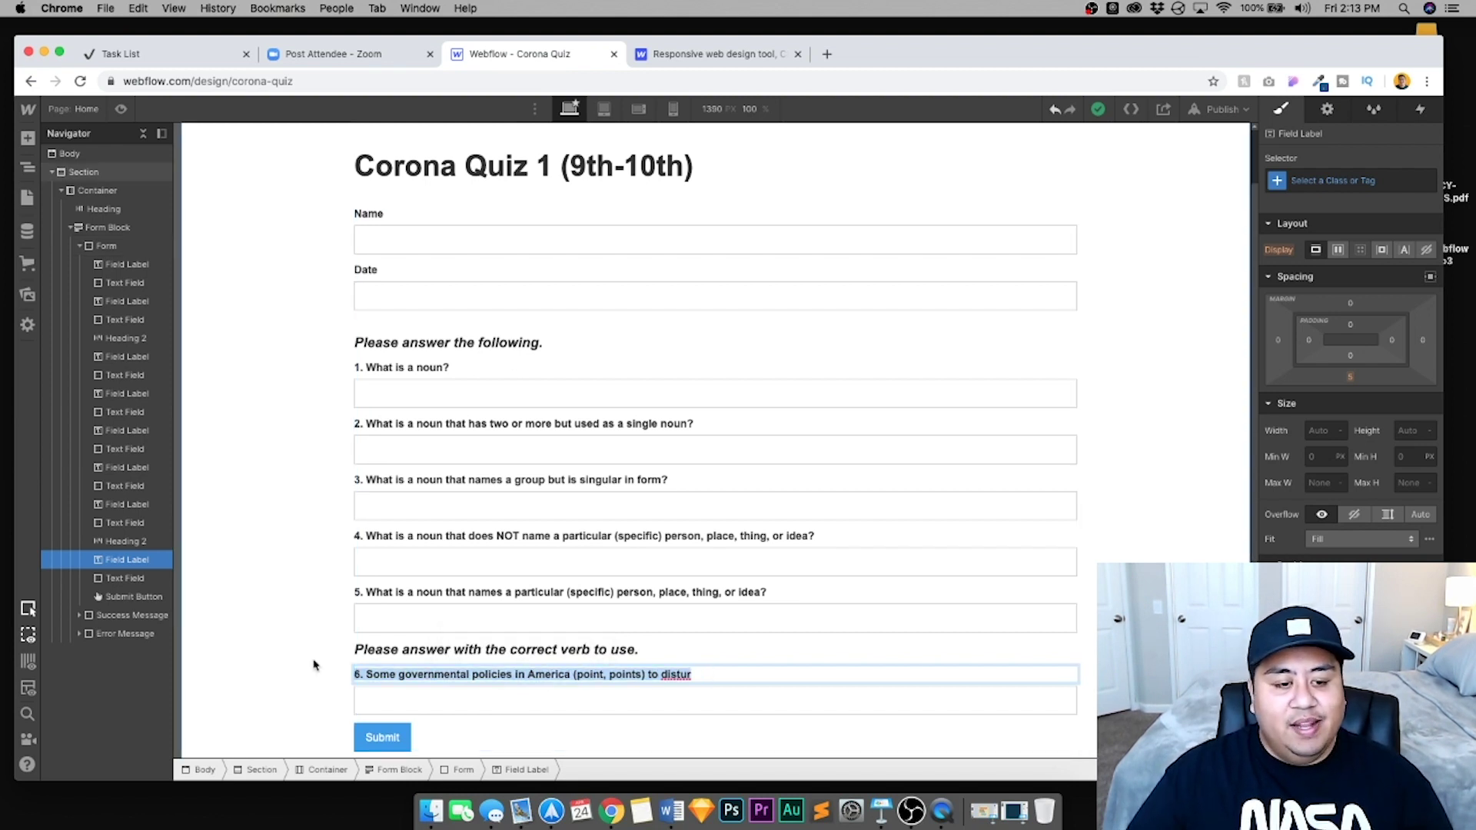
pyautogui.click(435, 674)
pyautogui.click(573, 674)
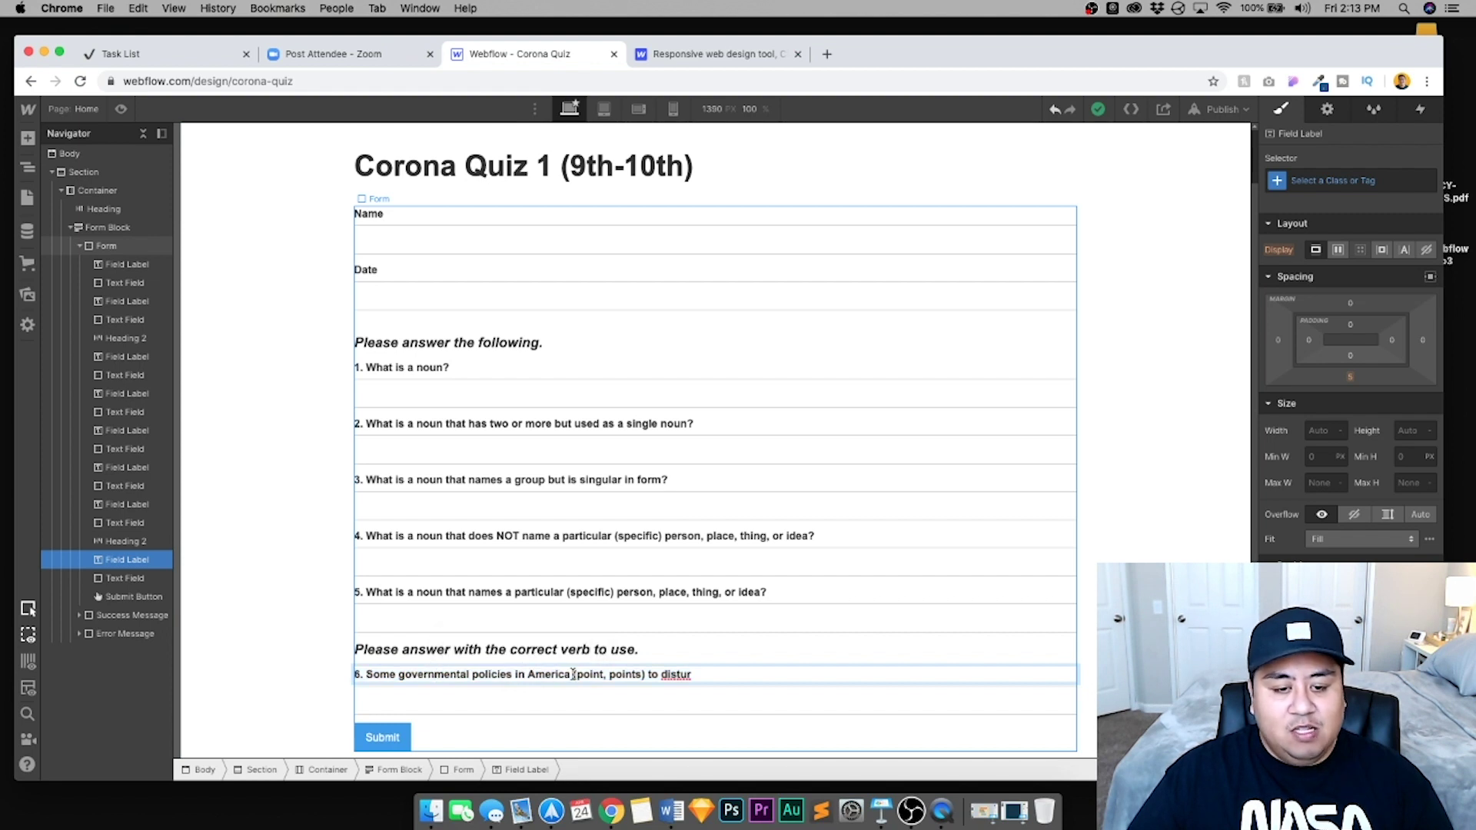
pyautogui.moveTo(646, 674); pyautogui.dragTo(572, 674)
pyautogui.click(697, 674)
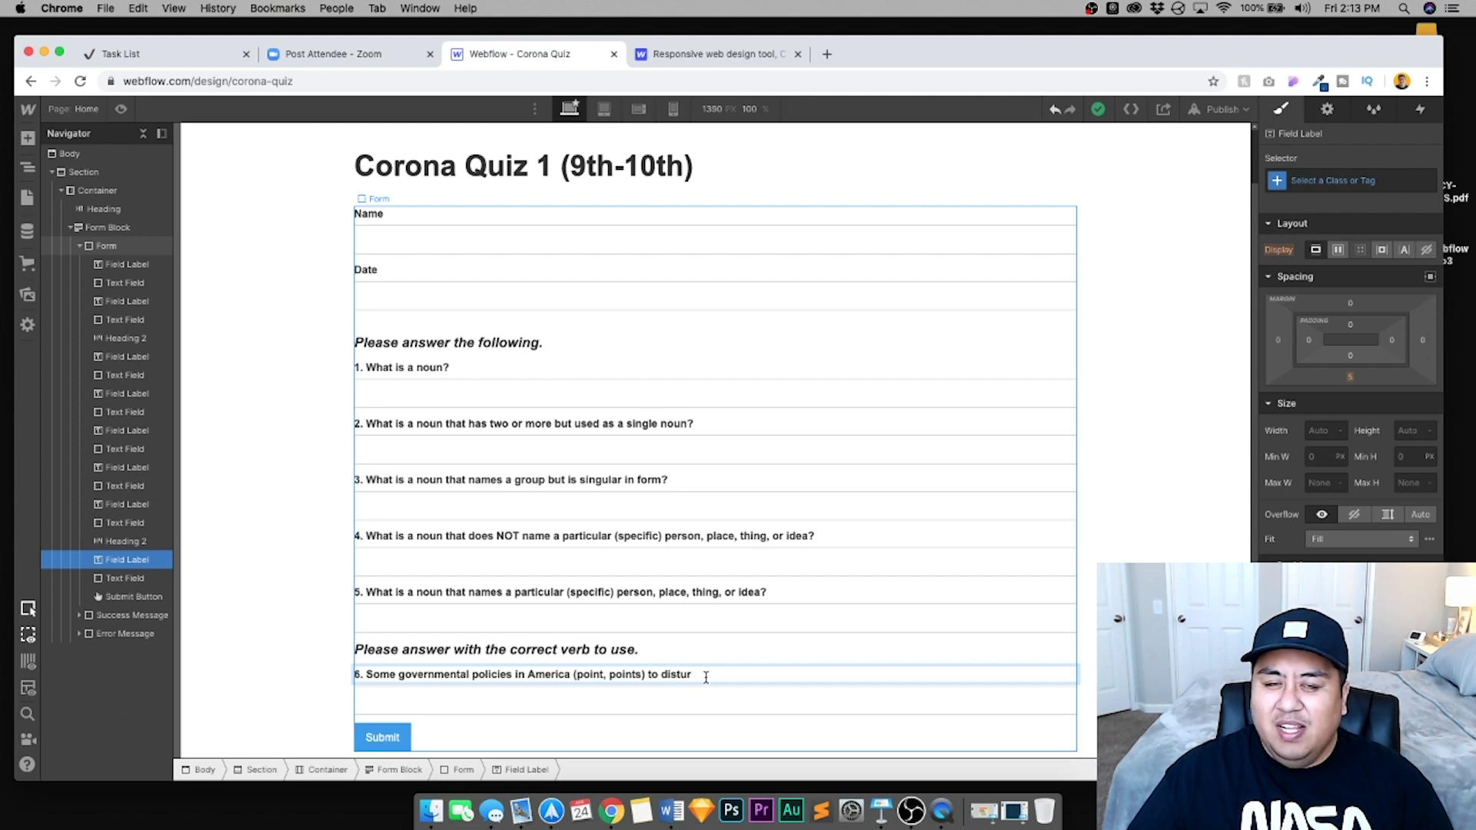
pyautogui.moveTo(701, 674); pyautogui.dragTo(313, 655)
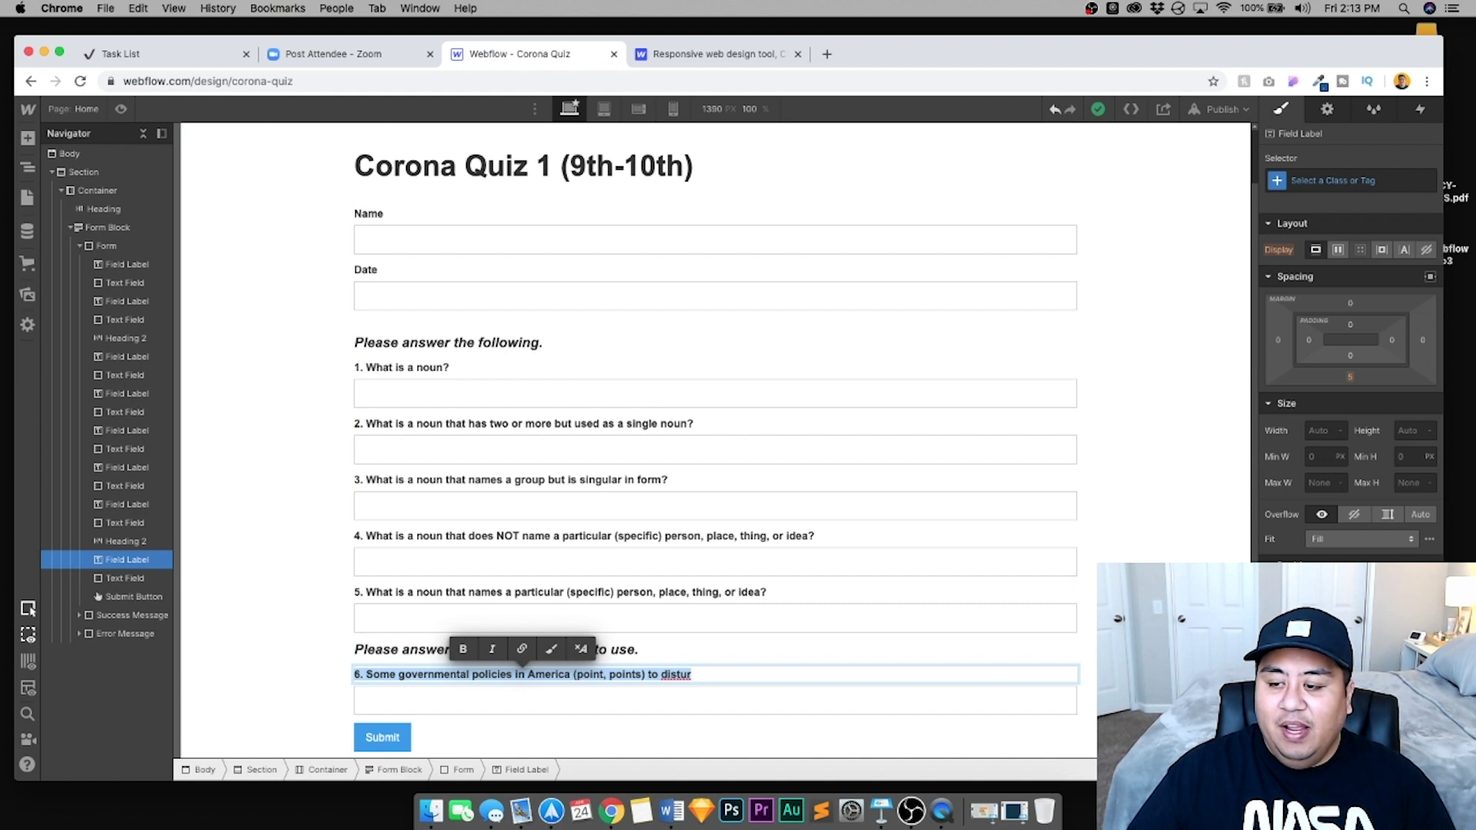
pyautogui.scroll(-5, 1325, 530)
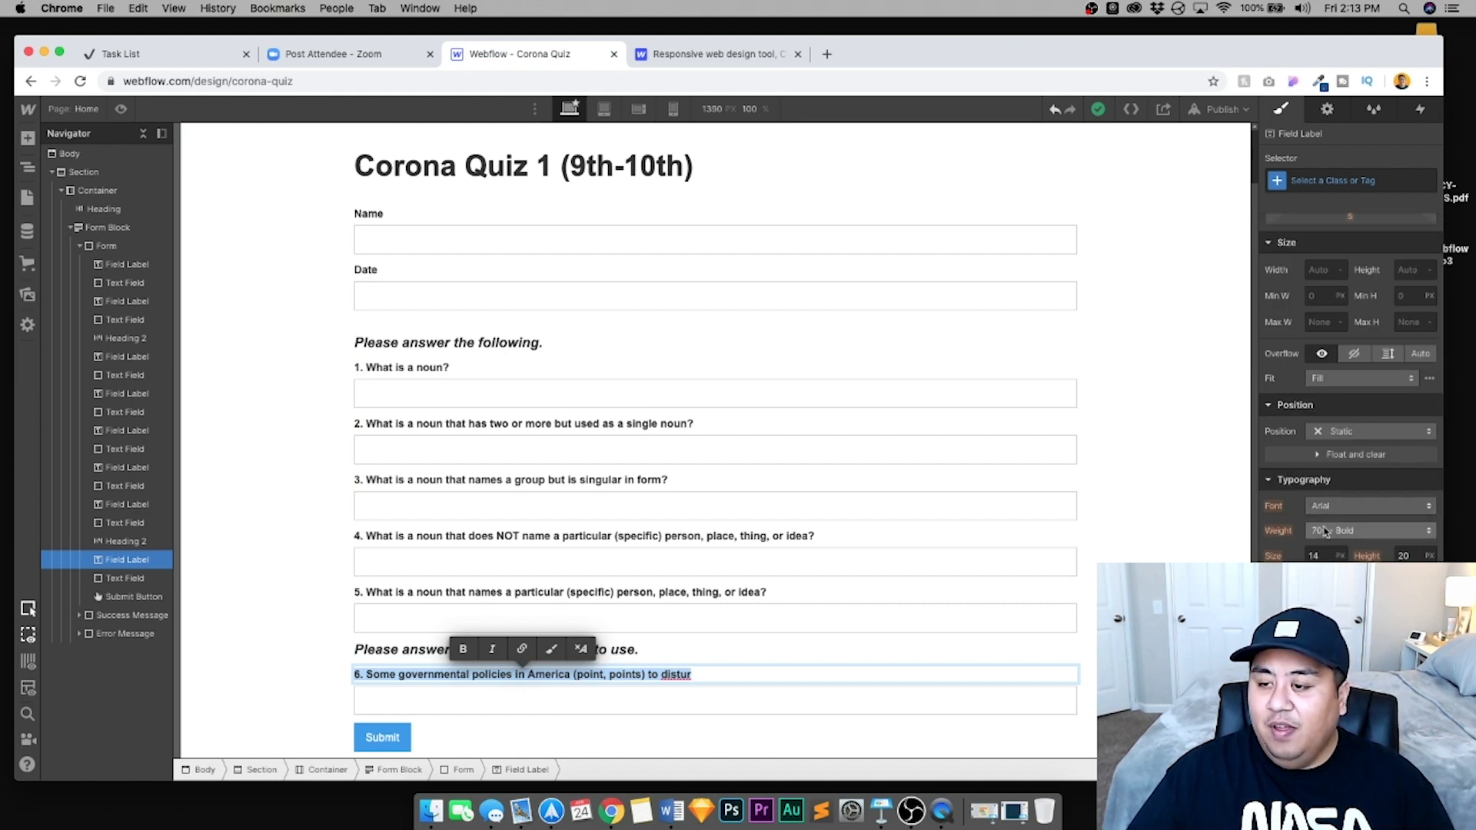
# Set the label weight to 400 - Normal and retype question 6 back to 'America'
pyautogui.click(1323, 531)
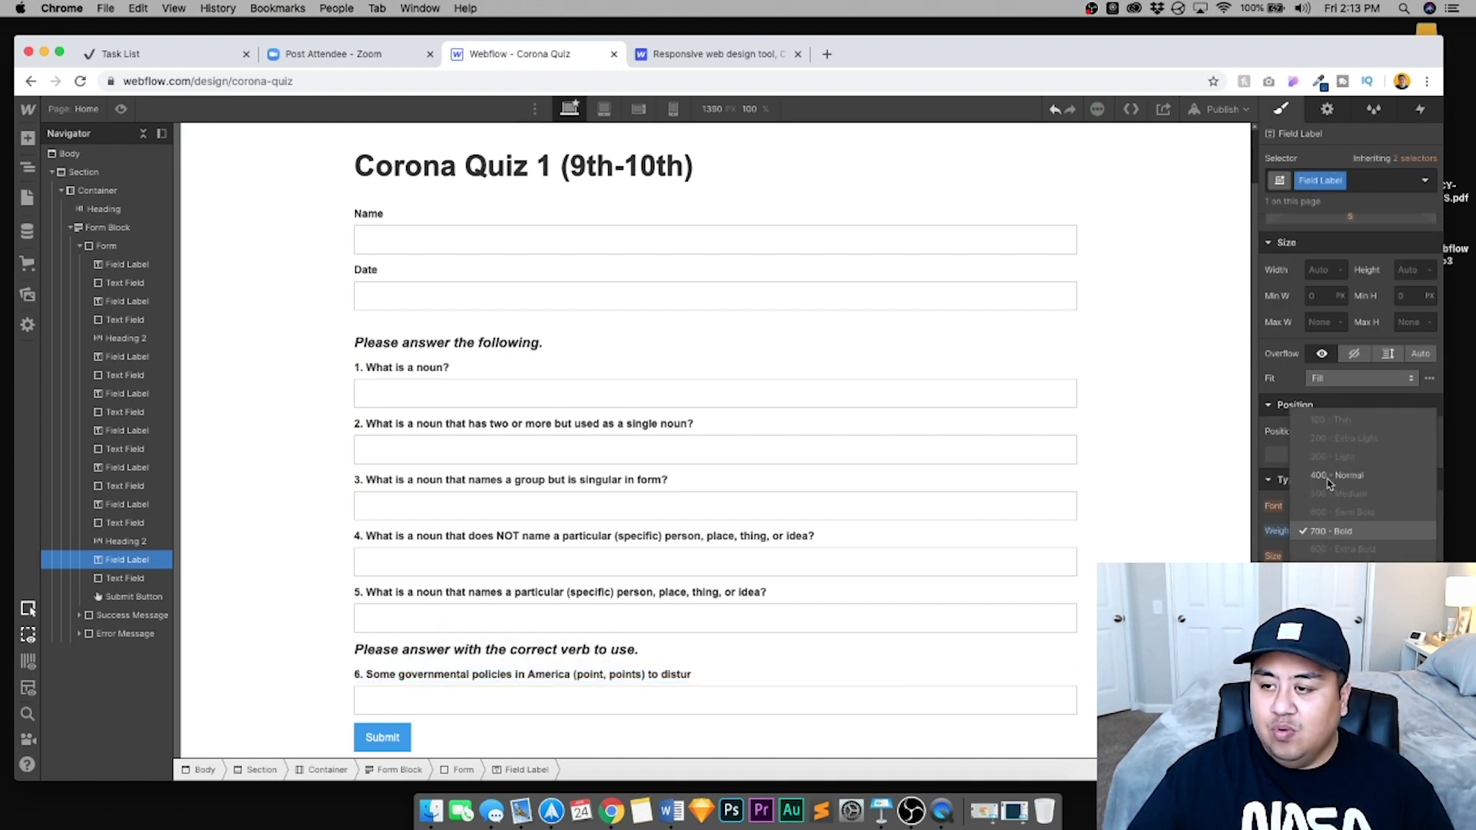
pyautogui.click(1327, 476)
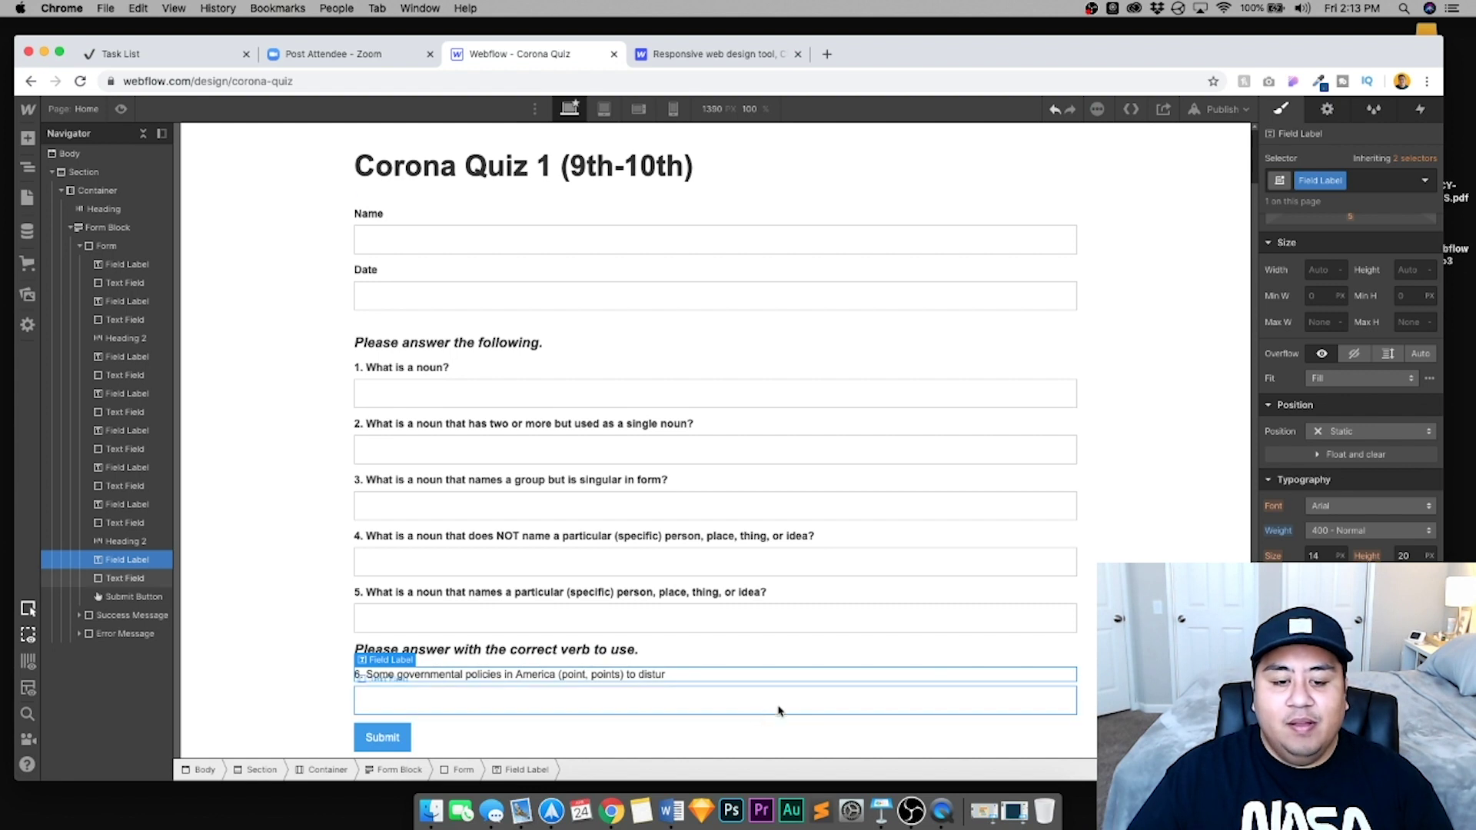
pyautogui.doubleClick(672, 675)
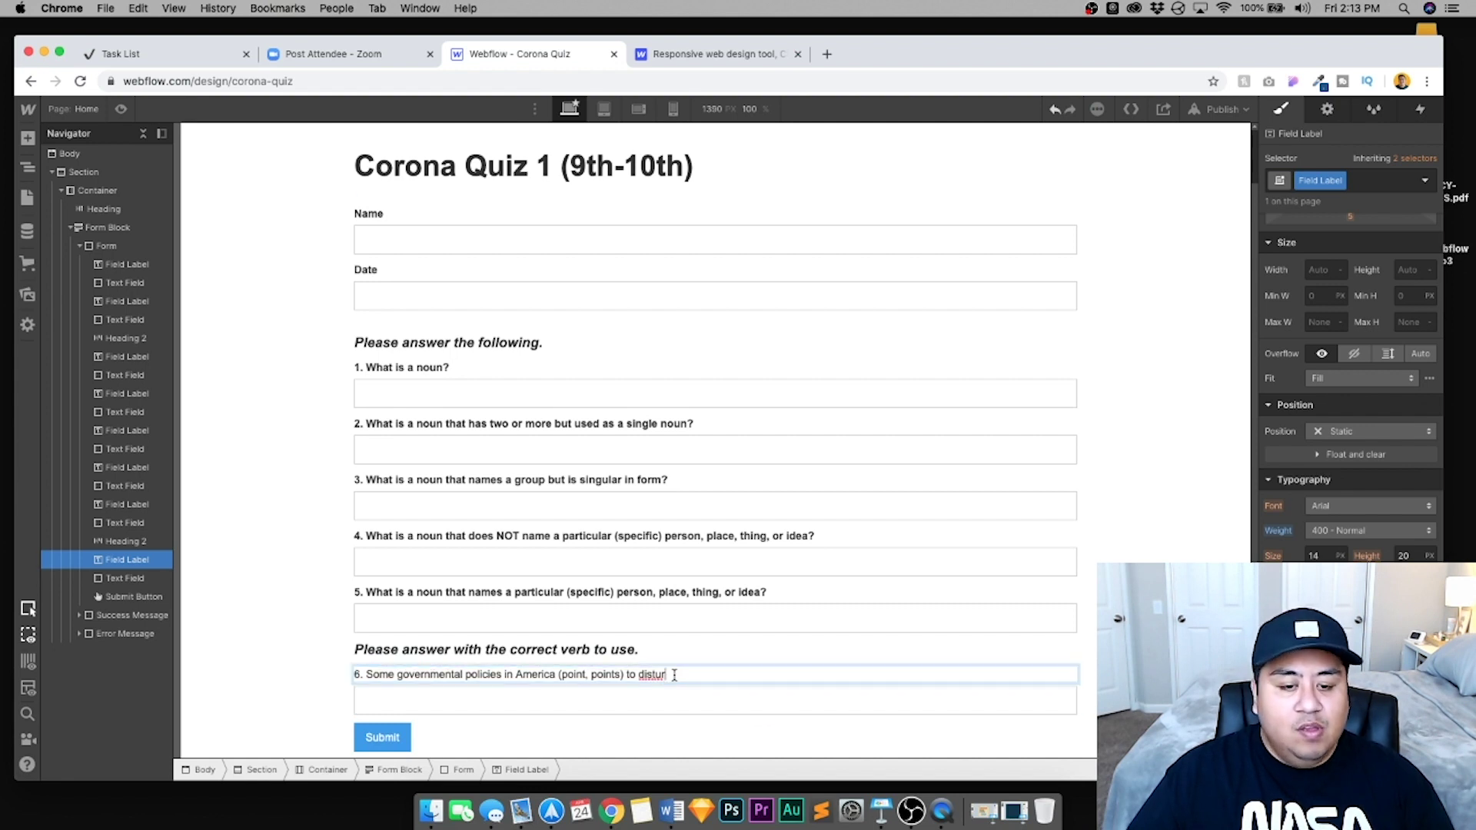
pyautogui.press('BackSpace')
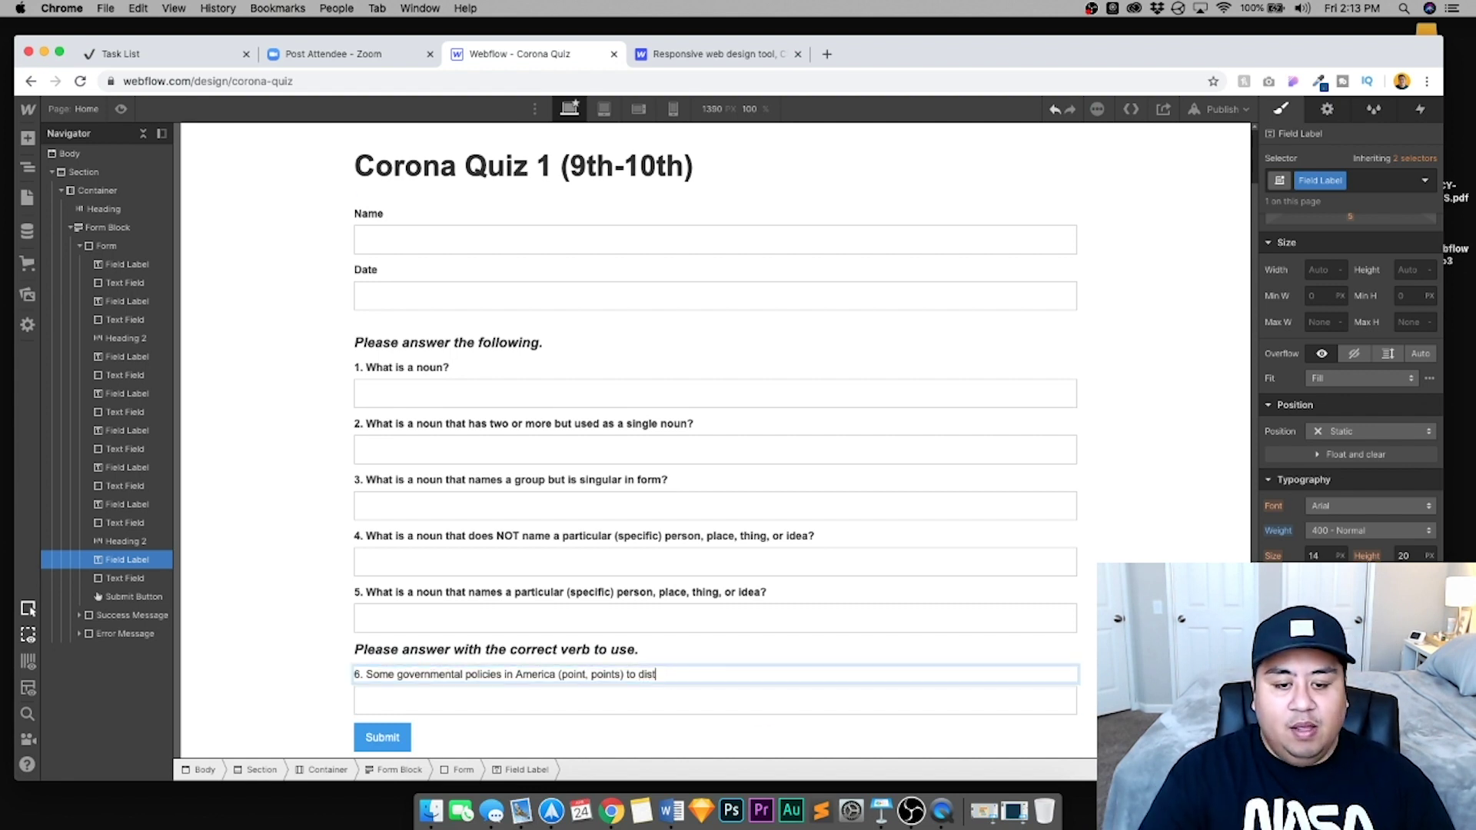
pyautogui.press('BackSpace')
pyautogui.press('BackSpace')
pyautogui.press('BackSpace')
pyautogui.press('BackSpace')
pyautogui.press('BackSpace')
pyautogui.press('BackSpace')
pyautogui.press('BackSpace')
pyautogui.press('BackSpace')
pyautogui.press('BackSpace')
pyautogui.press('BackSpace')
pyautogui.press('BackSpace')
pyautogui.press('BackSpace')
pyautogui.press('BackSpace')
pyautogui.press('BackSpace')
pyautogui.press('BackSpace')
pyautogui.press('BackSpace')
pyautogui.press('BackSpace')
pyautogui.press('BackSpace')
pyautogui.press('BackSpace')
pyautogui.press('BackSpace')
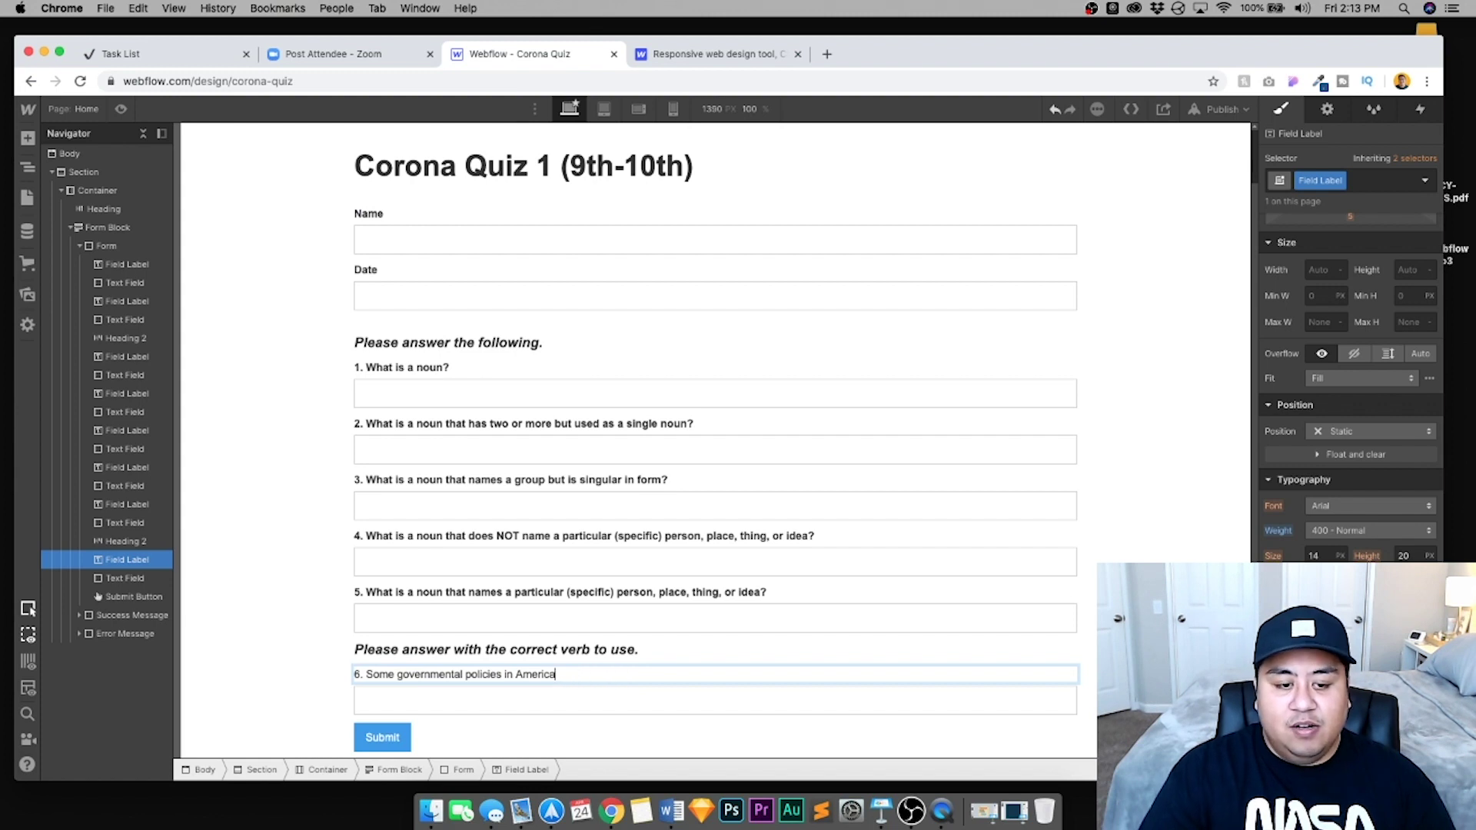
pyautogui.press('BackSpace')
pyautogui.press('BackSpace')
pyautogui.press('BackSpace')
pyautogui.press('BackSpace')
pyautogui.press('BackSpace')
pyautogui.press('BackSpace')
pyautogui.press('BackSpace')
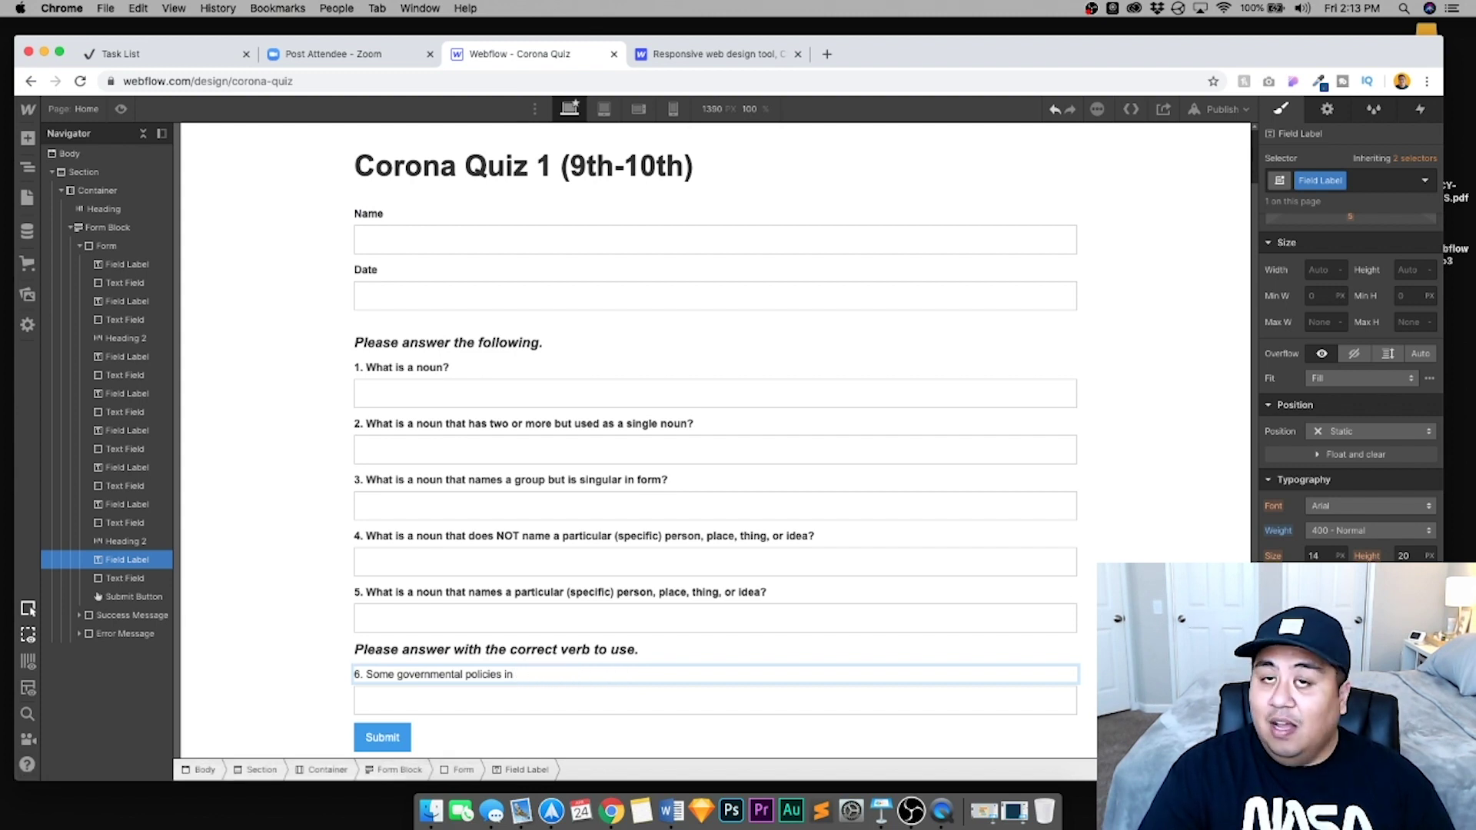
pyautogui.write('America (point, points) to disturbing')
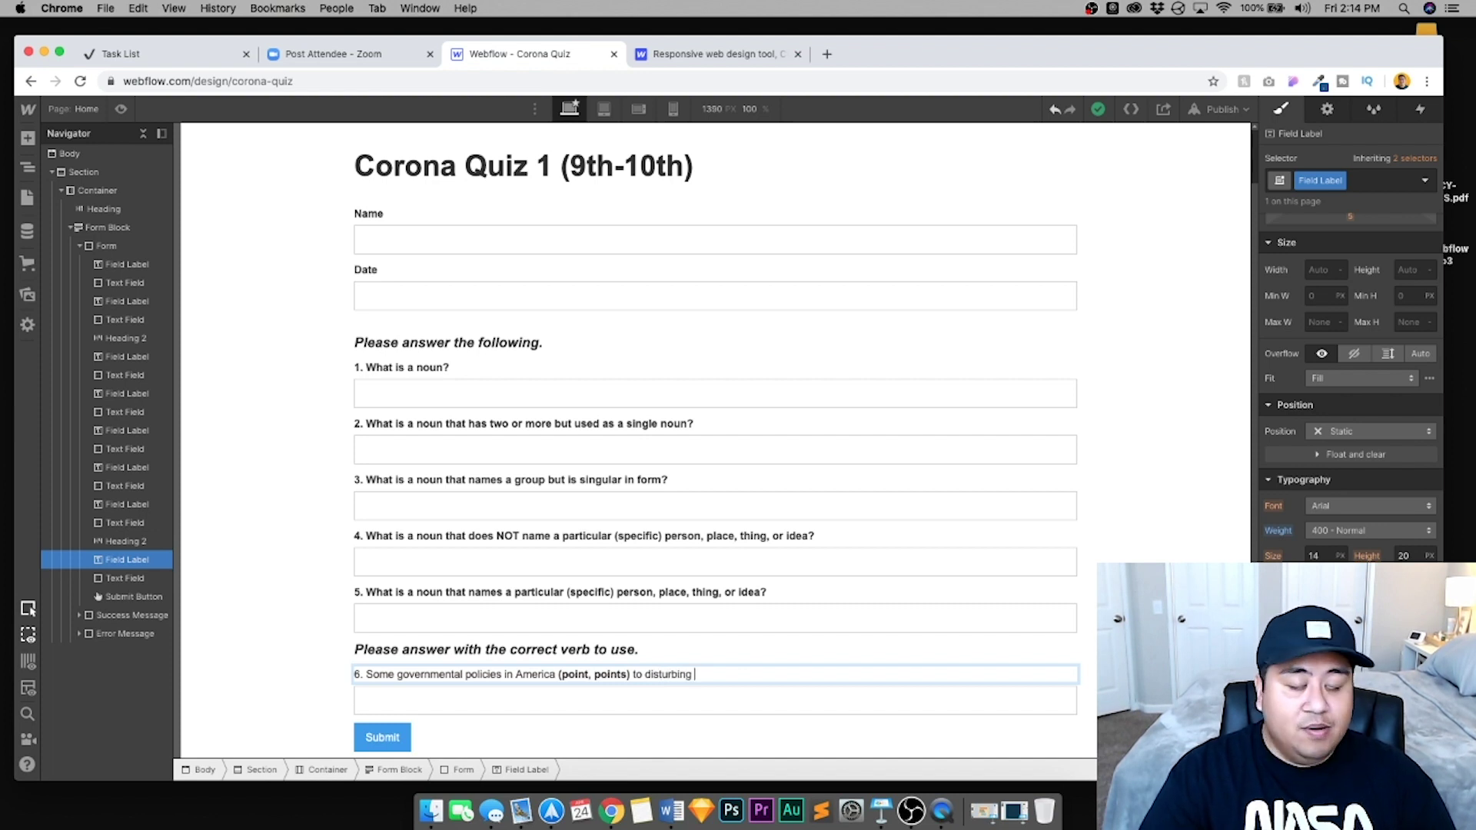
# Finish question 6 with 'trends toward socialism.' and add question 7 about the causes of the war
pyautogui.write('trends toward socialism.')
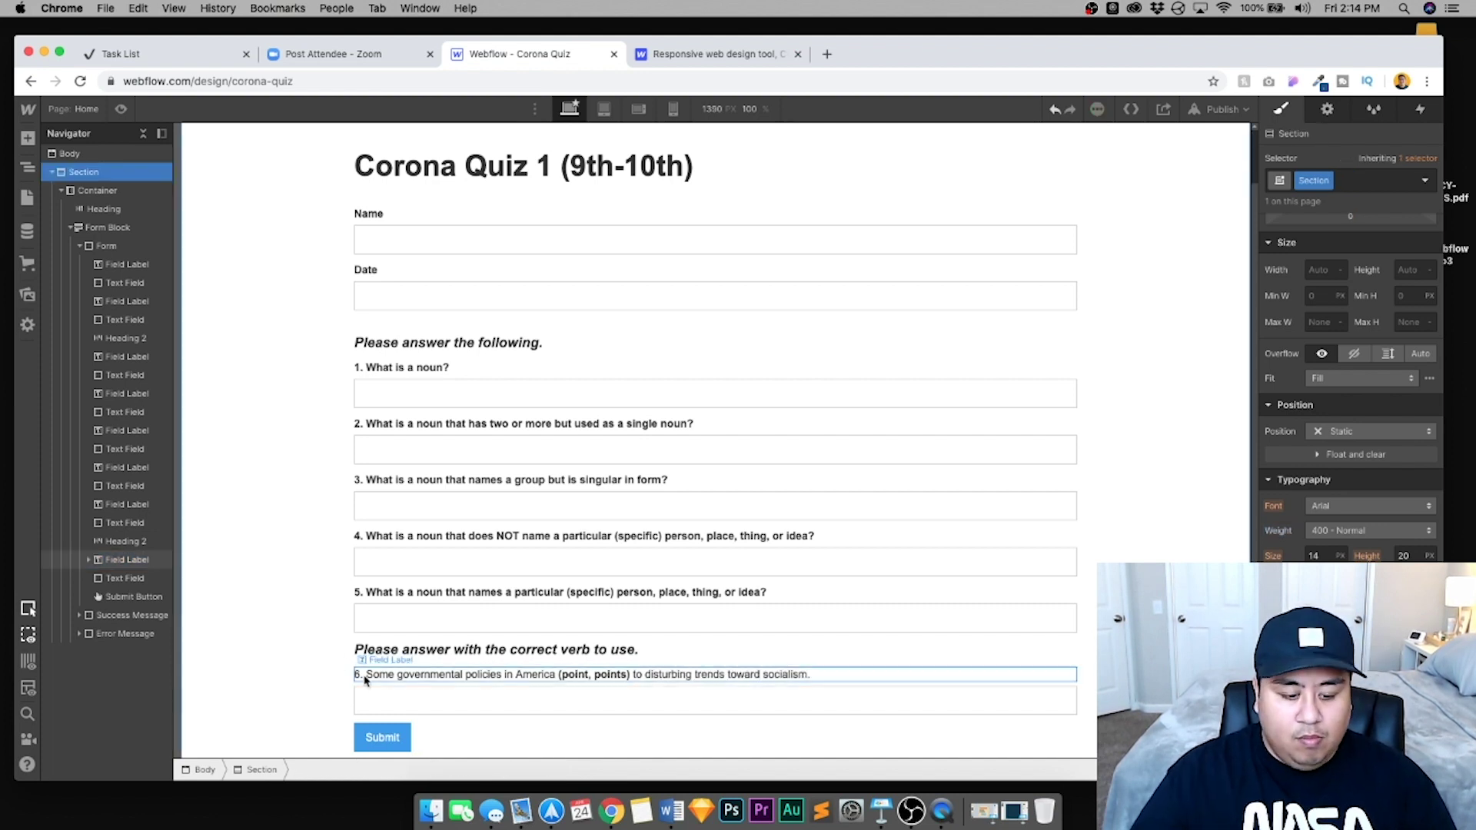
pyautogui.click(398, 628)
pyautogui.press('super+c')
pyautogui.click(398, 648)
pyautogui.press('super+v')
pyautogui.doubleClick(398, 648)
pyautogui.press('super+a')
pyautogui.write('7. The casu')
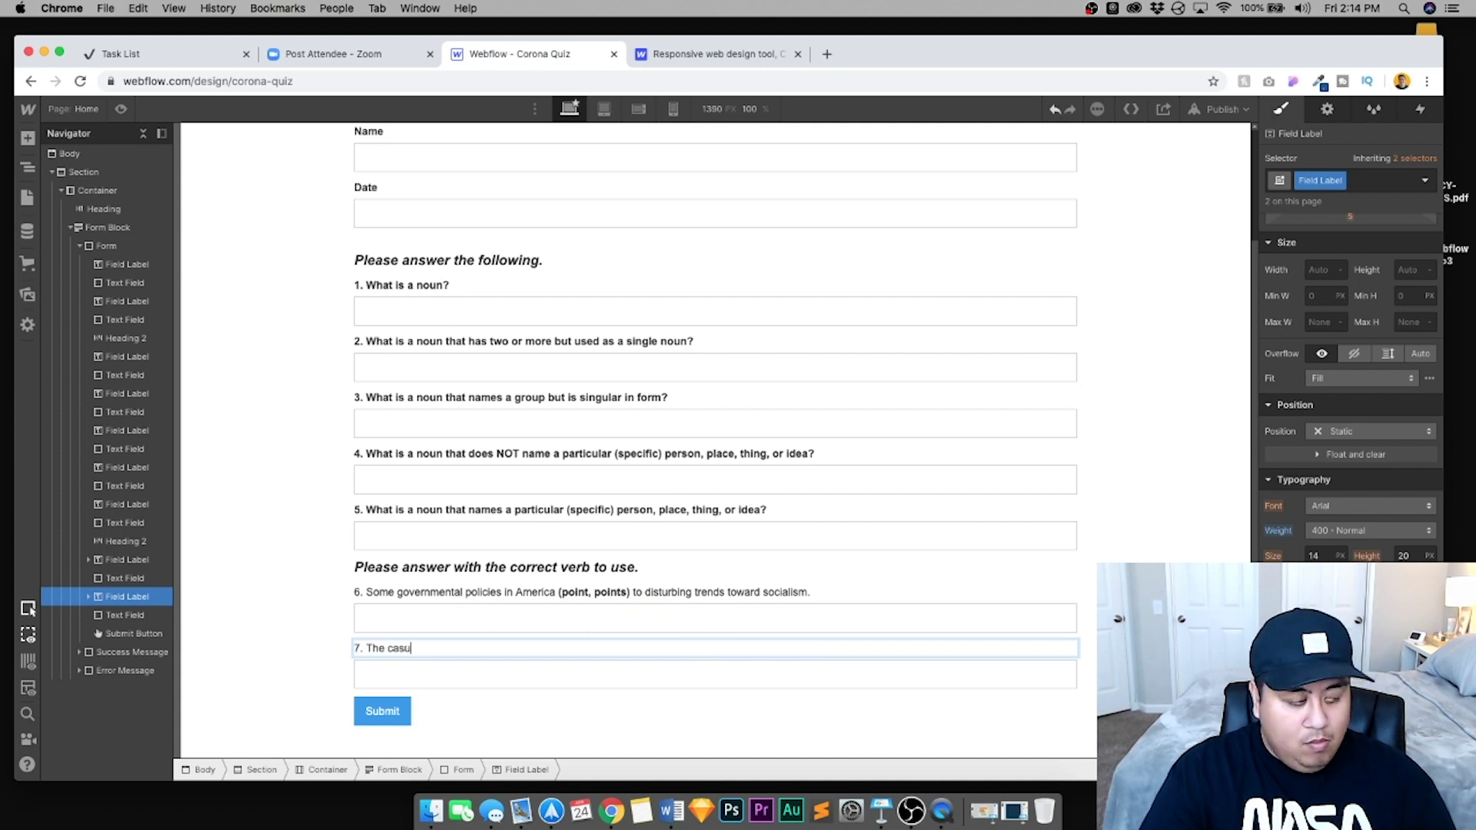
pyautogui.write('es of the war (')
pyautogui.doubleClick(399, 648)
pyautogui.write('causes')
pyautogui.click(526, 648)
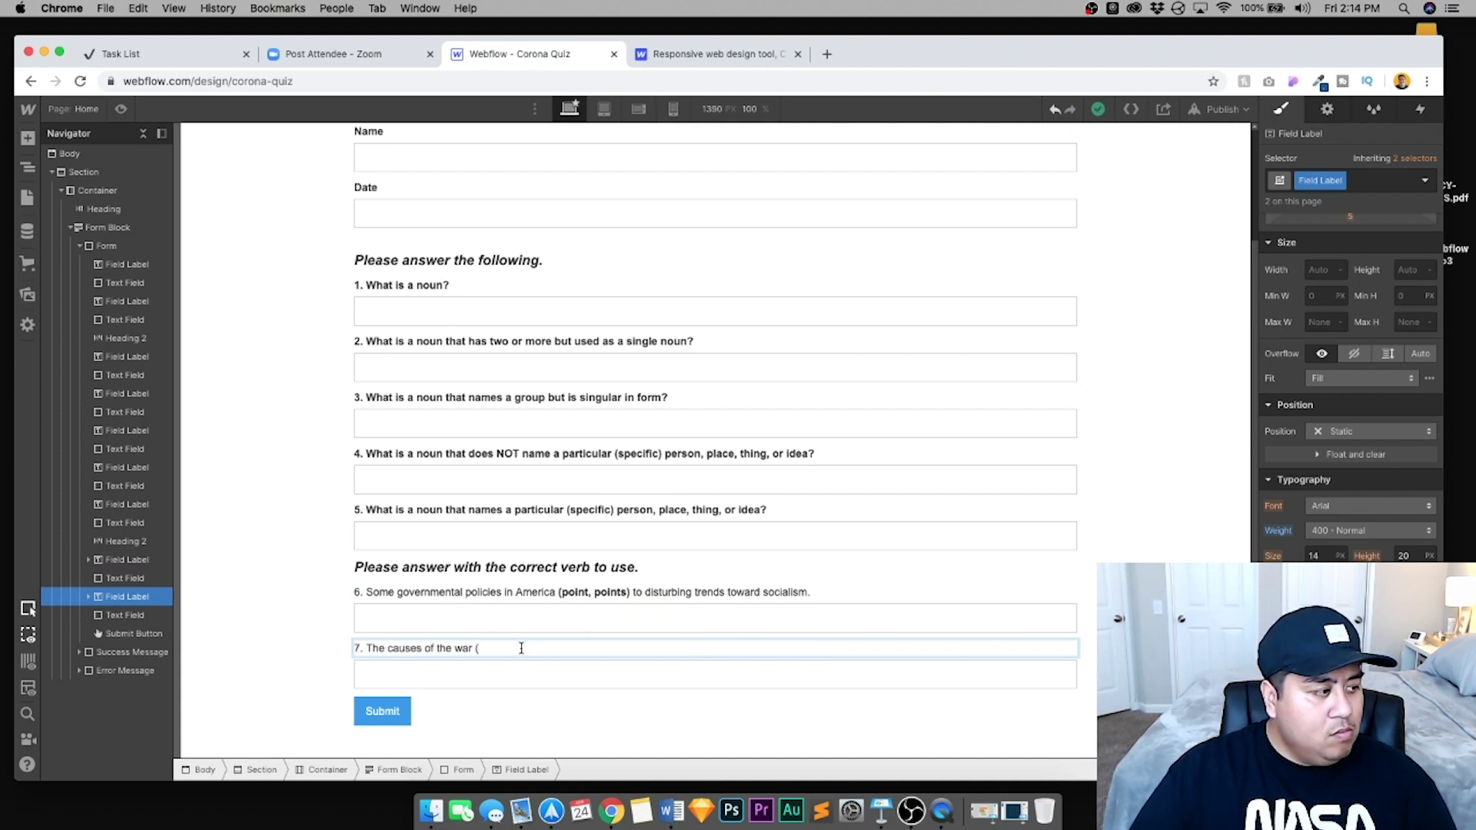
pyautogui.write("(wasn't")
pyautogui.write('s')
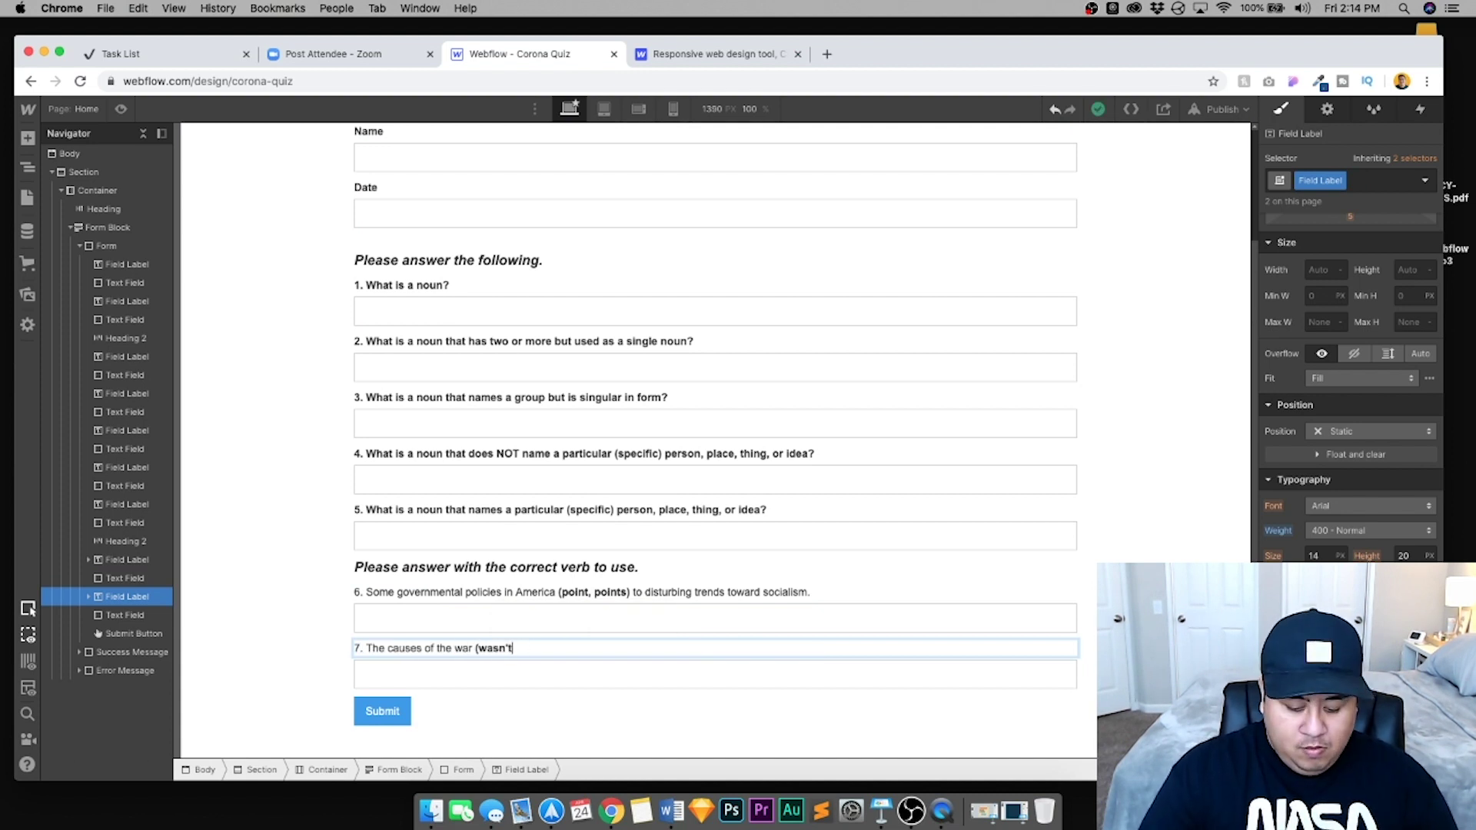
pyautogui.write(", weren't) fully known.")
pyautogui.press('Escape')
# Add question 8, 'Hydrodynamics (is, are) the science concerned with the behavior of water in motion', with a field
pyautogui.press('super+c')
pyautogui.press('super+v')
pyautogui.doubleClick(395, 702)
pyautogui.press('super+a')
pyautogui.write('8')
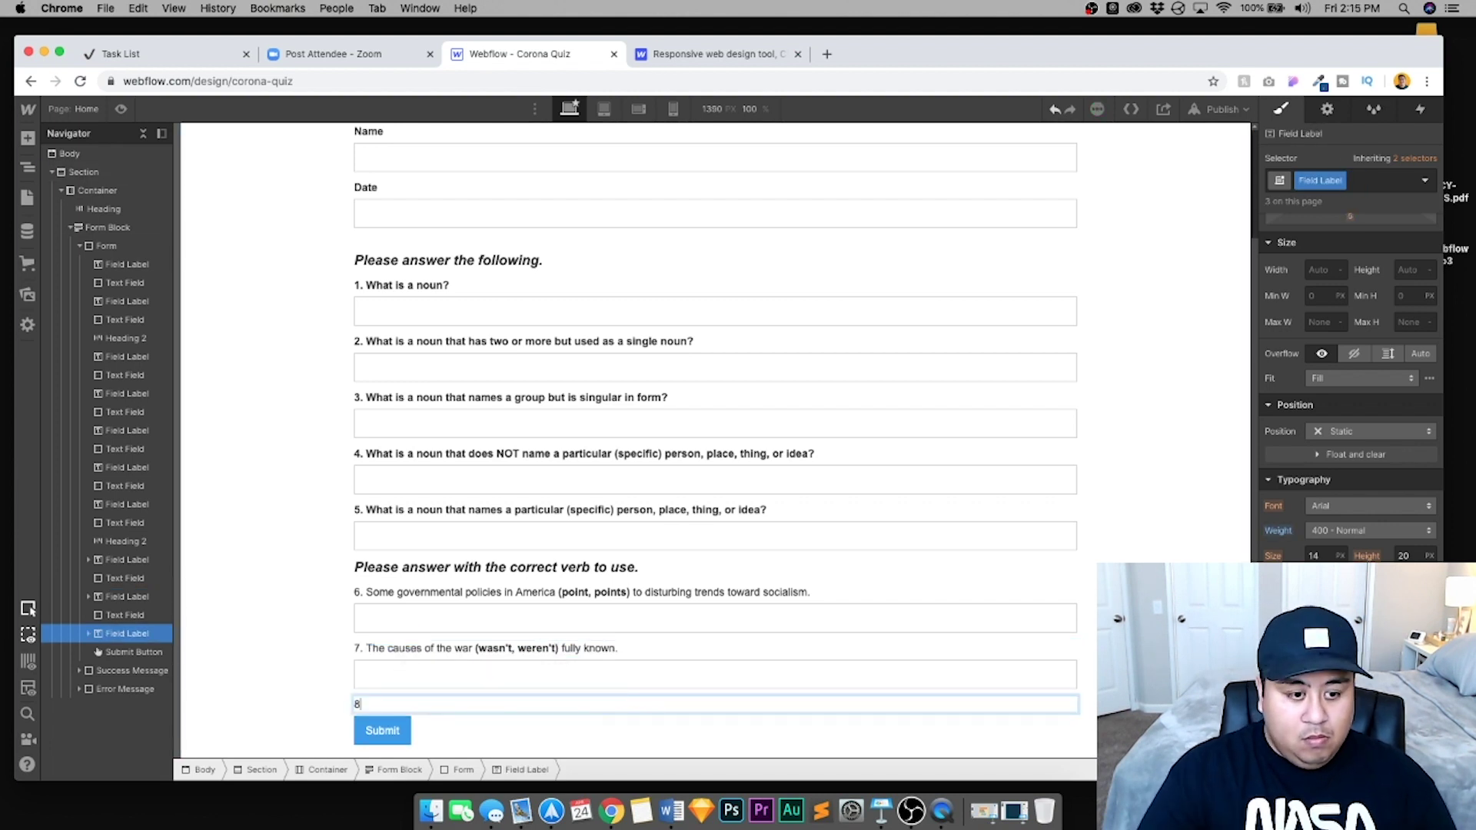
pyautogui.write('. Hydrodynamics (is, are)')
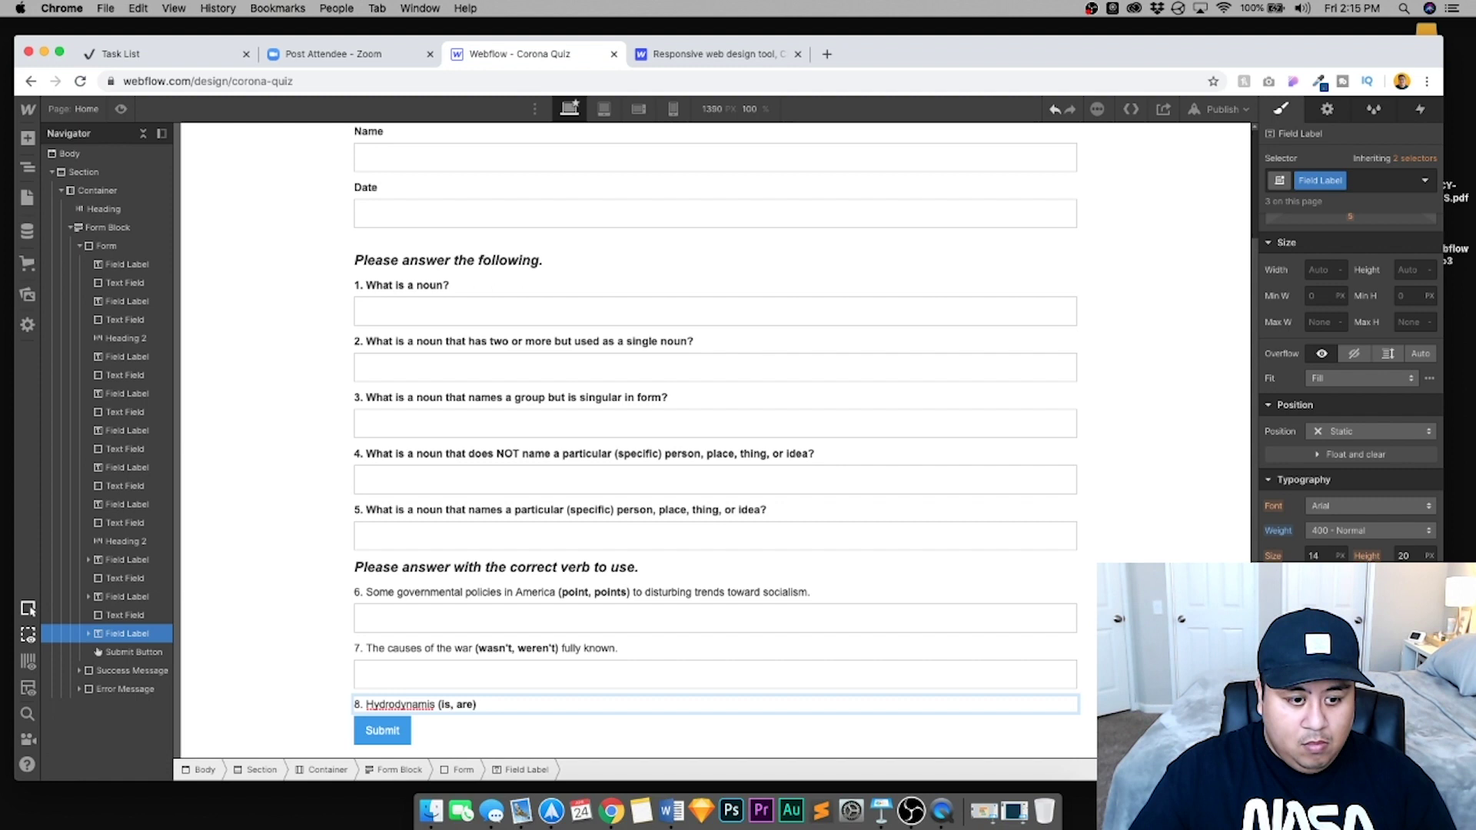
pyautogui.write(' the science ')
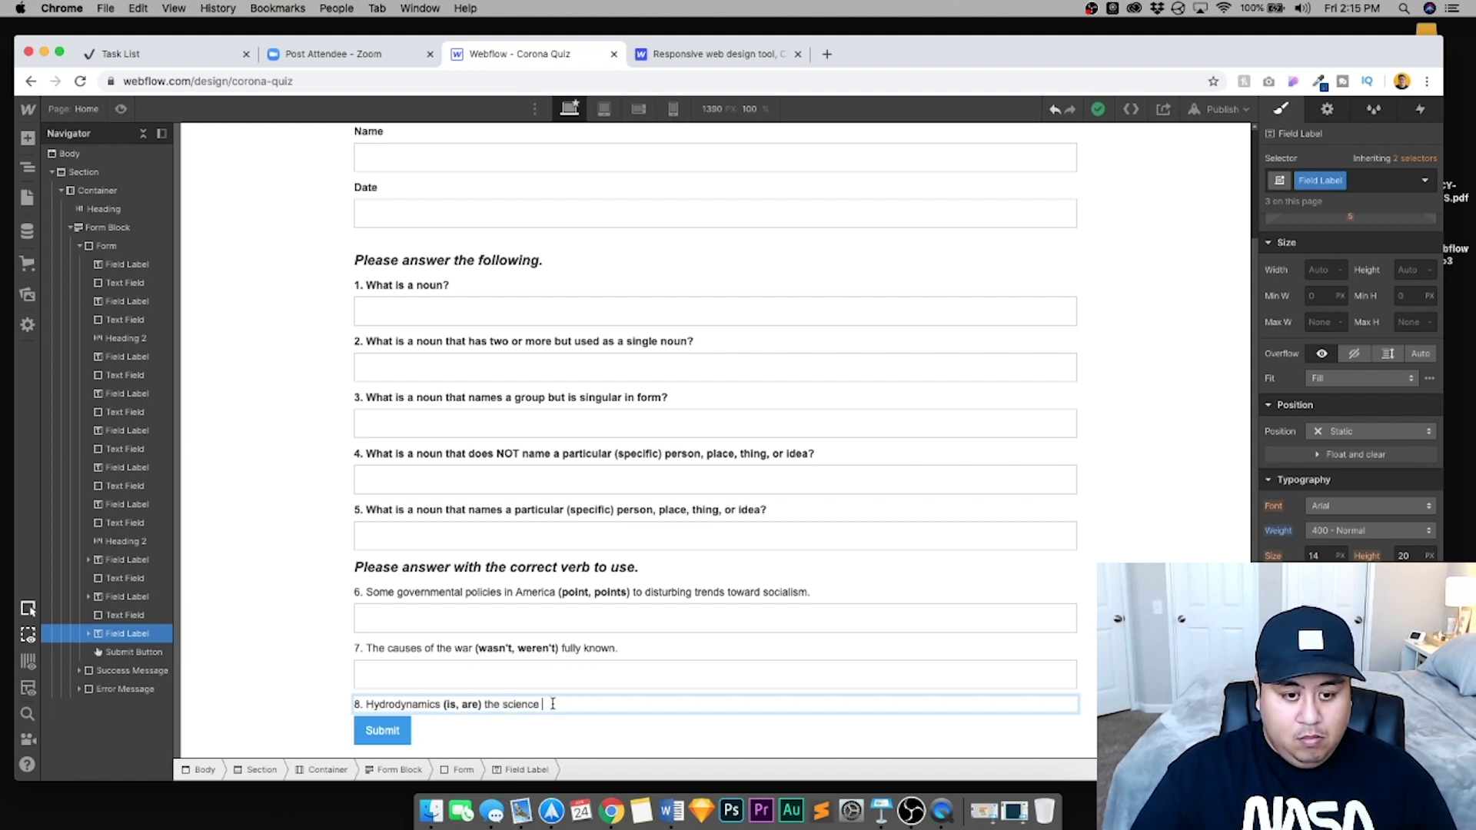
pyautogui.write('concerned with the behavior of water in motion.')
pyautogui.click(471, 674)
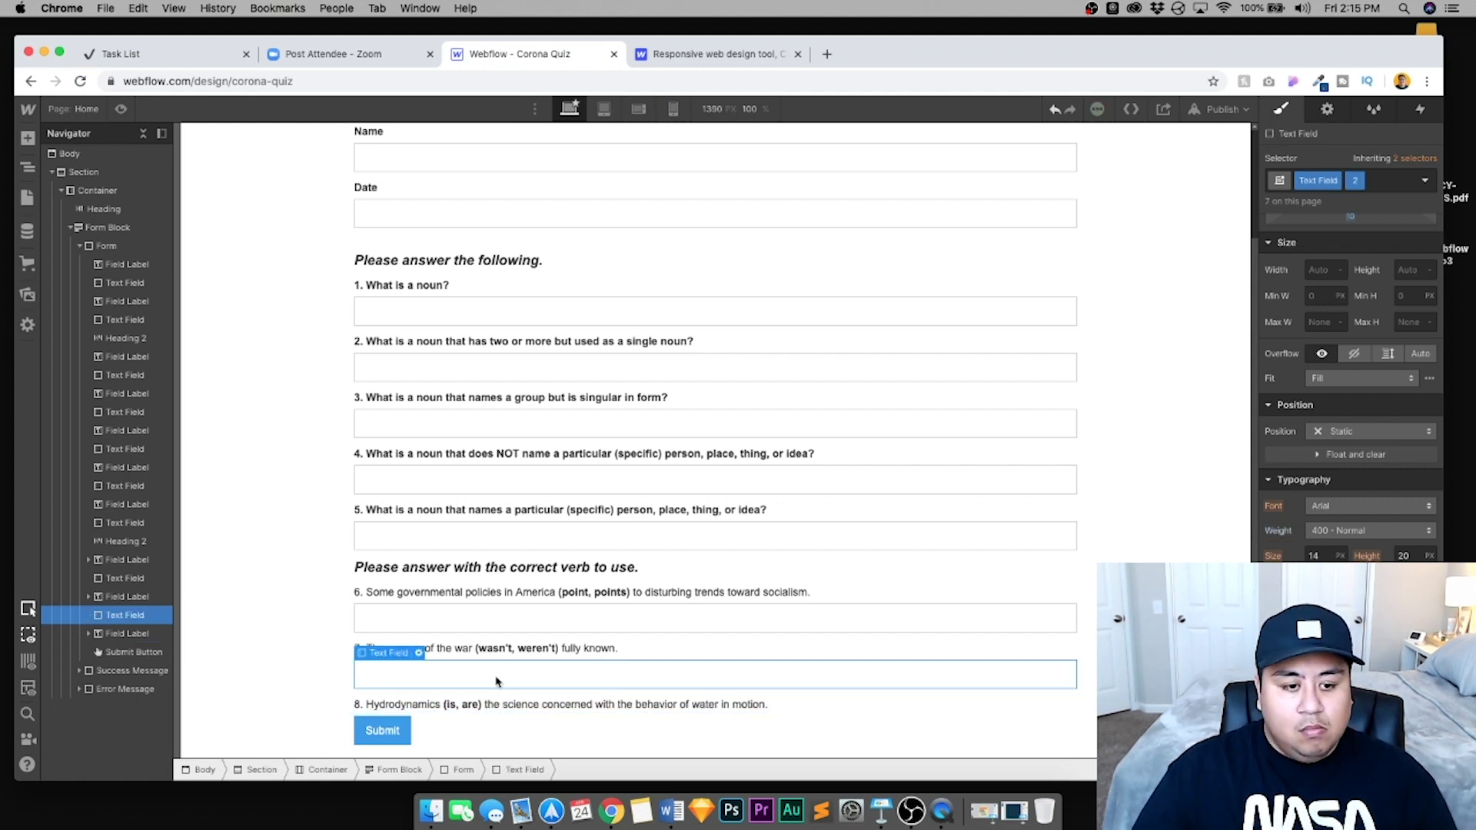
pyautogui.press('super+c')
pyautogui.click(471, 704)
pyautogui.press('super+v')
# Add question 9, 'Oil and water (does, do) not mix.', with the choices in bold
pyautogui.press('super+c')
pyautogui.click(365, 619)
pyautogui.press('super+v')
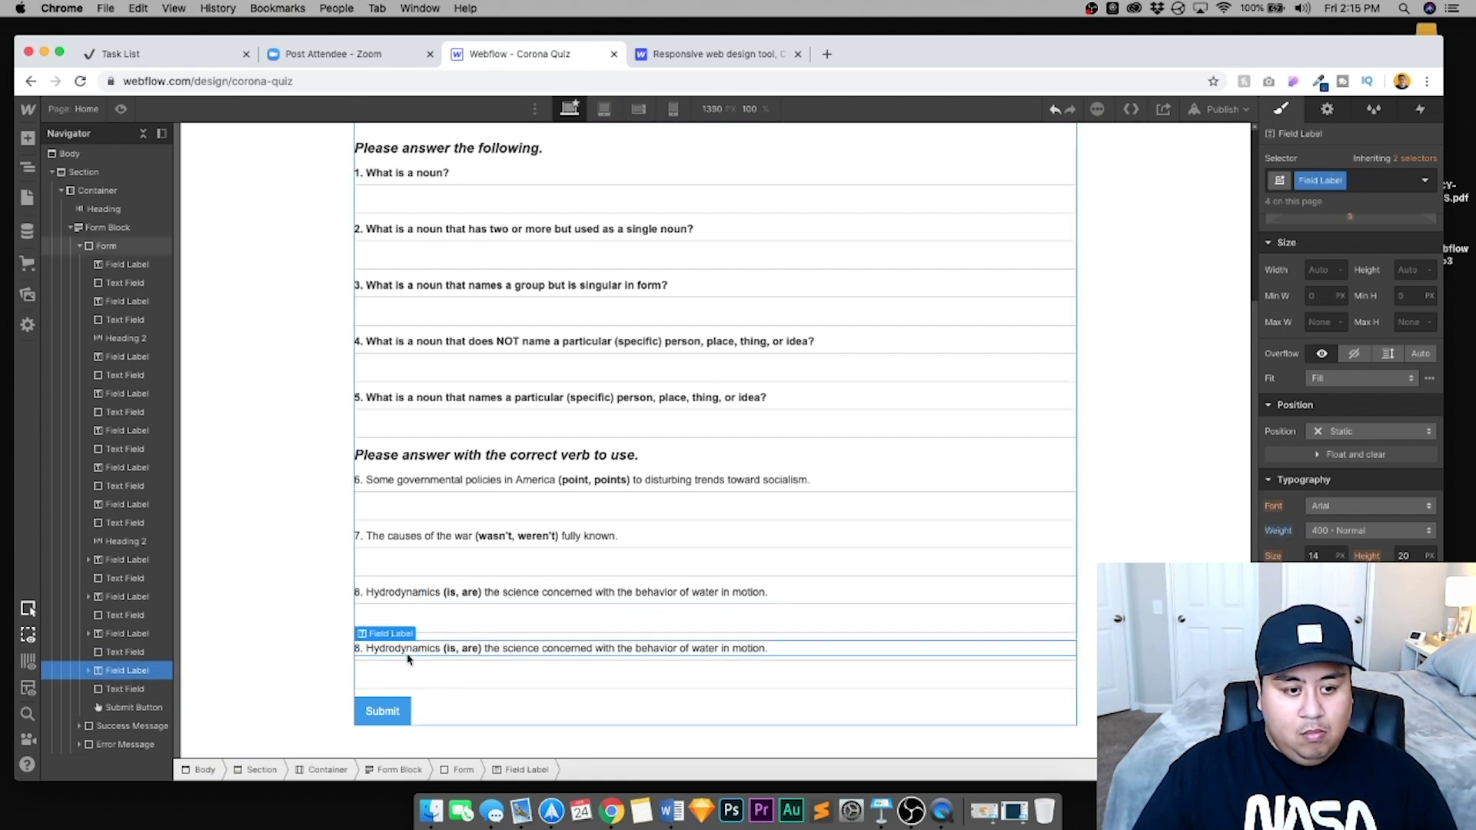
pyautogui.doubleClick(368, 648)
pyautogui.press('super+a')
pyautogui.write('9. Oil and water')
pyautogui.press('super+b')
pyautogui.write('(does, do)')
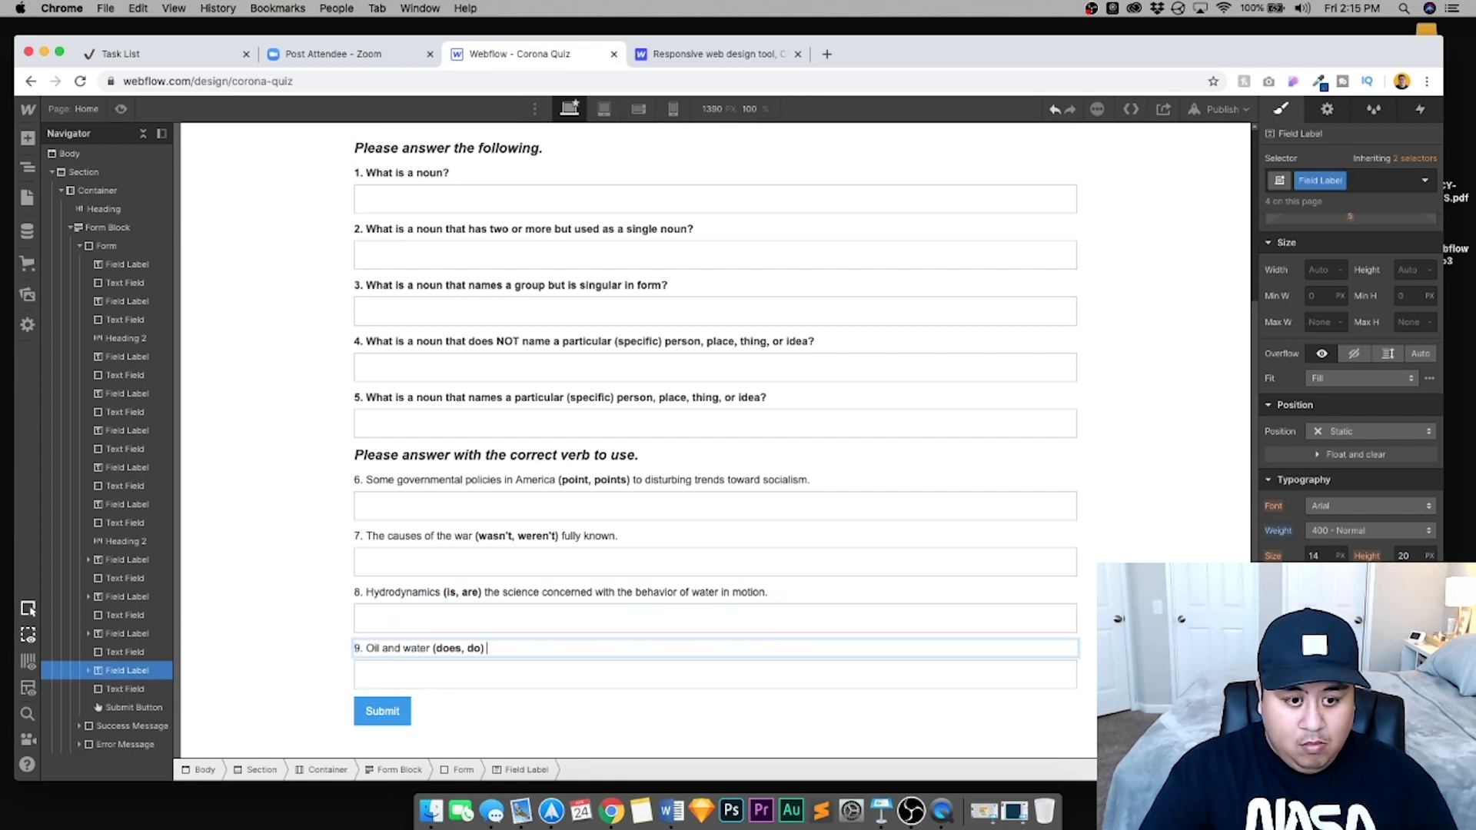
pyautogui.press('super+b')
pyautogui.write('not mix.')
pyautogui.press('Escape')
# Add question 10, 'Neither Herod nor the Pharisees (was, were) willing to admit that Jesus was the Messiah.'
pyautogui.press('super+c')
pyautogui.press('super+v')
pyautogui.press('Return')
pyautogui.press('super+a')
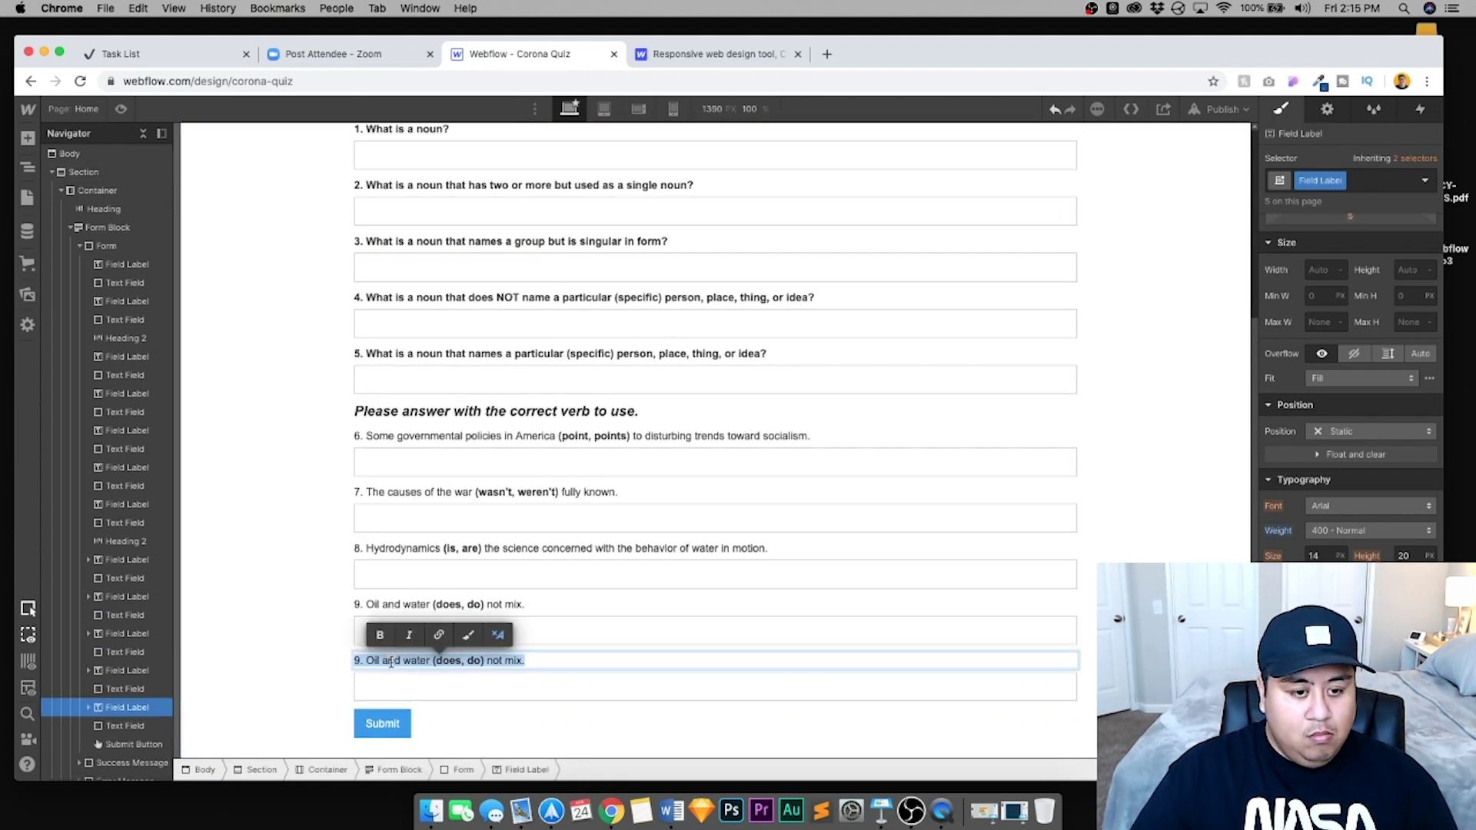
pyautogui.write('10. Neither Herod nor the Pharisees')
pyautogui.press('super+b')
pyautogui.write('(')
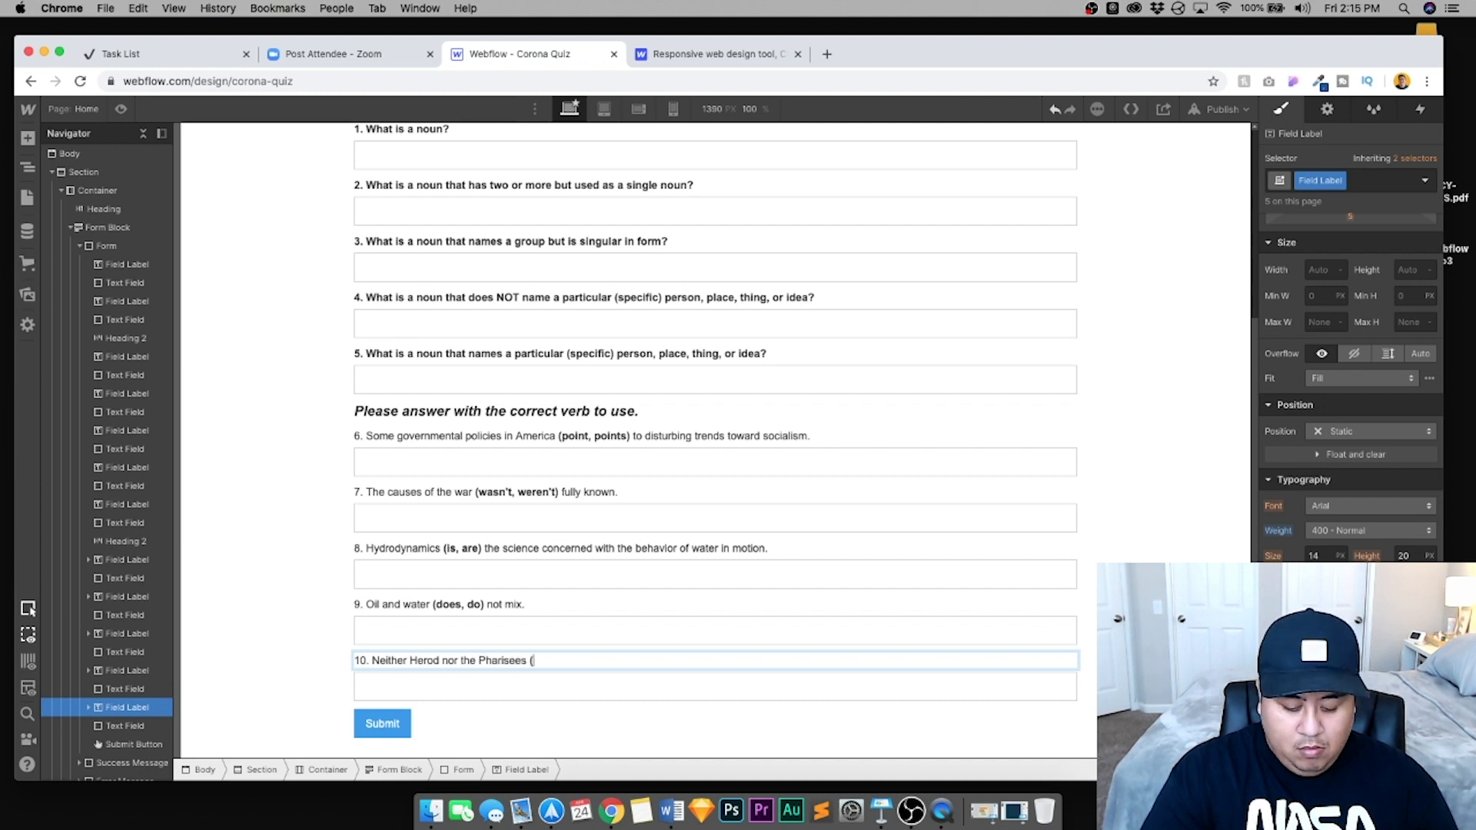
pyautogui.write('was, were) willing to admit th')
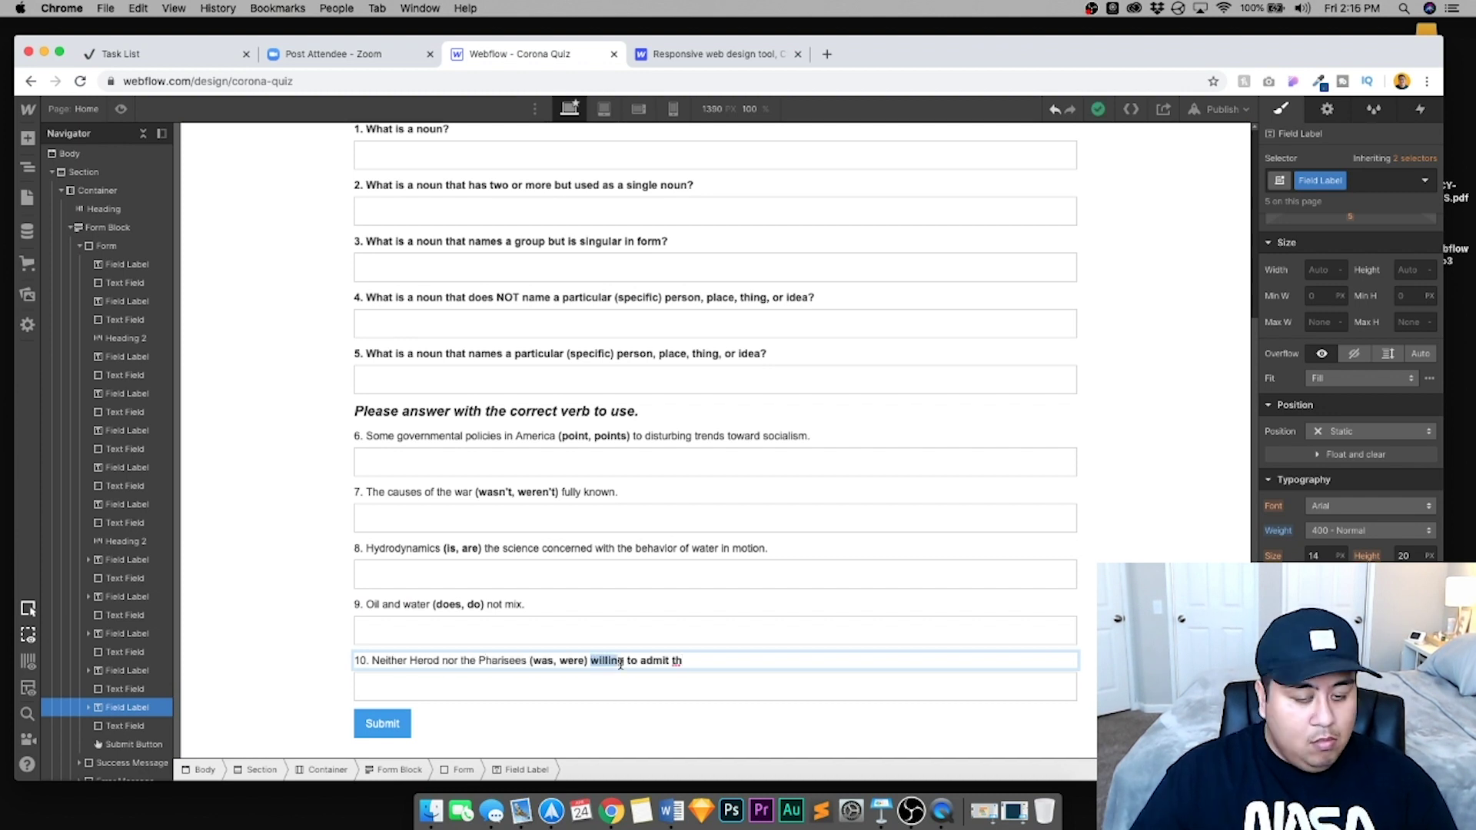
pyautogui.hotkey('shift', 'alt', 'Left')
pyautogui.hotkey('shift', 'alt', 'Left')
pyautogui.hotkey('shift', 'alt', 'Left')
pyautogui.hotkey('shift', 'alt', 'Left')
pyautogui.press('super+b')
pyautogui.press('Right')
pyautogui.write('at Jesus was the Messiah.')
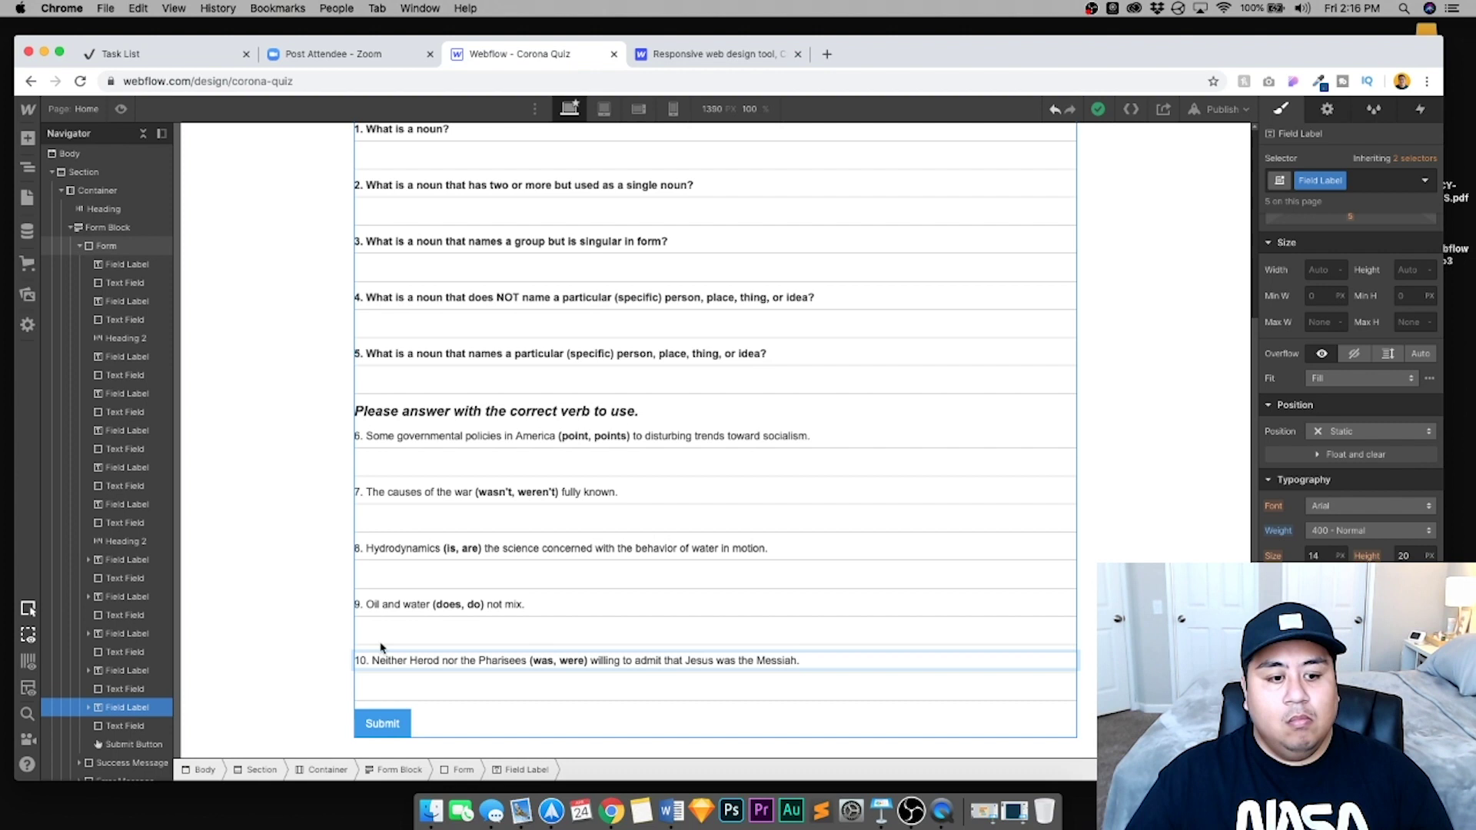
pyautogui.click(307, 645)
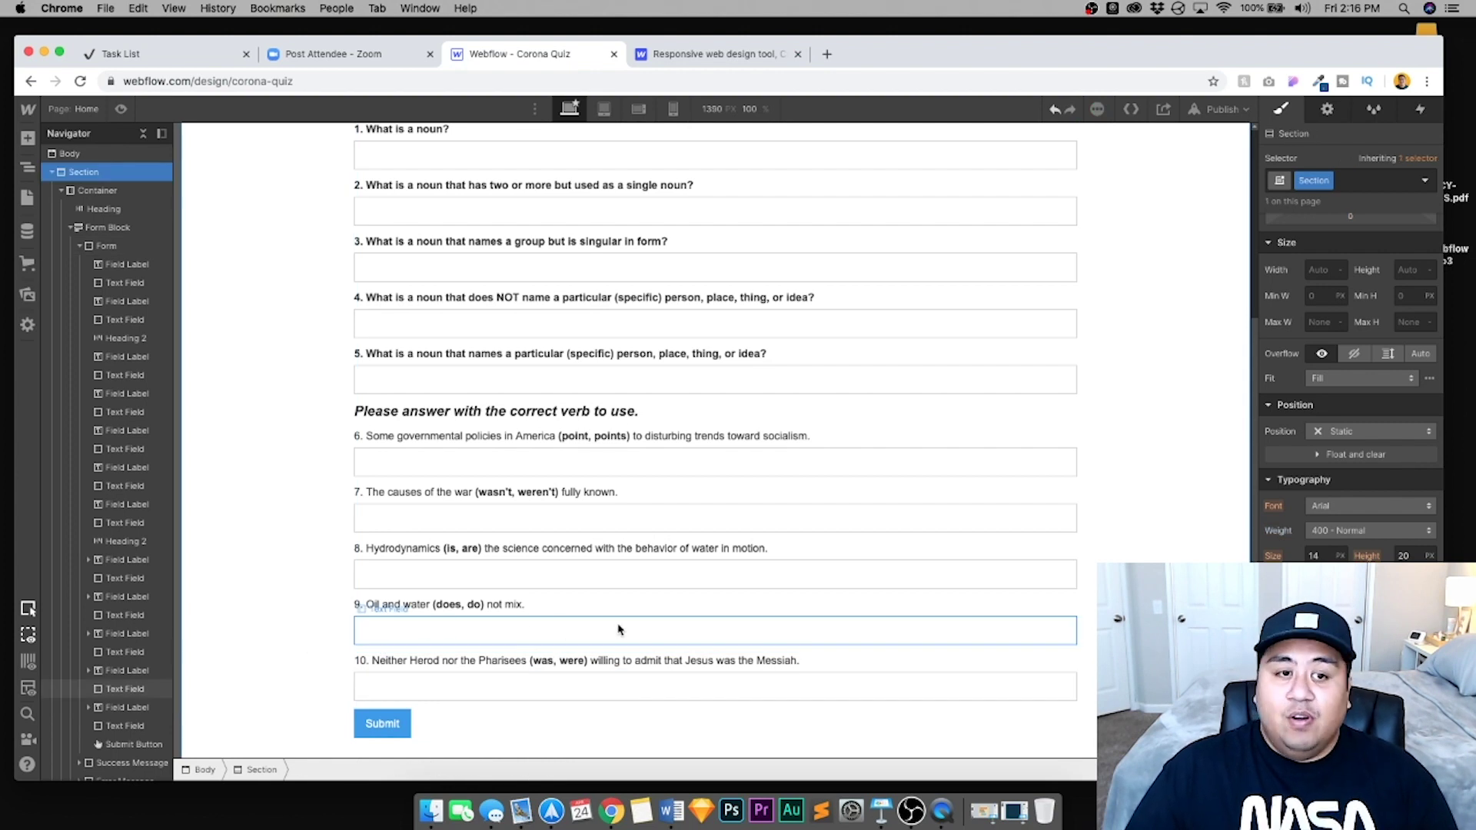
# Remove the '2' combo class from the answer fields of questions 10 and 5
pyautogui.scroll(3, 615, 624)
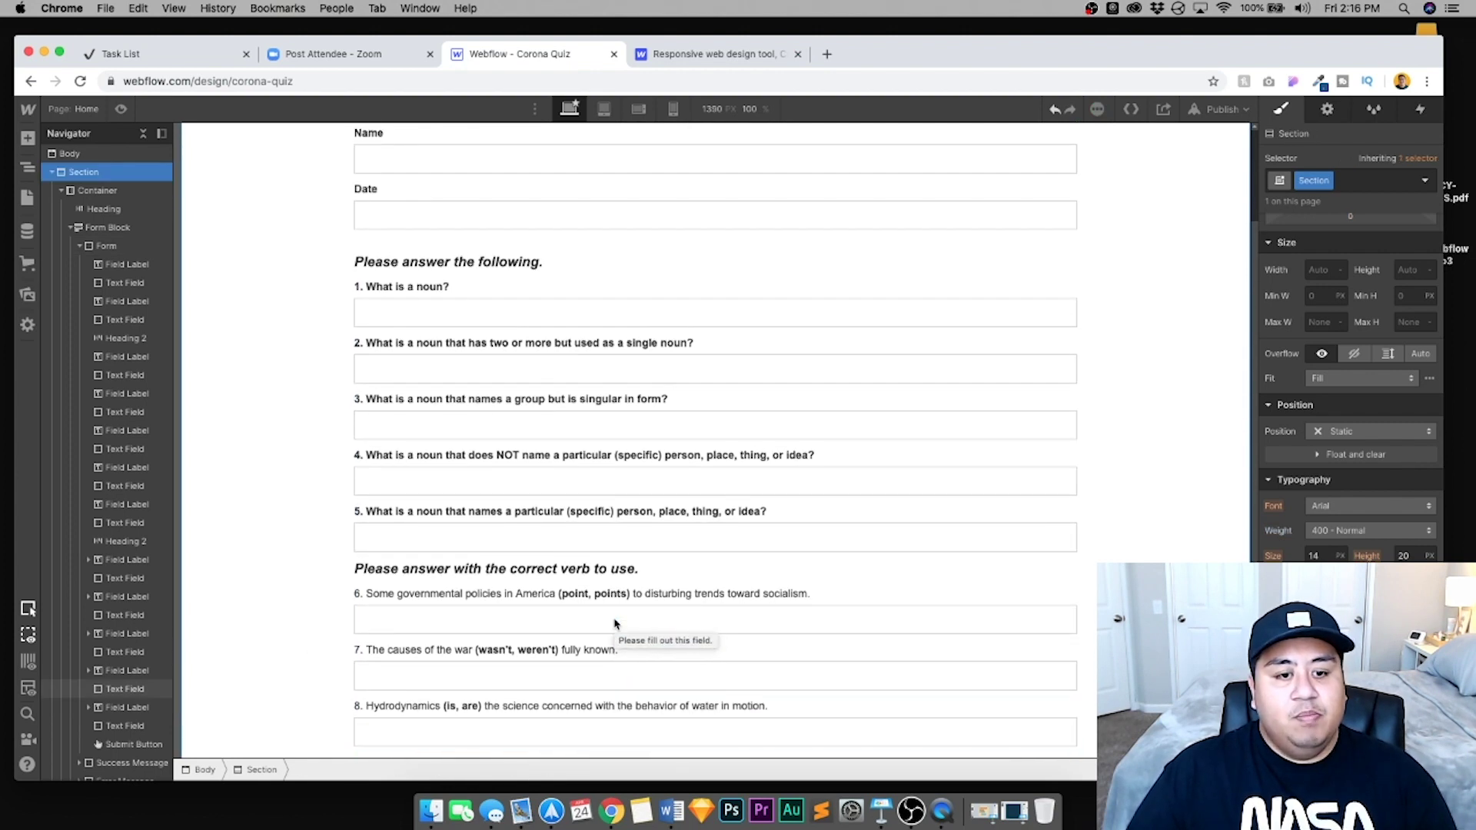
pyautogui.scroll(-5, 615, 622)
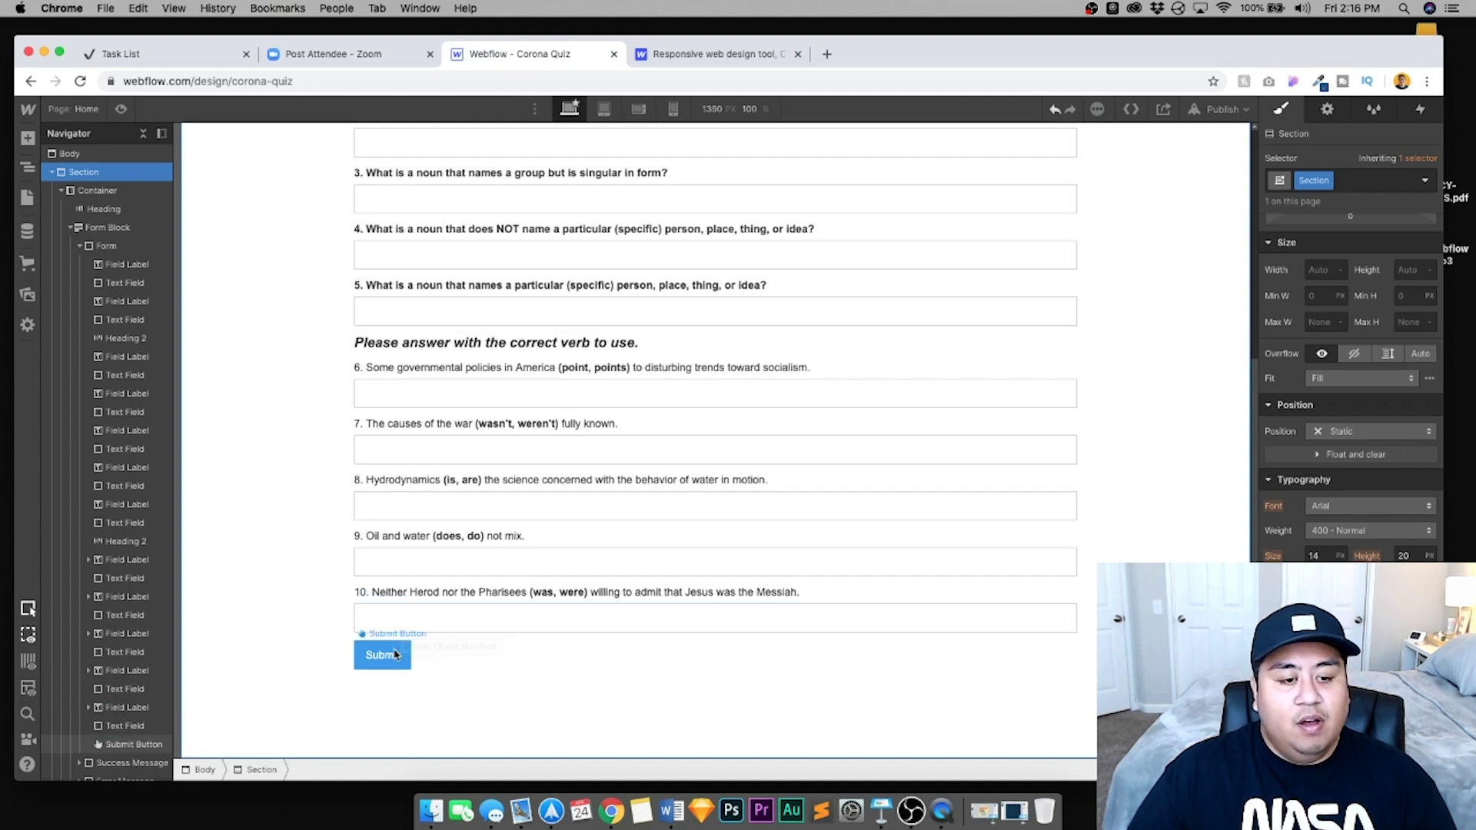
pyautogui.click(406, 627)
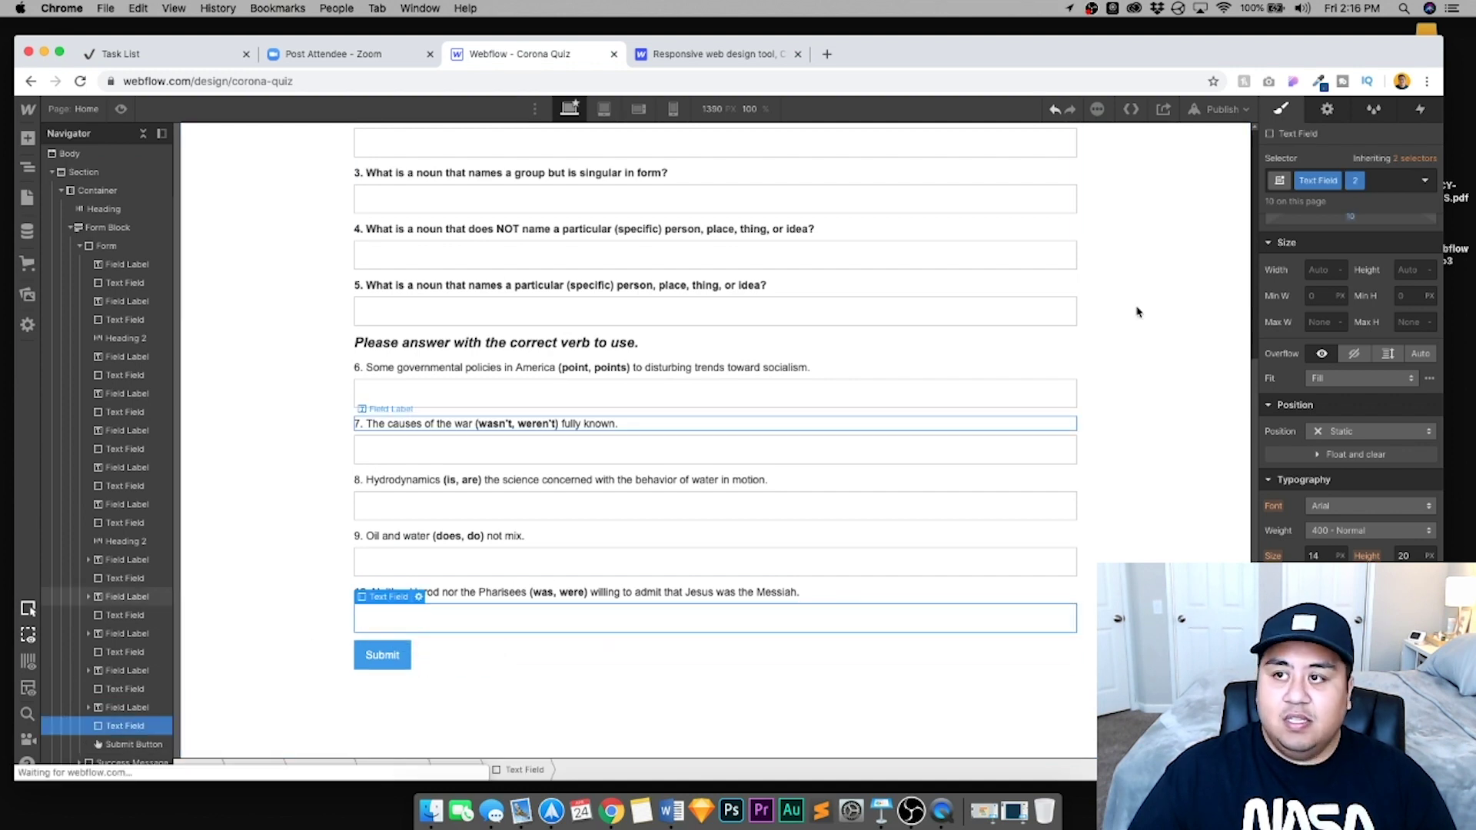
pyautogui.click(1383, 185)
pyautogui.press('BackSpace')
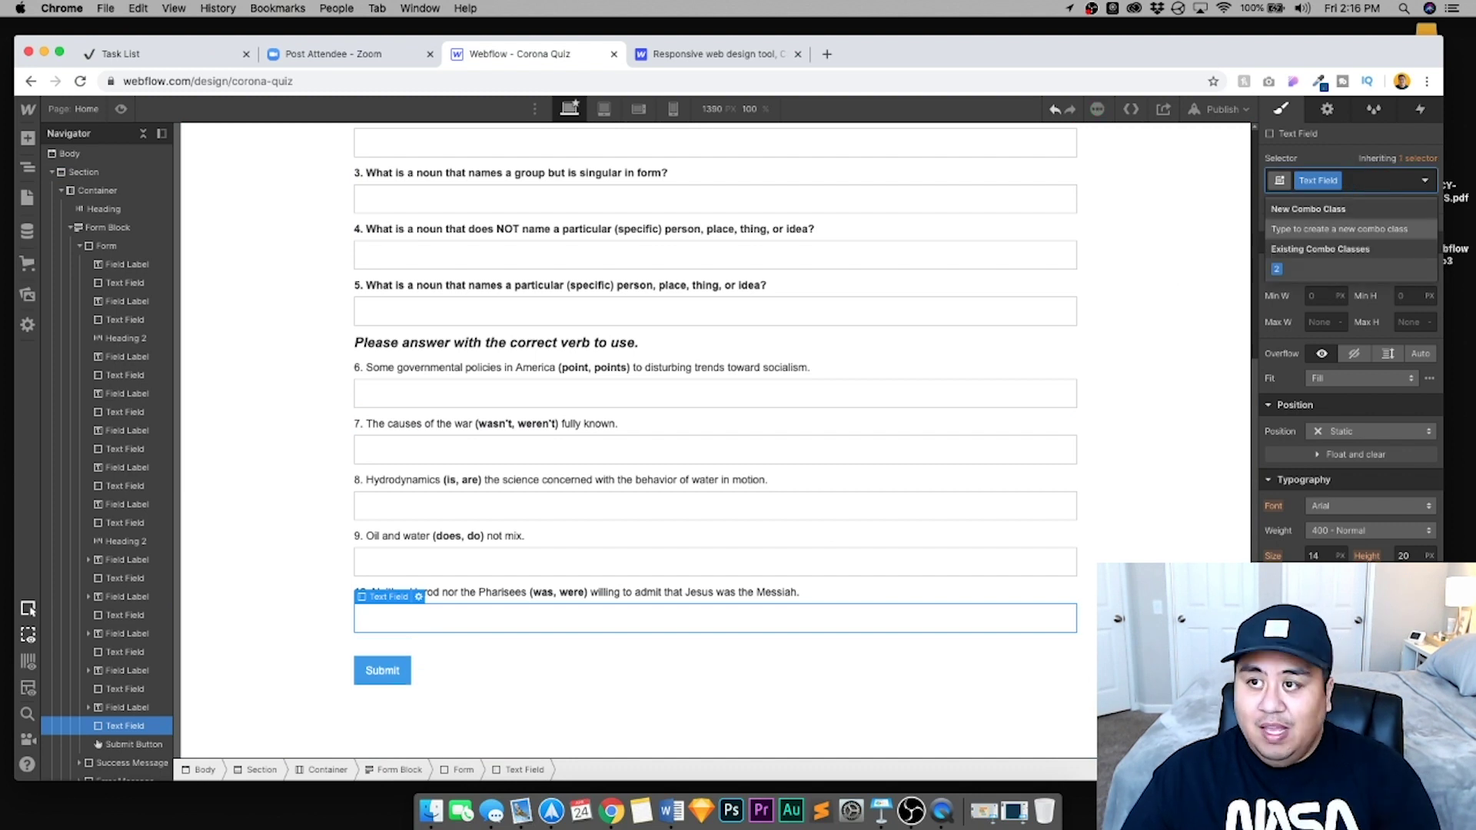
pyautogui.click(556, 319)
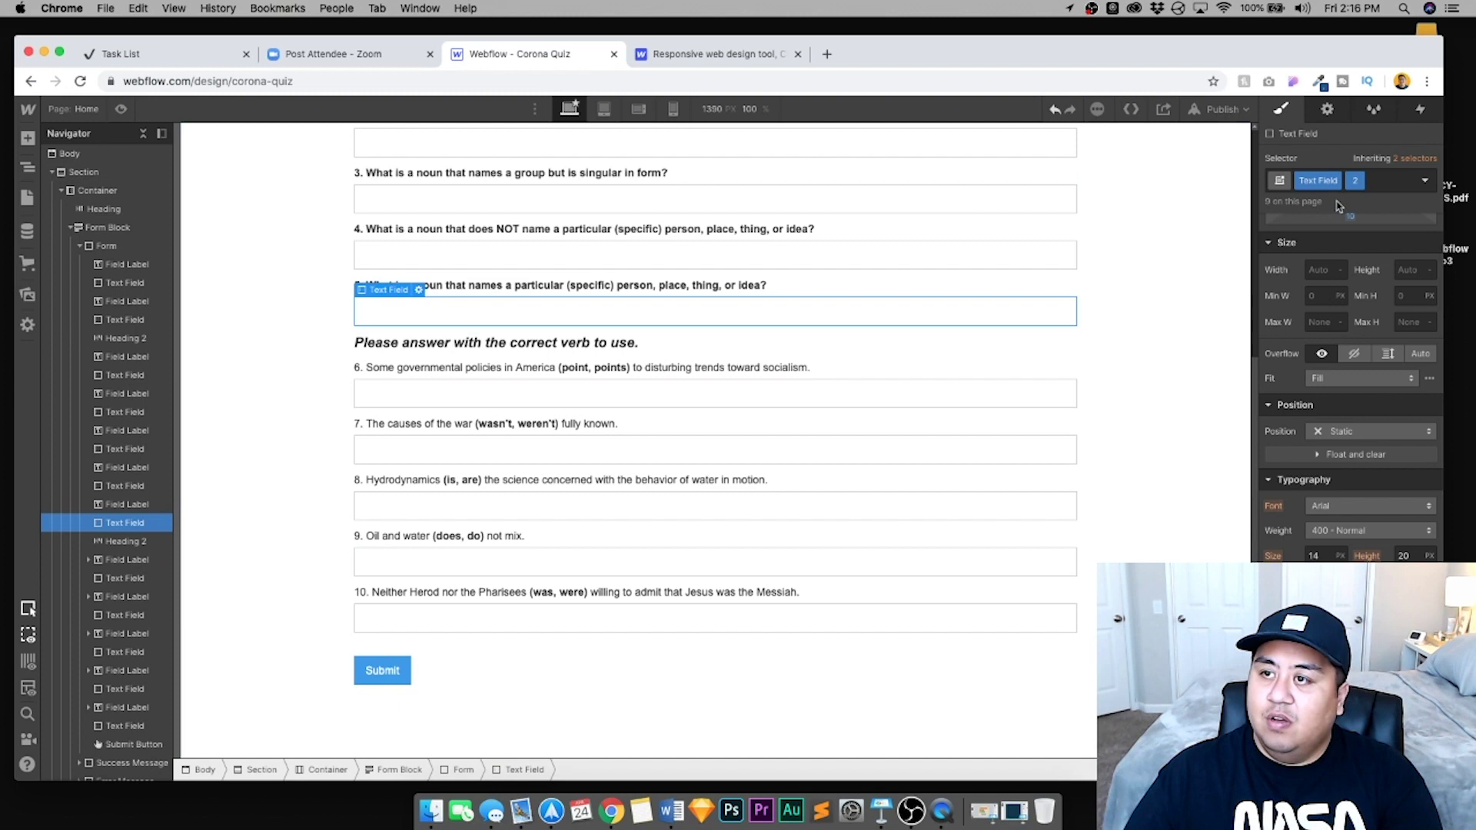
pyautogui.click(1375, 185)
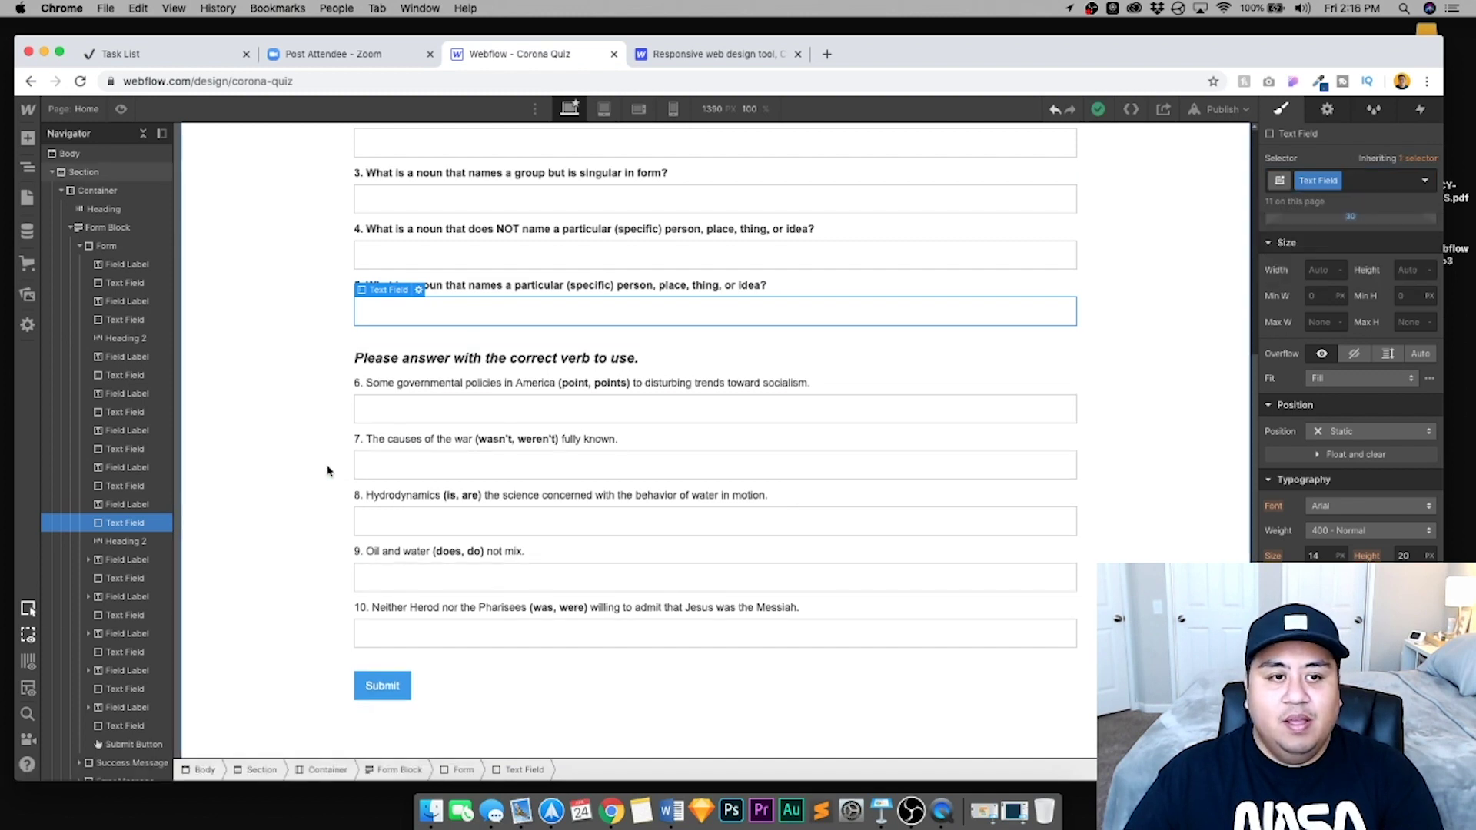
pyautogui.click(300, 508)
pyautogui.scroll(5, 300, 511)
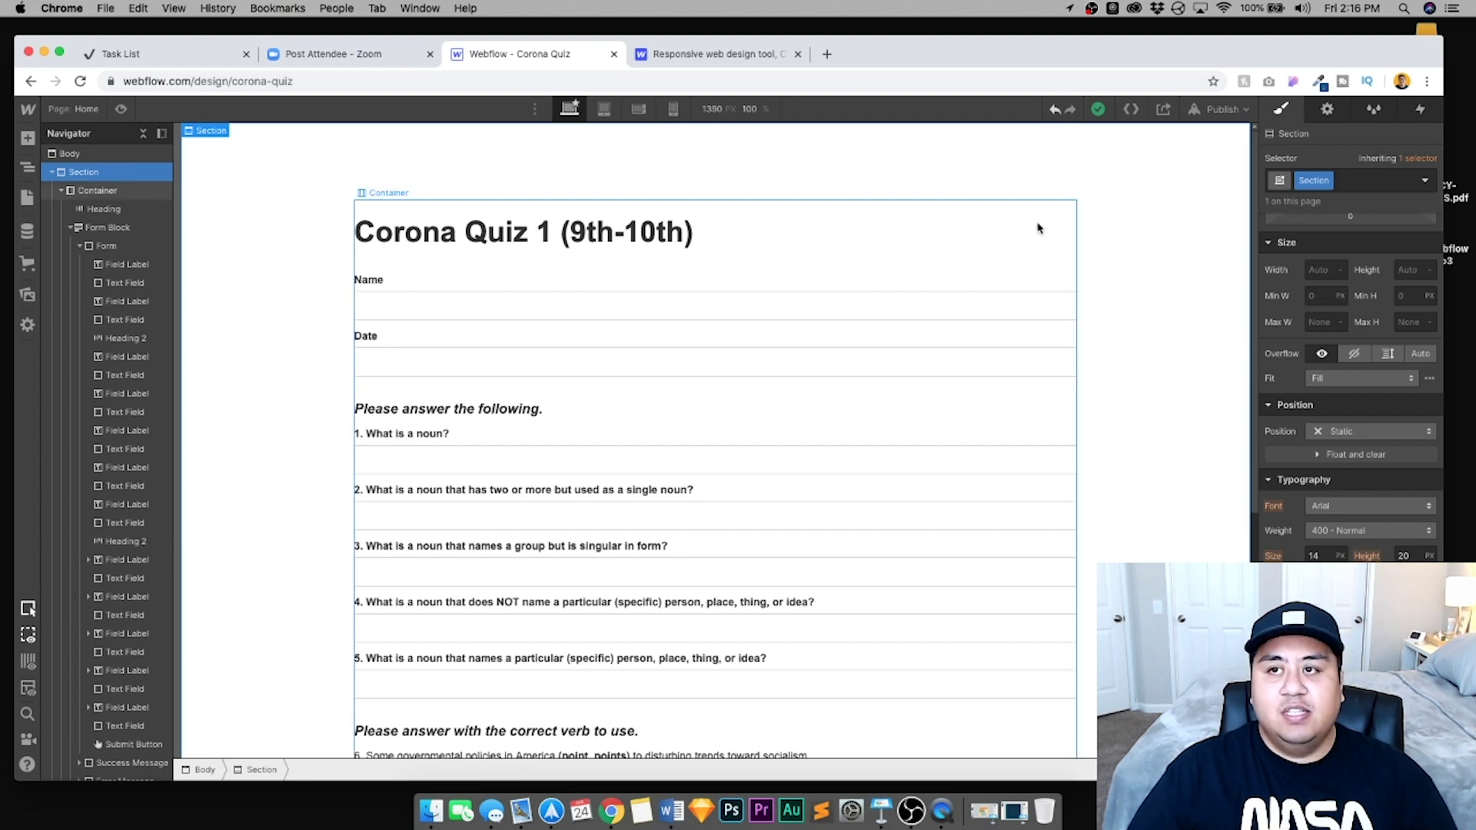
# Publish the site to corona-quiz.webflow.io and close the publish panel
pyautogui.click(1221, 110)
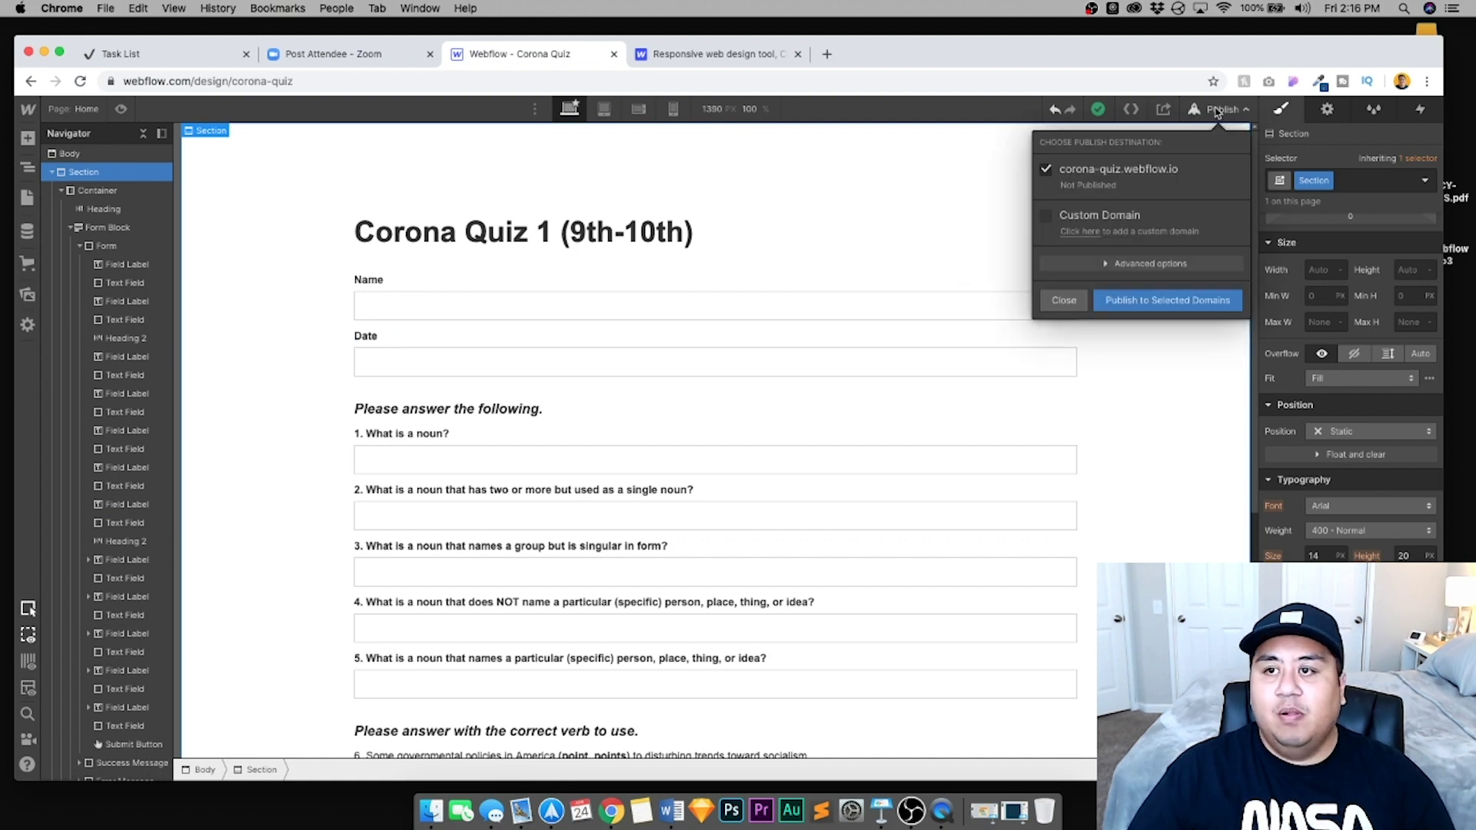
pyautogui.click(1144, 304)
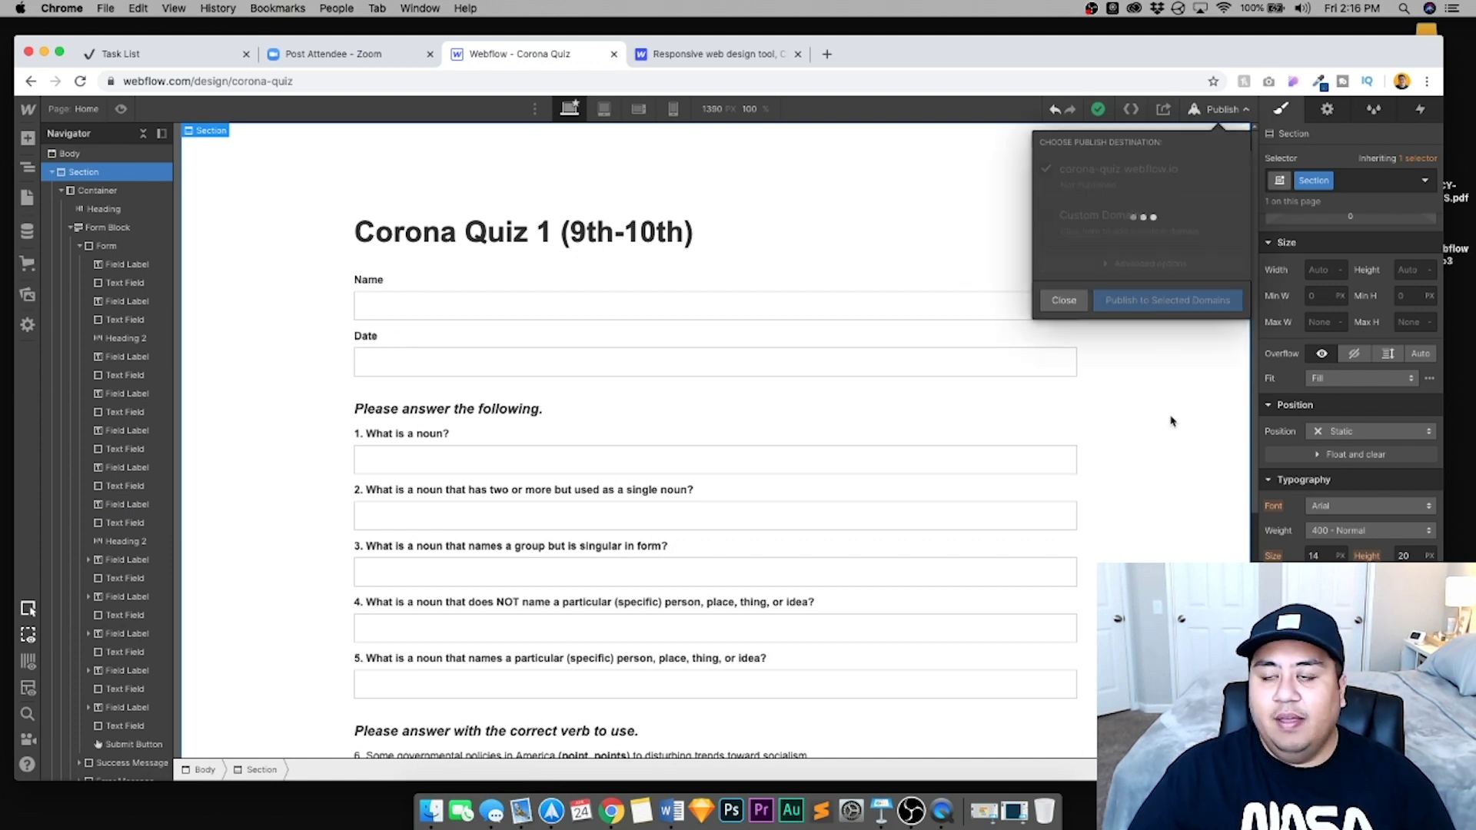
pyautogui.click(1116, 395)
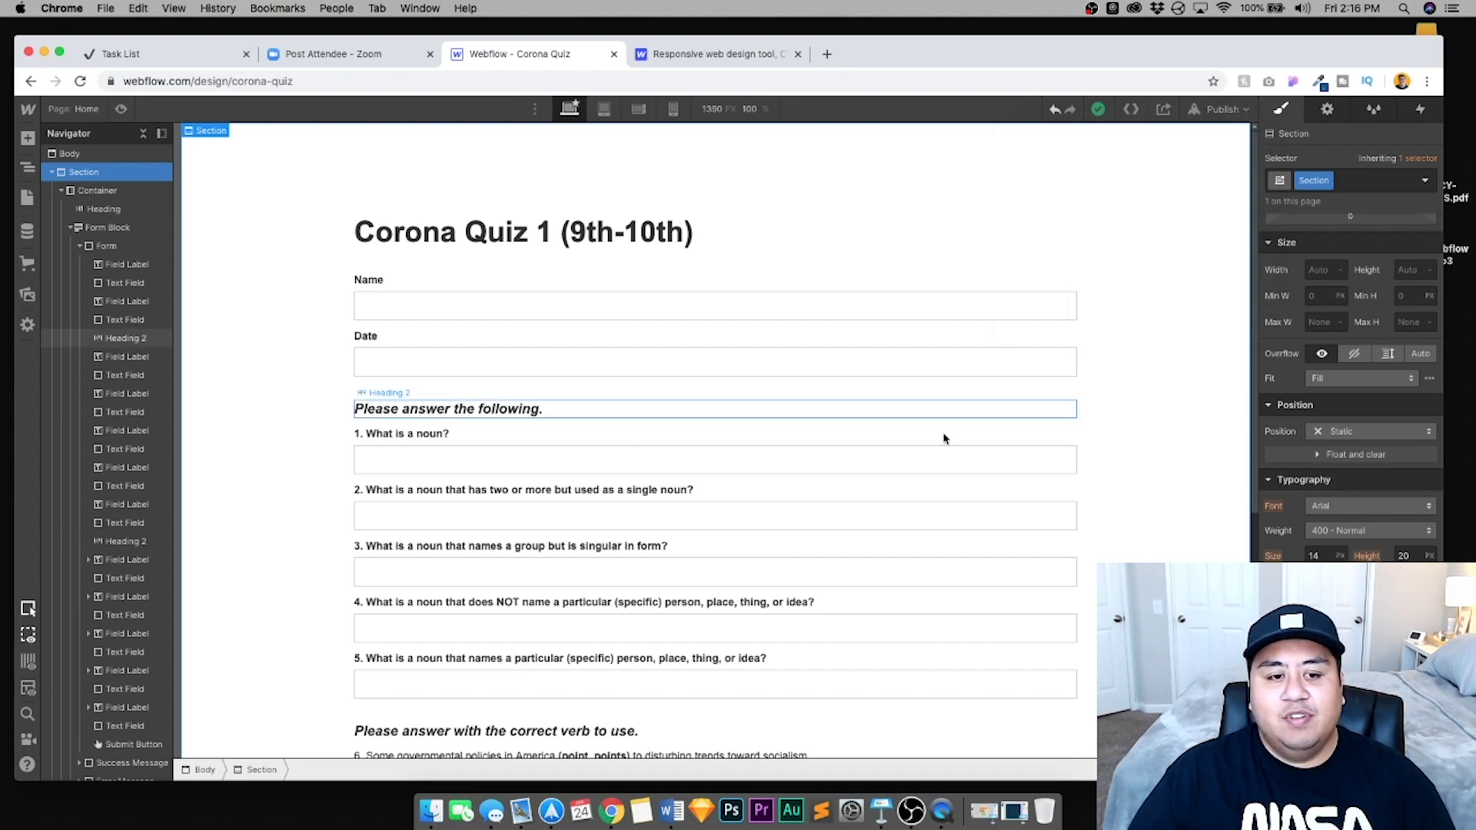
# Show the answer fields' Element Settings and set question 1's field ID to 1
pyautogui.click(452, 457)
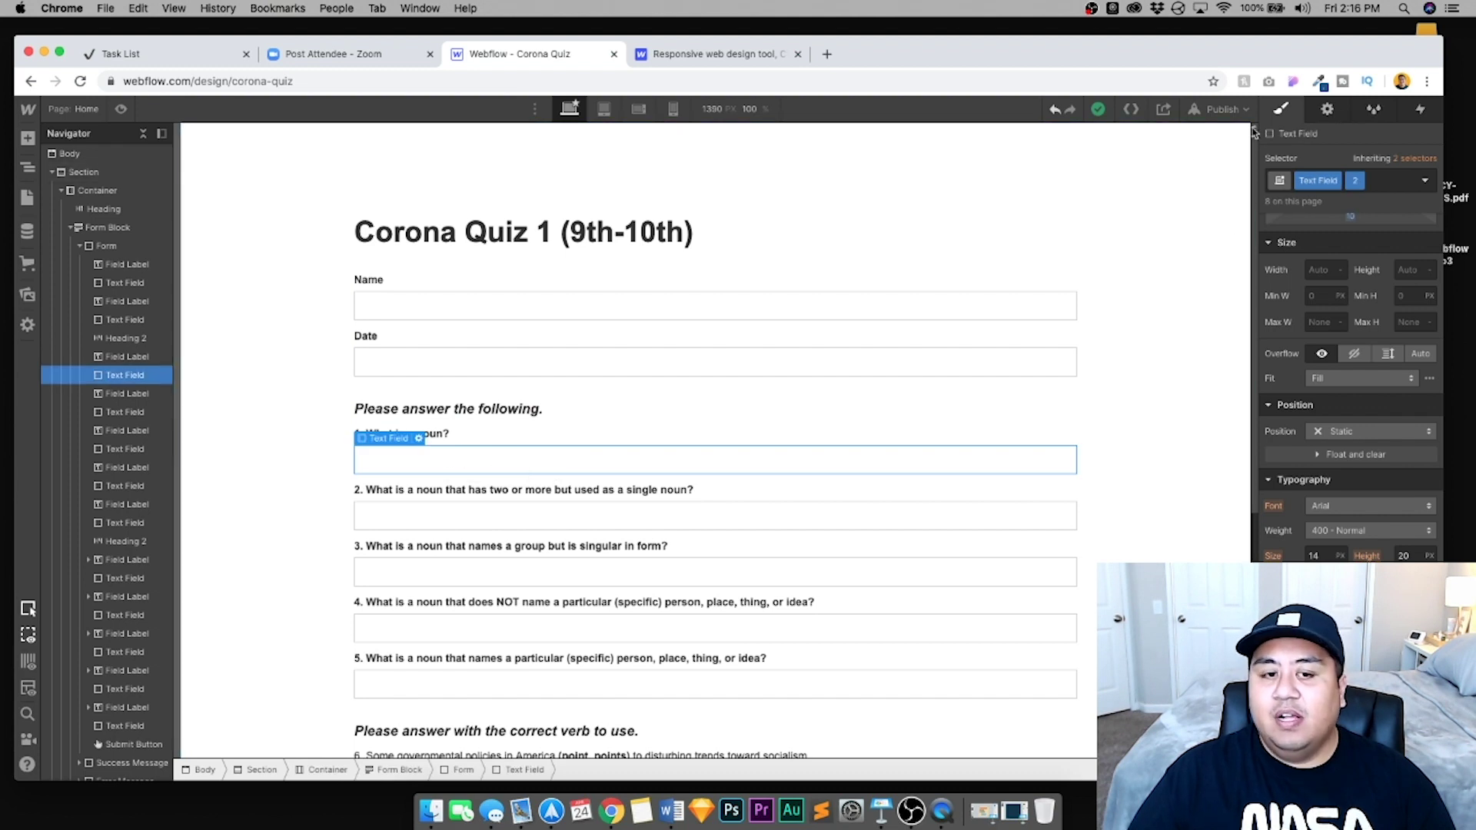
pyautogui.click(600, 307)
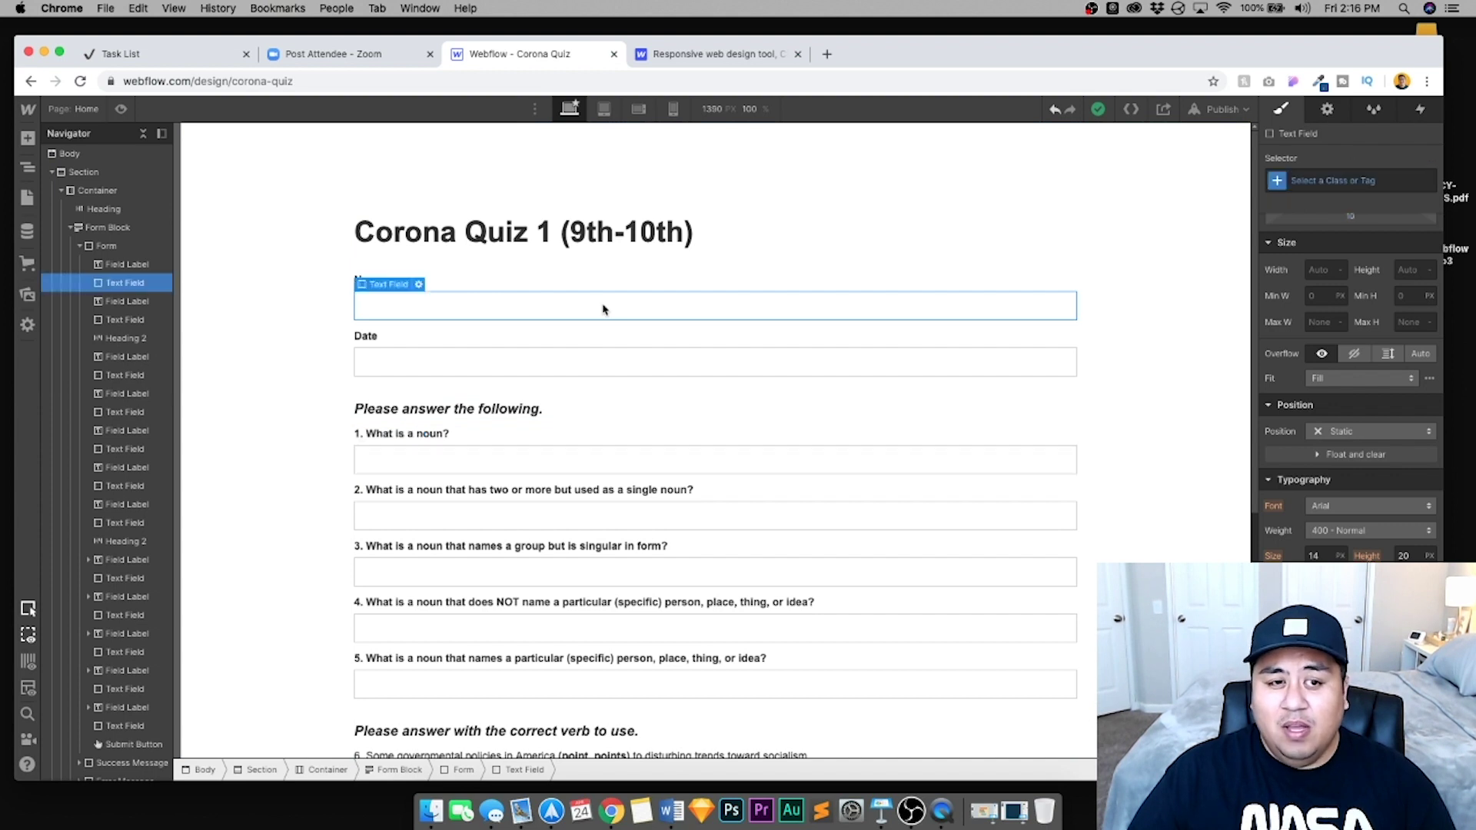
pyautogui.click(1328, 110)
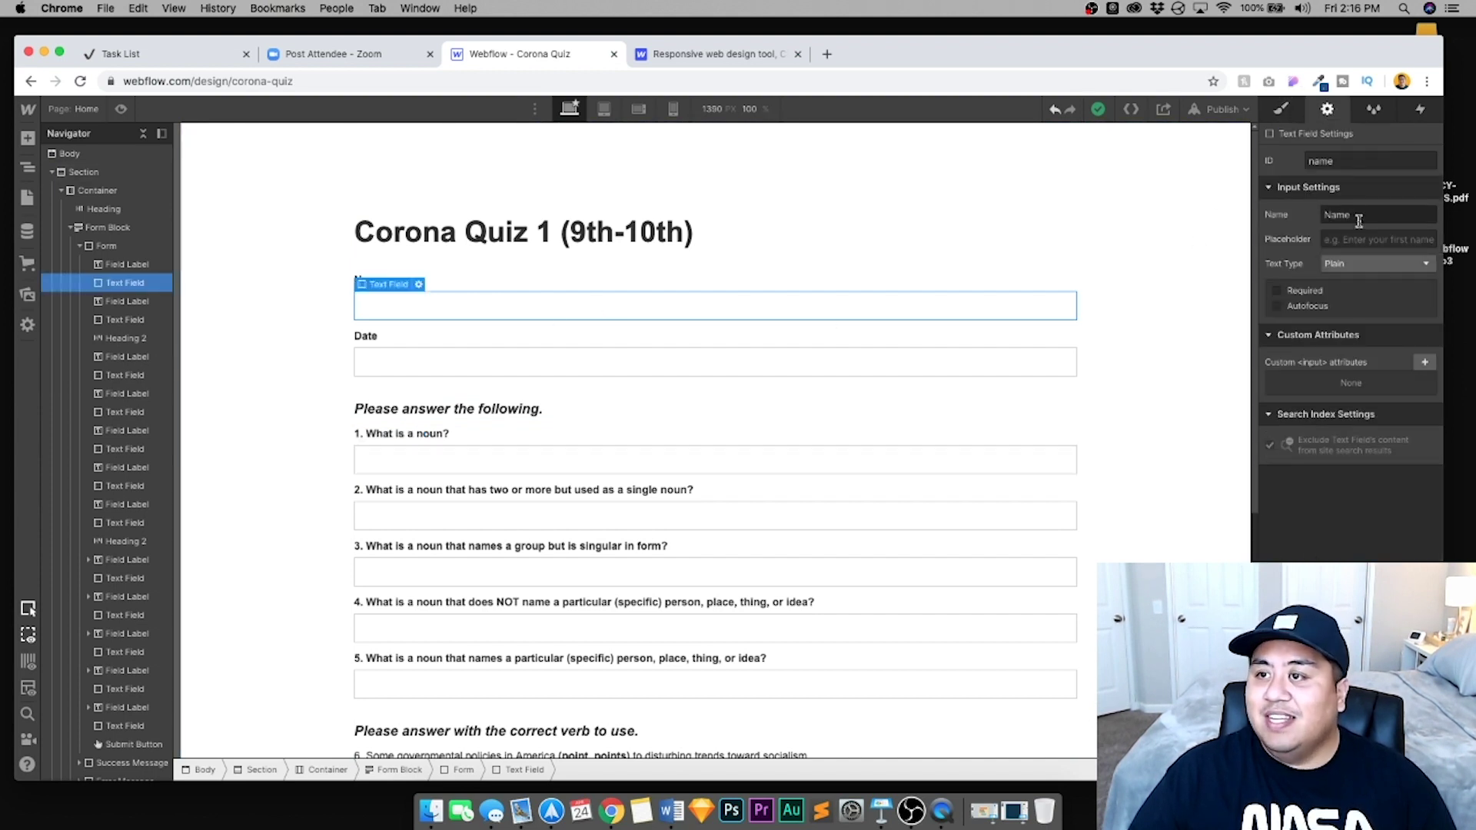
pyautogui.click(838, 359)
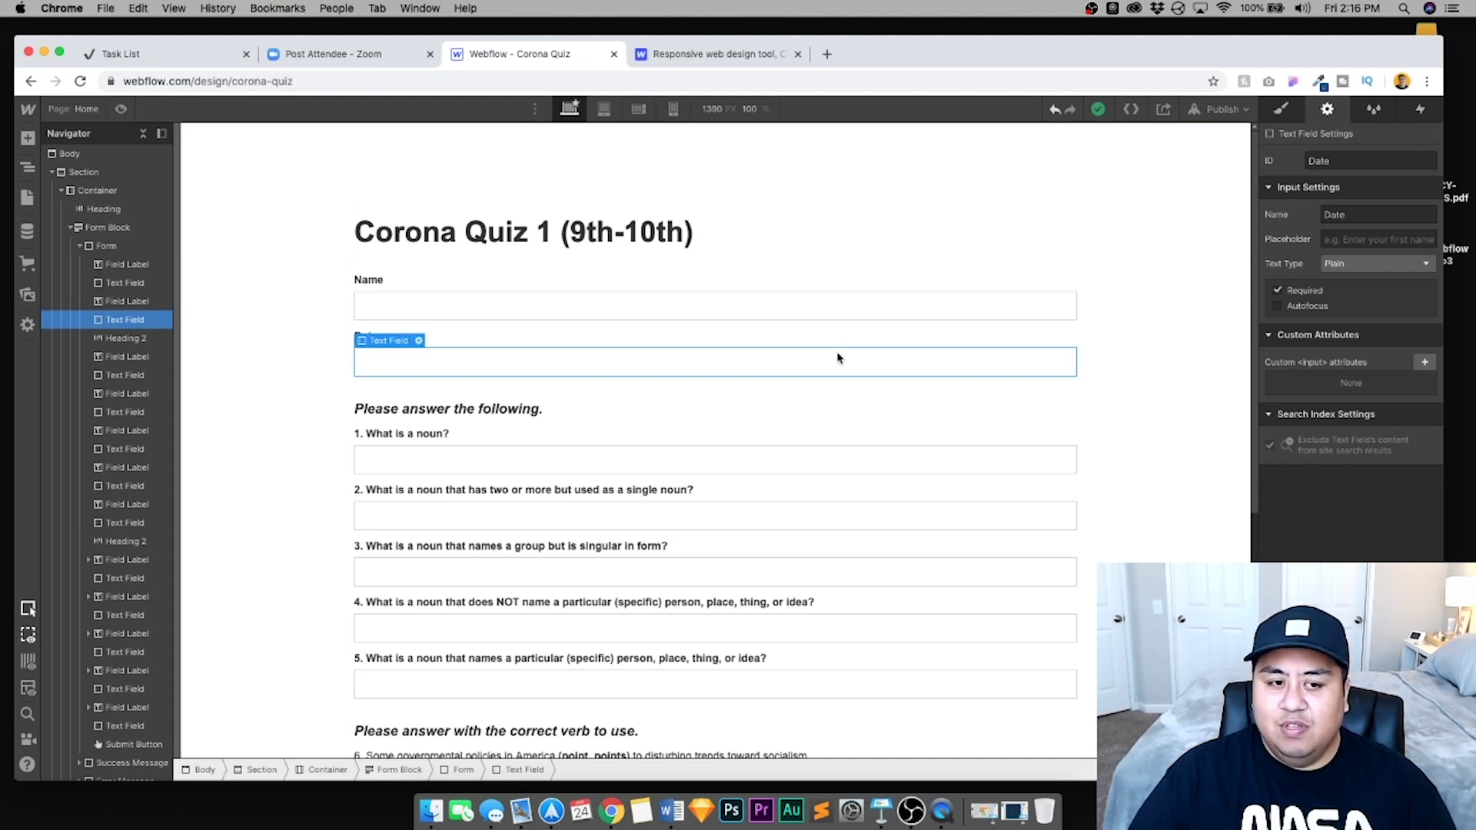
pyautogui.click(773, 454)
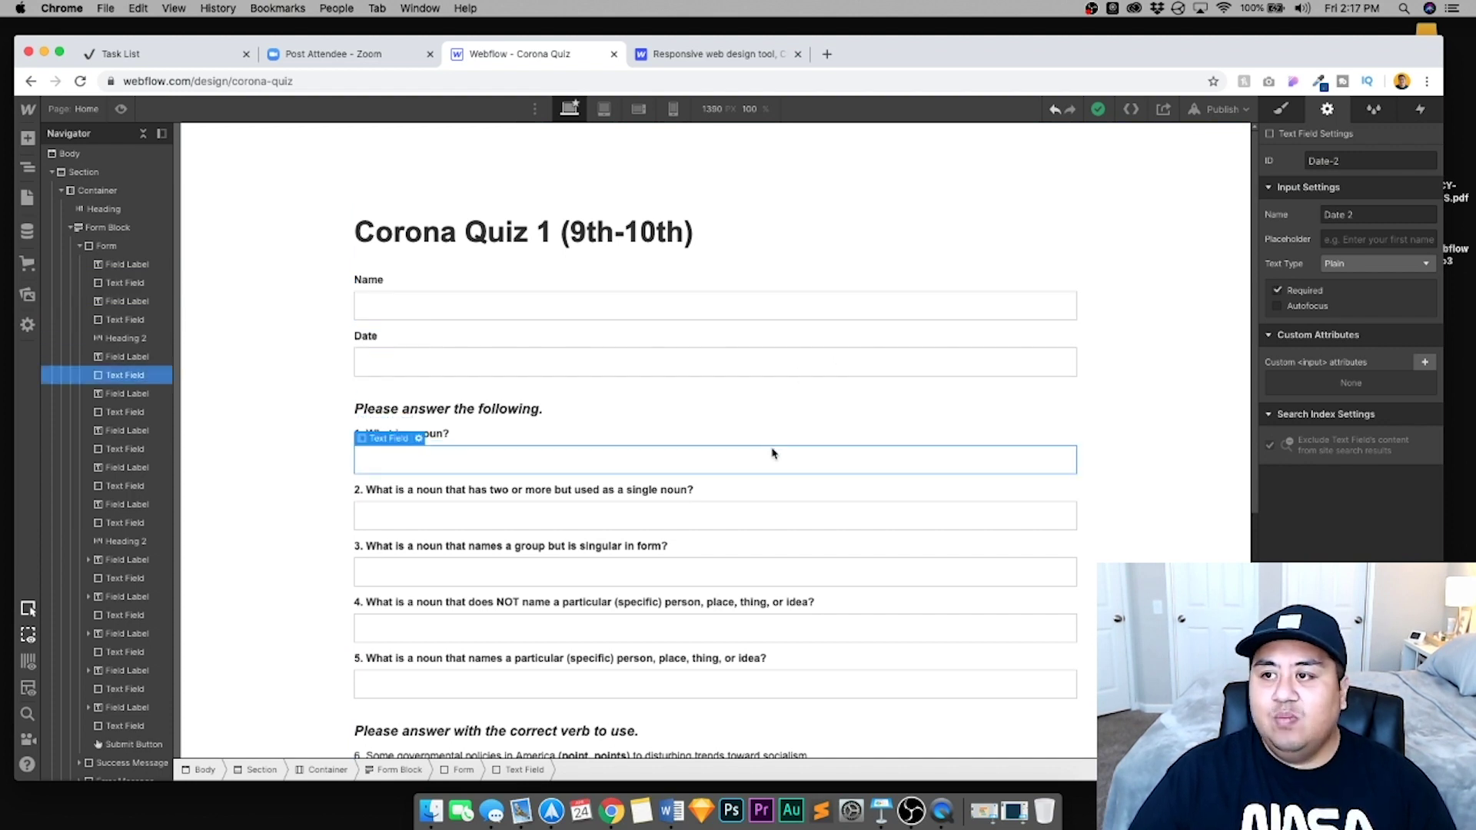
pyautogui.click(774, 511)
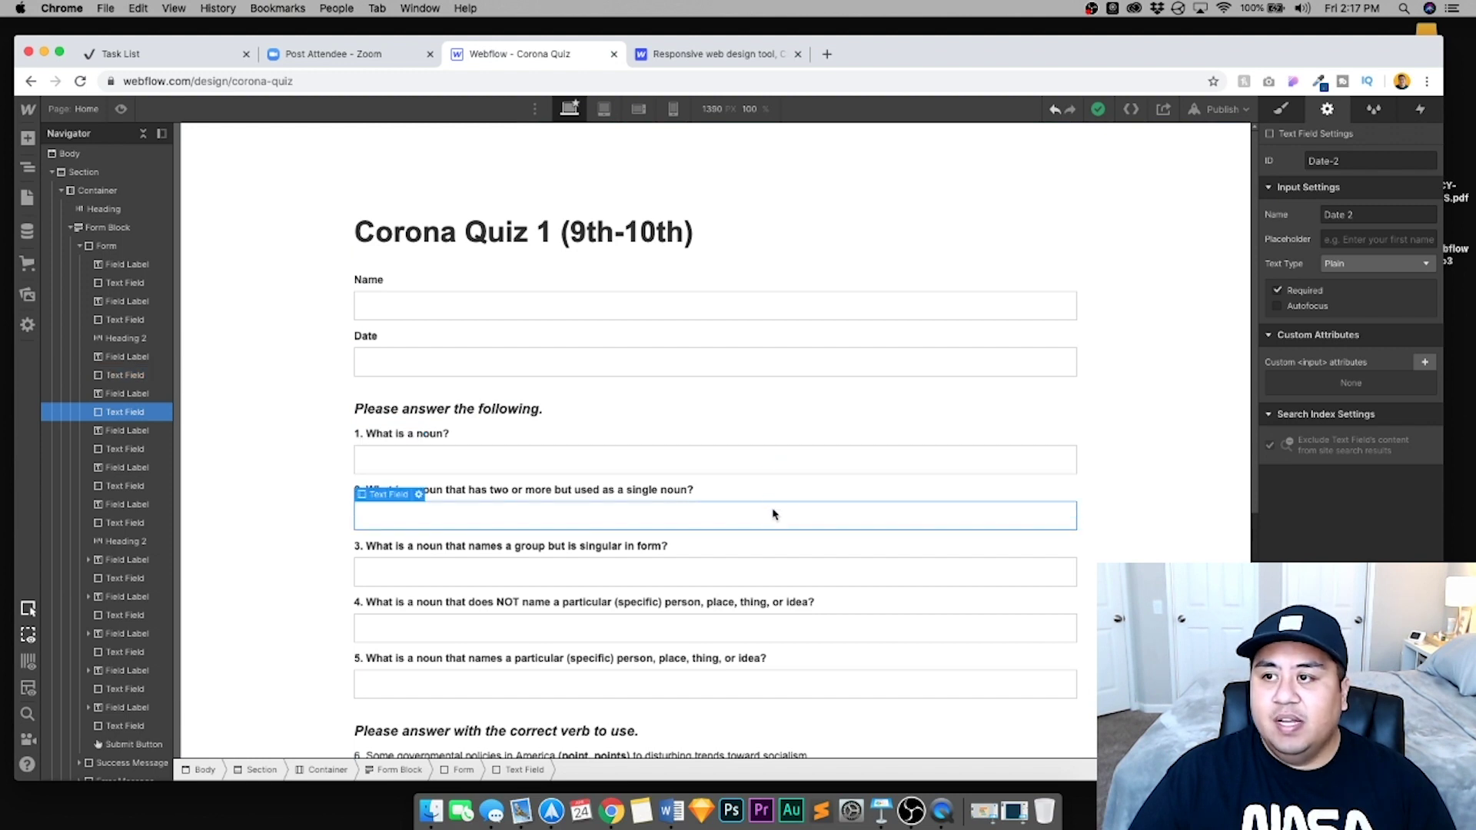
pyautogui.click(784, 569)
pyautogui.click(740, 466)
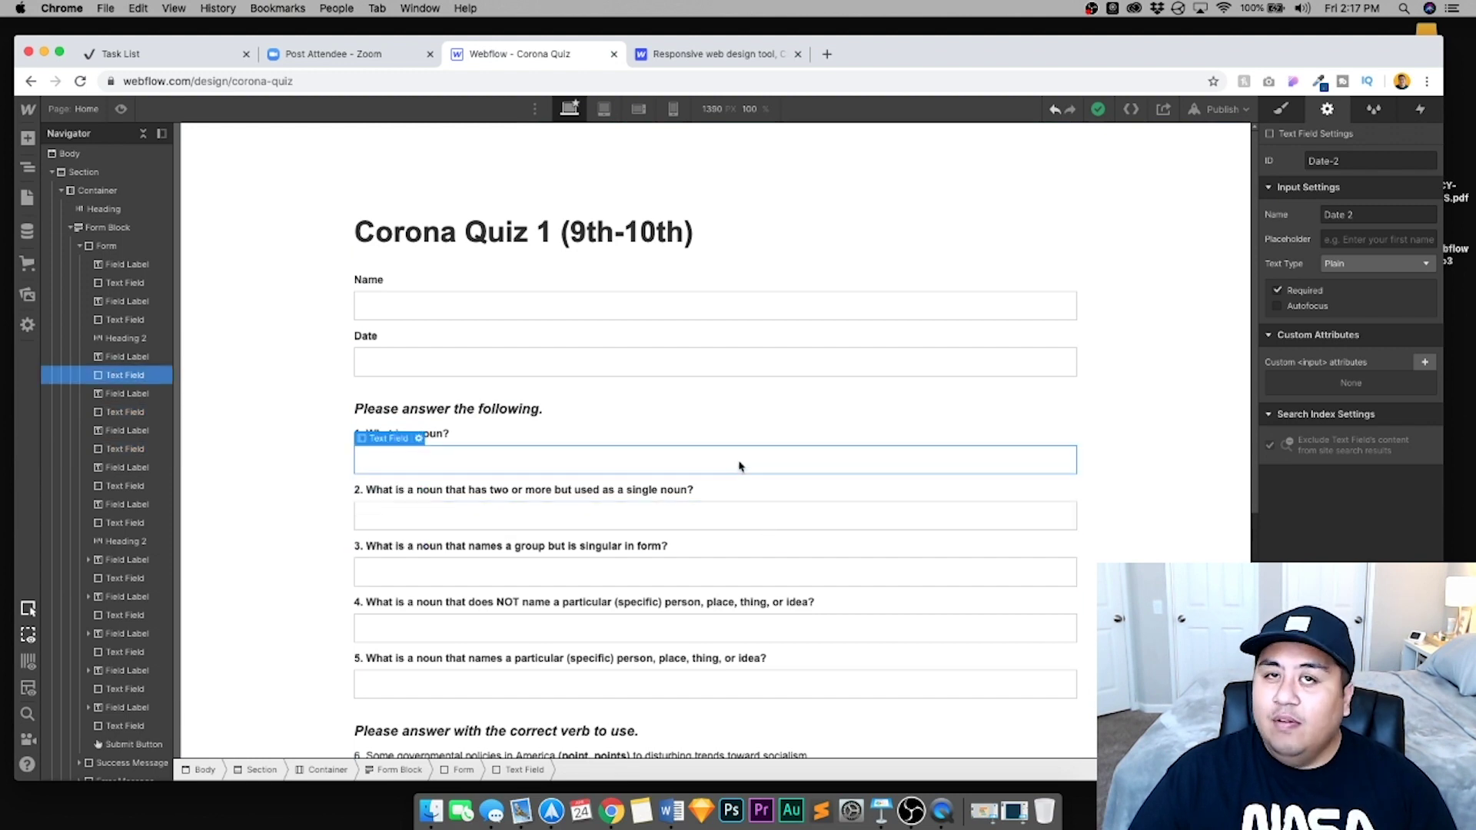
pyautogui.tripleClick(1351, 162)
pyautogui.write('1')
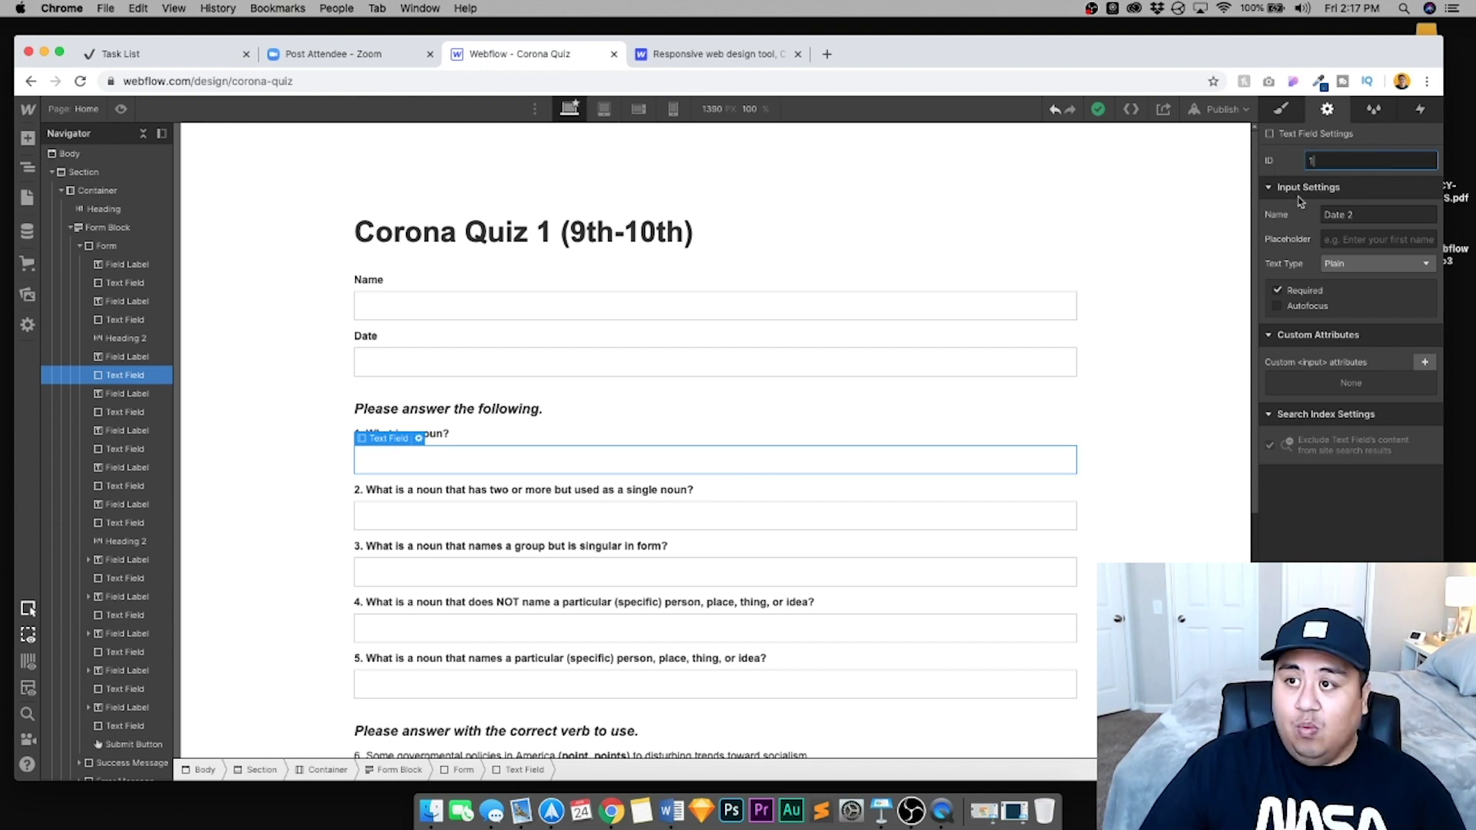
pyautogui.tripleClick(1376, 216)
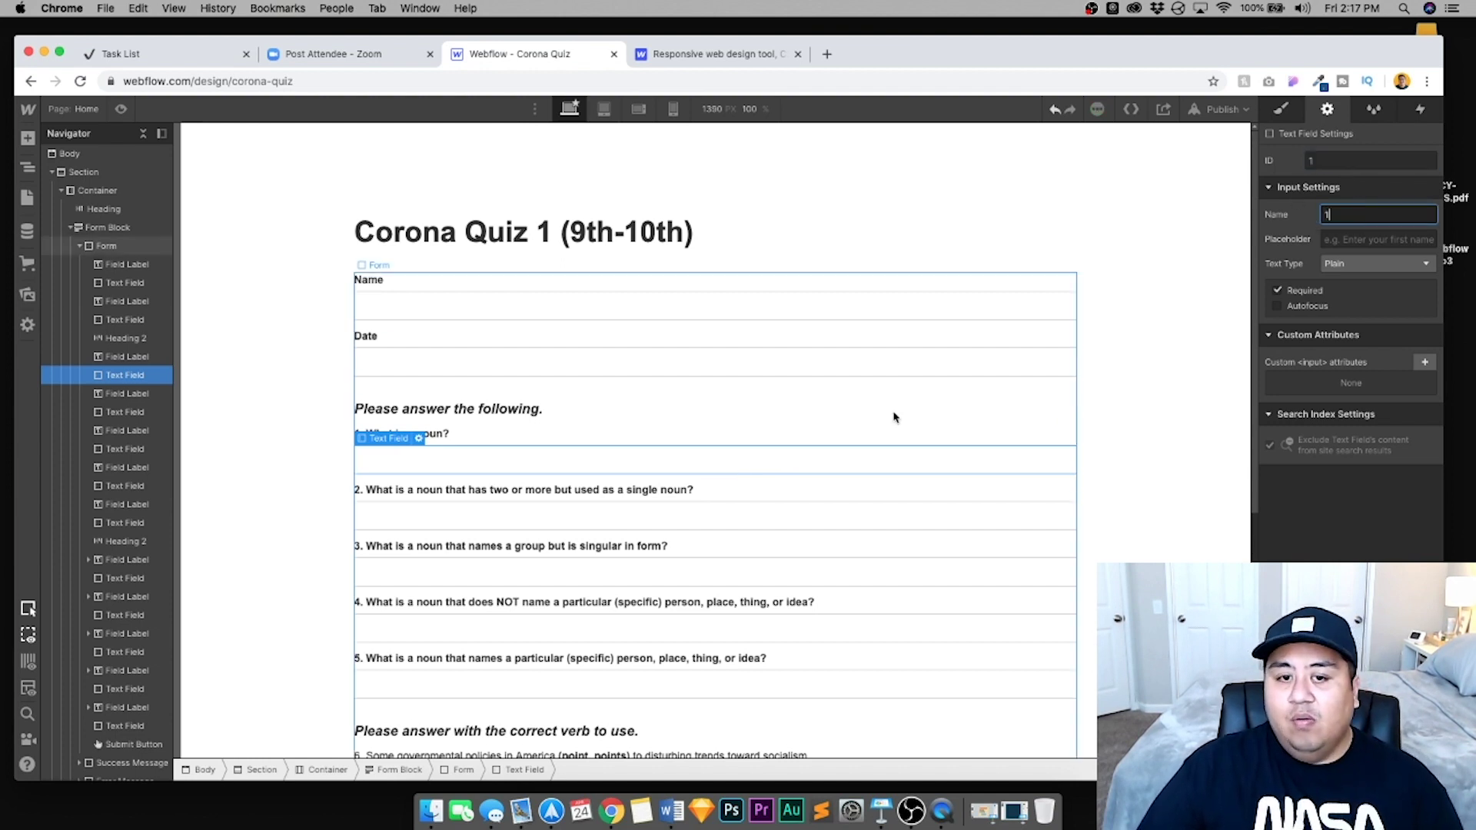
# Set question 2's field ID to 2, then check both renamed fields
pyautogui.click(750, 517)
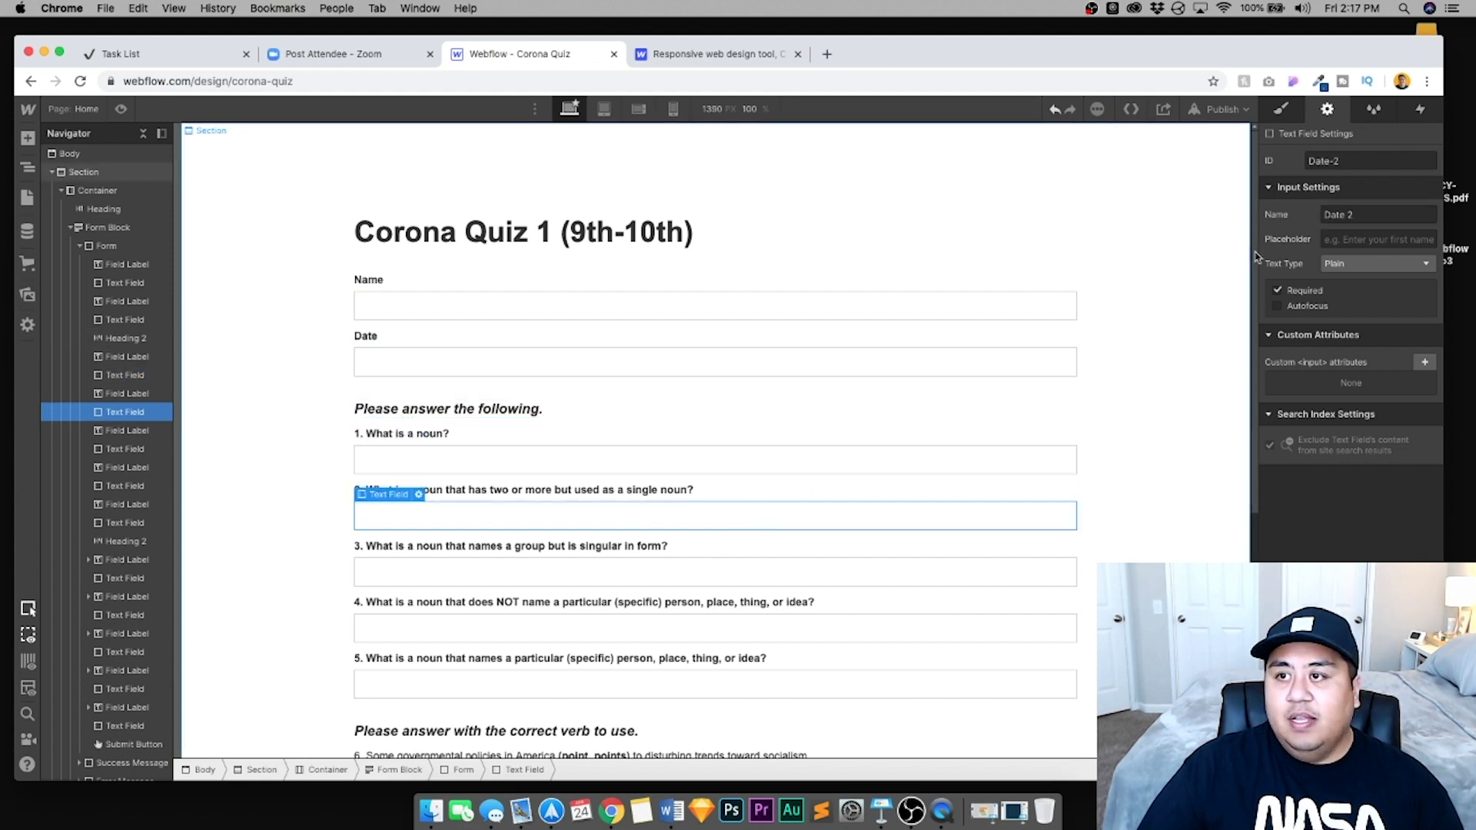
pyautogui.tripleClick(1360, 160)
pyautogui.write('2')
pyautogui.press('Tab')
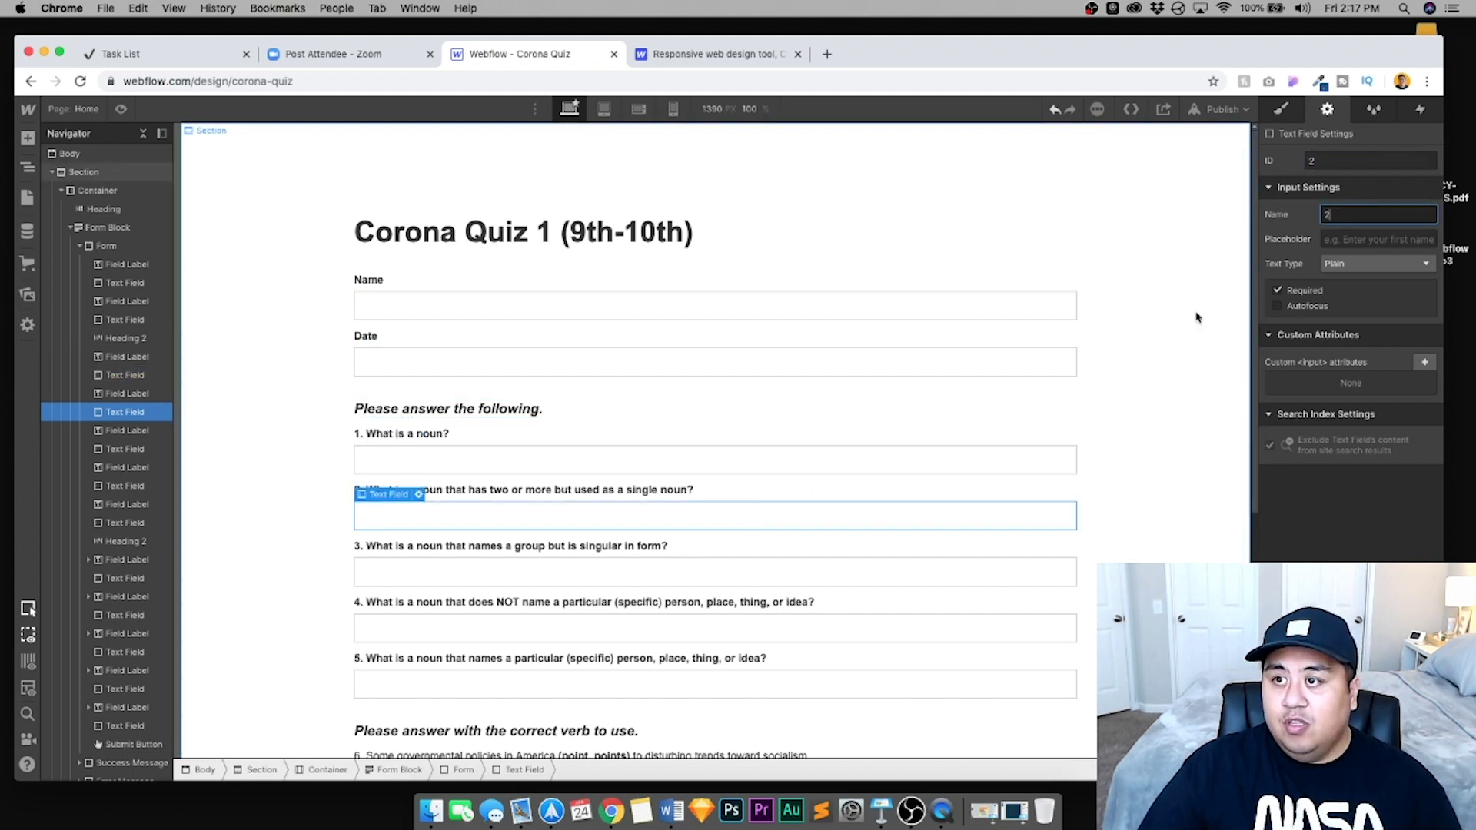
pyautogui.click(880, 473)
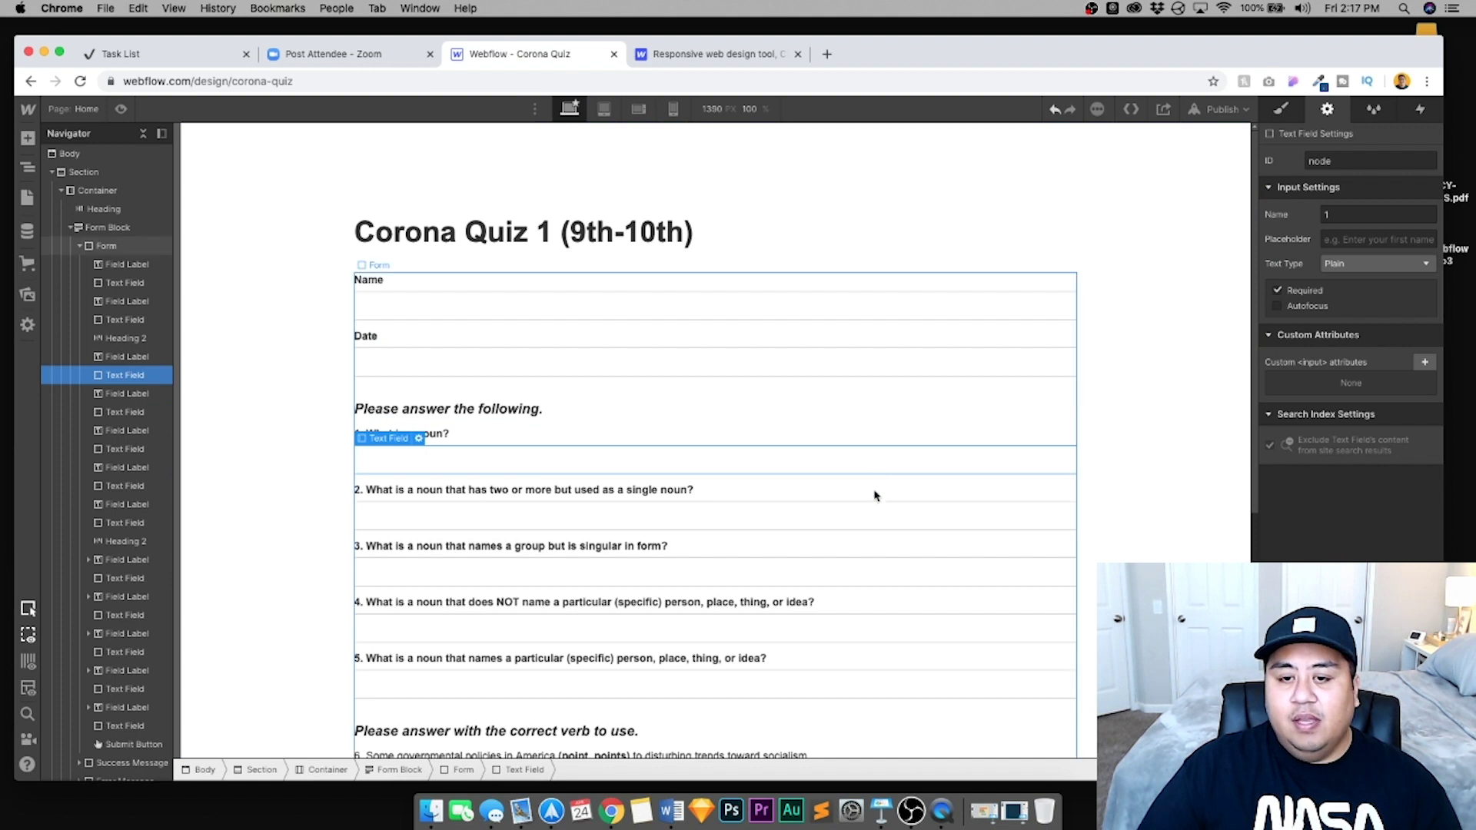
pyautogui.click(875, 516)
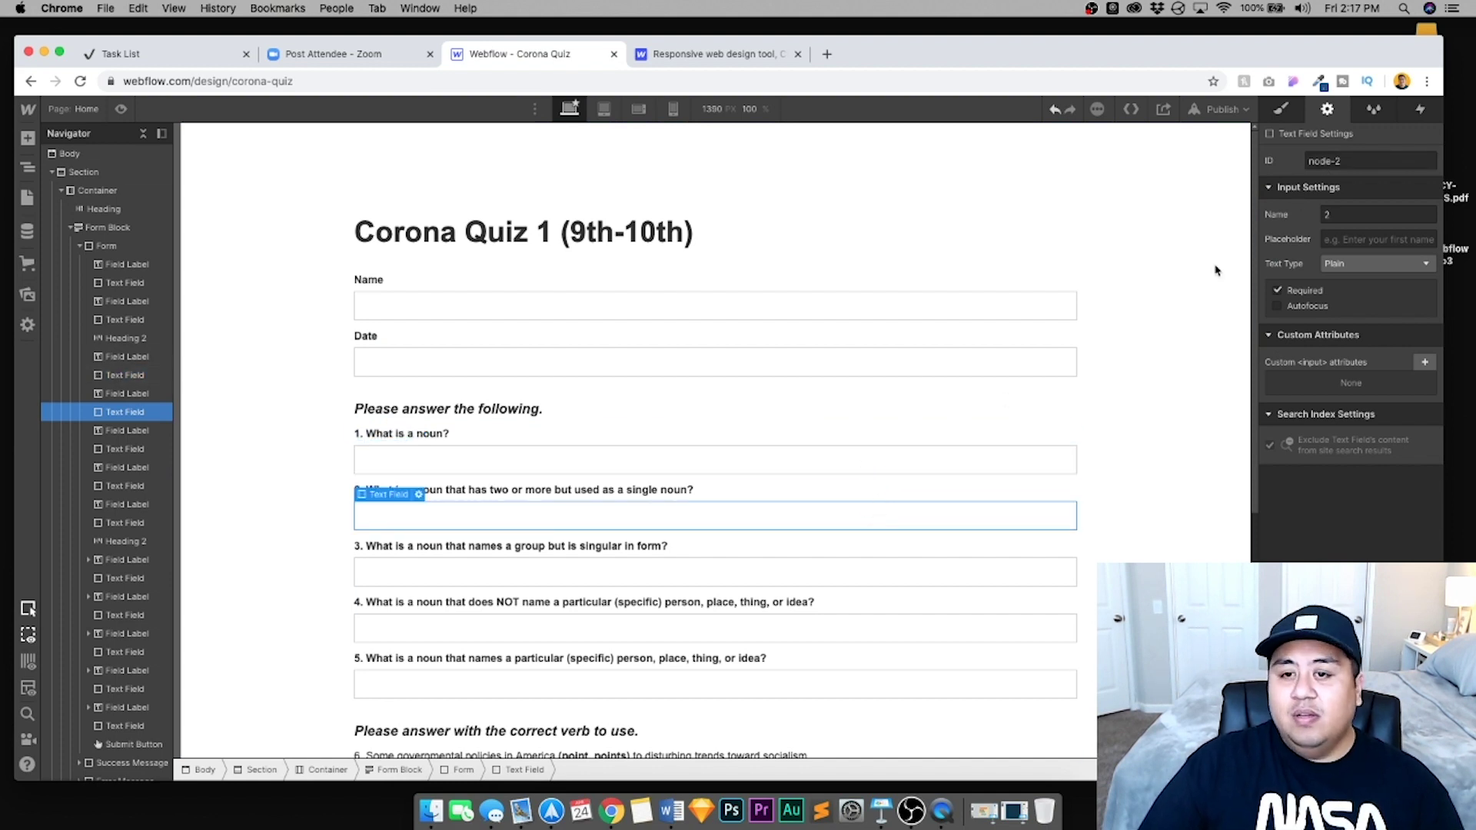
pyautogui.click(1054, 461)
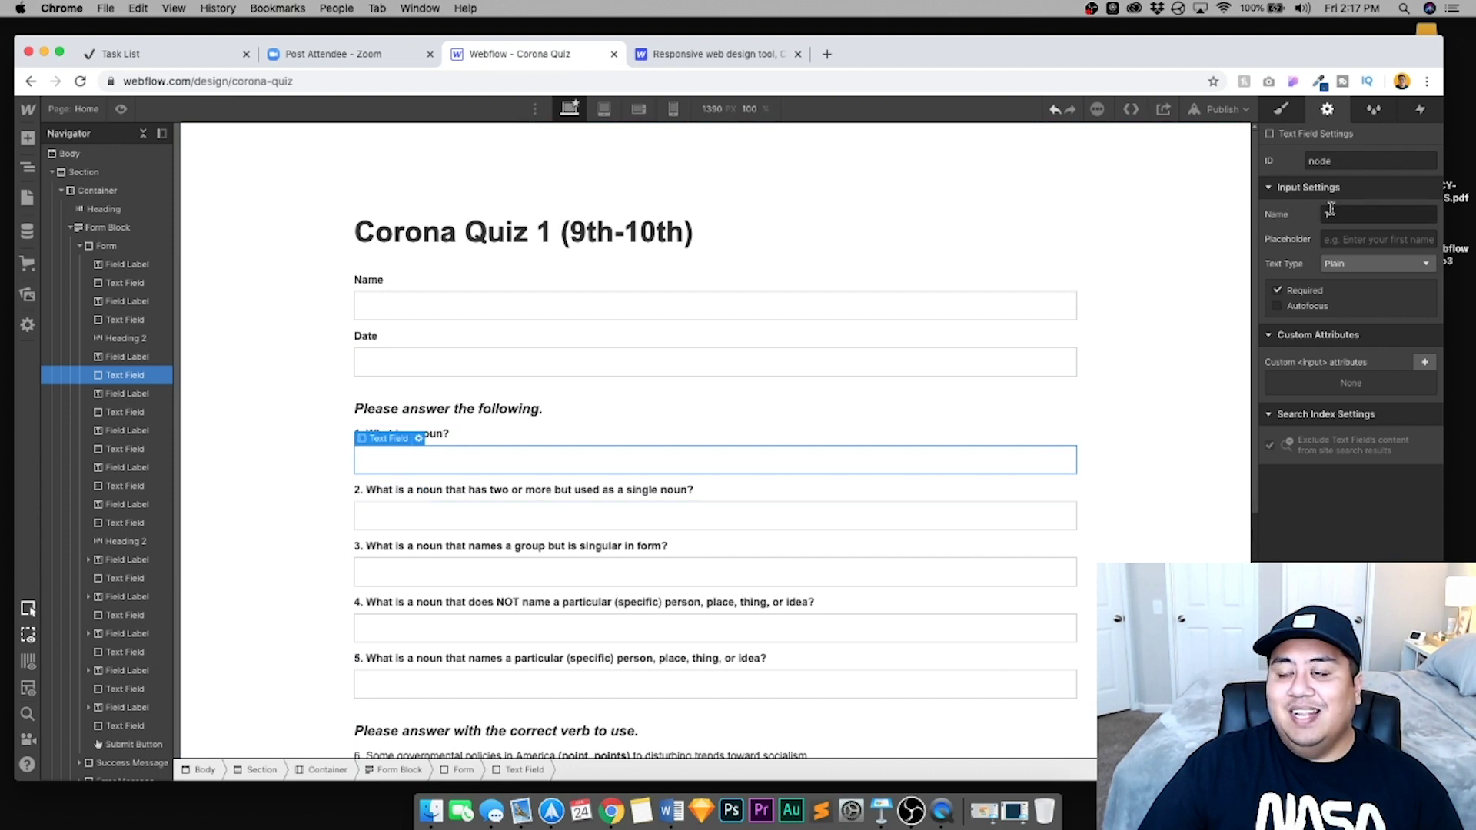
pyautogui.click(1045, 525)
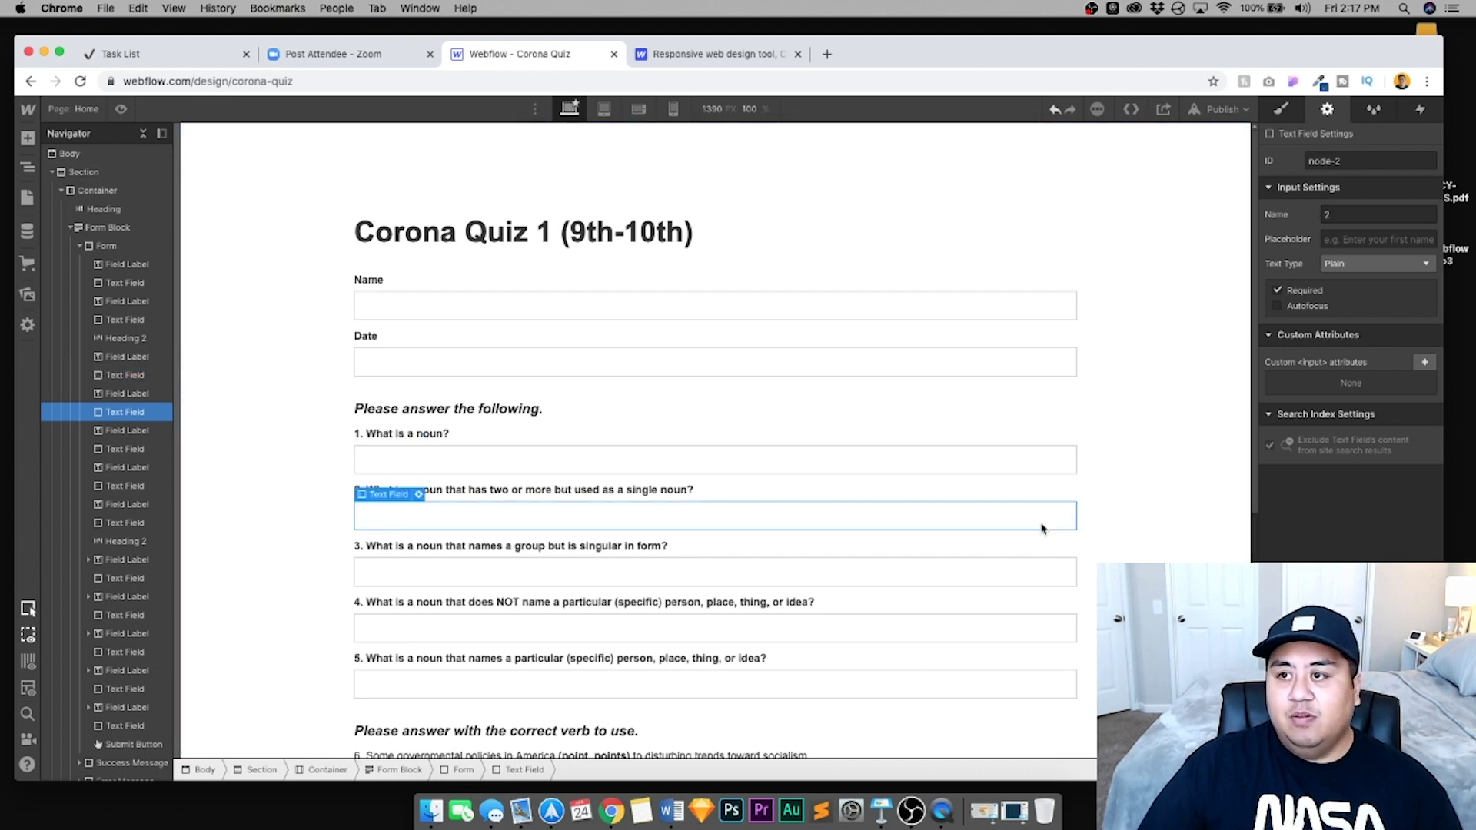
# Give the question 3 and 4 answer fields ID and Name 3 and 4
pyautogui.click(867, 569)
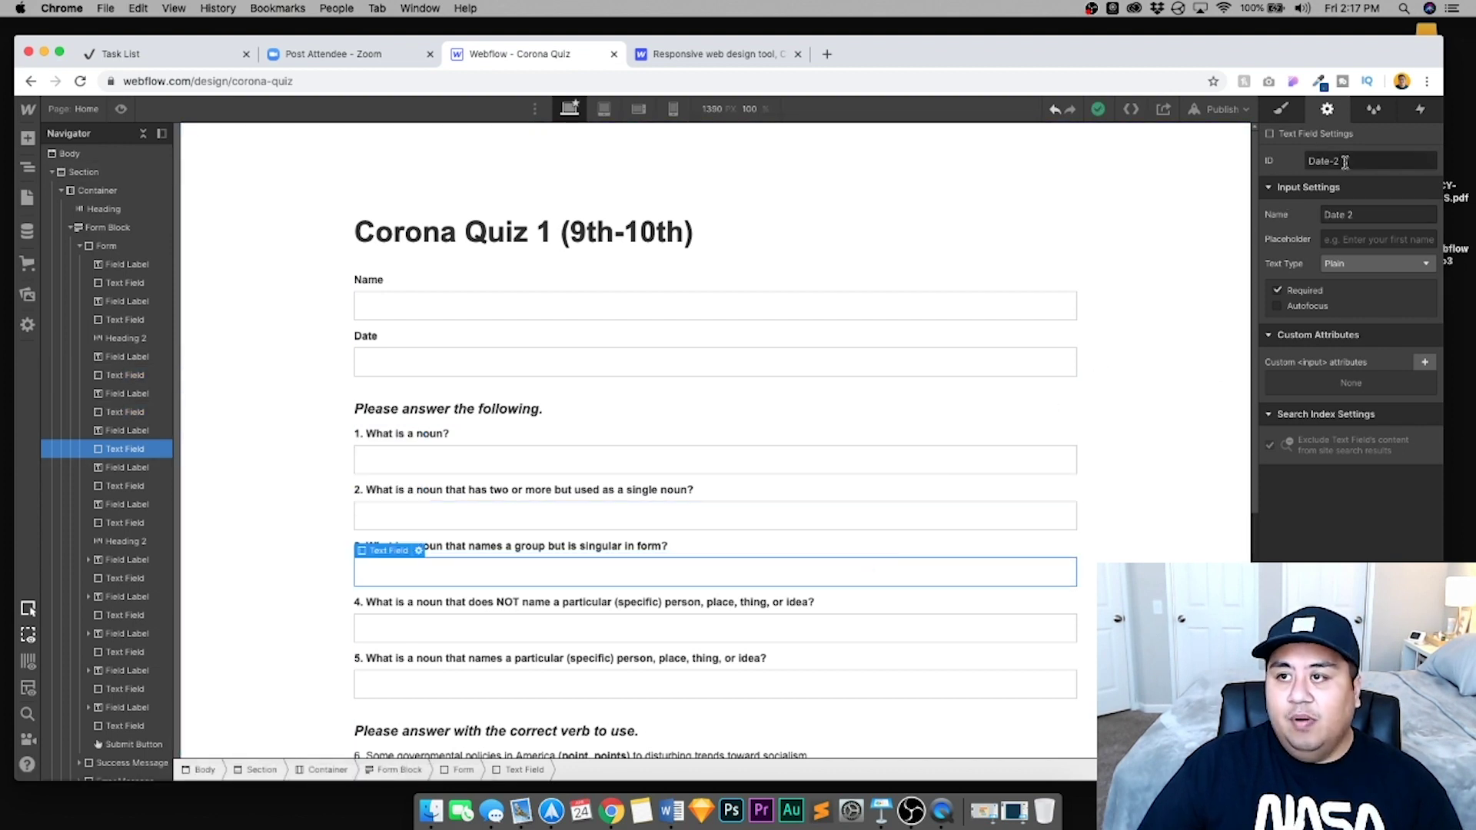
pyautogui.moveTo(1321, 159); pyautogui.dragTo(1267, 157)
pyautogui.write('3')
pyautogui.press('Tab')
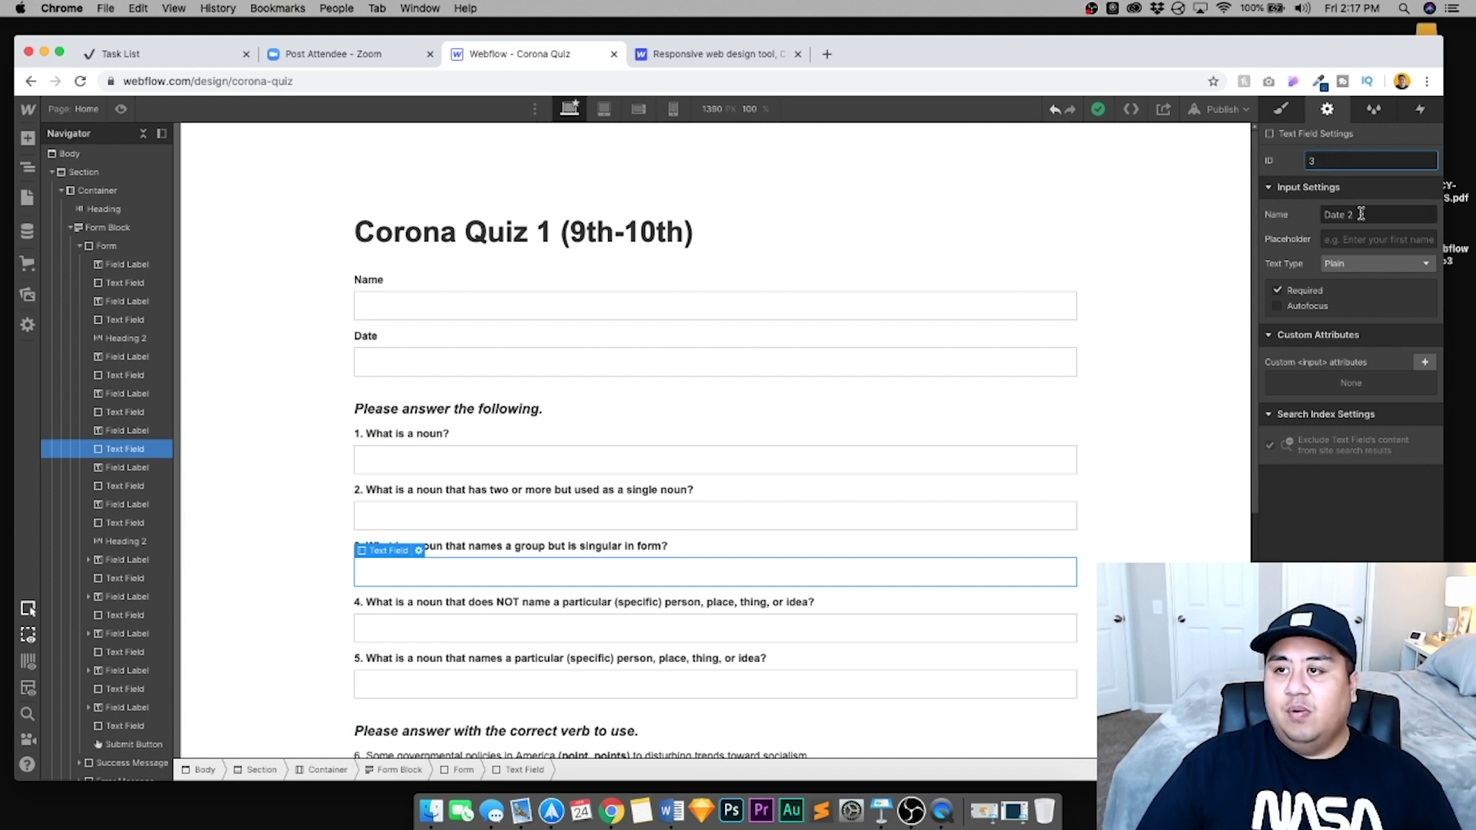
pyautogui.write('3')
pyautogui.click(913, 620)
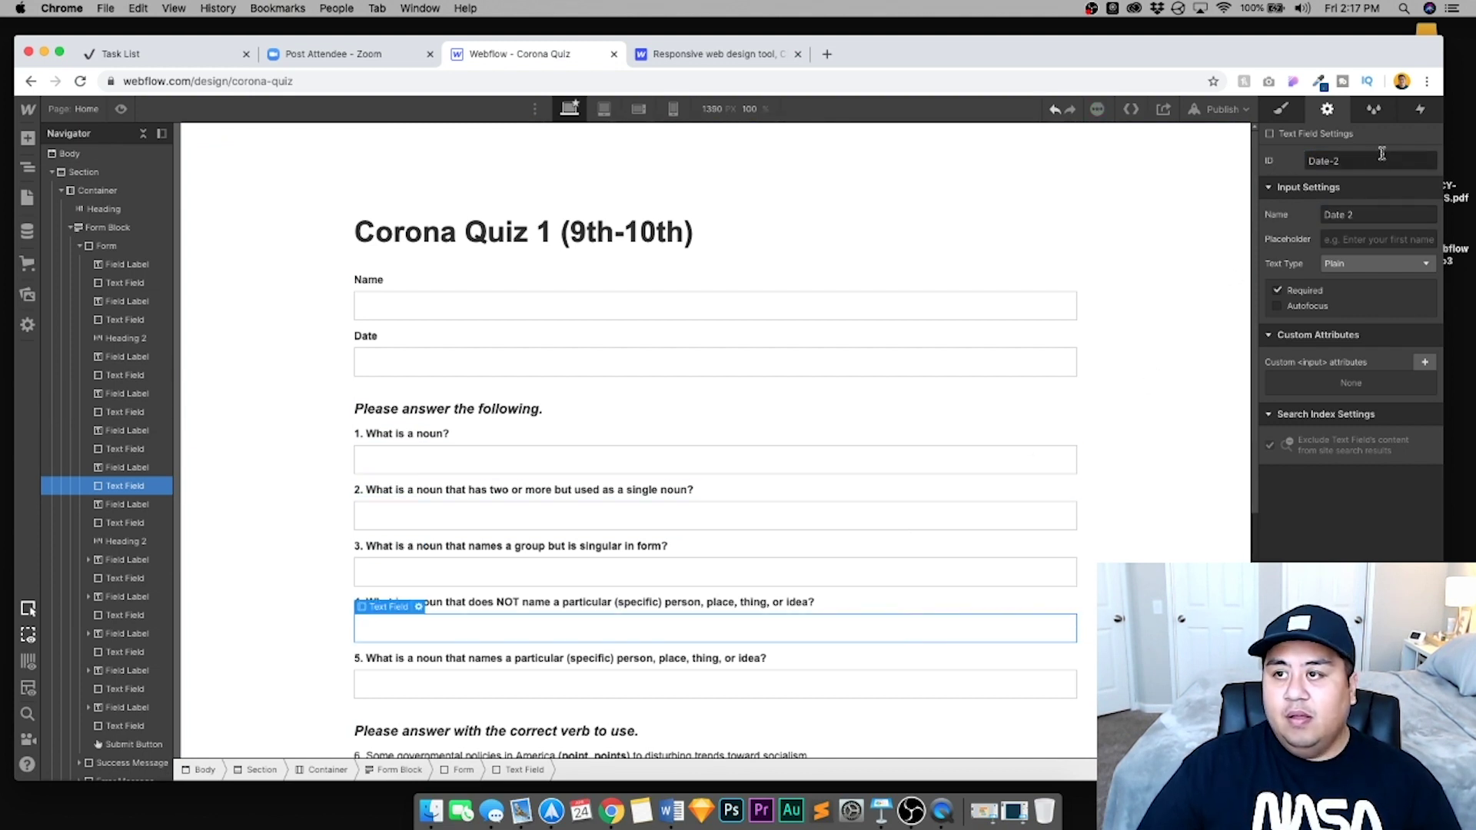
pyautogui.moveTo(1344, 160); pyautogui.dragTo(1212, 150)
pyautogui.write('4')
pyautogui.press('Tab')
pyautogui.write('4')
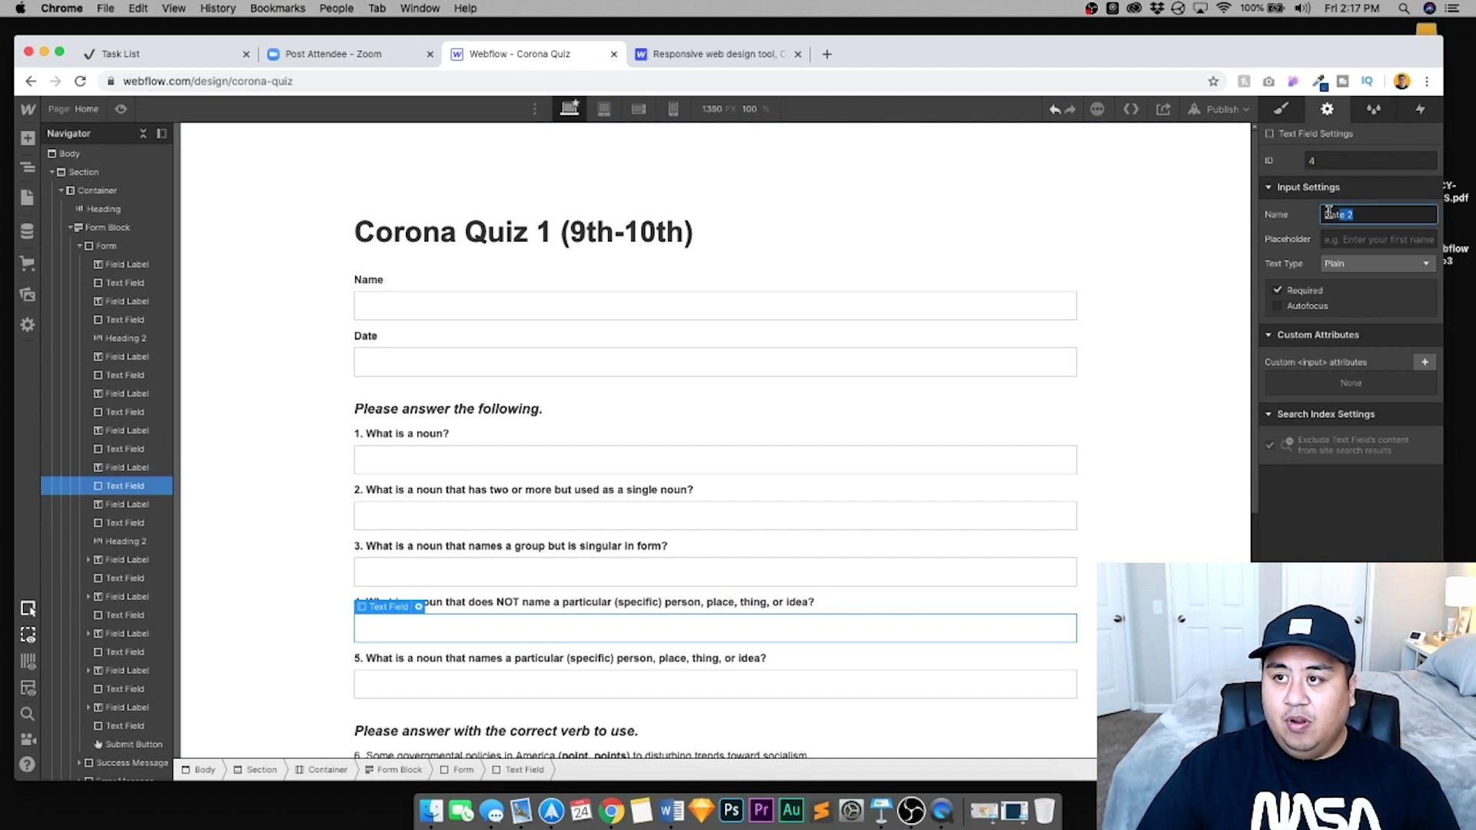
# Number the question 5, 6 and 7 answer fields as 5, 6 and 7
pyautogui.click(922, 684)
pyautogui.moveTo(1360, 159); pyautogui.dragTo(1269, 157)
pyautogui.write('5')
pyautogui.press('Tab')
pyautogui.write('5')
pyautogui.scroll(-3, 955, 402)
pyautogui.click(922, 587)
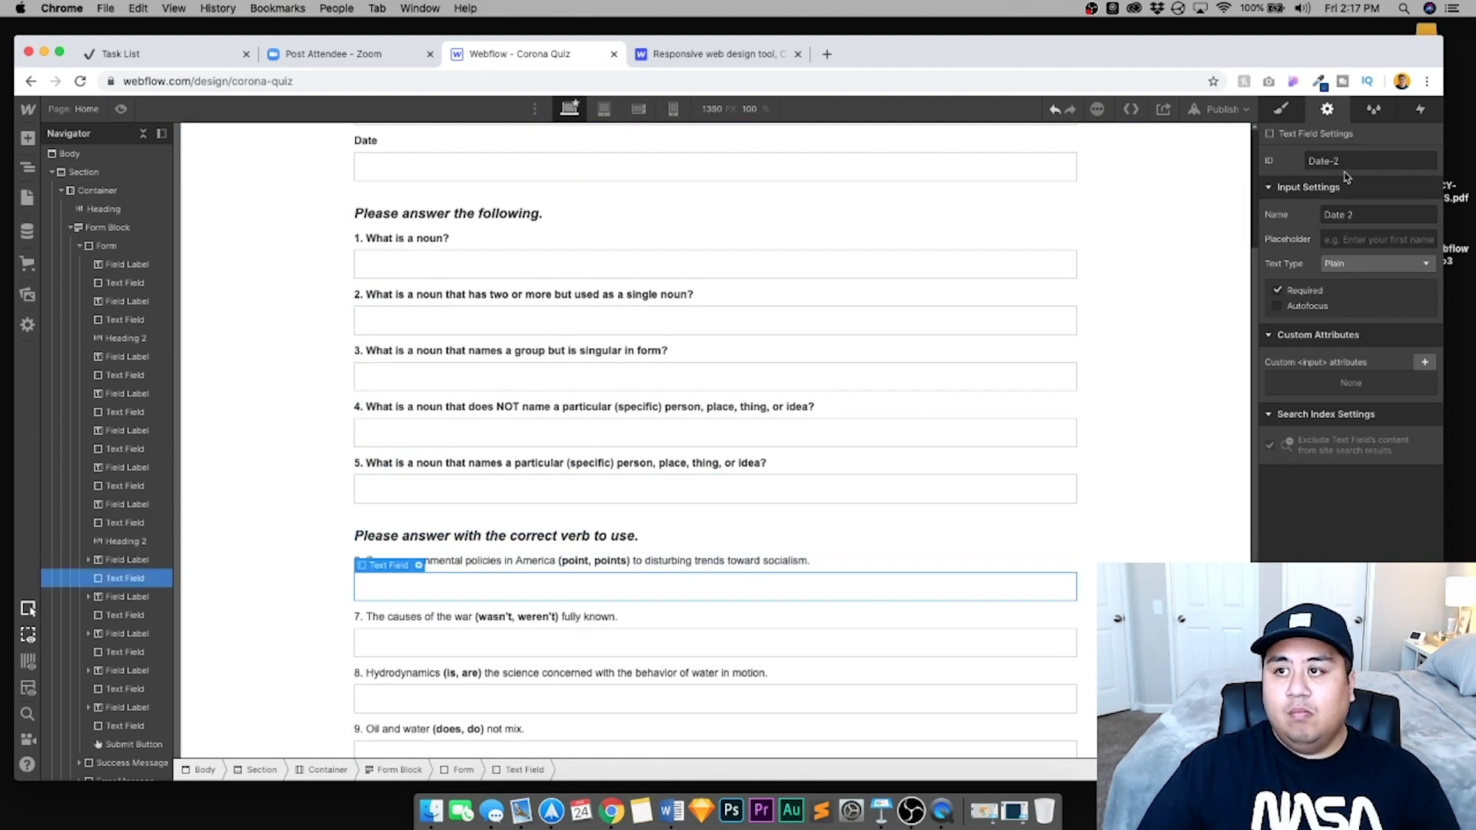
pyautogui.write('6')
pyautogui.press('Tab')
pyautogui.write('6')
pyautogui.click(829, 634)
pyautogui.write('7')
# Set the question 8 answer field's ID to 8
pyautogui.click(879, 700)
pyautogui.moveTo(1360, 160); pyautogui.dragTo(1229, 155)
pyautogui.write('8')
pyautogui.press('Tab')
pyautogui.write('8')
pyautogui.scroll(-2, 939, 503)
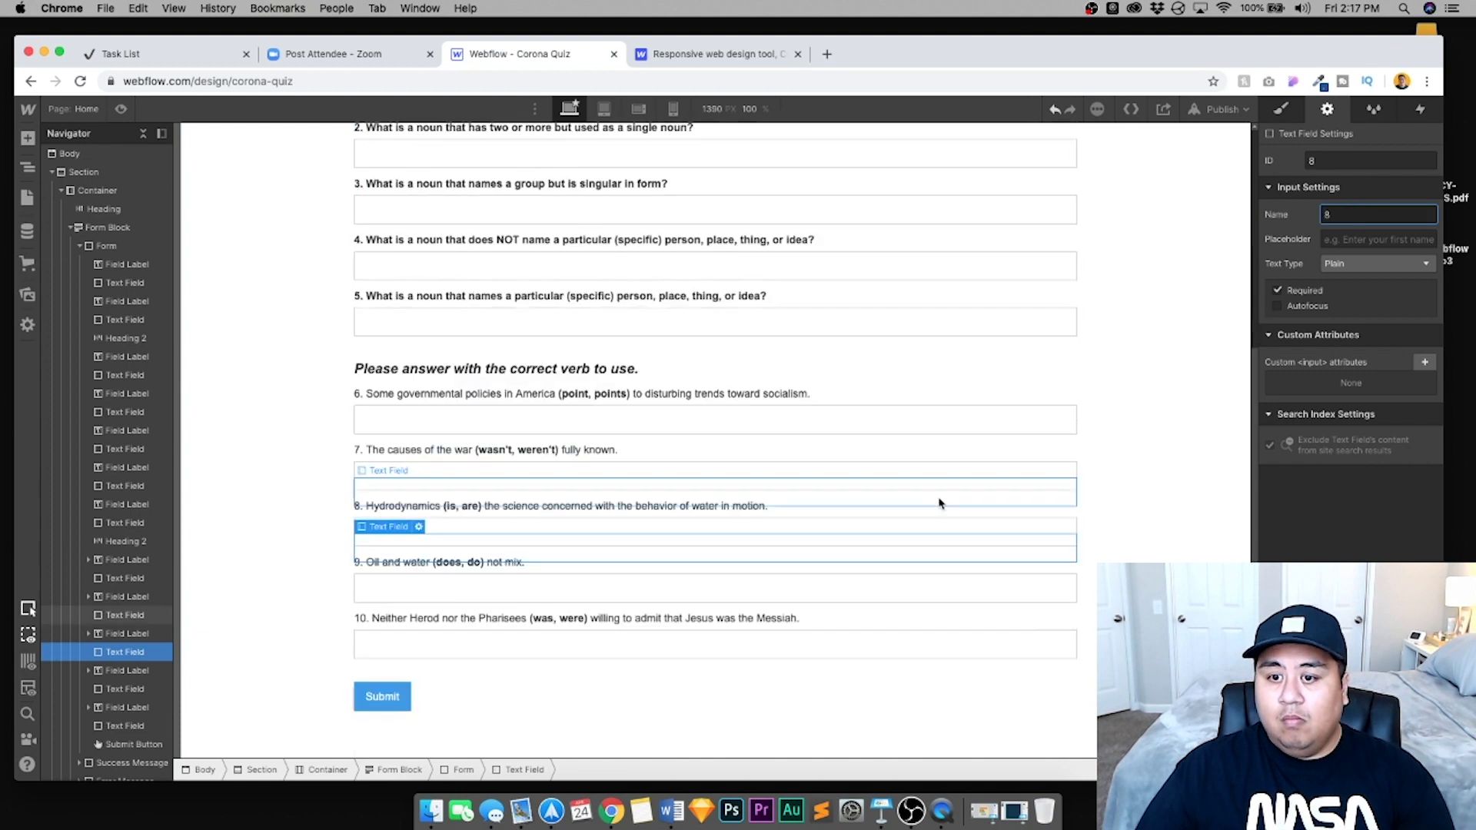
pyautogui.scroll(-1, 939, 503)
# Set the question 9 and 10 answer field IDs to 9 and 10
pyautogui.click(939, 547)
pyautogui.moveTo(1361, 160); pyautogui.dragTo(1270, 157)
pyautogui.write('9')
pyautogui.click(999, 603)
pyautogui.moveTo(1360, 160); pyautogui.dragTo(1270, 158)
pyautogui.write('10')
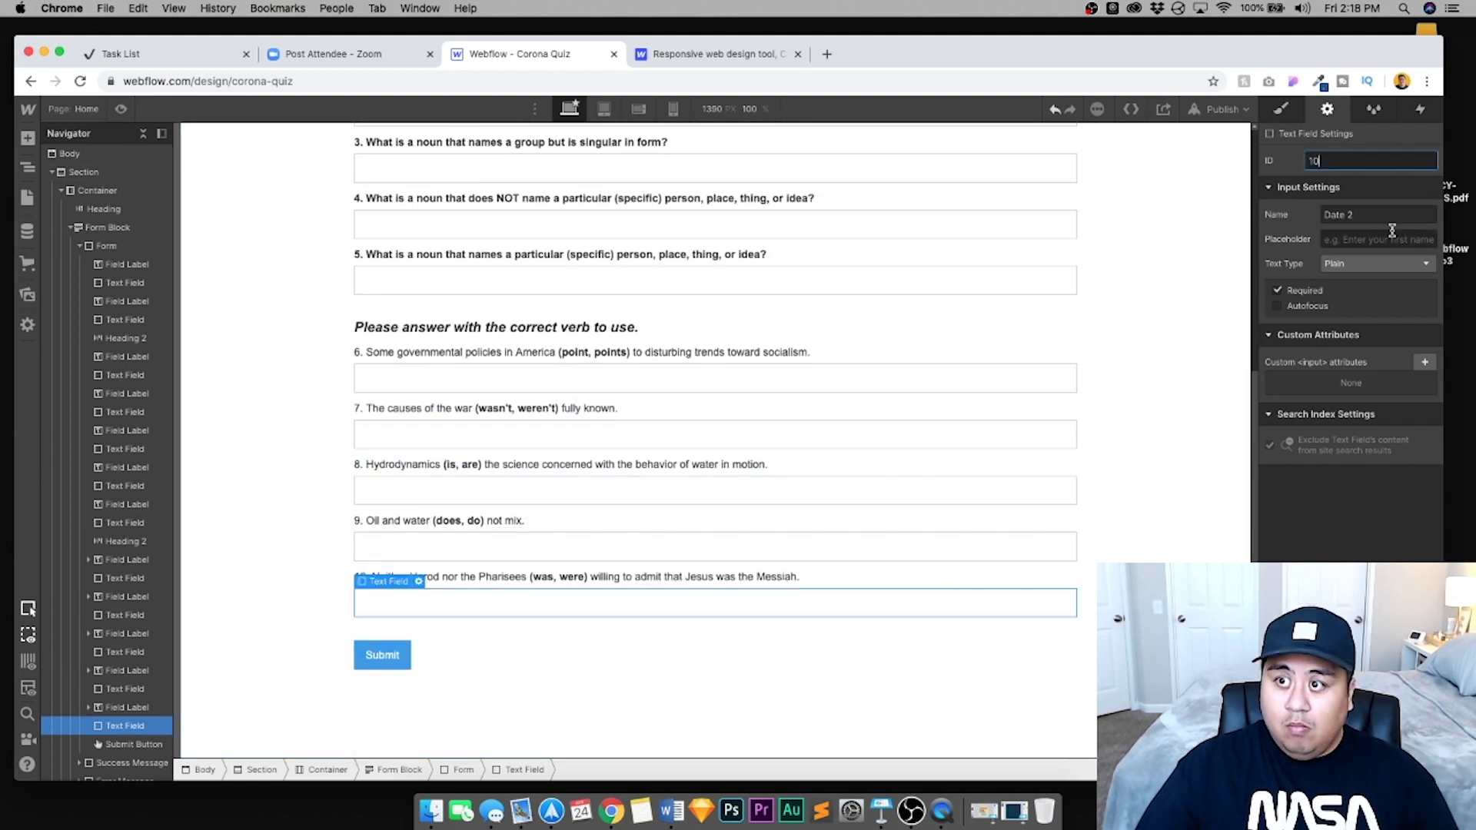
pyautogui.click(945, 600)
pyautogui.scroll(5, 922, 615)
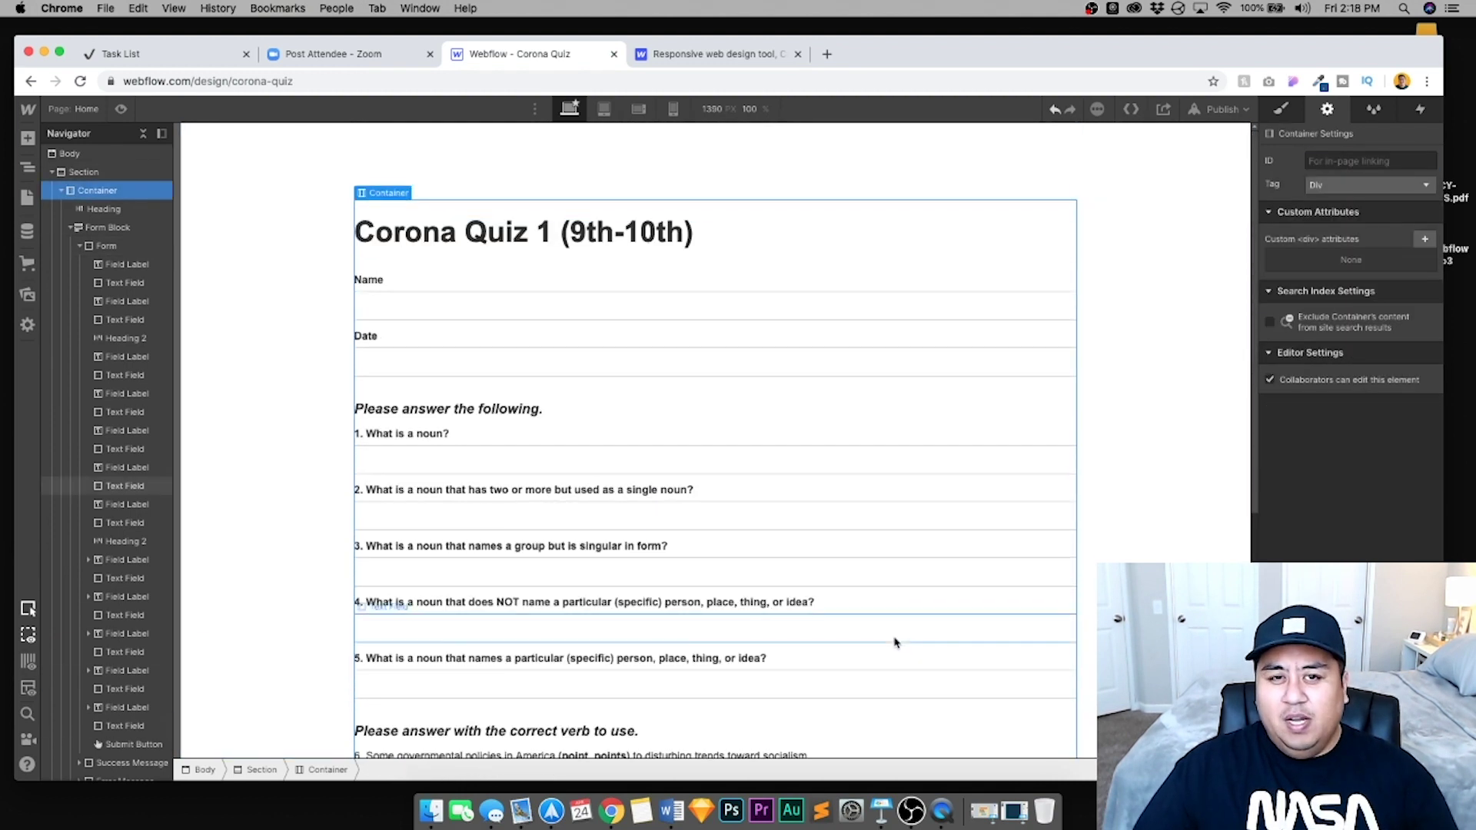
# Preview the Corona Quiz at tablet and mobile landscape widths, then at desktop width
pyautogui.scroll(-1, 894, 642)
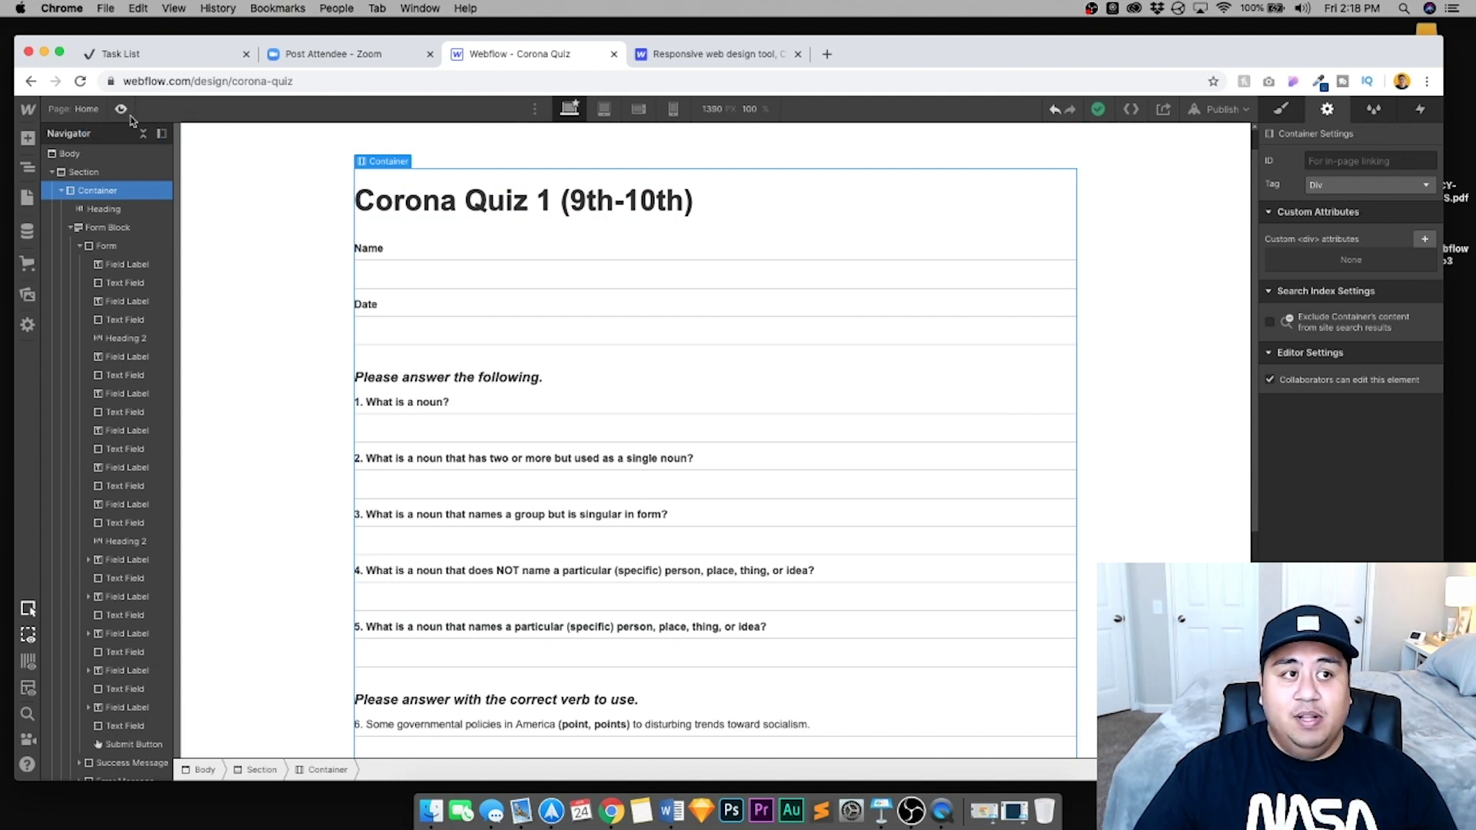
pyautogui.click(121, 108)
pyautogui.scroll(-5, 384, 189)
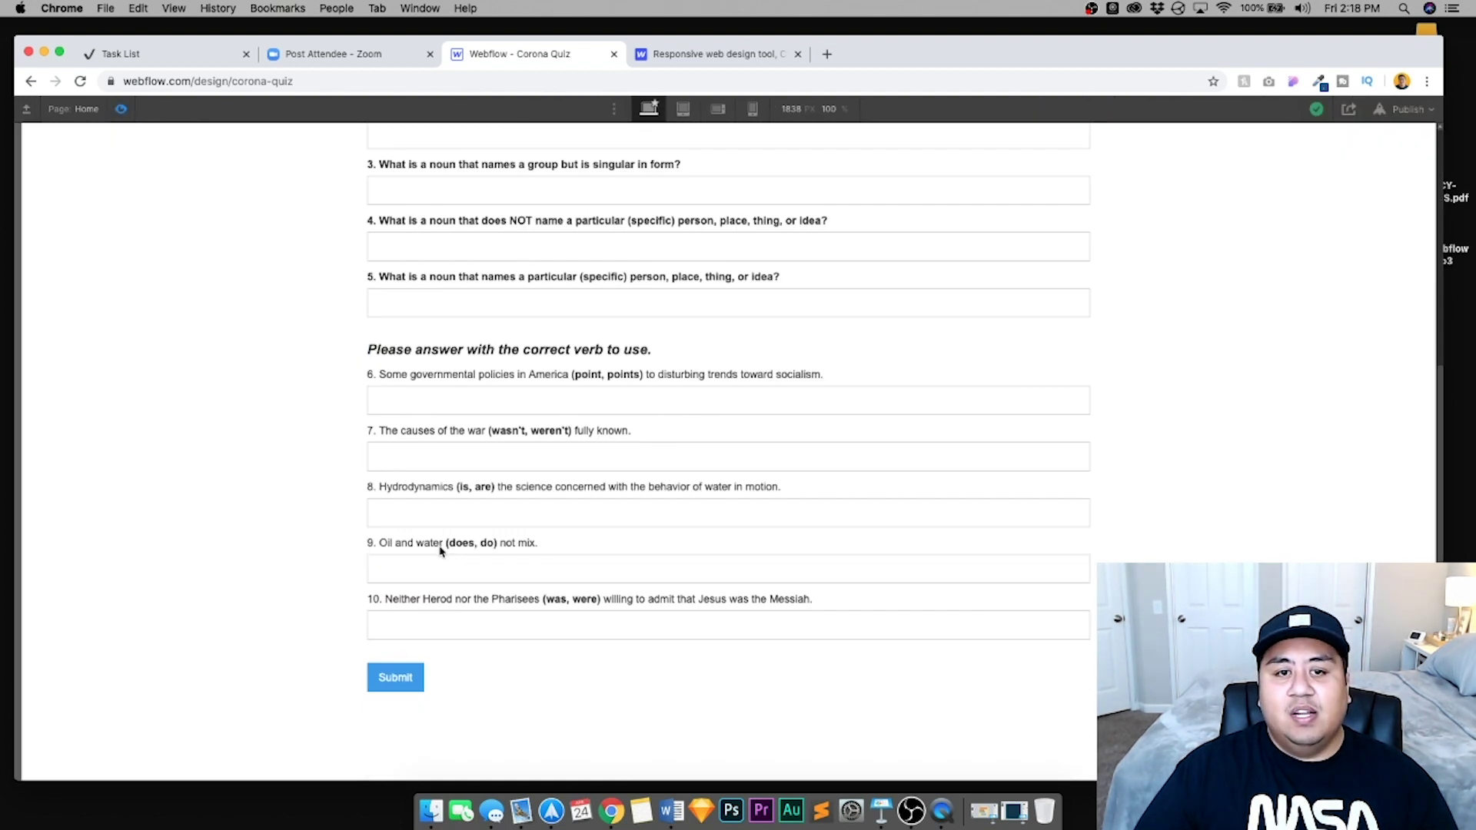
pyautogui.scroll(5, 442, 548)
pyautogui.click(682, 109)
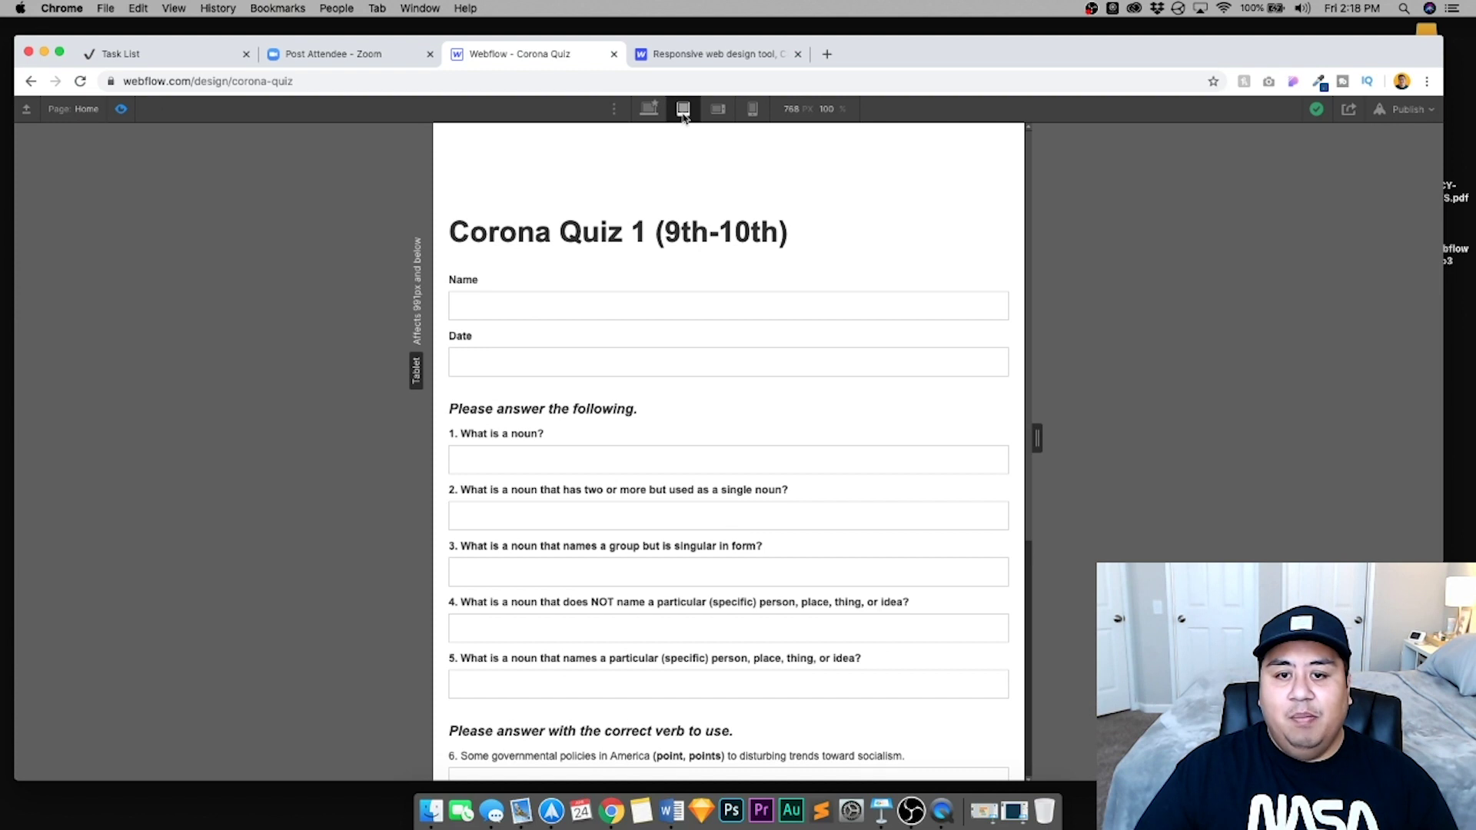
pyautogui.click(721, 114)
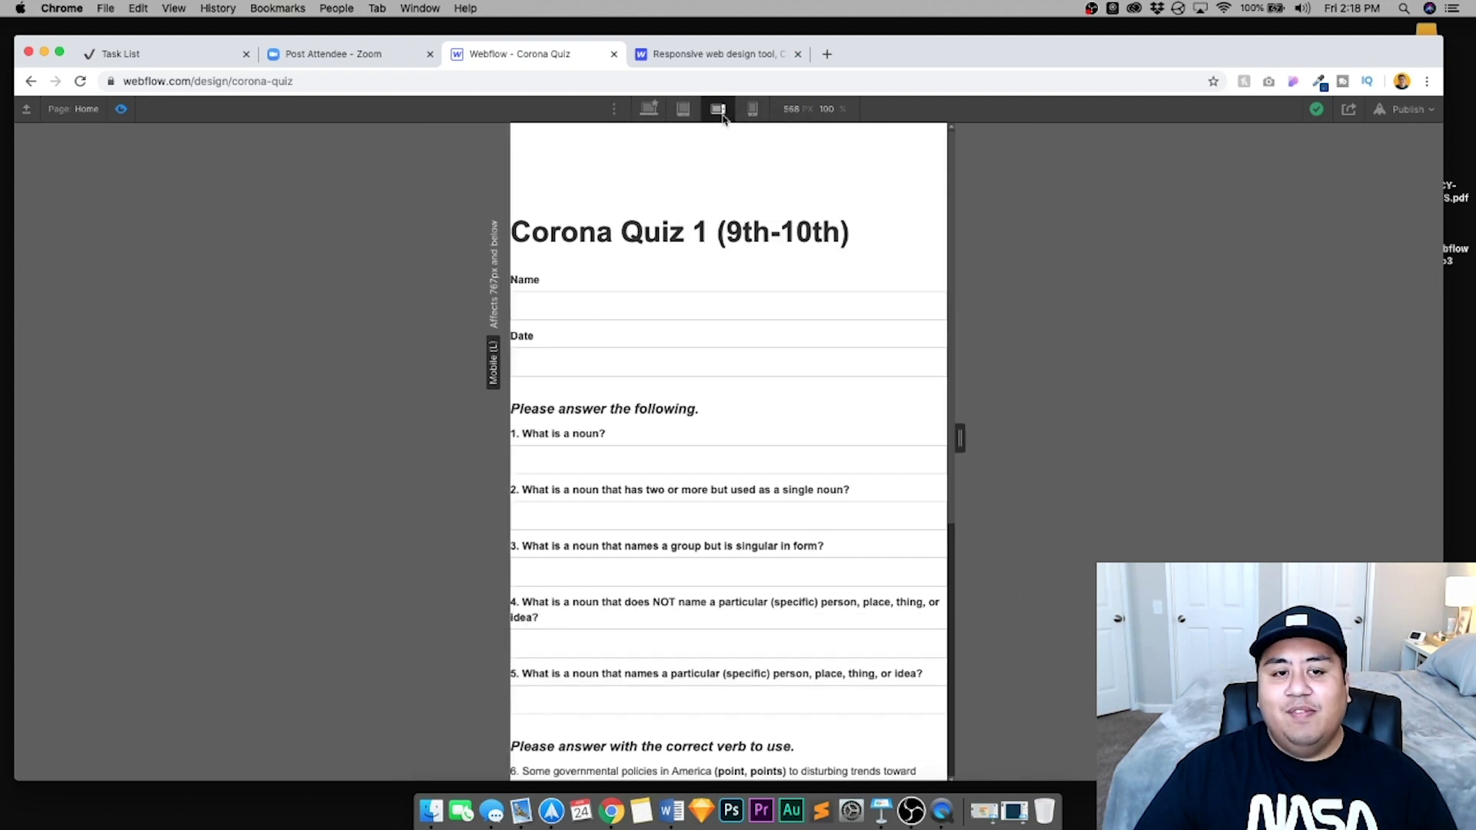
pyautogui.scroll(-4, 772, 606)
pyautogui.scroll(4, 761, 507)
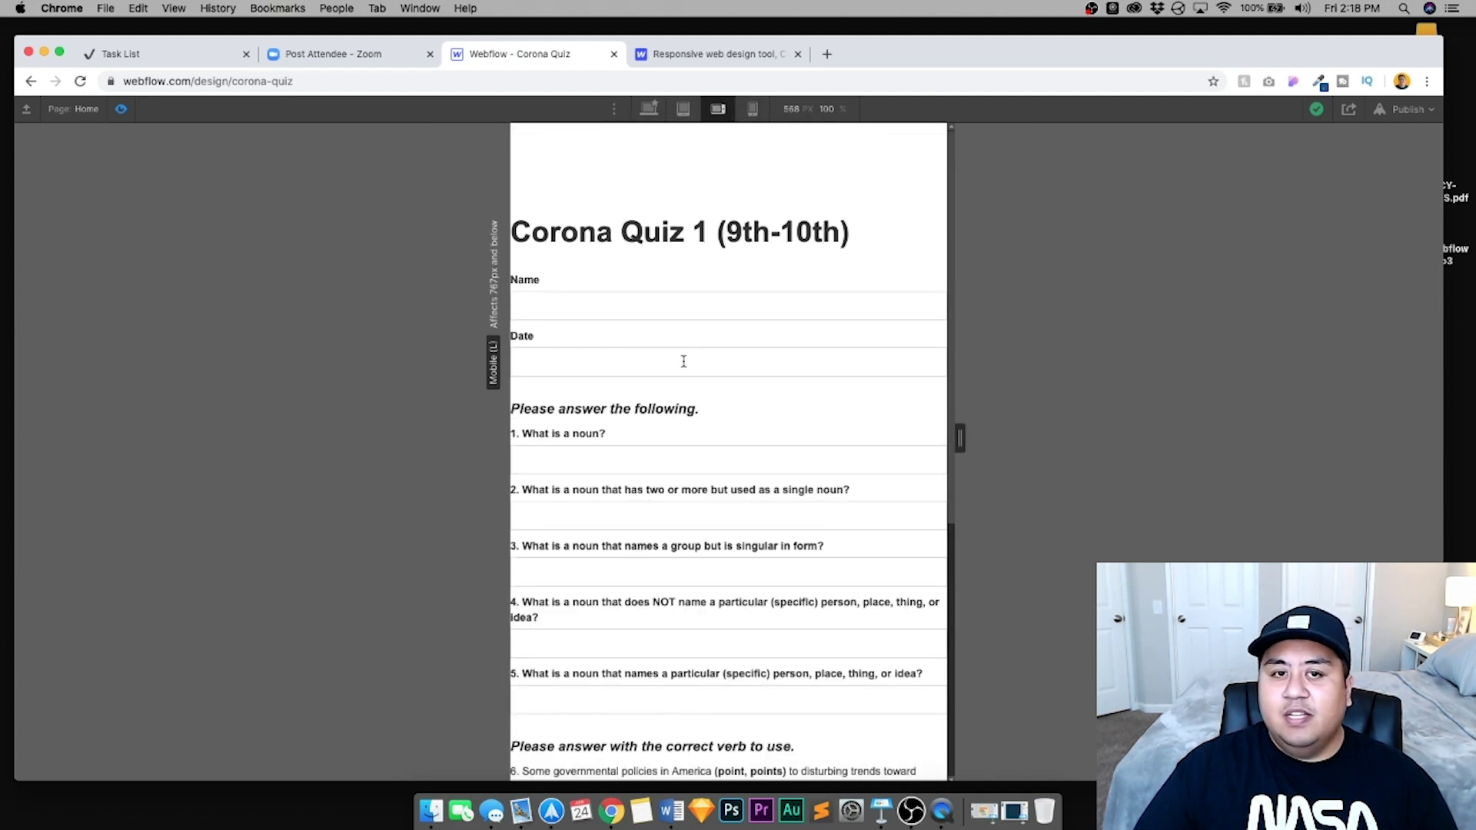
pyautogui.click(650, 110)
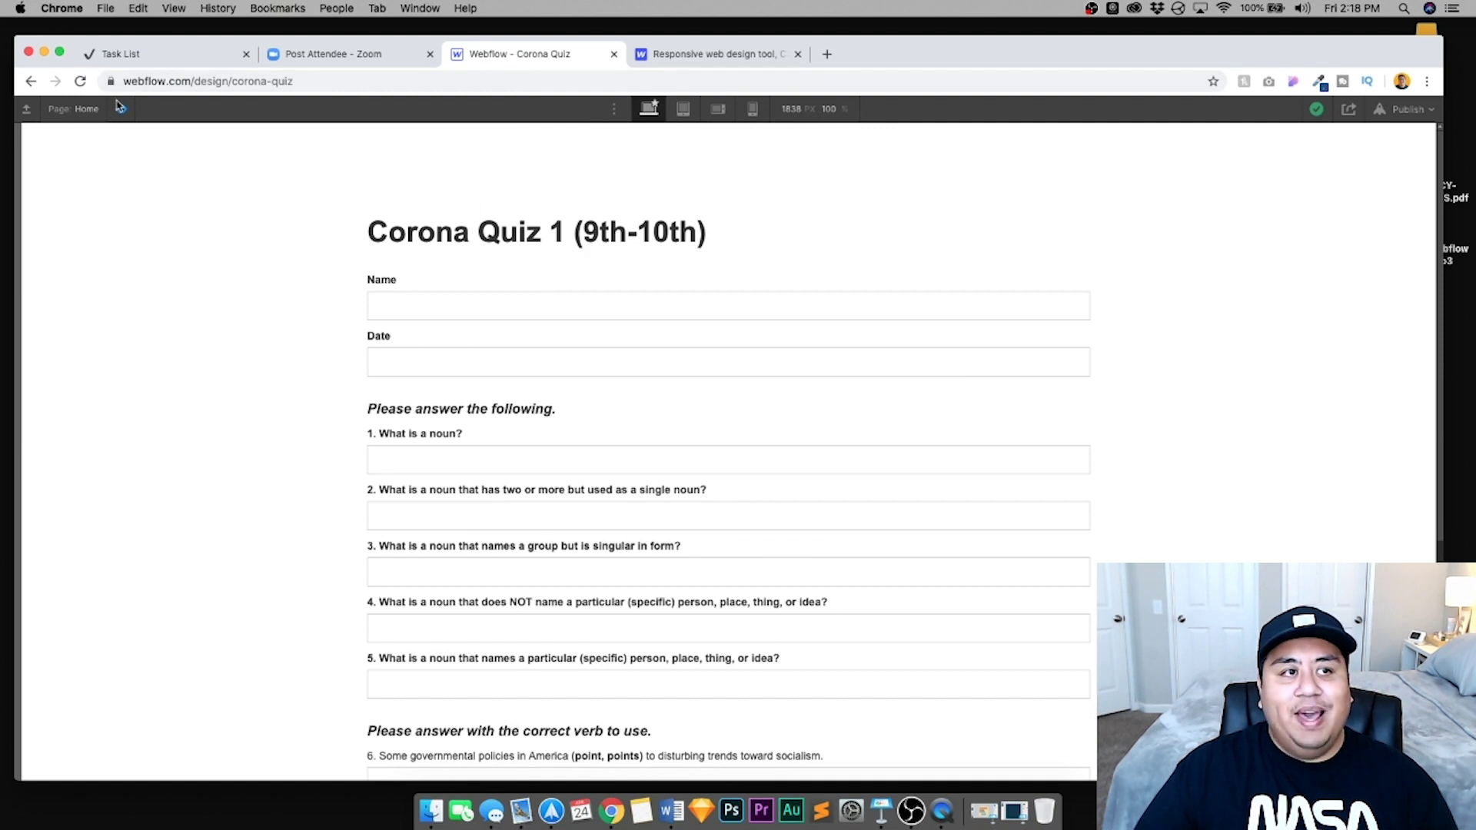
# Give the Section wrapping the quiz 20 px left and right padding
pyautogui.click(120, 108)
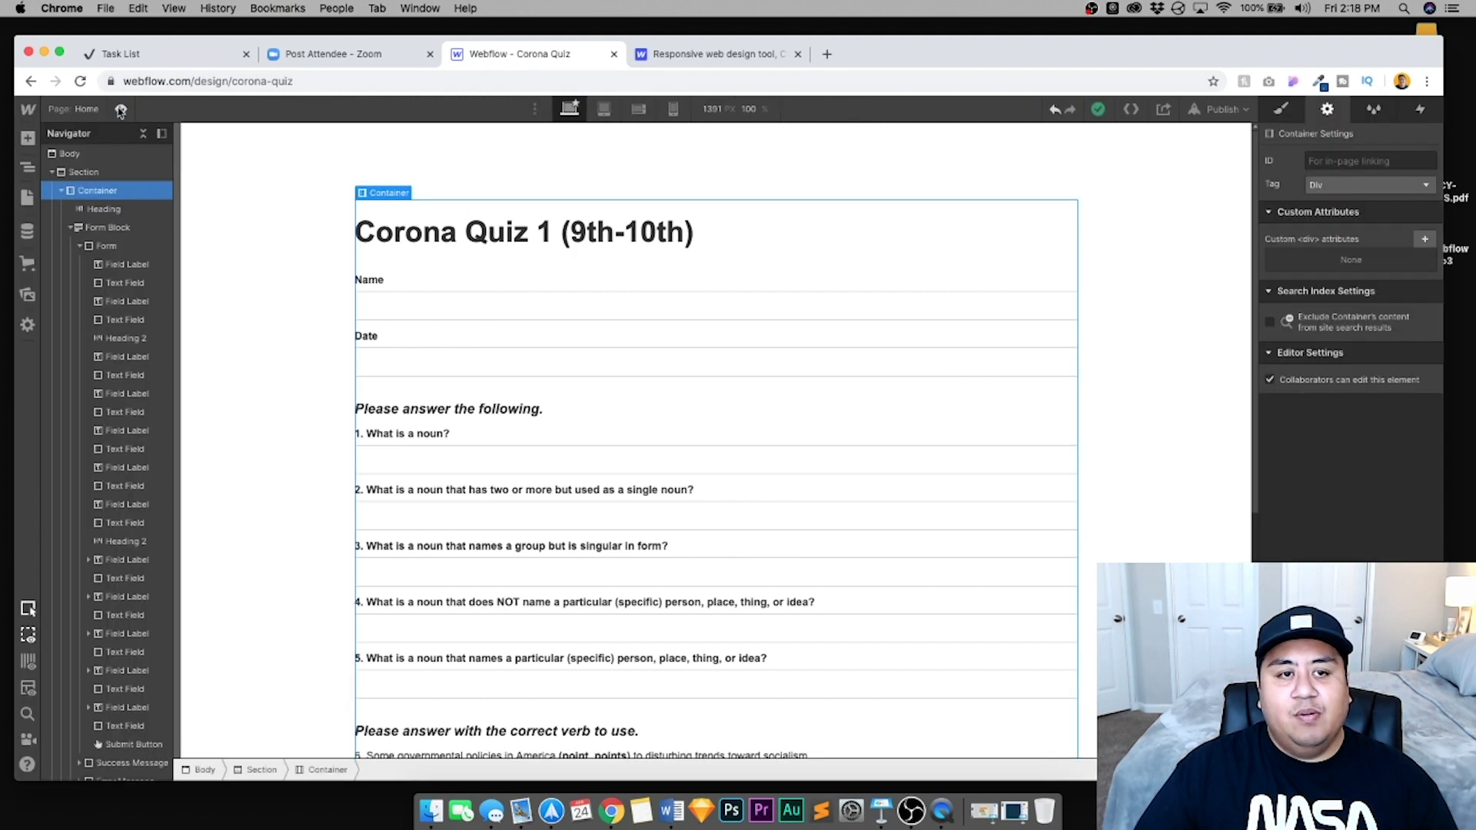
pyautogui.click(113, 174)
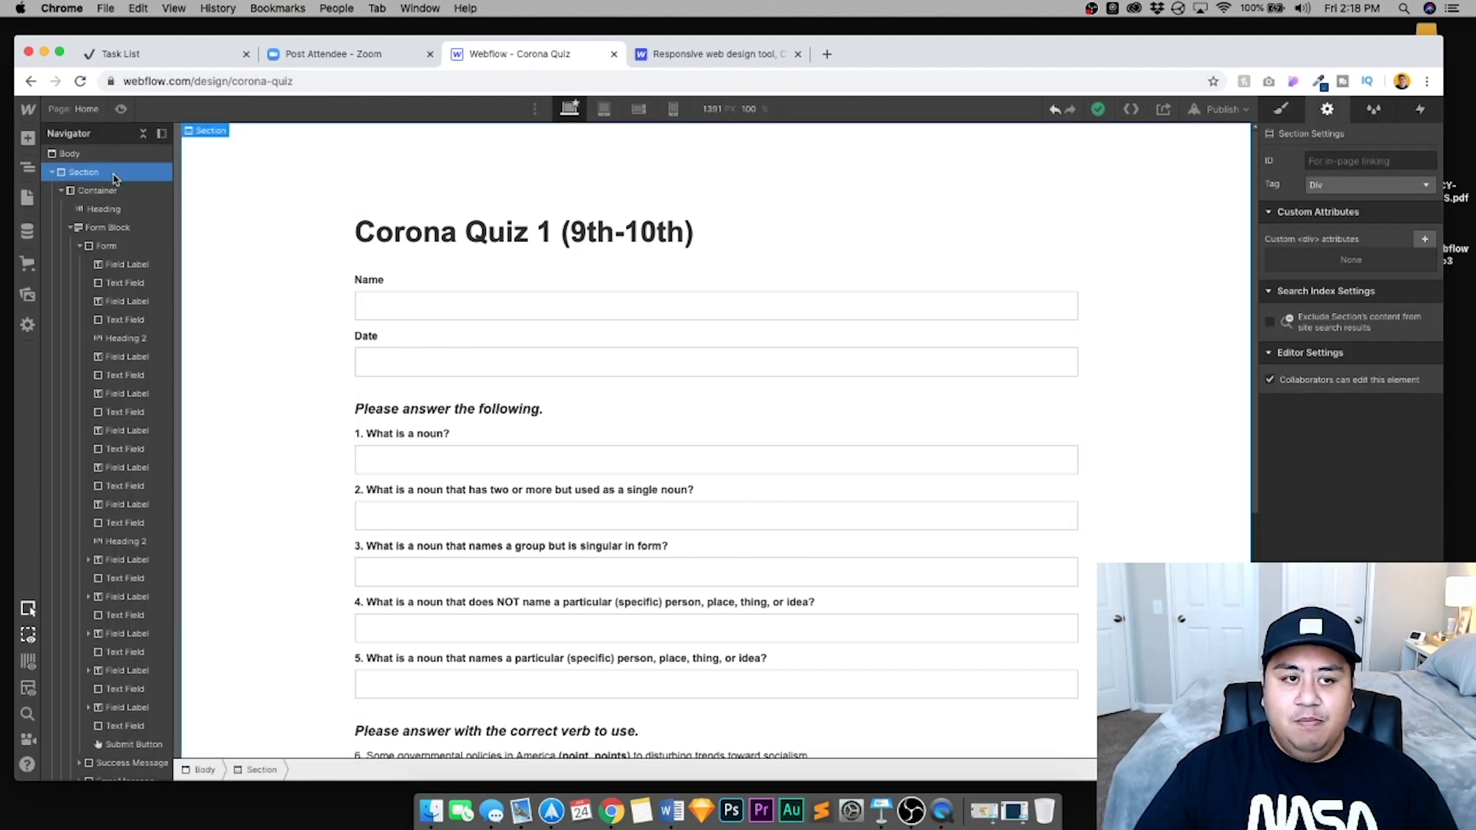
pyautogui.click(1281, 111)
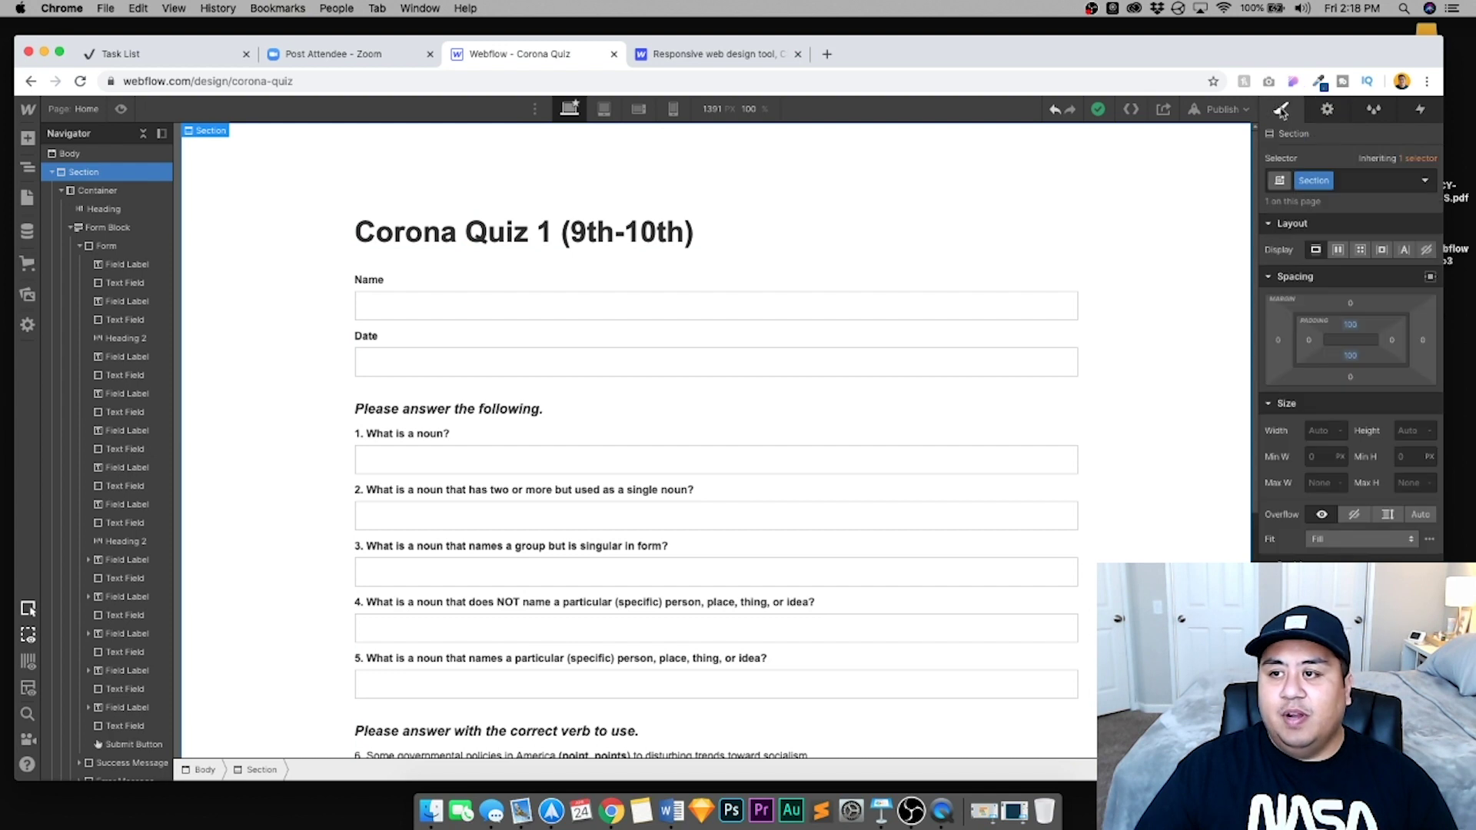
pyautogui.click(1307, 342)
pyautogui.write('20')
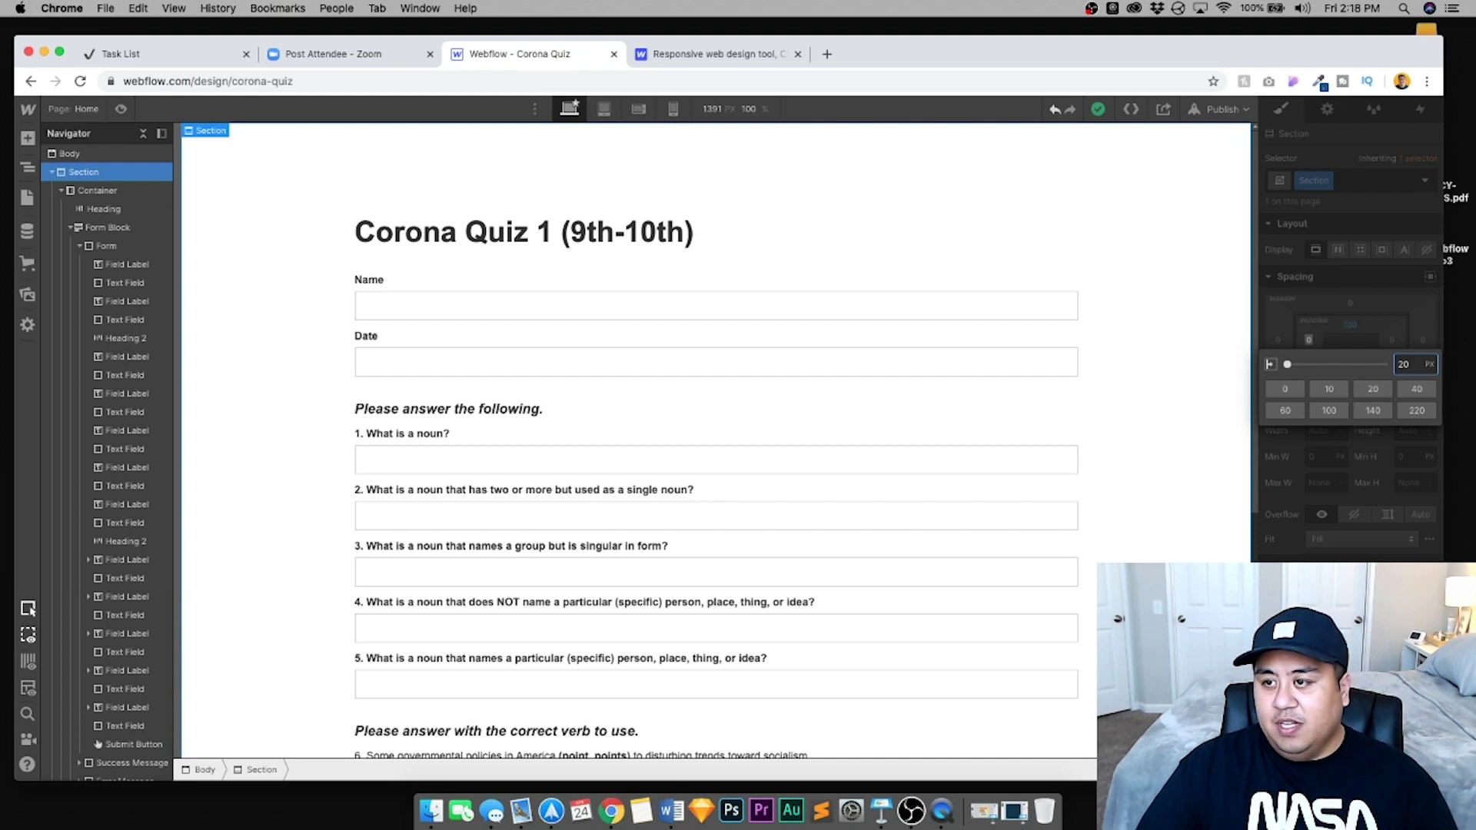
pyautogui.click(1264, 345)
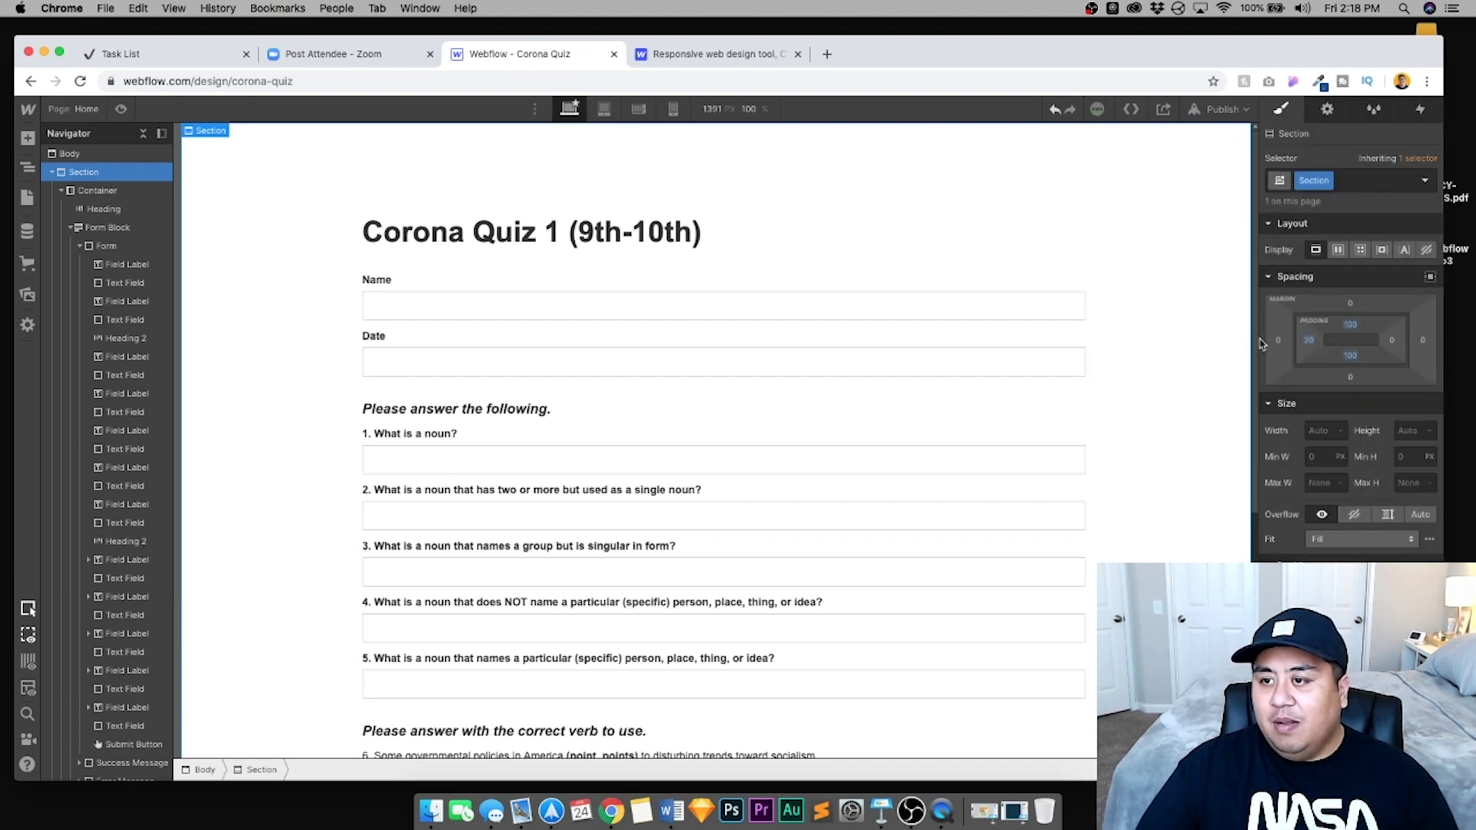
pyautogui.click(1380, 340)
pyautogui.write('20')
pyautogui.press('Return')
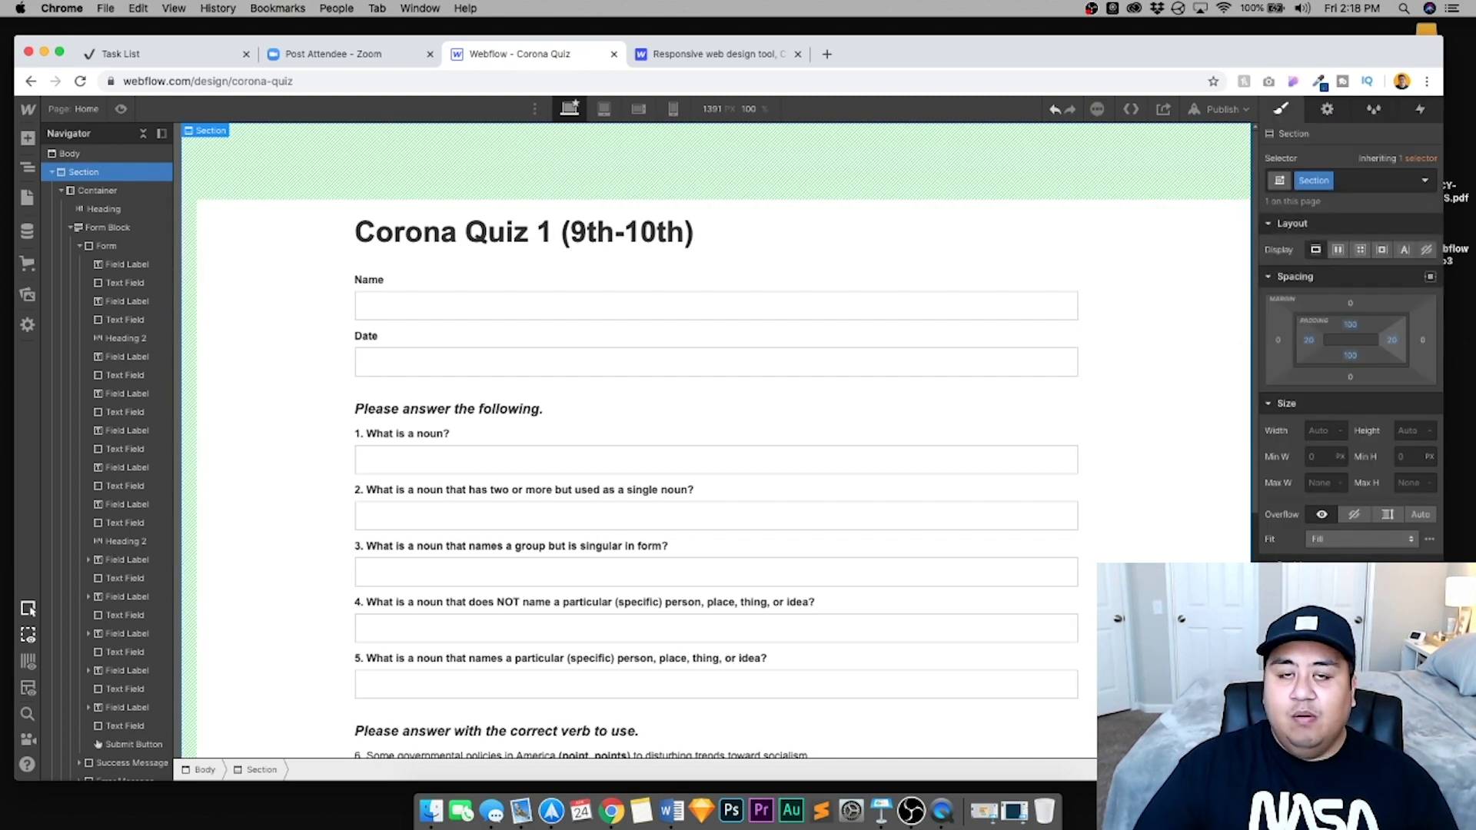
# Check the padded page at mobile landscape, mobile portrait and tablet widths, then desktop
pyautogui.click(638, 109)
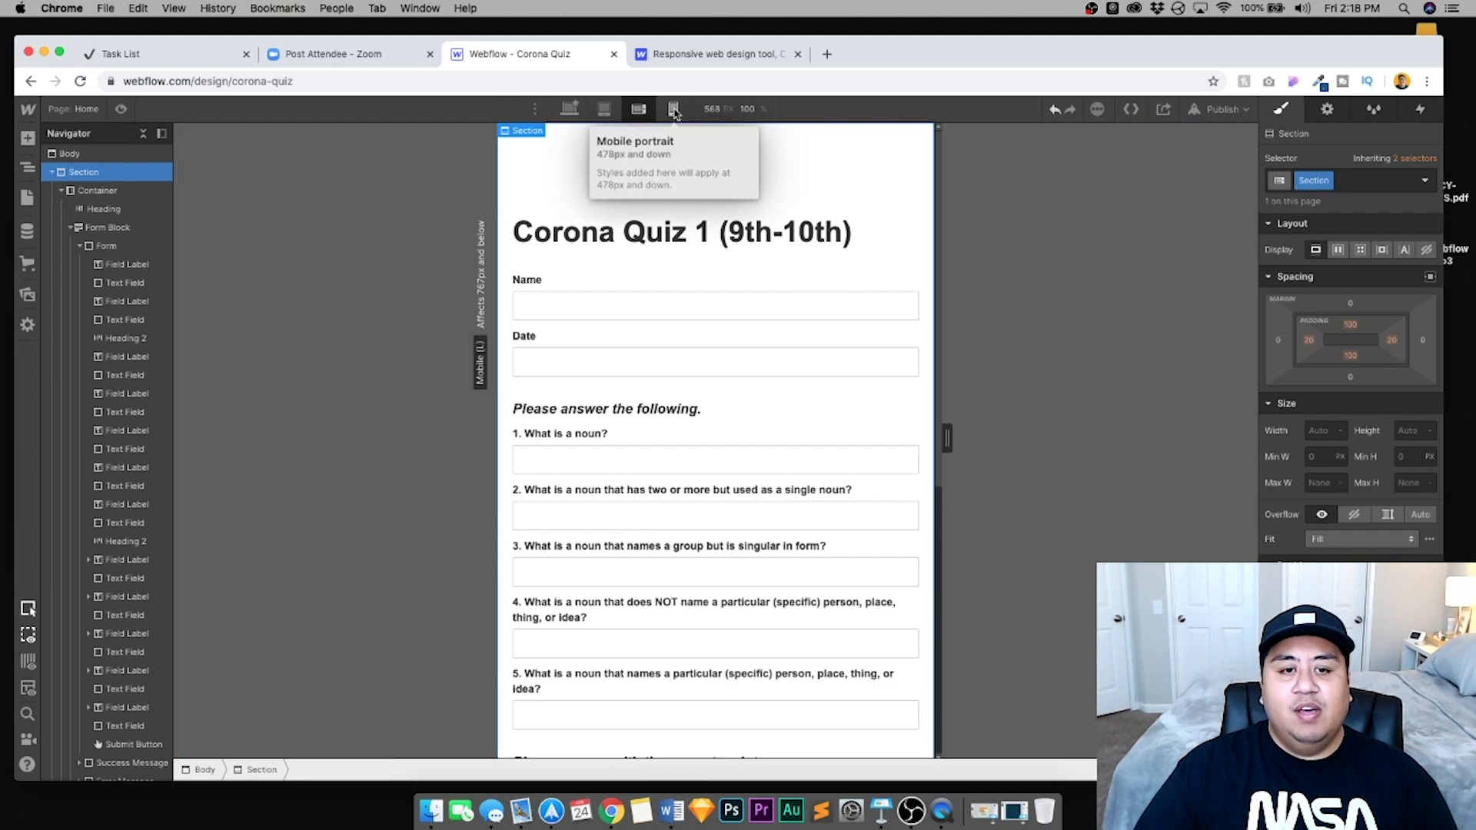
pyautogui.click(672, 109)
pyautogui.click(638, 110)
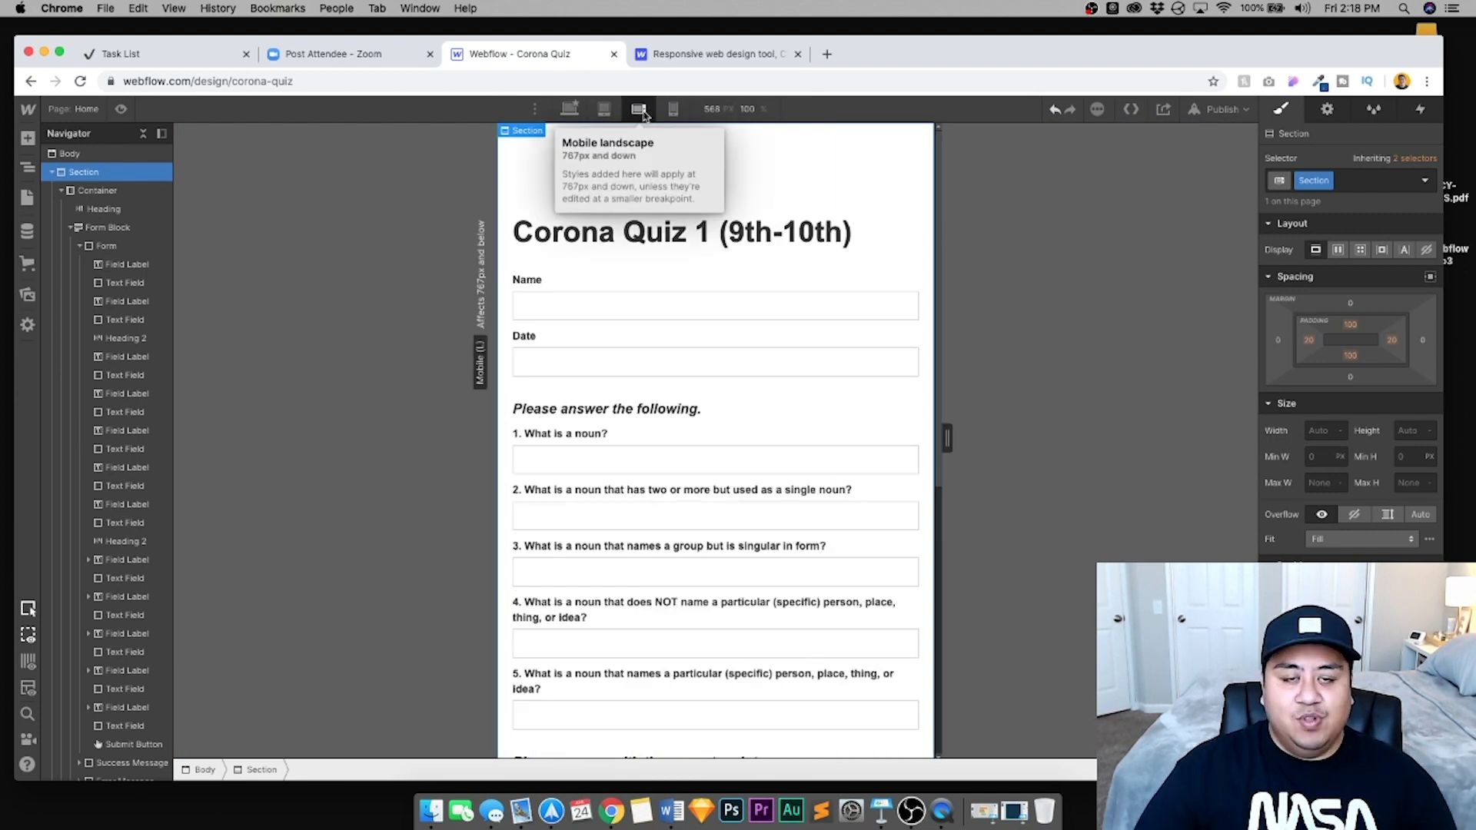
pyautogui.click(604, 110)
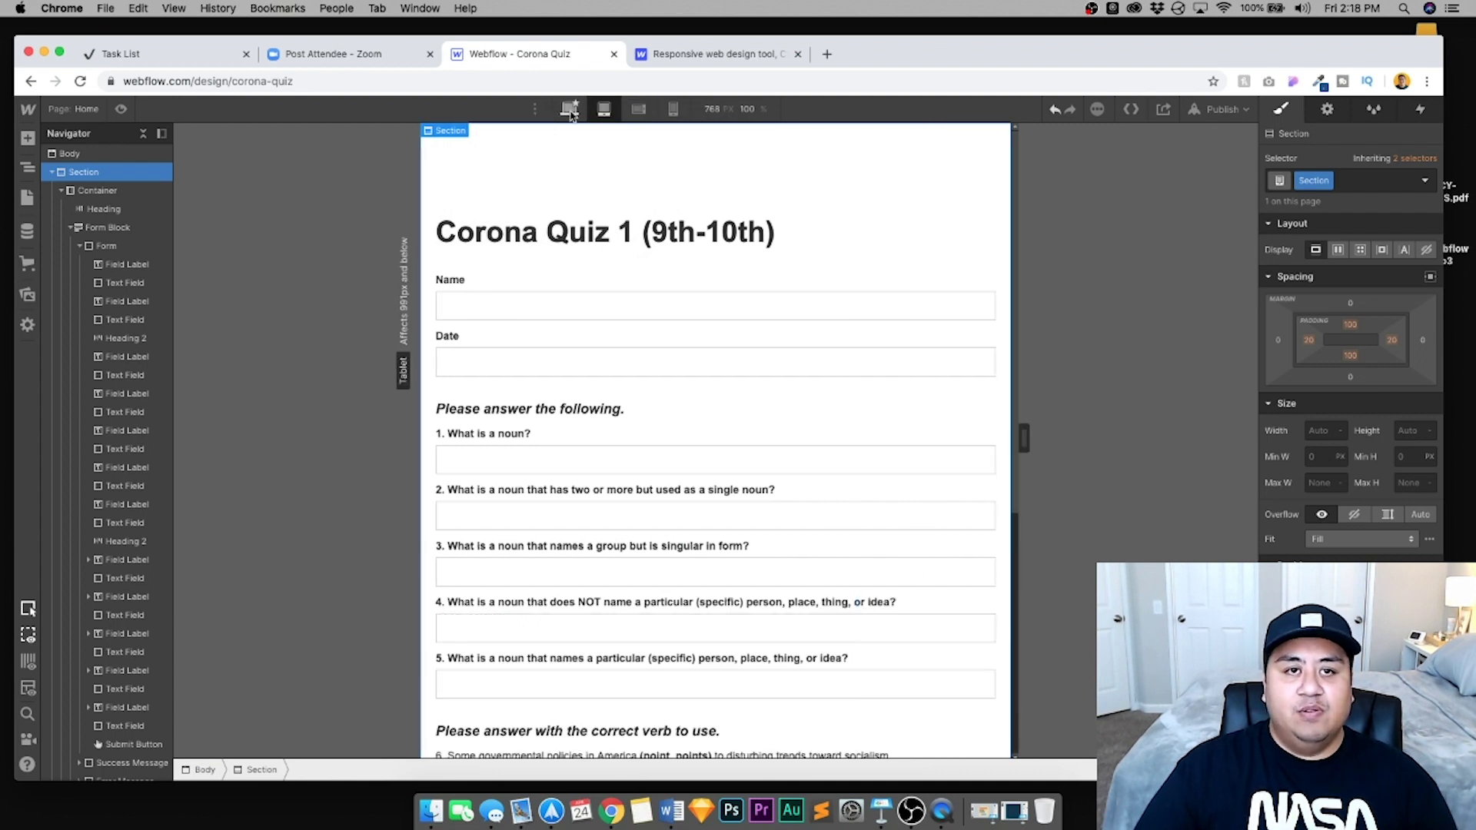
pyautogui.click(570, 110)
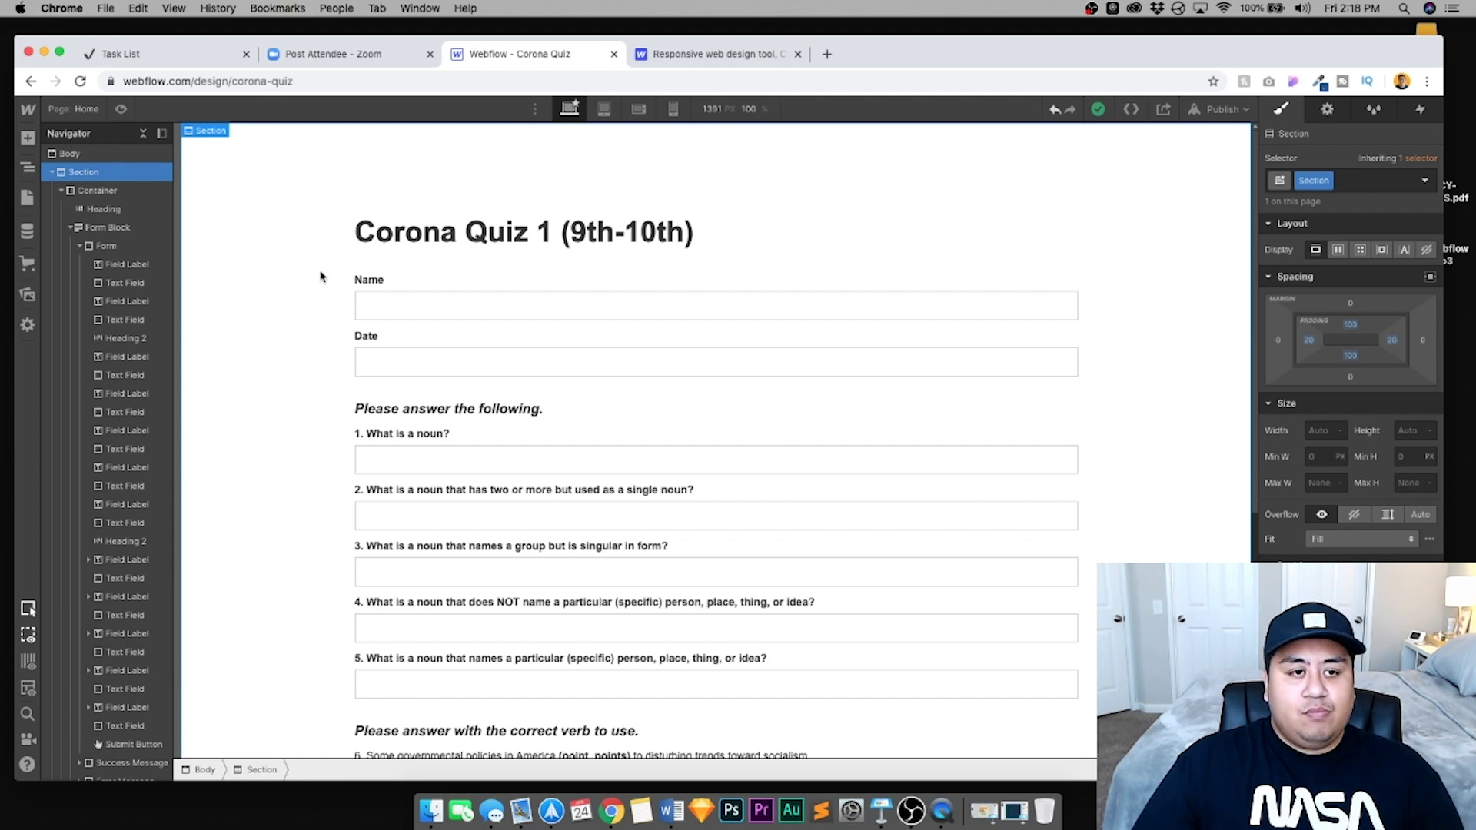
# Publish the quiz to corona-quiz.webflow.io and open the live site in a new tab
pyautogui.click(1222, 110)
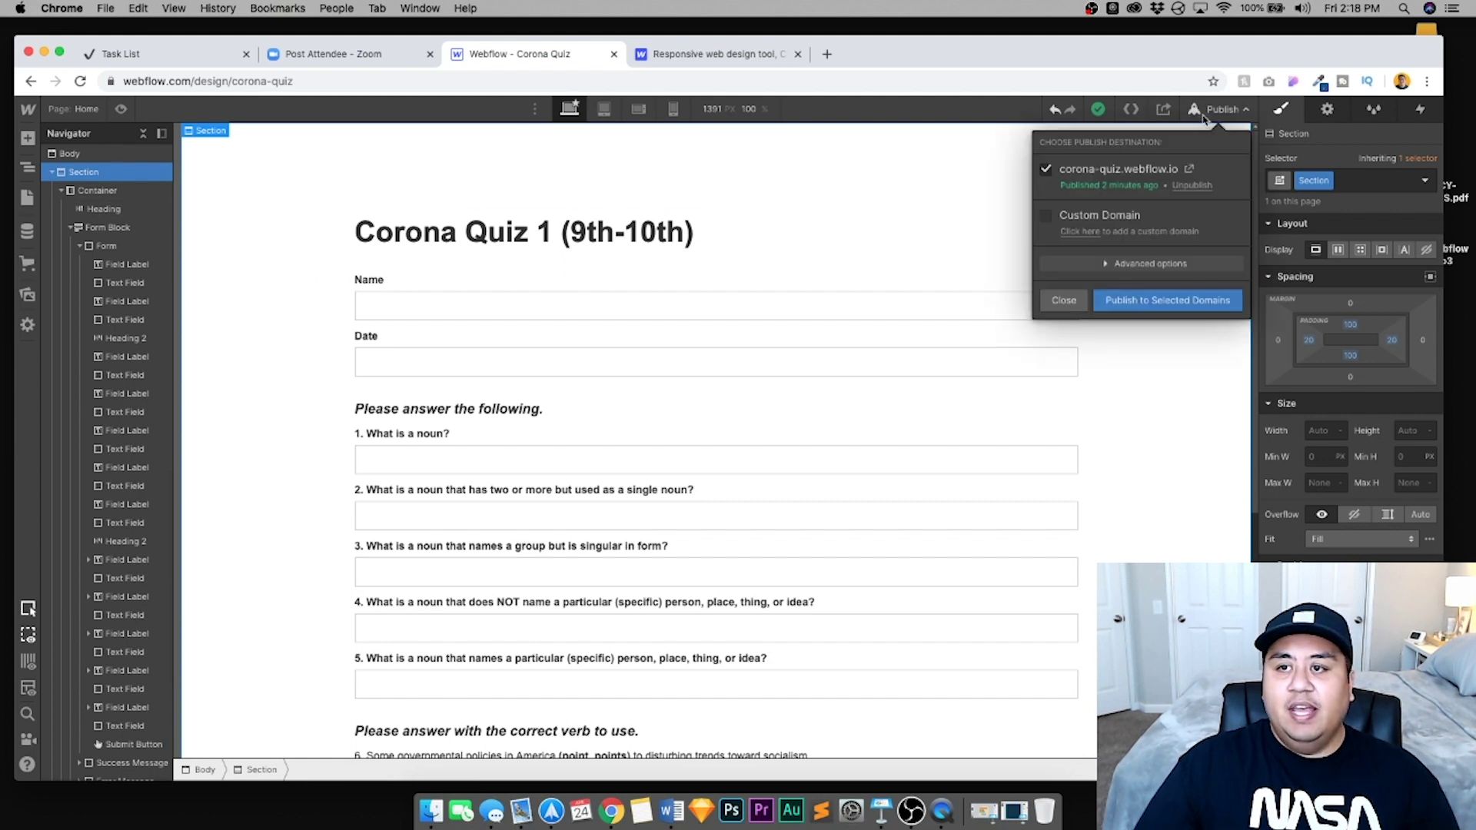
pyautogui.click(1168, 305)
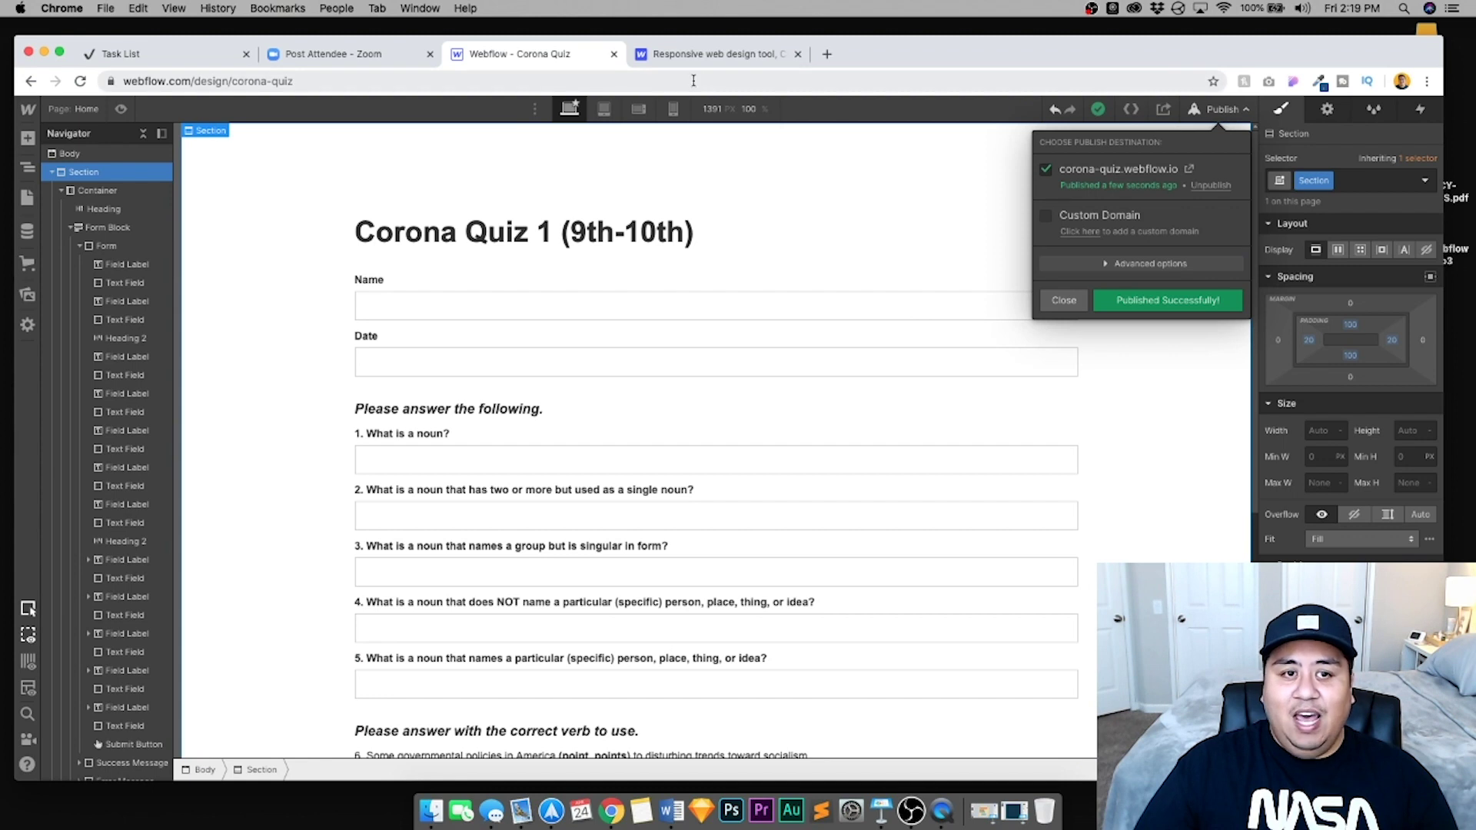
pyautogui.click(947, 228)
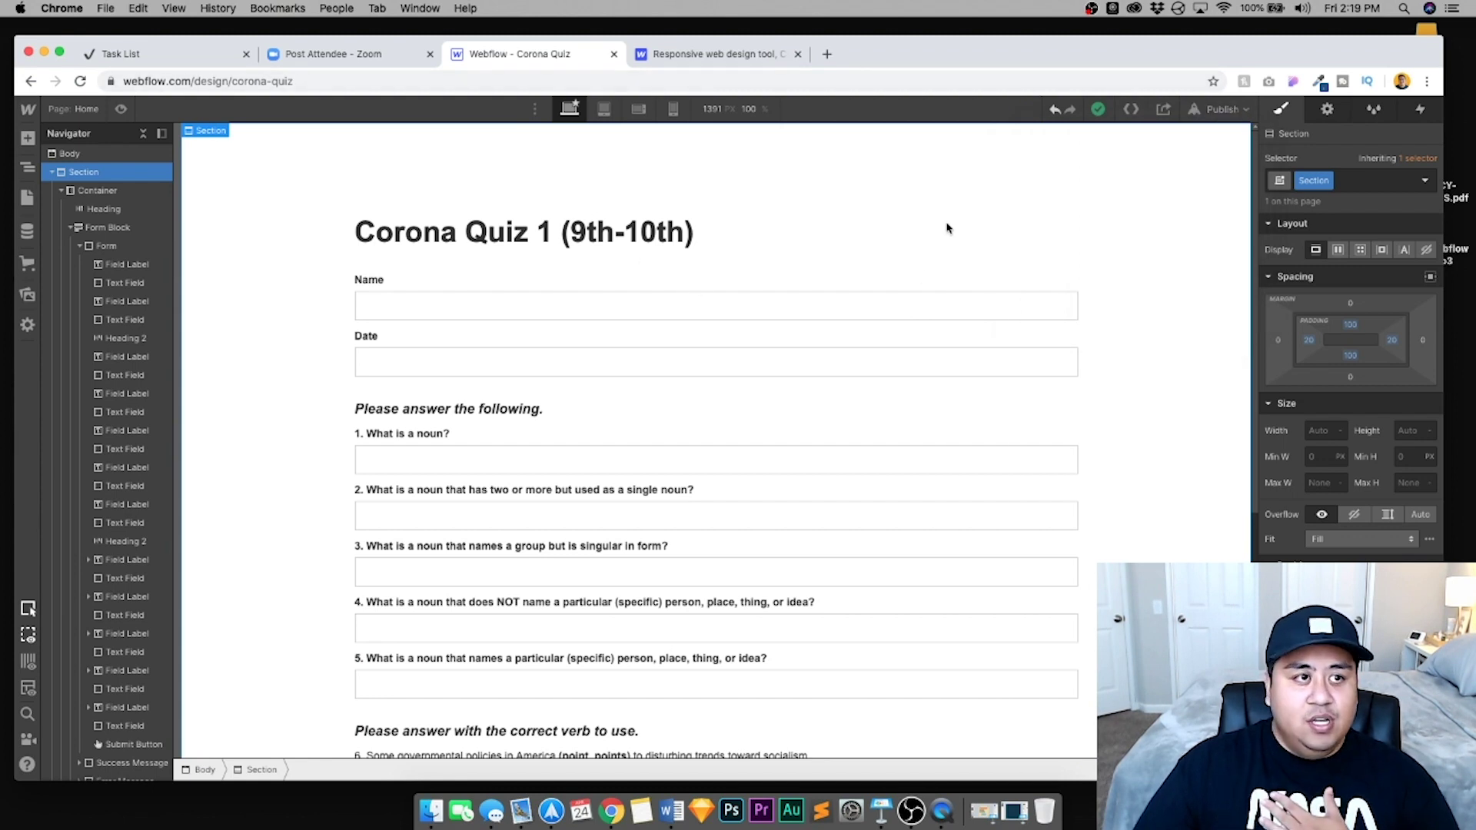
pyautogui.click(1248, 113)
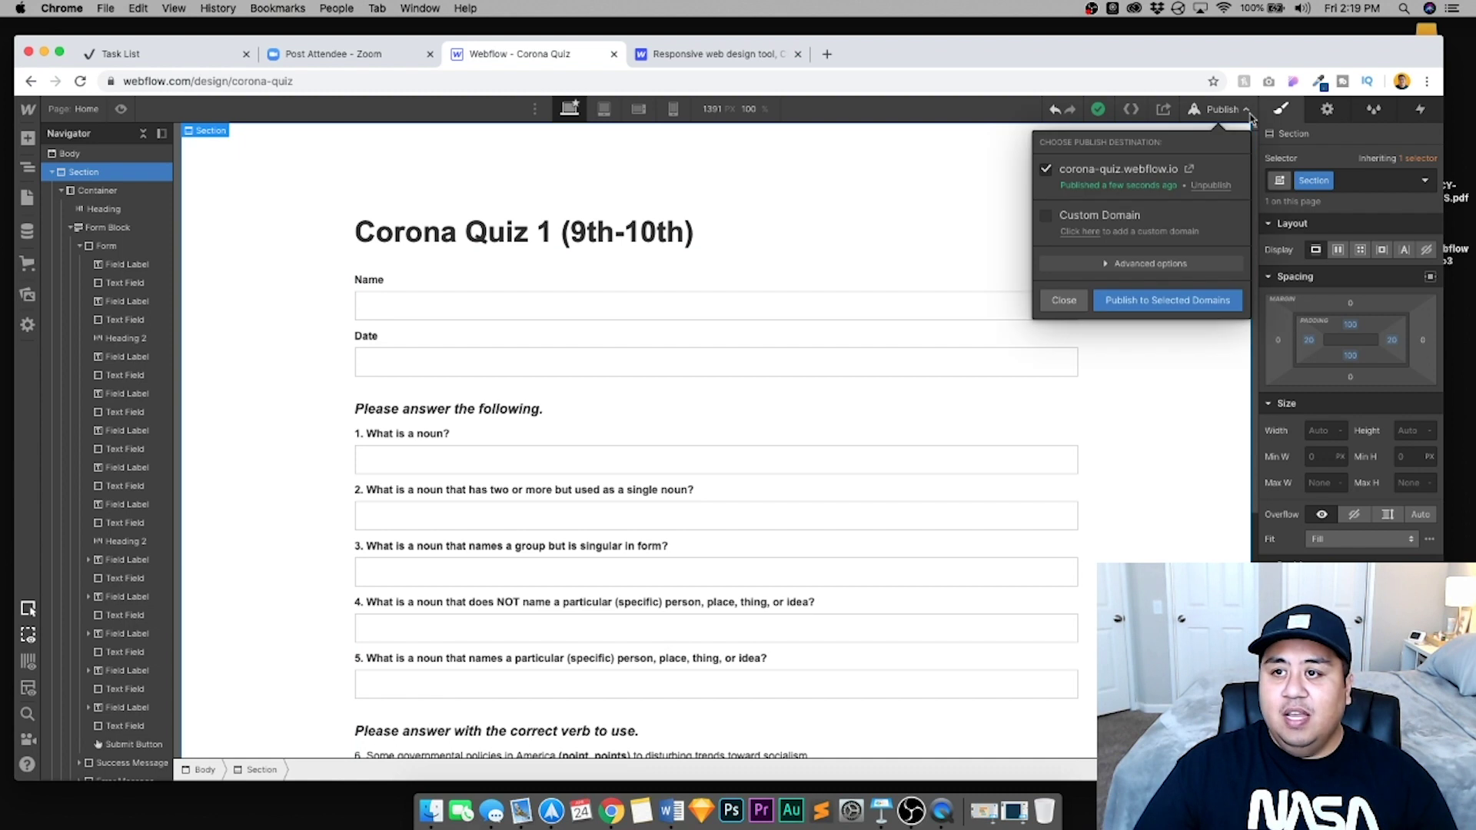
pyautogui.click(1189, 175)
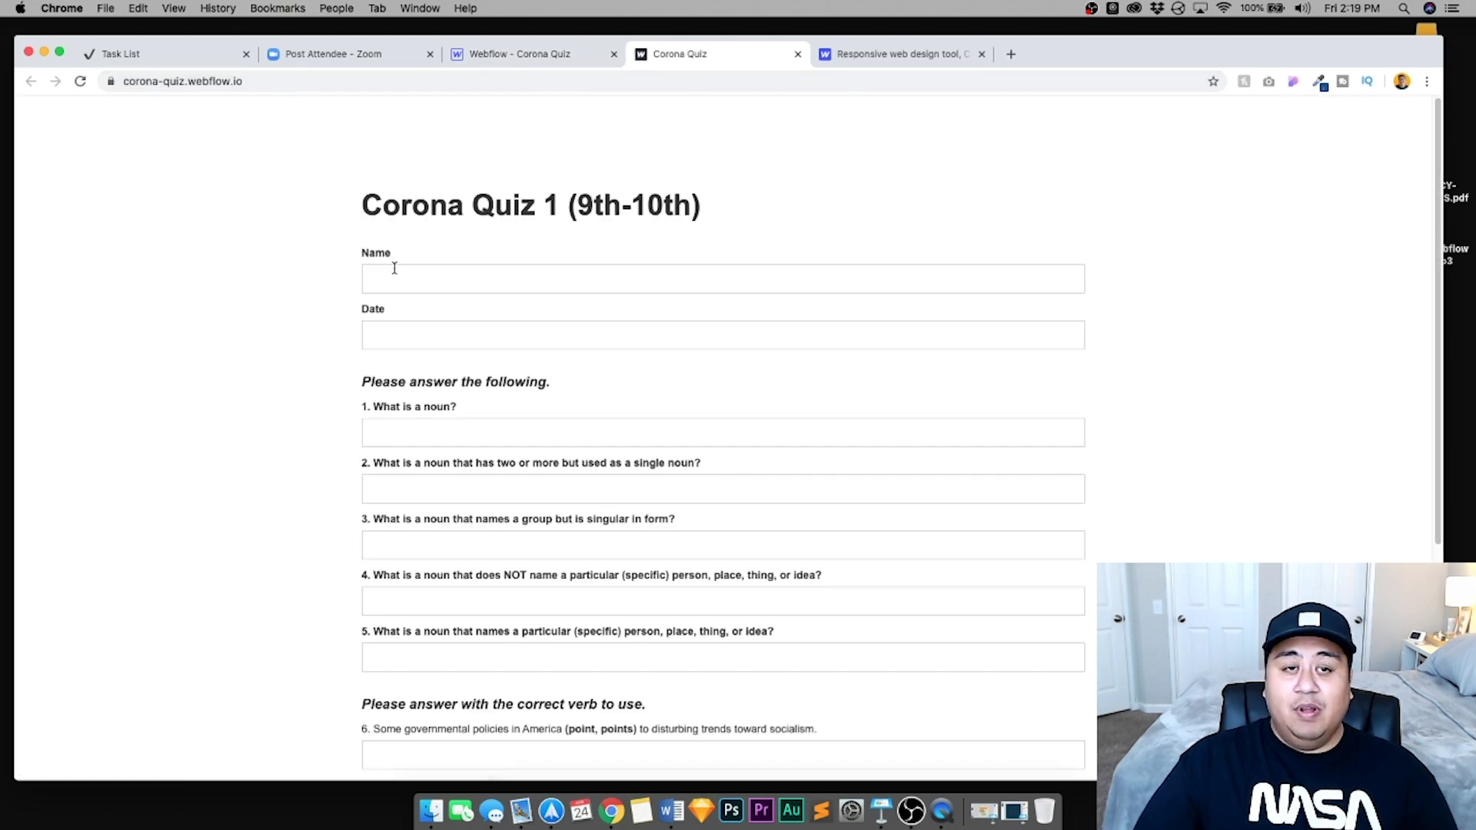
# Fill in the respondent's name and the date 04/24/2020 on the live quiz
pyautogui.click(395, 275)
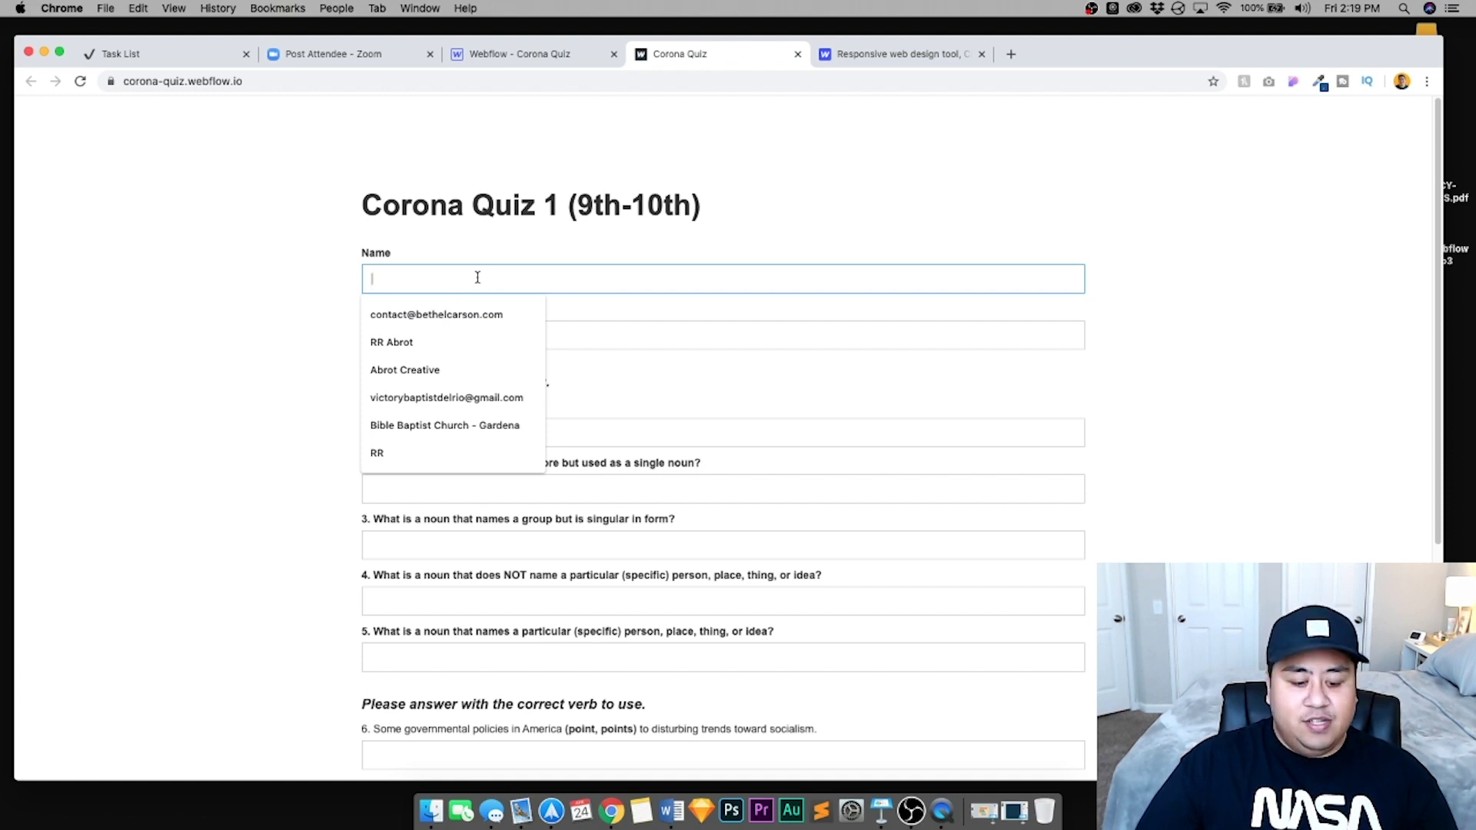
pyautogui.write('RR A')
pyautogui.press('Down')
pyautogui.press('Return')
pyautogui.press('Tab')
pyautogui.write('04/24/2')
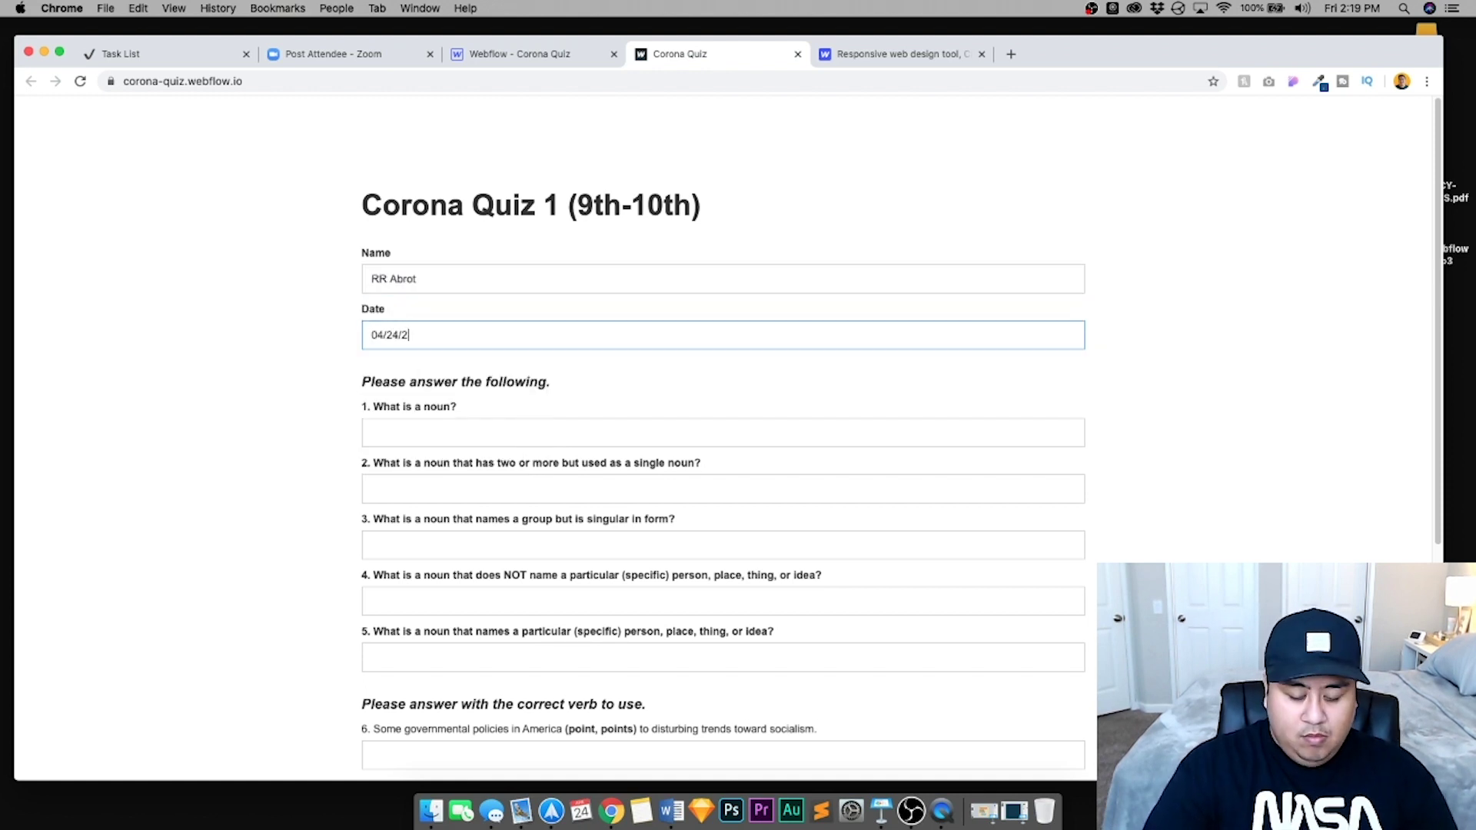
pyautogui.write('020')
pyautogui.press('Tab')
# Answer the first questions: 'person, place, thing', compound, collevtive, common and proper
pyautogui.write('person, place, th')
pyautogui.press('BackSpace')
pyautogui.press('BackSpace')
pyautogui.press('BackSpace')
pyautogui.press('BackSpace')
pyautogui.press('Down')
pyautogui.press('Return')
pyautogui.press('Tab')
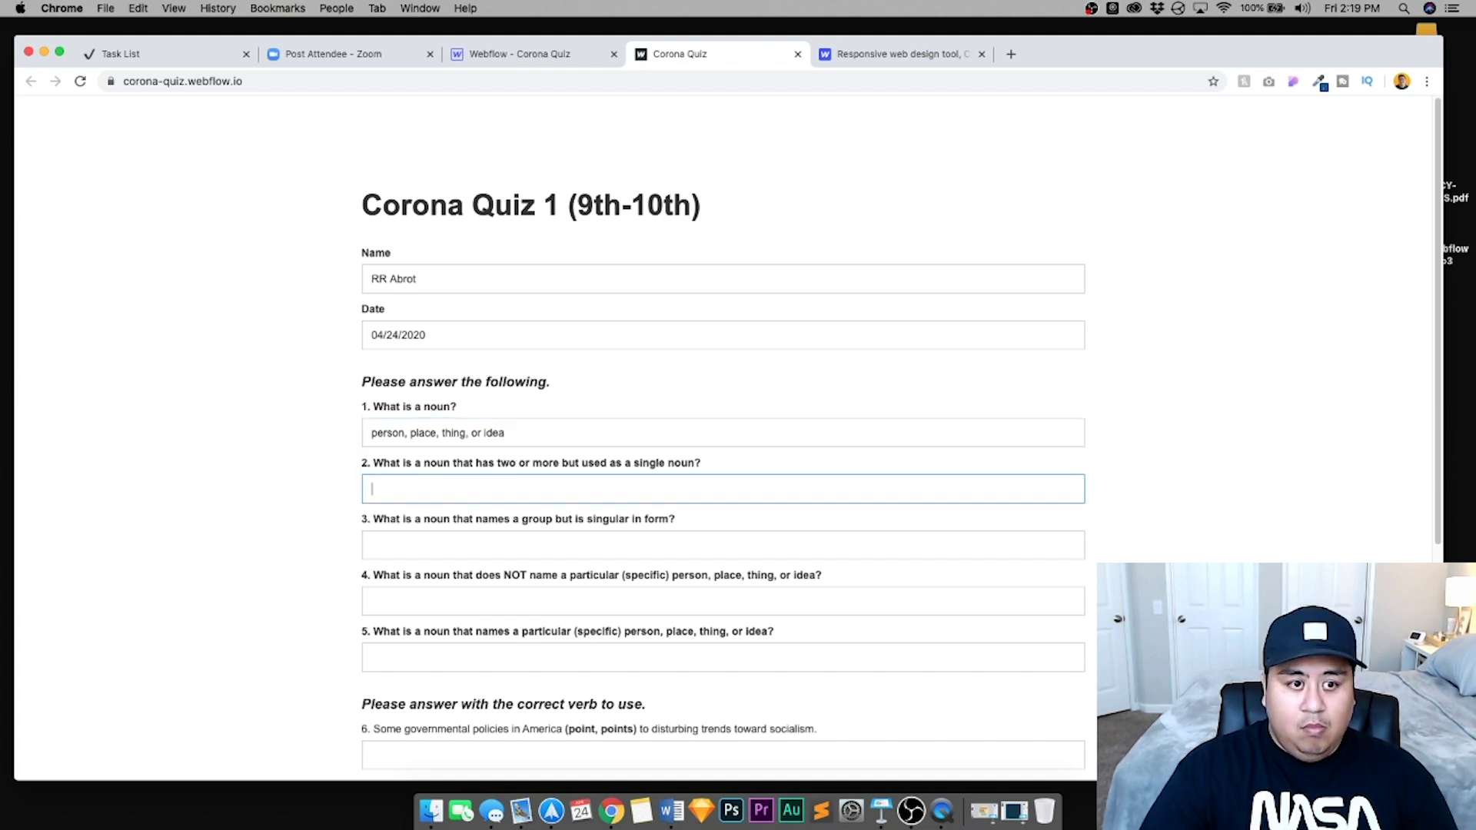
pyautogui.write('compound')
pyautogui.press('Tab')
pyautogui.write('collevtive')
pyautogui.press('Tab')
pyautogui.write('common')
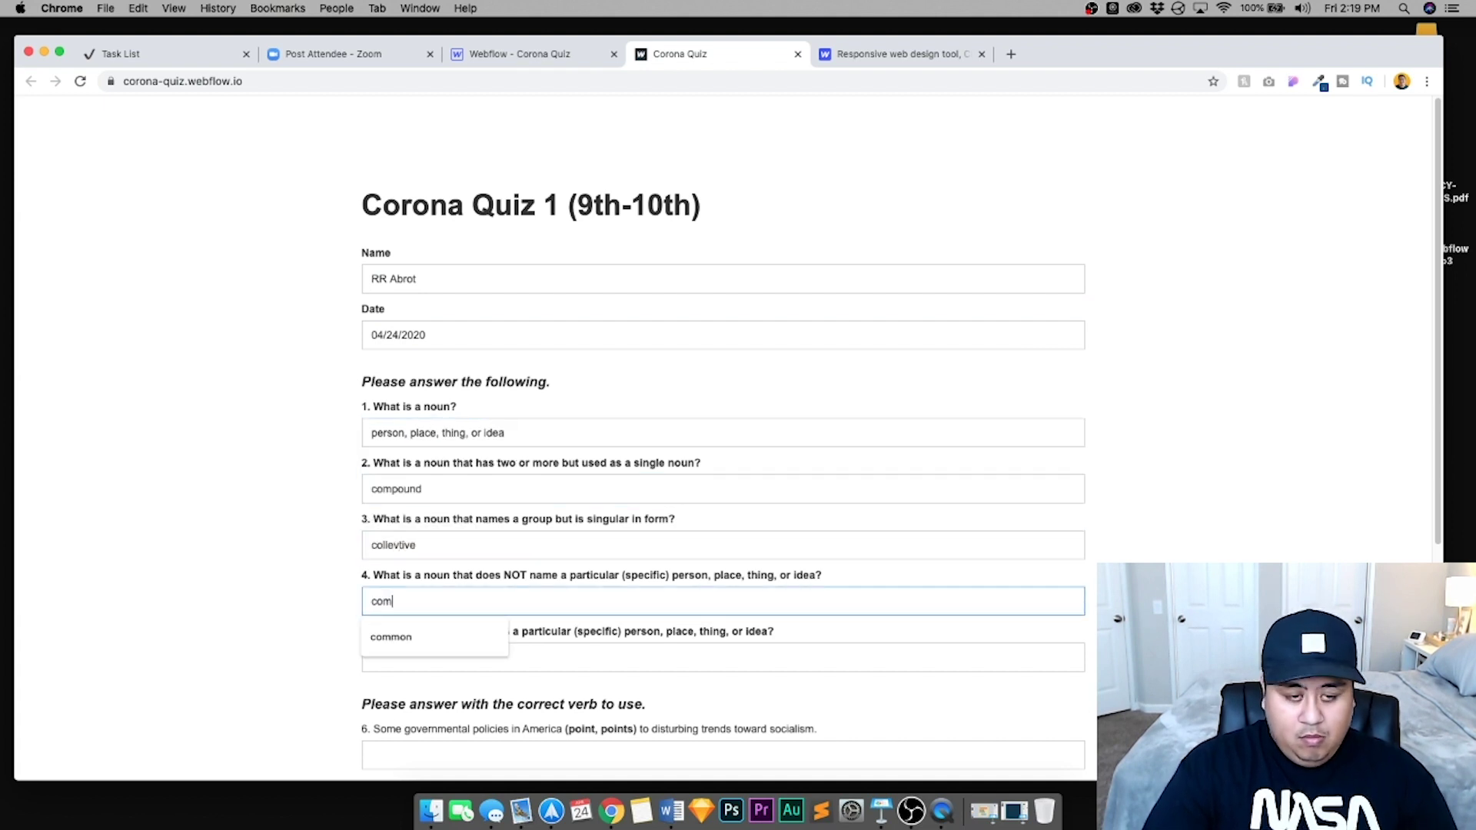
pyautogui.press('Tab')
pyautogui.write('proper')
# Enter the remaining answers point, weren't, is, do and were, then submit the quiz
pyautogui.press('Tab')
pyautogui.scroll(-3, 722, 438)
pyautogui.write('point')
pyautogui.press('Tab')
pyautogui.write("weren't")
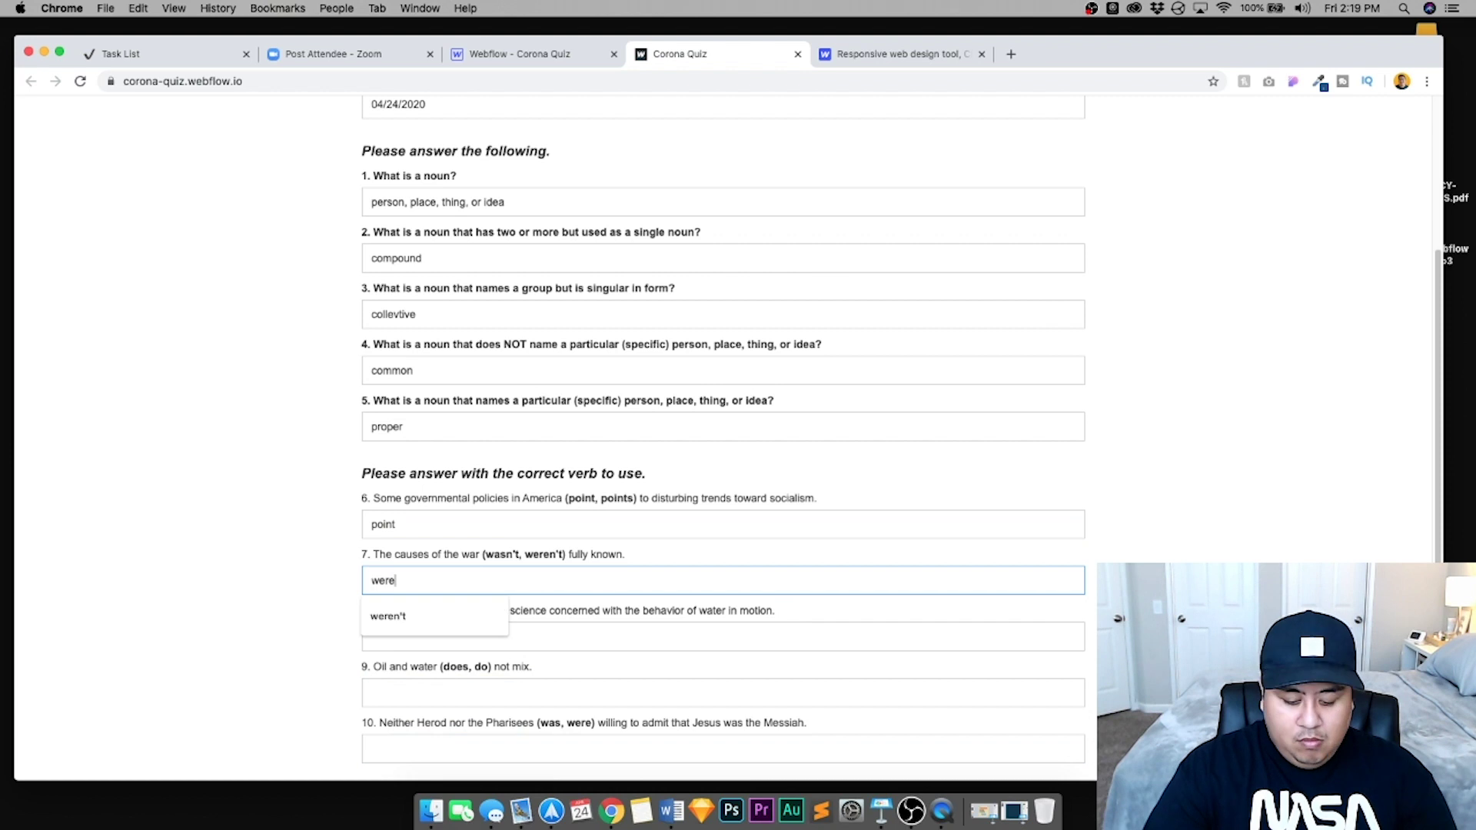
pyautogui.press('Tab')
pyautogui.write('is')
pyautogui.press('Tab')
pyautogui.write('do')
pyautogui.press('Tab')
pyautogui.write('were')
pyautogui.scroll(-2, 388, 677)
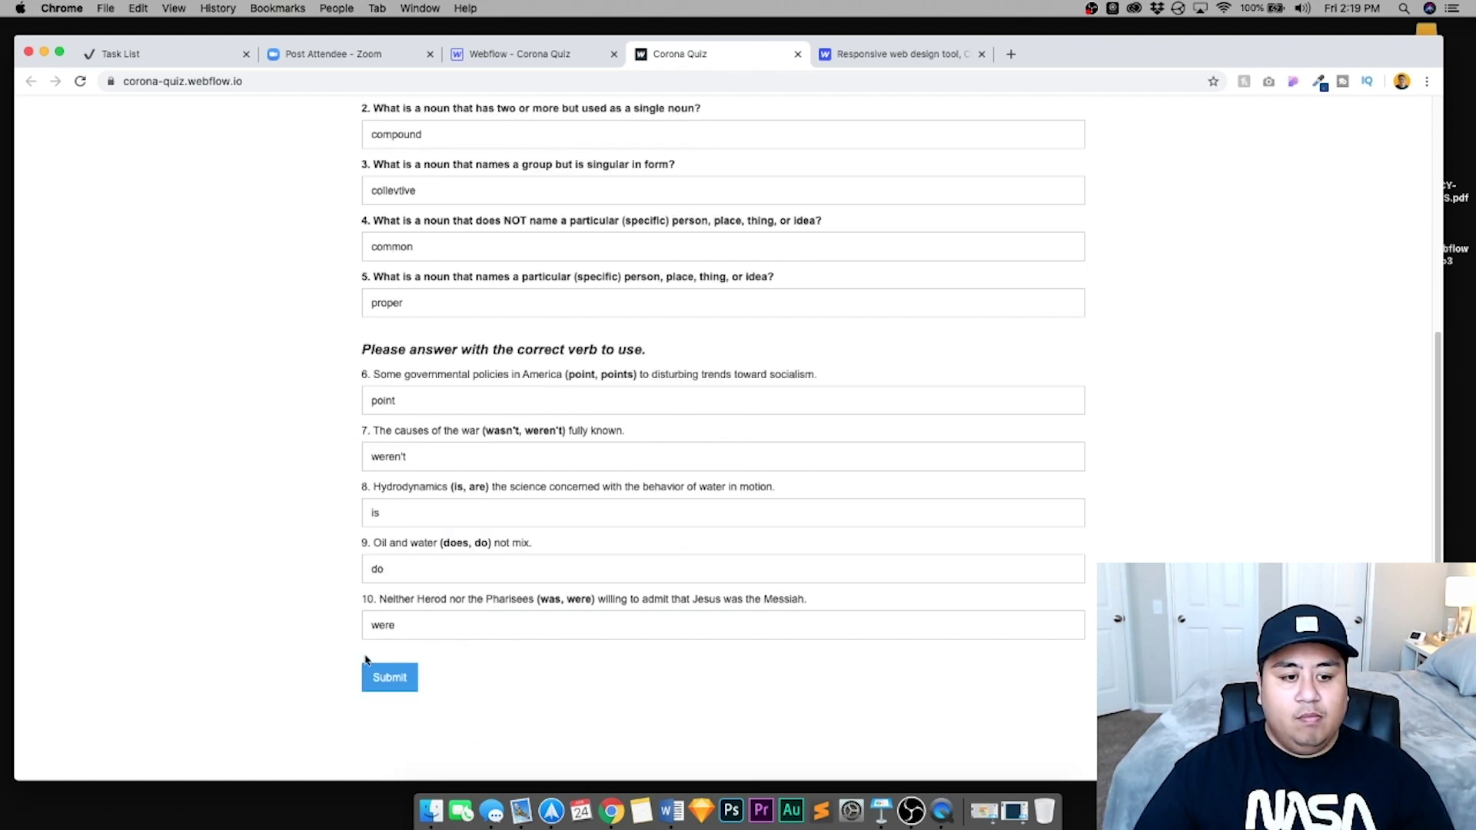
pyautogui.click(388, 678)
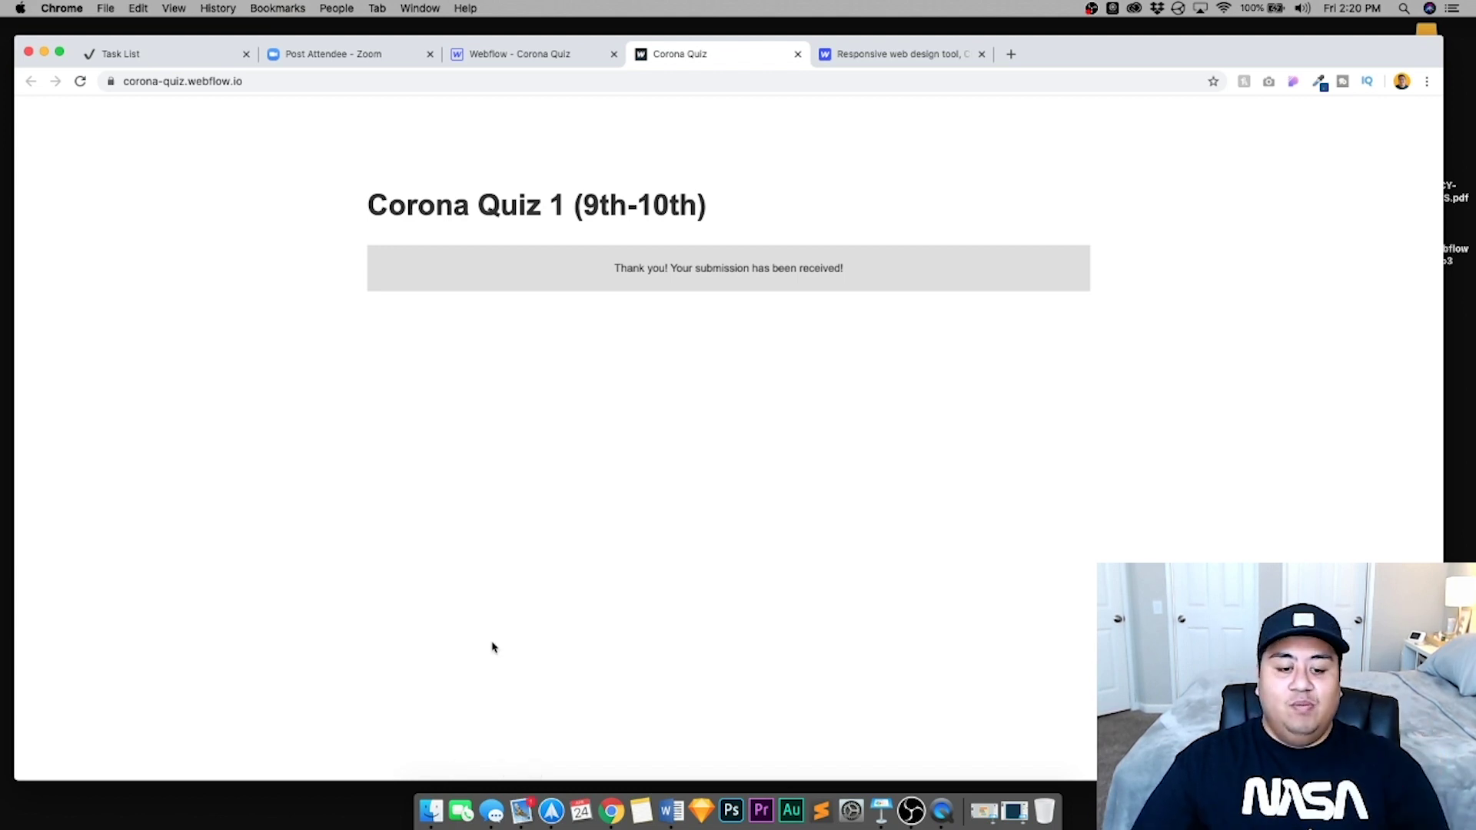
pyautogui.click(524, 811)
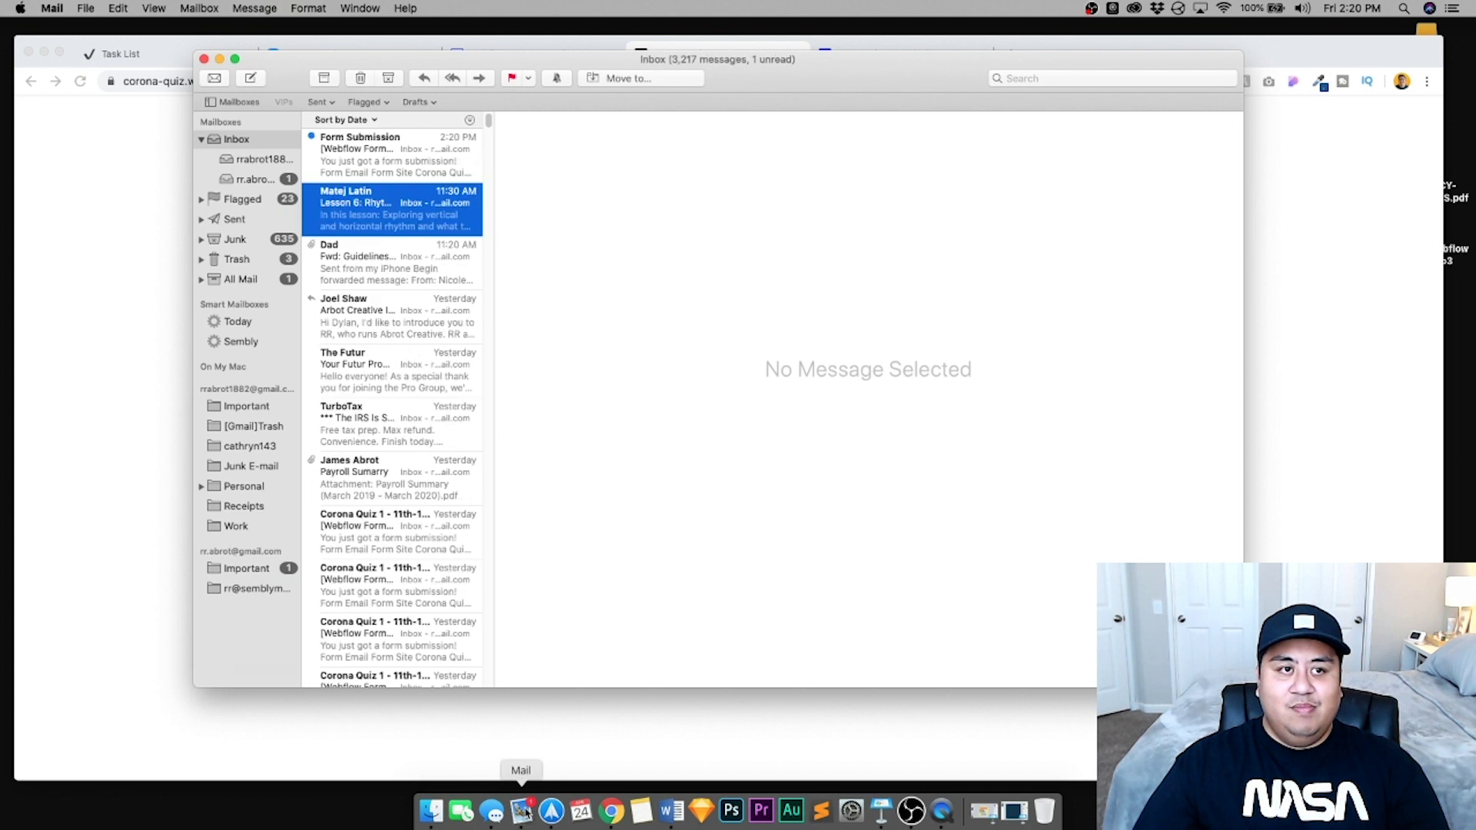
pyautogui.click(404, 170)
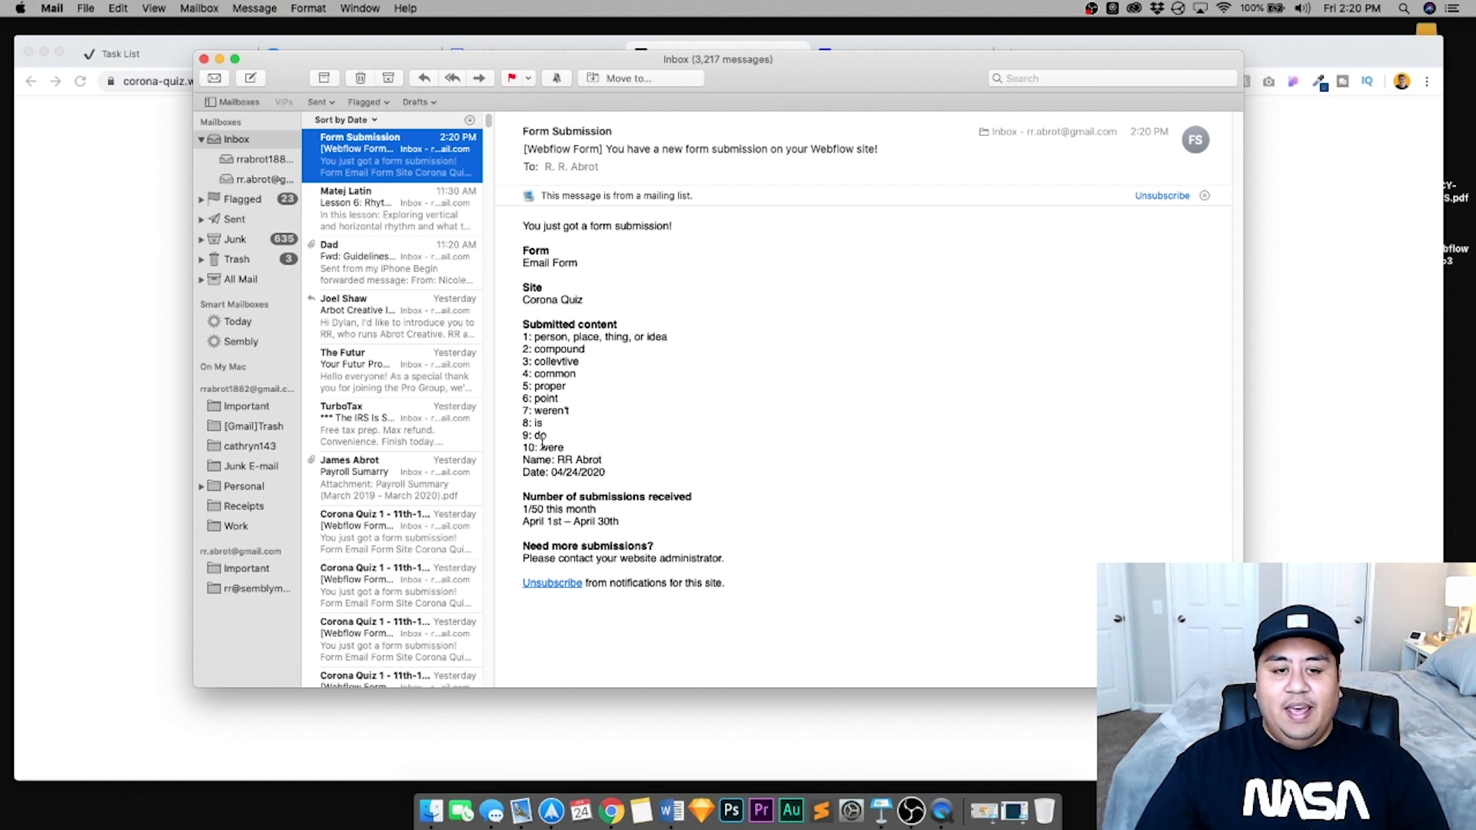
pyautogui.click(204, 59)
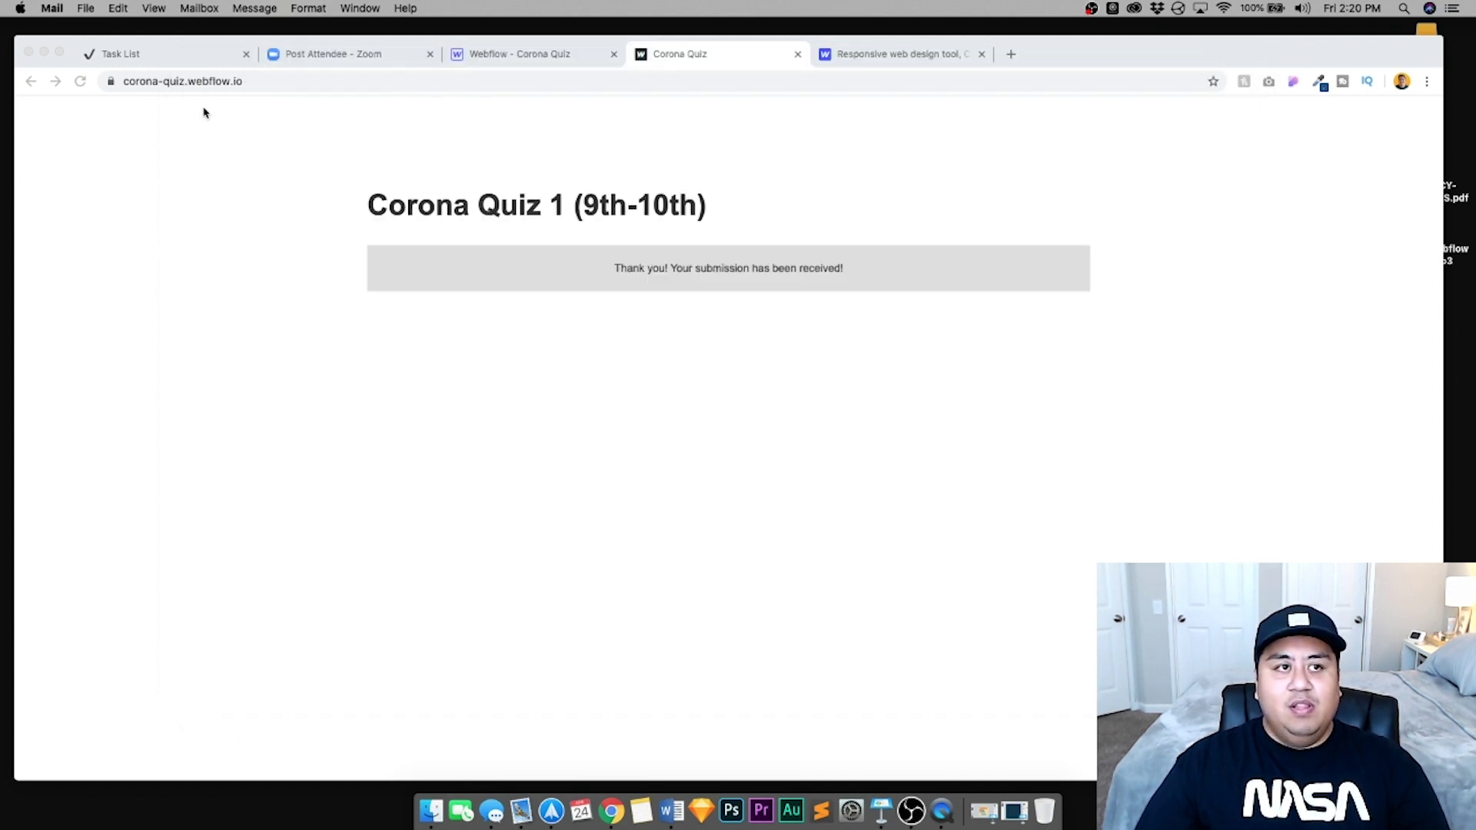
# Open the project's Forms settings and select the submission recipient address
pyautogui.click(797, 54)
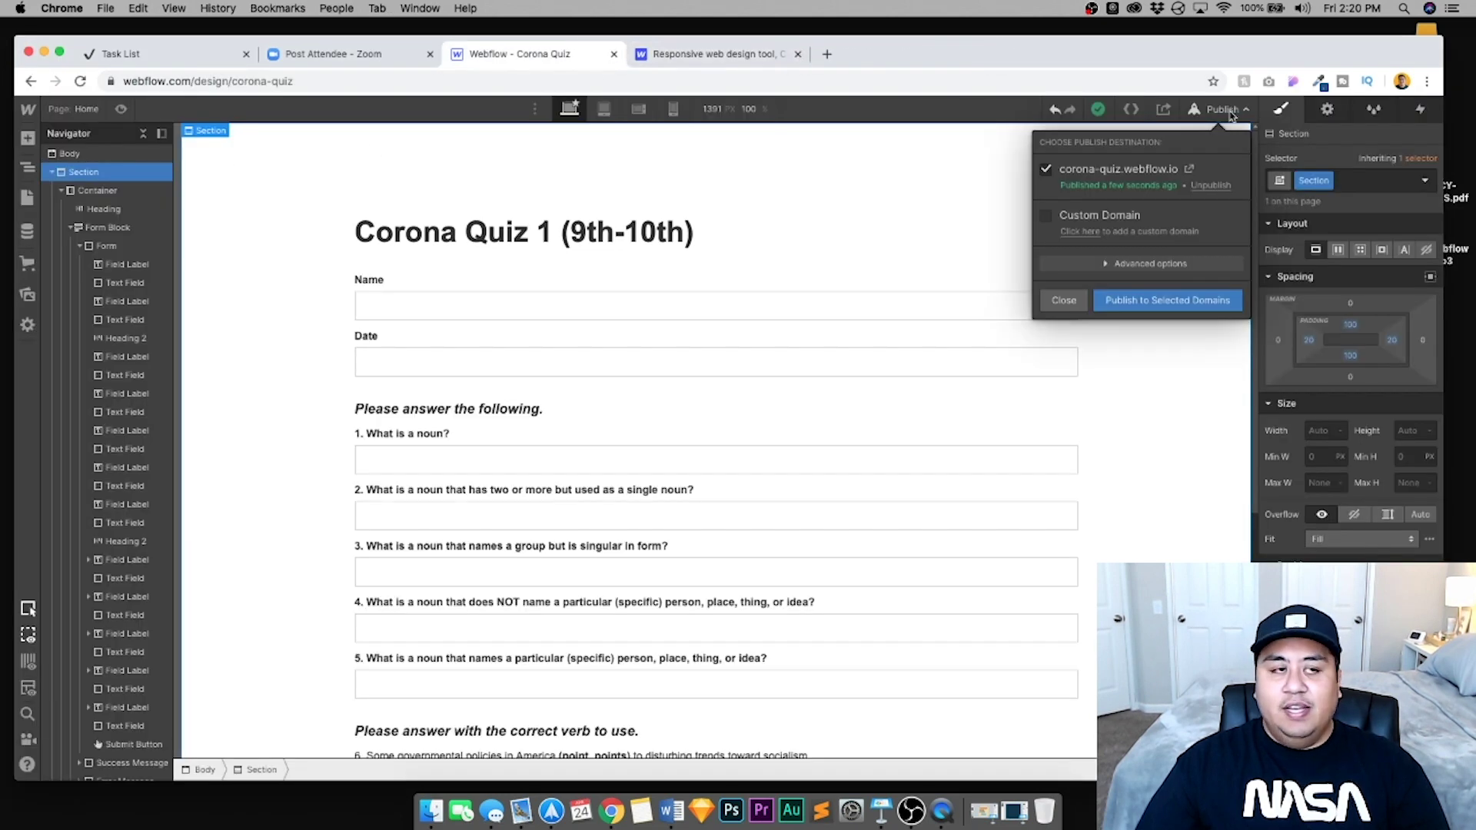
pyautogui.click(1222, 108)
pyautogui.moveTo(28, 111)
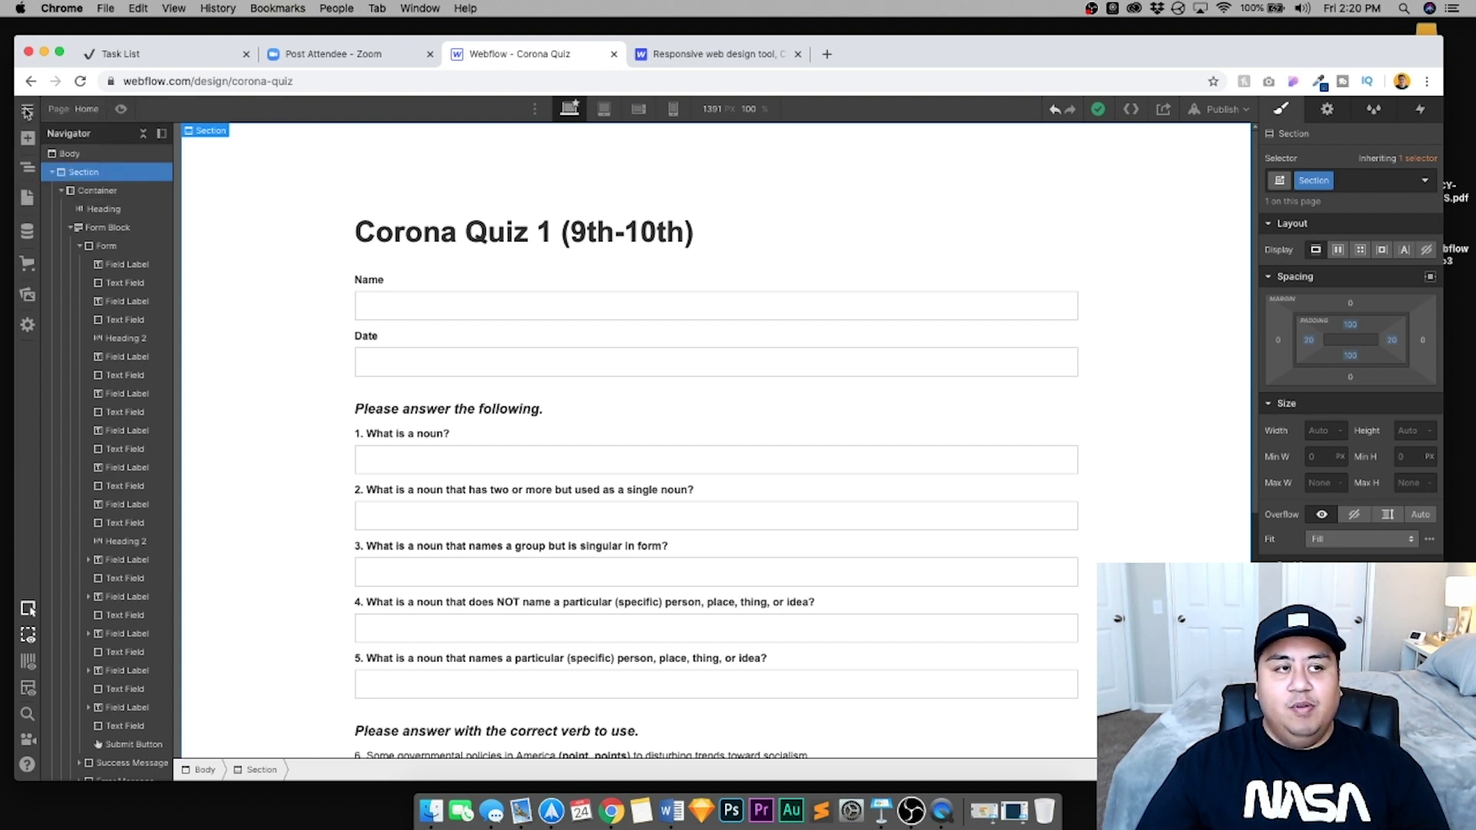
pyautogui.click(72, 146)
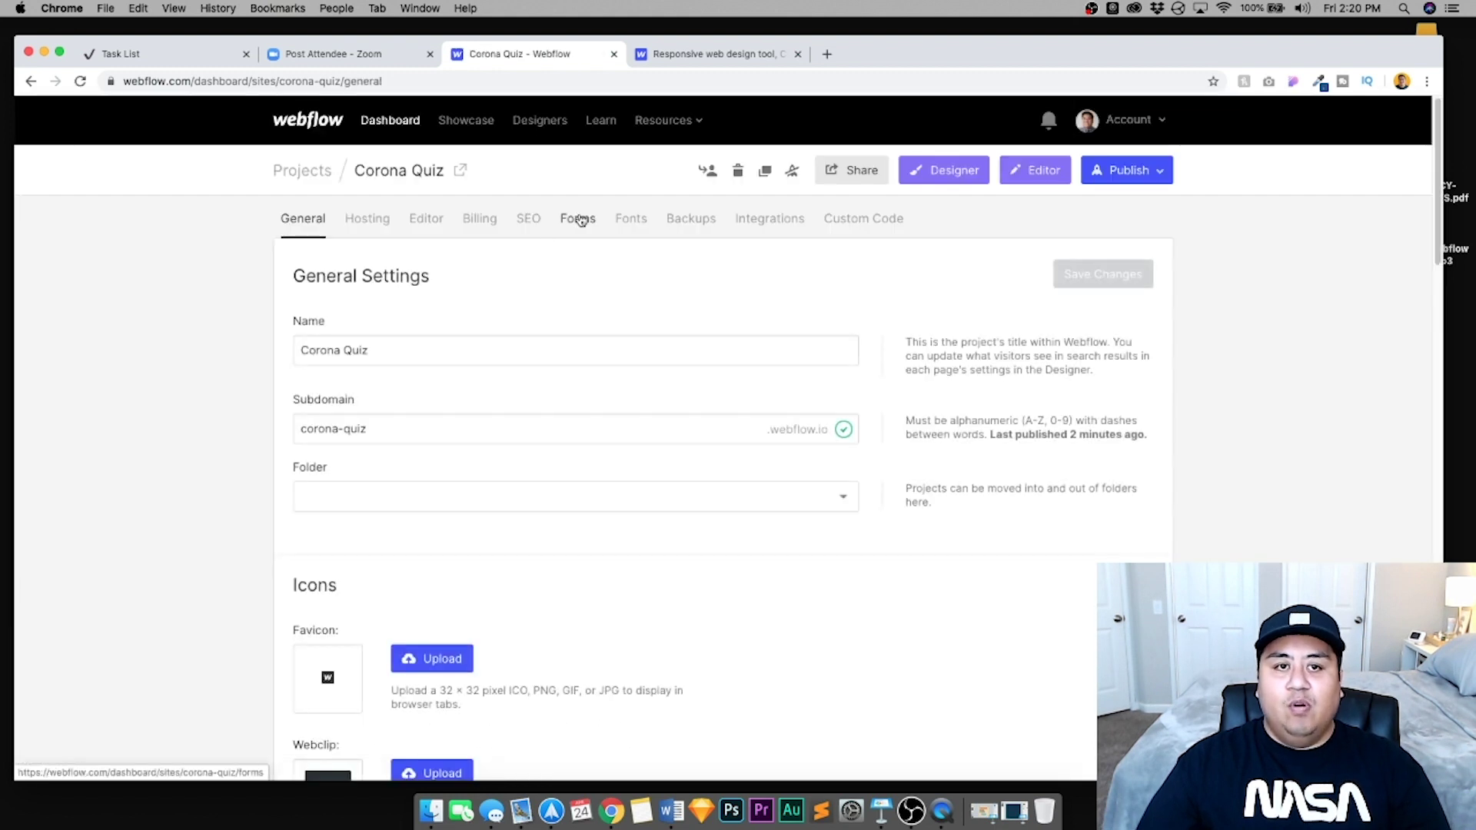
pyautogui.click(580, 221)
pyautogui.scroll(-3, 270, 453)
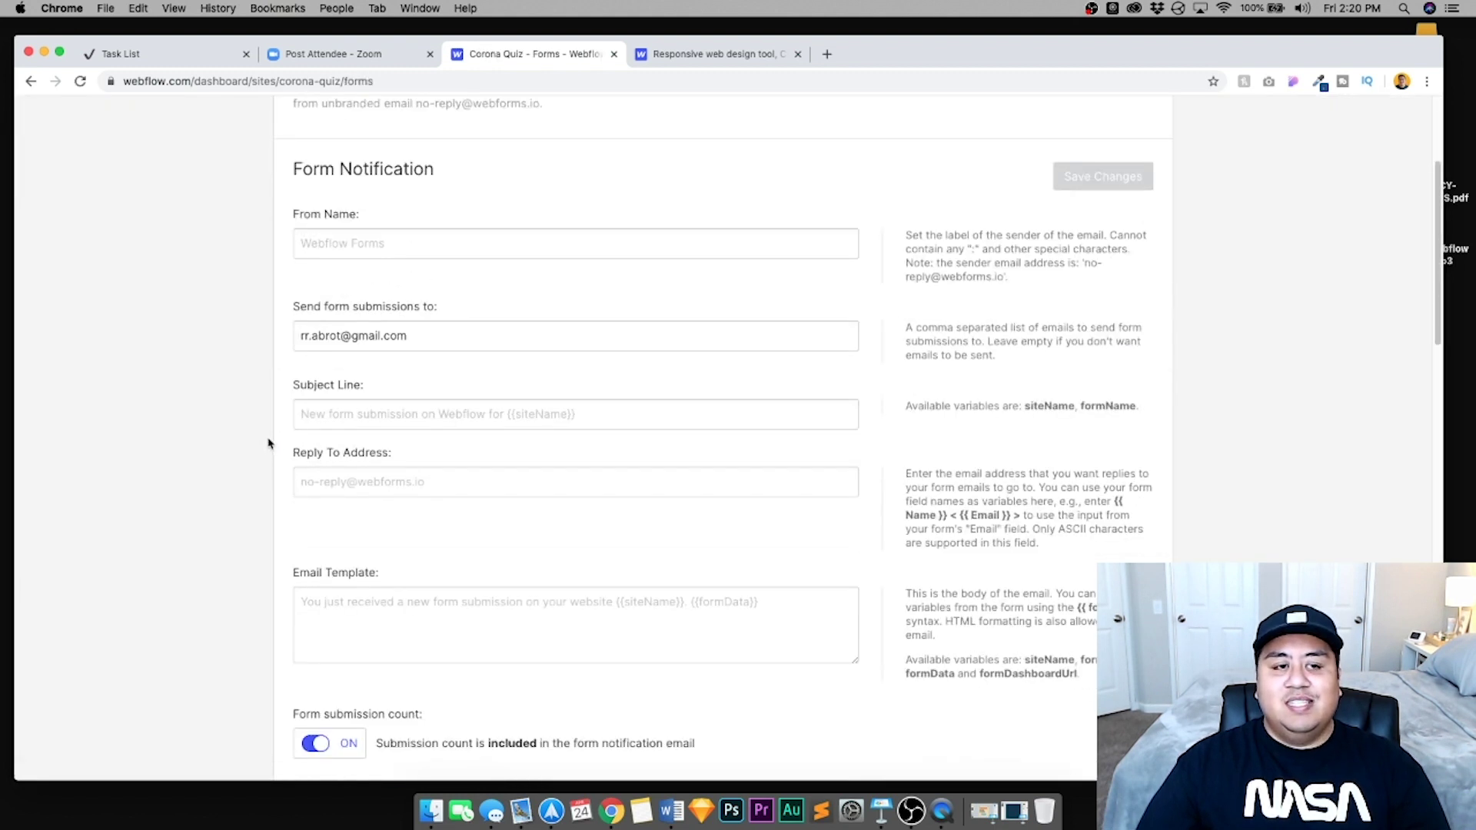
pyautogui.scroll(3, 268, 443)
pyautogui.click(407, 500)
pyautogui.moveTo(417, 499); pyautogui.dragTo(214, 495)
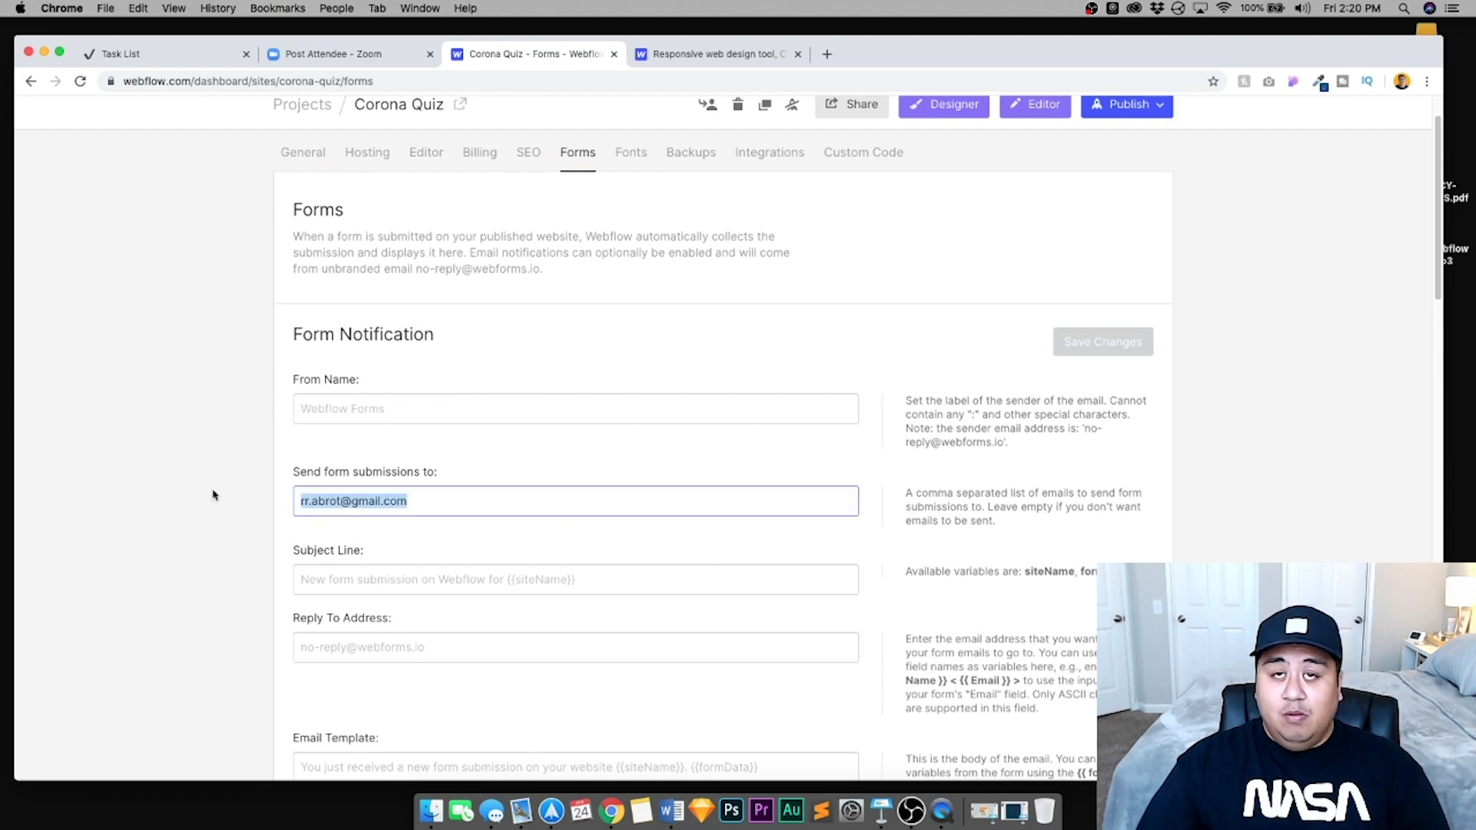
# Save From Name 'Corona Quiz' and Subject Line 'Corona Quiz Answers' for form notifications
pyautogui.click(312, 413)
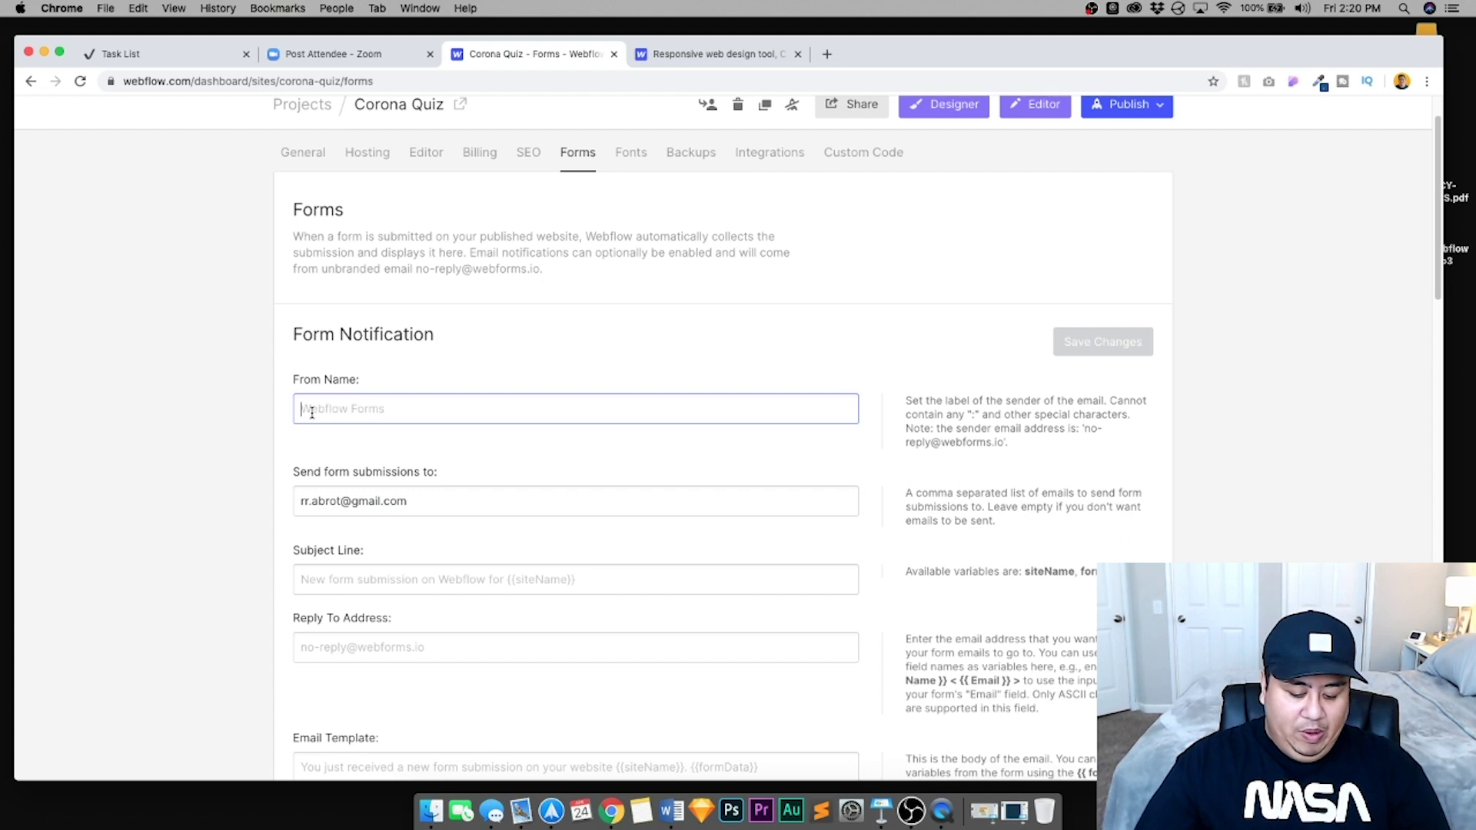
pyautogui.write('Corono')
pyautogui.write(' Q')
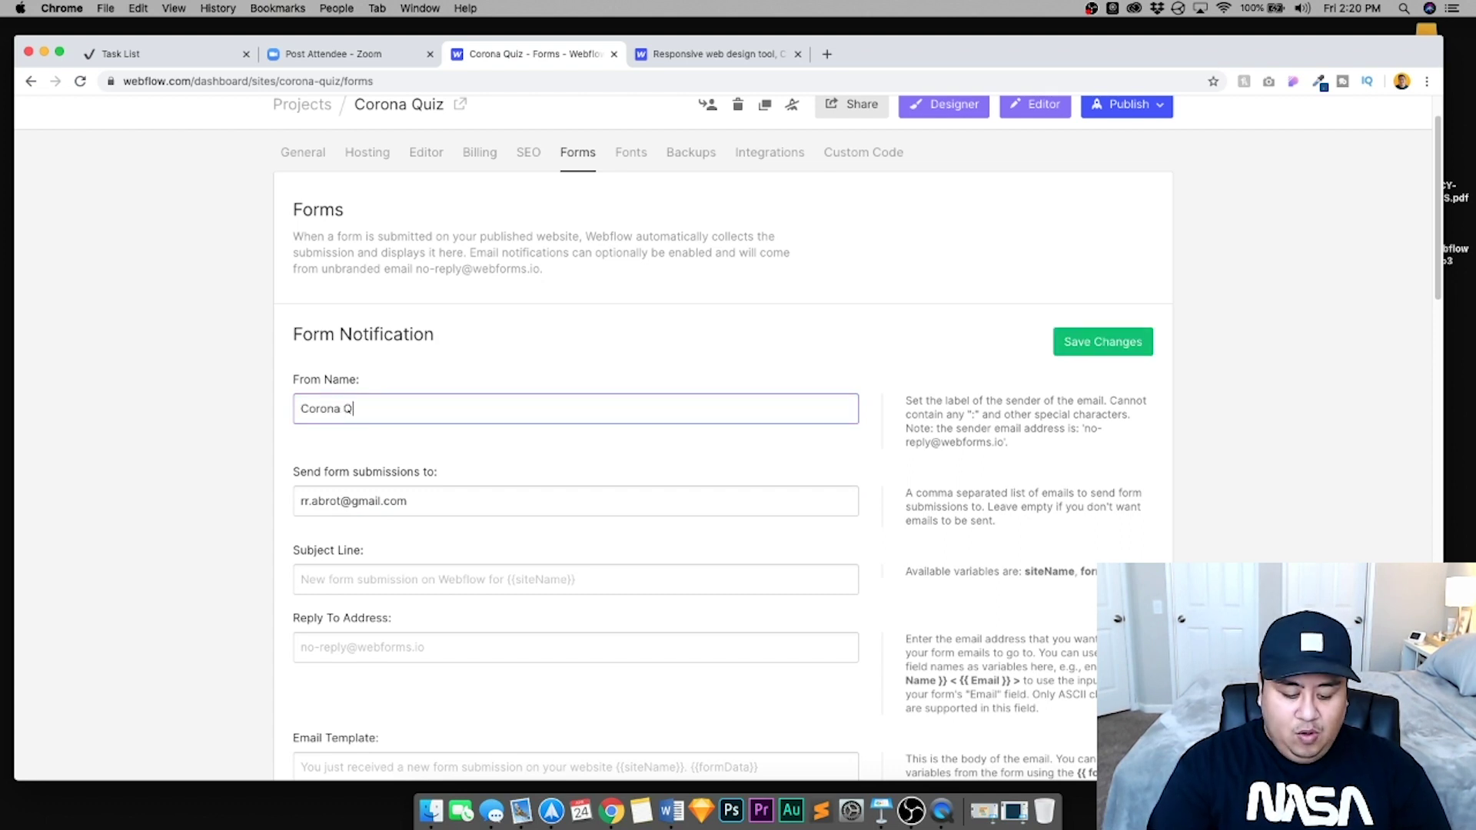
pyautogui.write('uiz')
pyautogui.press('Tab')
pyautogui.press('Tab')
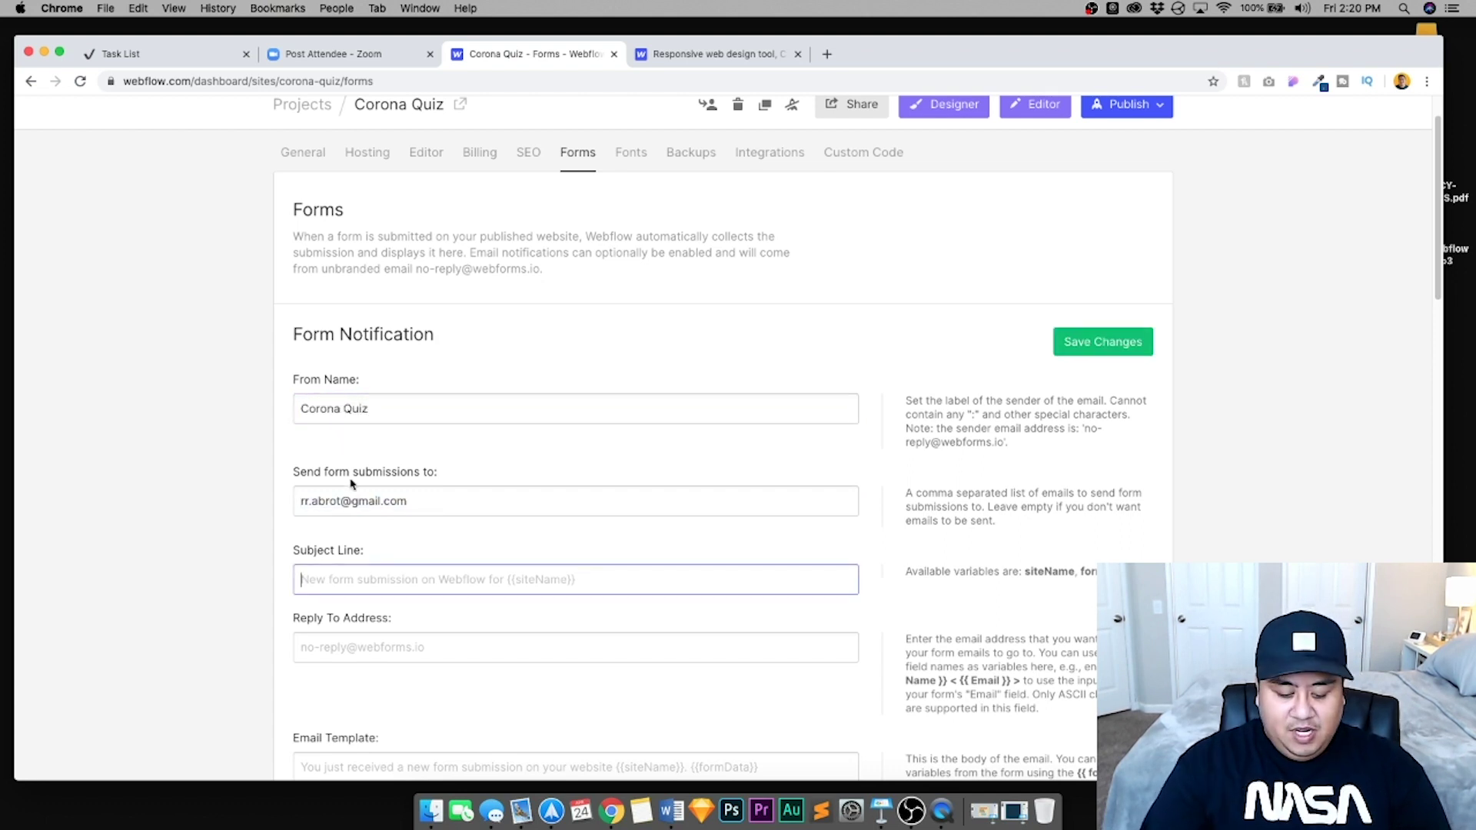
pyautogui.write('Corono')
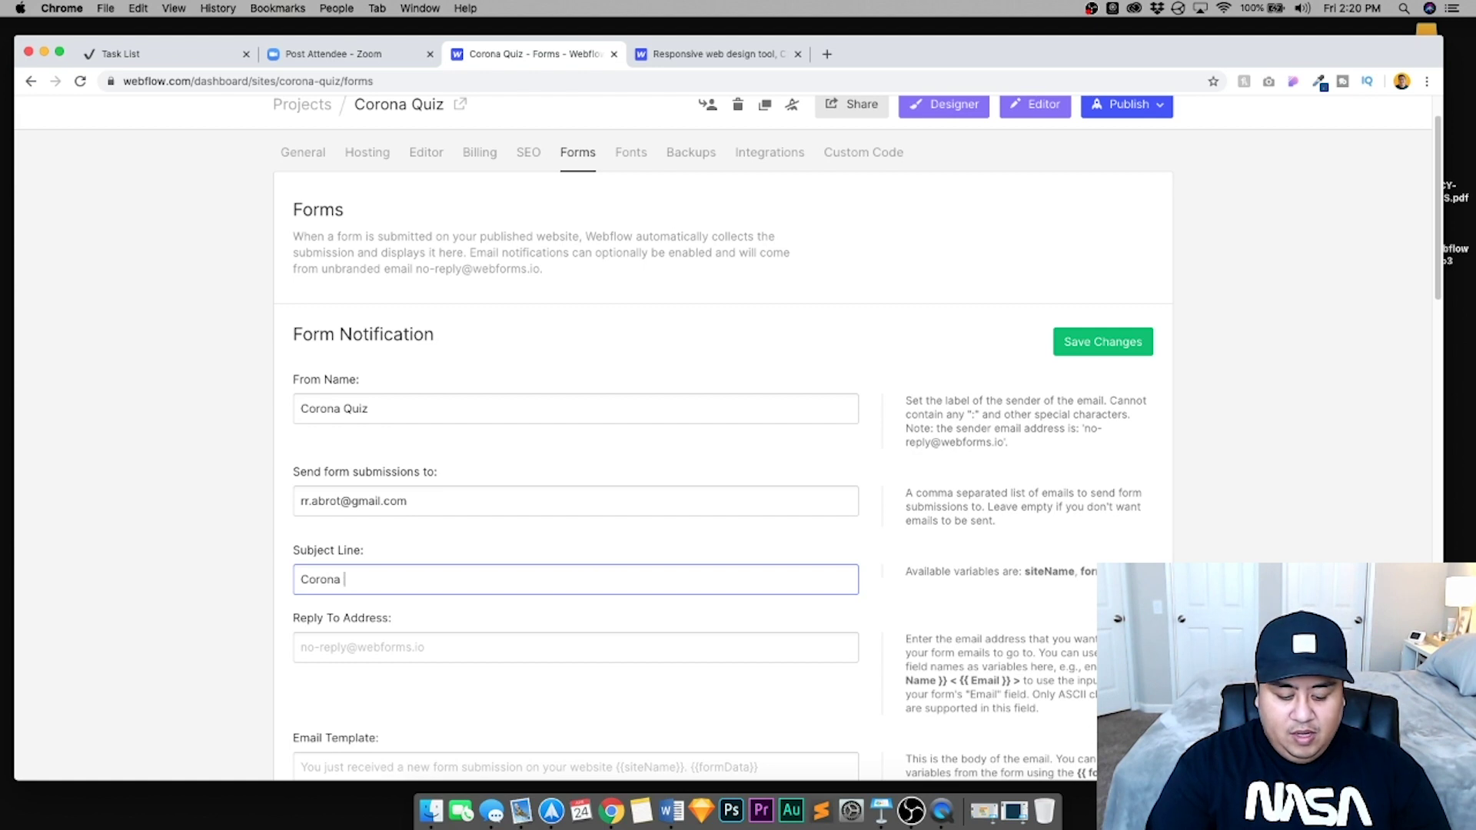
pyautogui.write(' Quiz Answers')
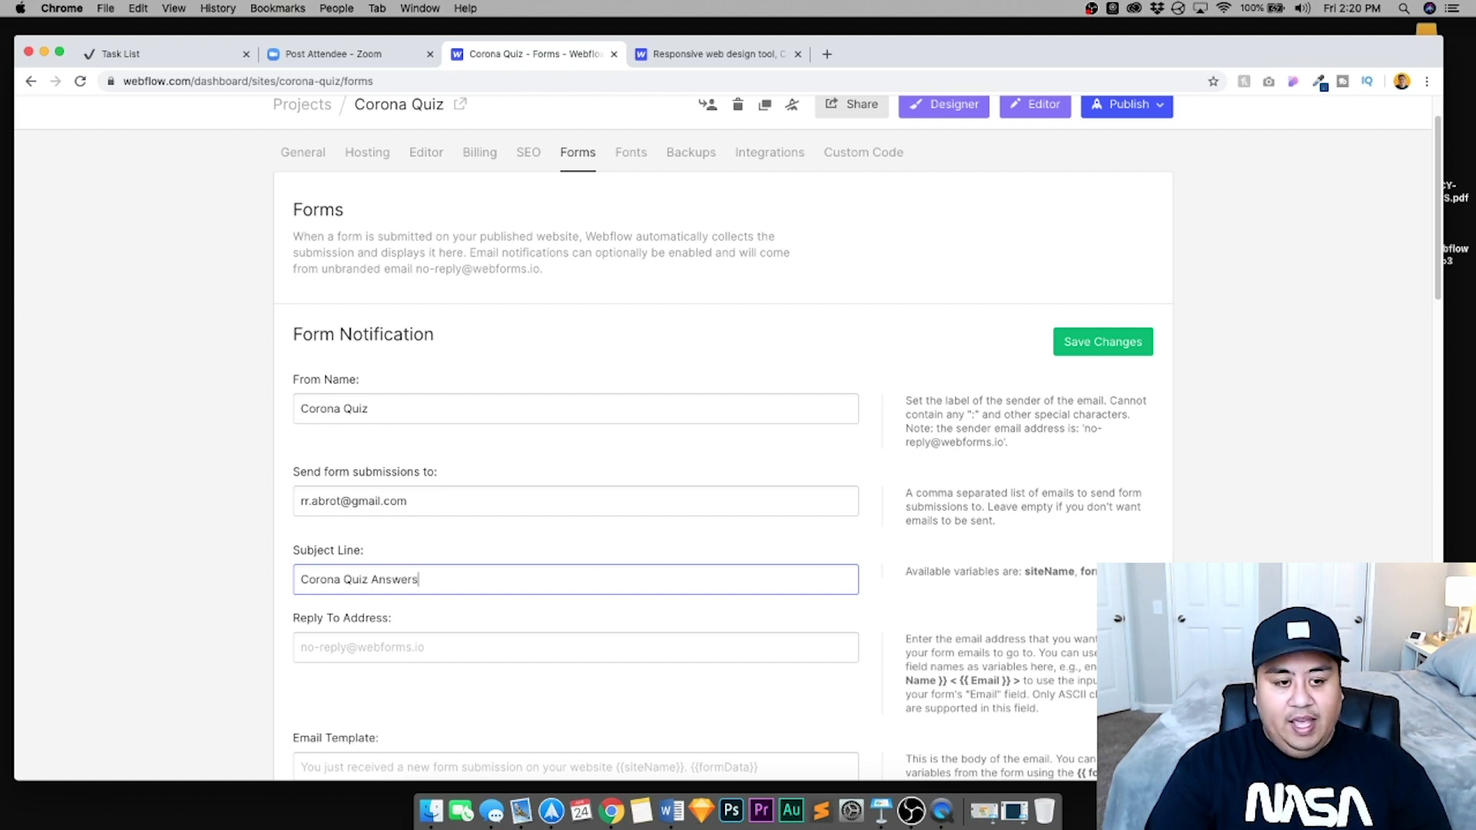
pyautogui.click(1109, 346)
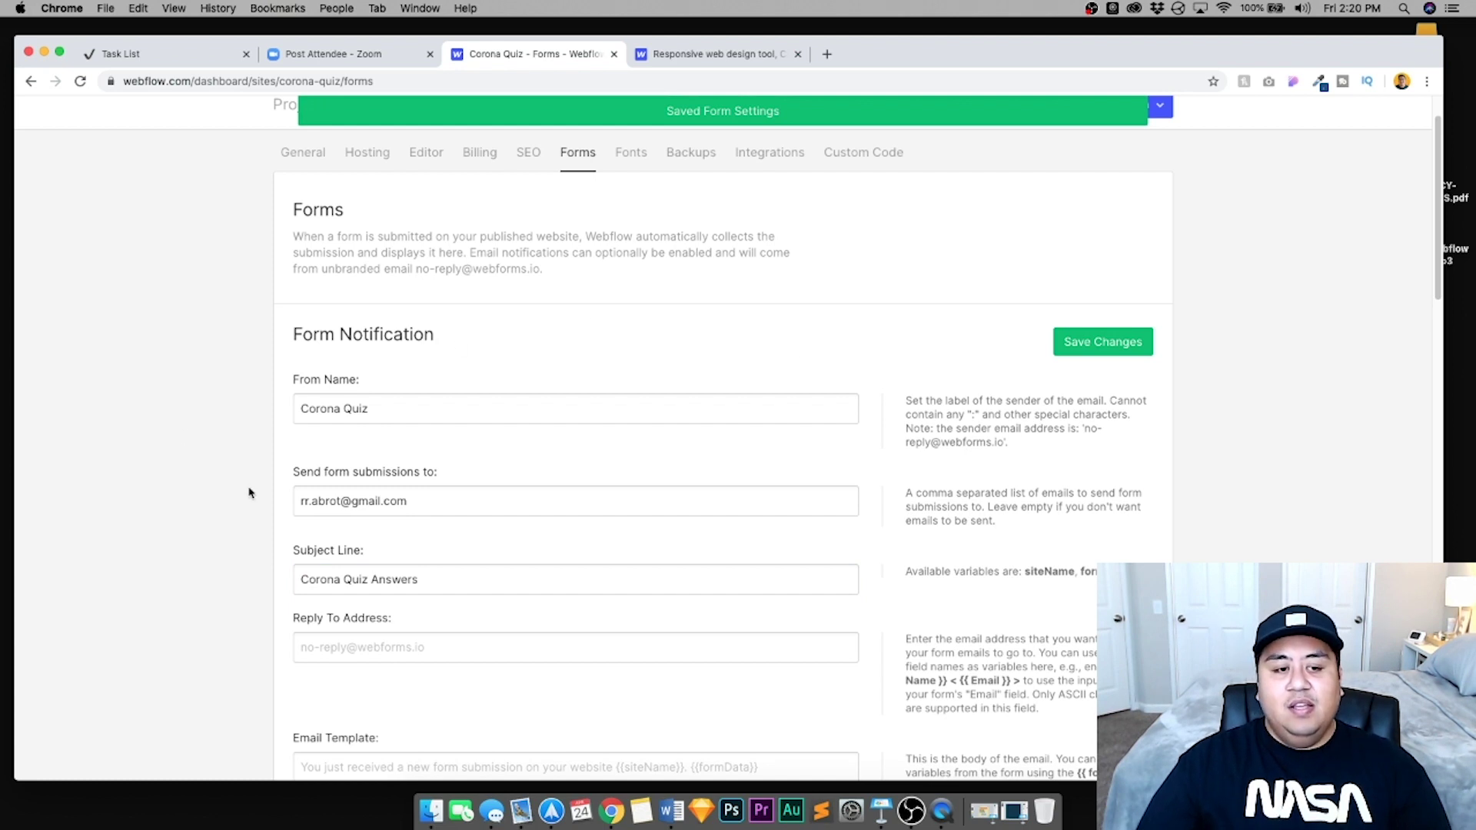
pyautogui.scroll(2, 246, 494)
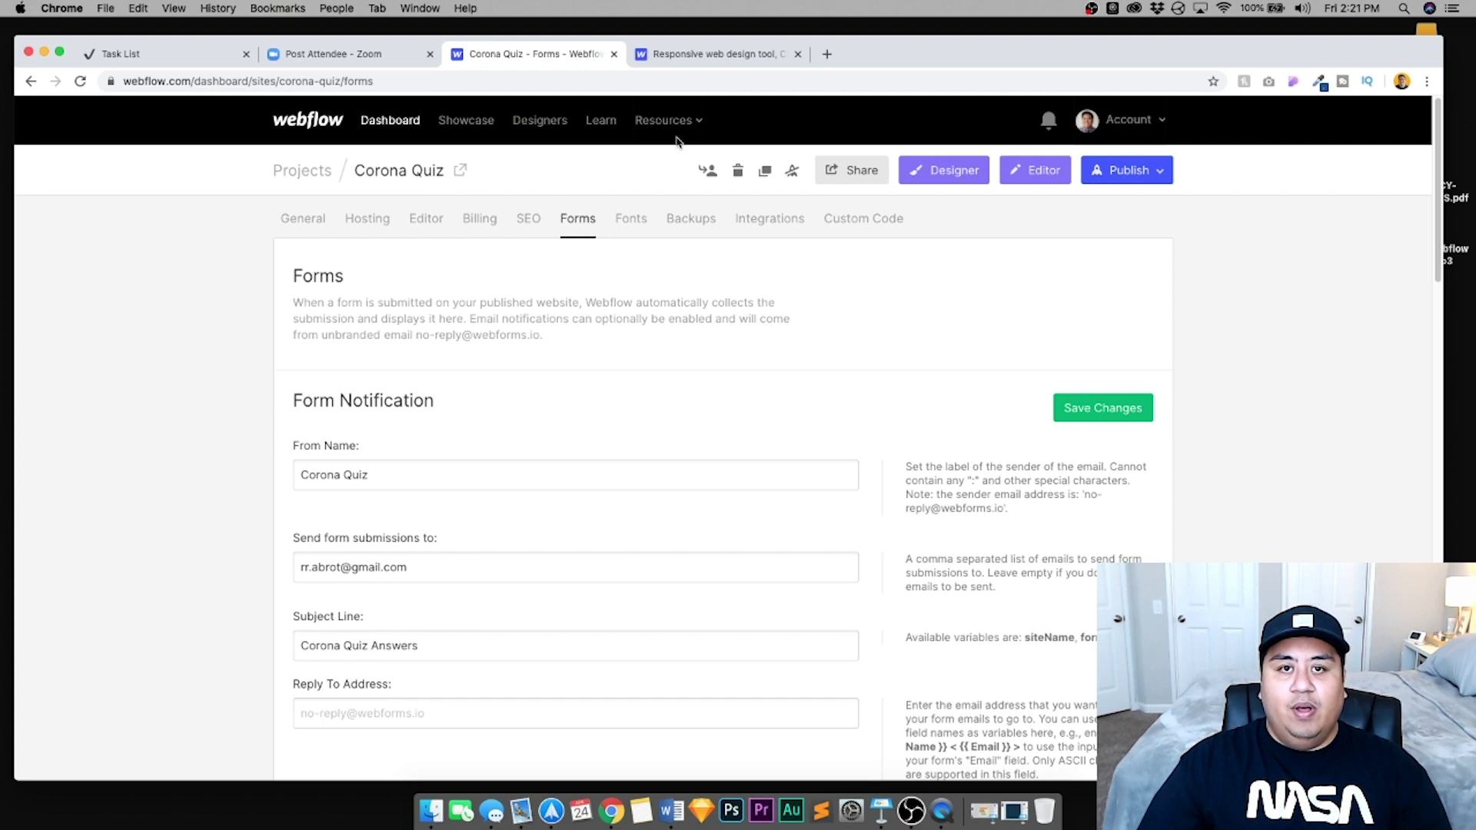
# Open the live corona-quiz.webflow.io page in a new tab and select its address
pyautogui.click(944, 170)
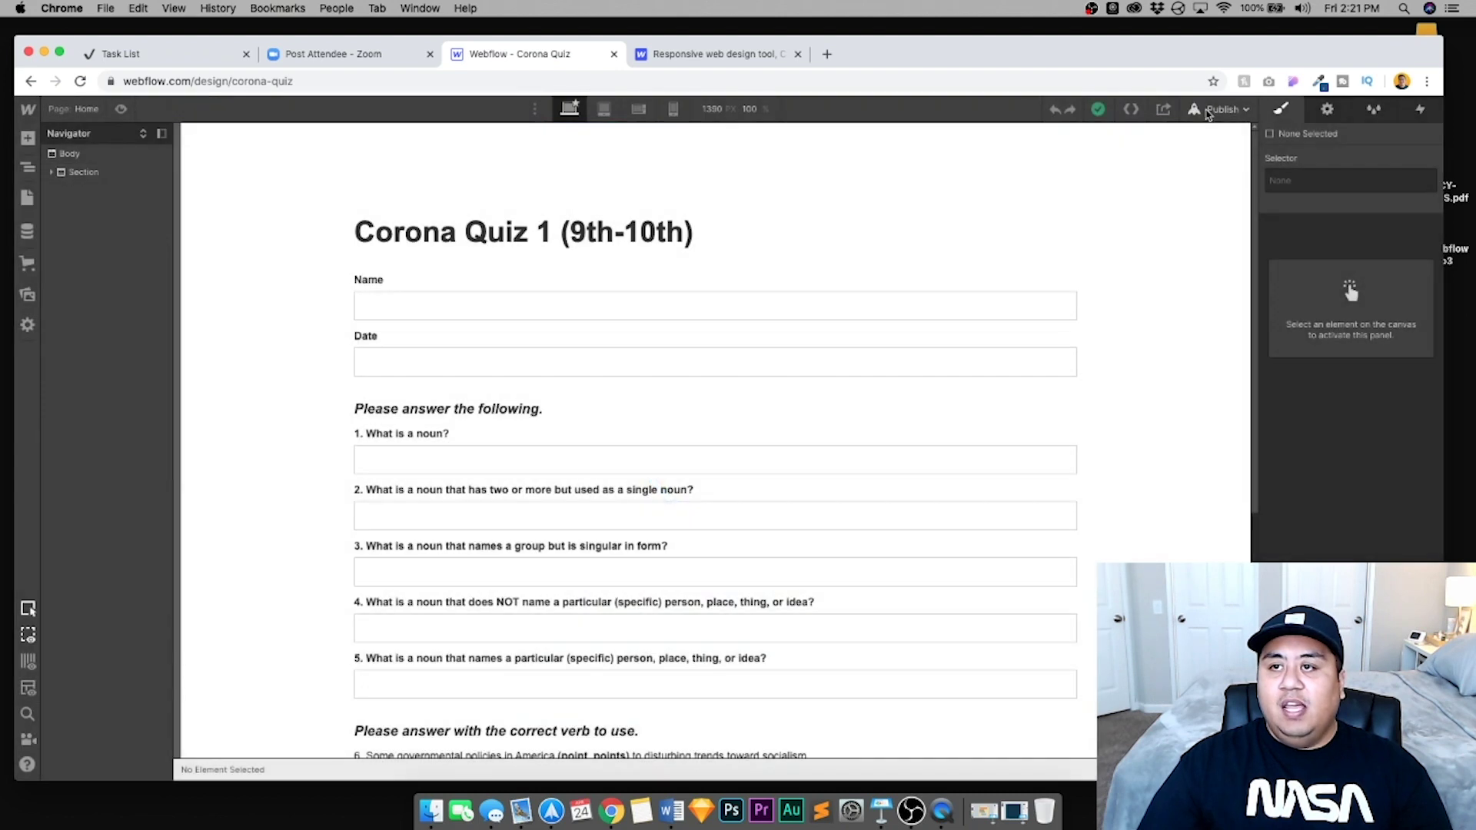
pyautogui.click(1222, 109)
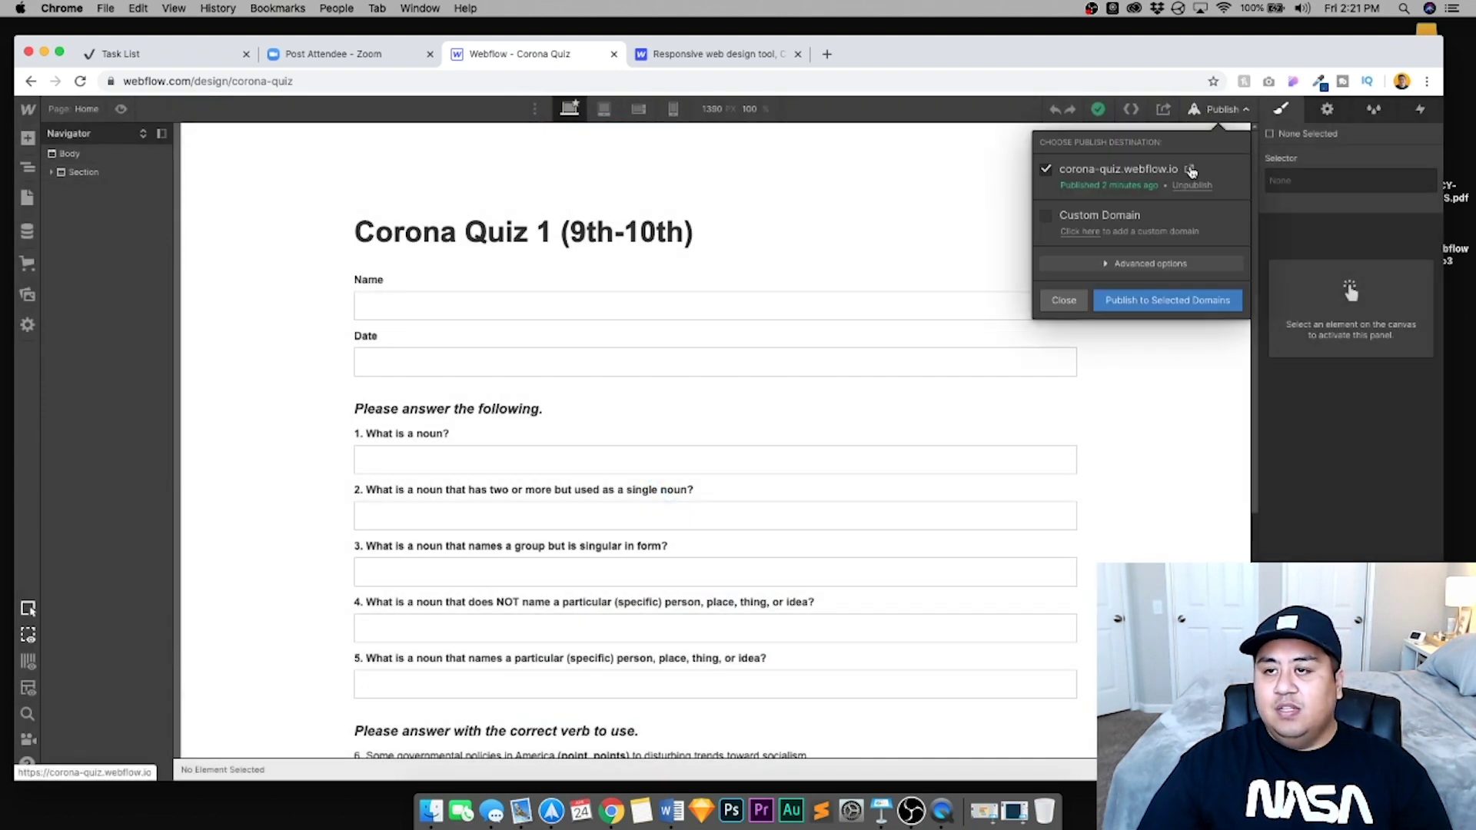
pyautogui.click(1191, 170)
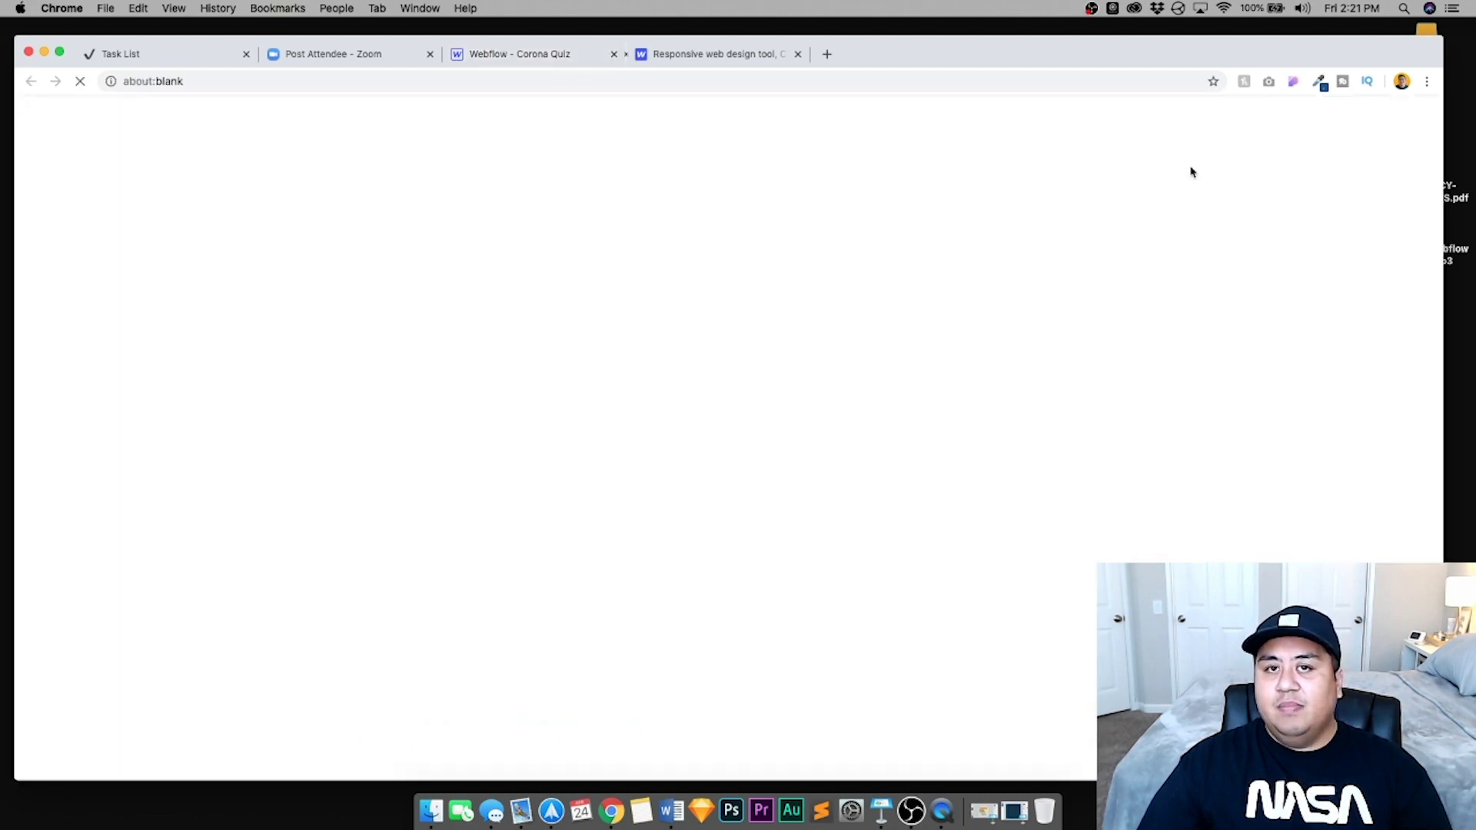
pyautogui.click(452, 84)
pyautogui.moveTo(445, 84); pyautogui.dragTo(72, 85)
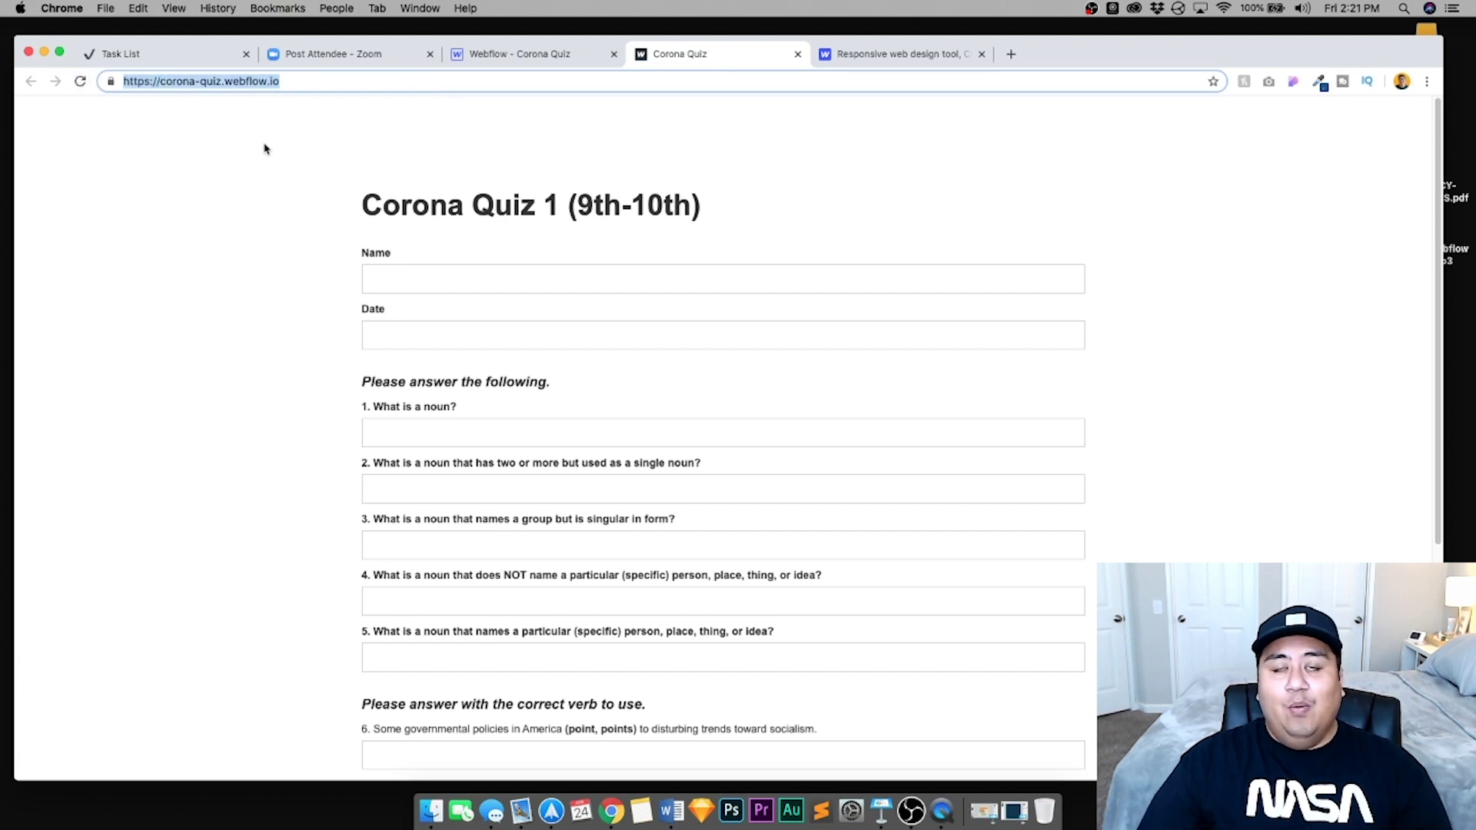